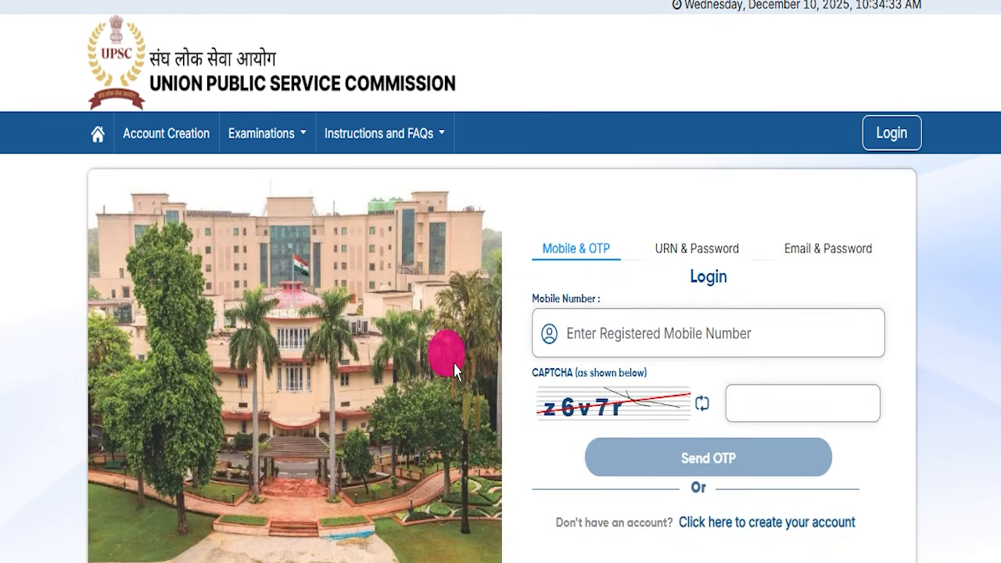
Step: Leave the e-mail verification page for the portal's Login page
{"action": "scroll", "coordinate": [455, 367], "scroll_direction": "down", "scroll_amount": 2}
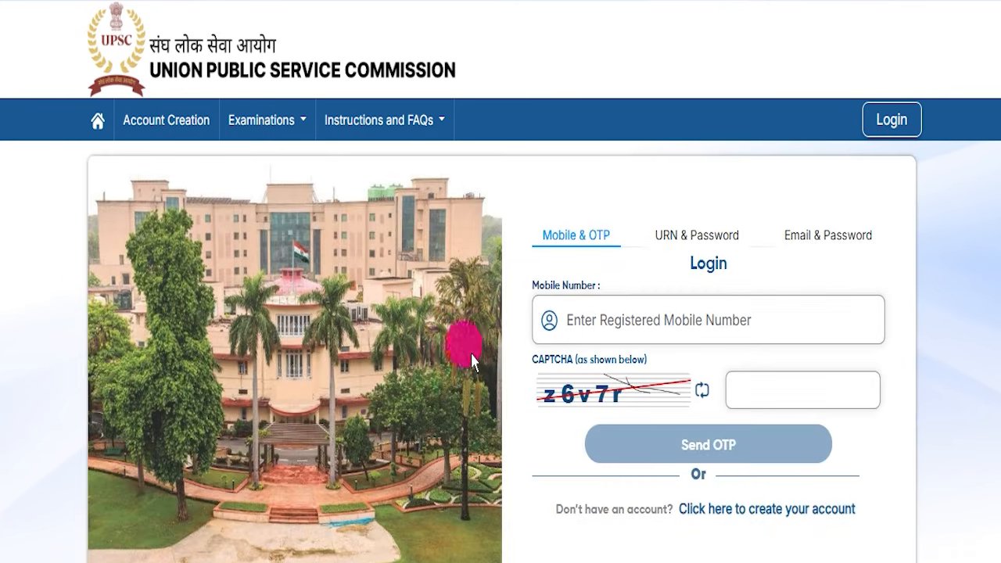
{"action": "scroll", "coordinate": [467, 361], "scroll_direction": "up", "scroll_amount": 2}
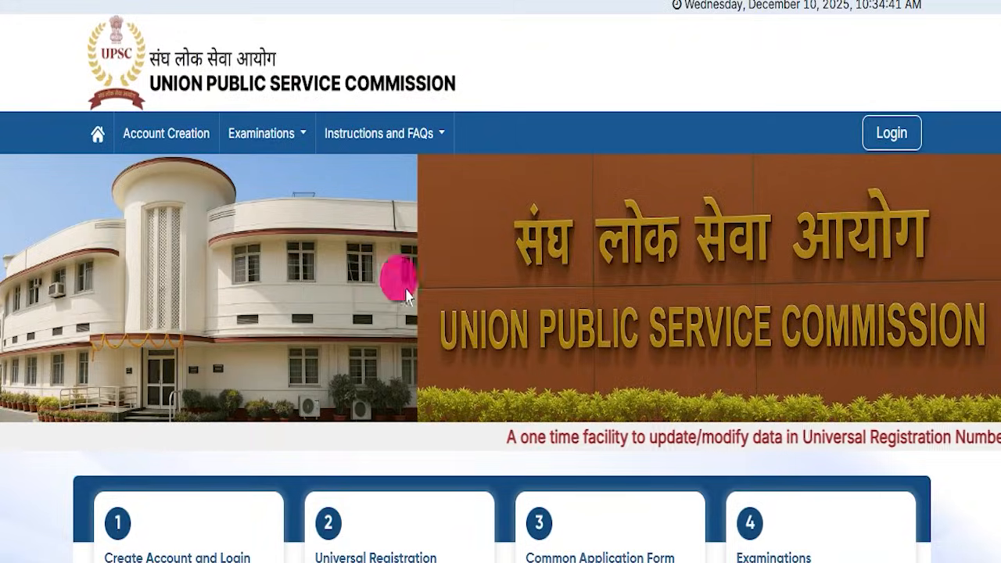
{"action": "scroll", "coordinate": [406, 295], "scroll_direction": "down", "scroll_amount": 3}
{"action": "scroll", "coordinate": [398, 324], "scroll_direction": "up", "scroll_amount": 3}
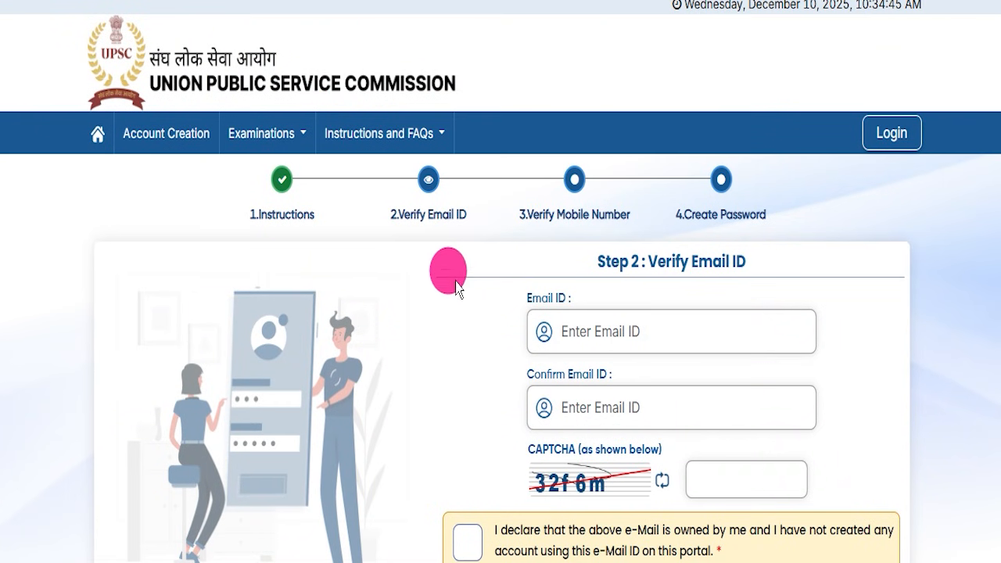
{"action": "left_click", "coordinate": [518, 1]}
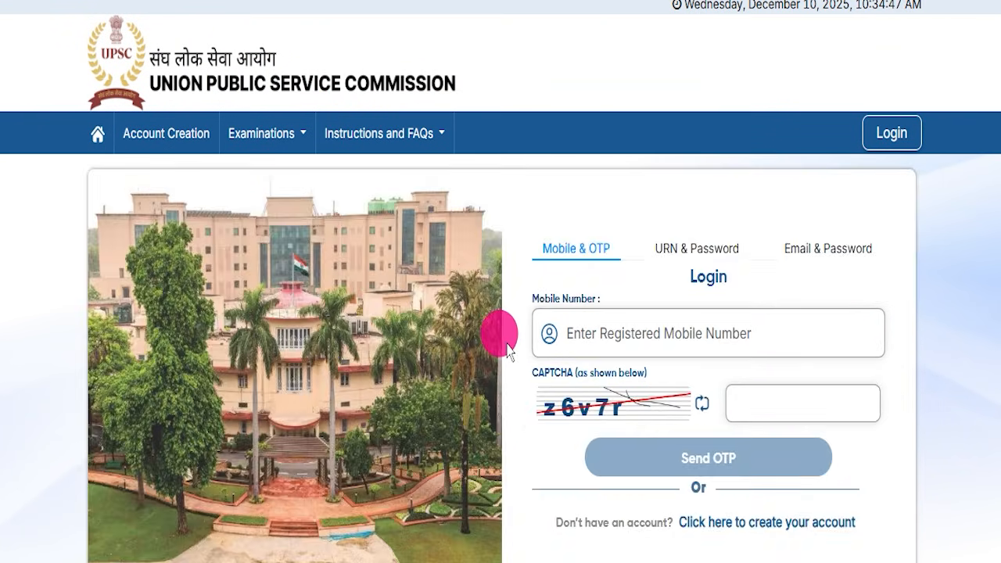
{"action": "scroll", "coordinate": [507, 348], "scroll_direction": "down", "scroll_amount": 3}
{"action": "scroll", "coordinate": [503, 374], "scroll_direction": "up", "scroll_amount": 3}
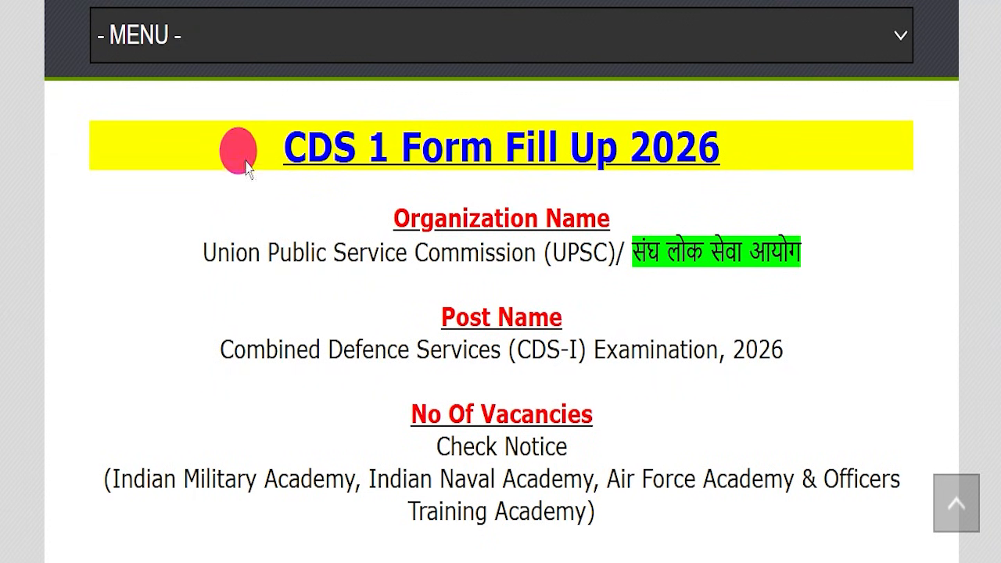
{"action": "left_click_drag", "start_coordinate": [198, 153], "coordinate": [752, 258]}
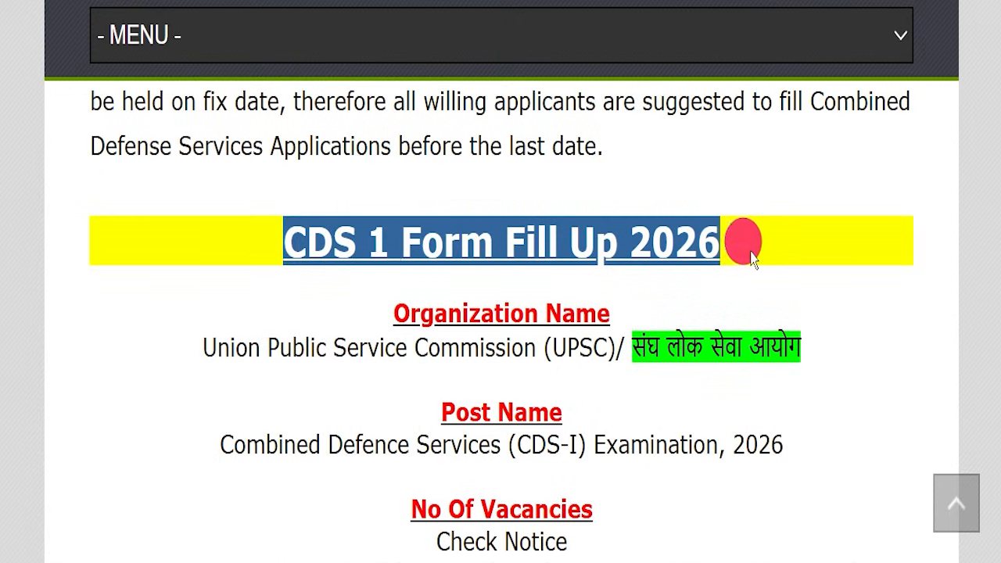
{"action": "left_click", "coordinate": [751, 281]}
{"action": "scroll", "coordinate": [447, 224], "scroll_direction": "up", "scroll_amount": 5}
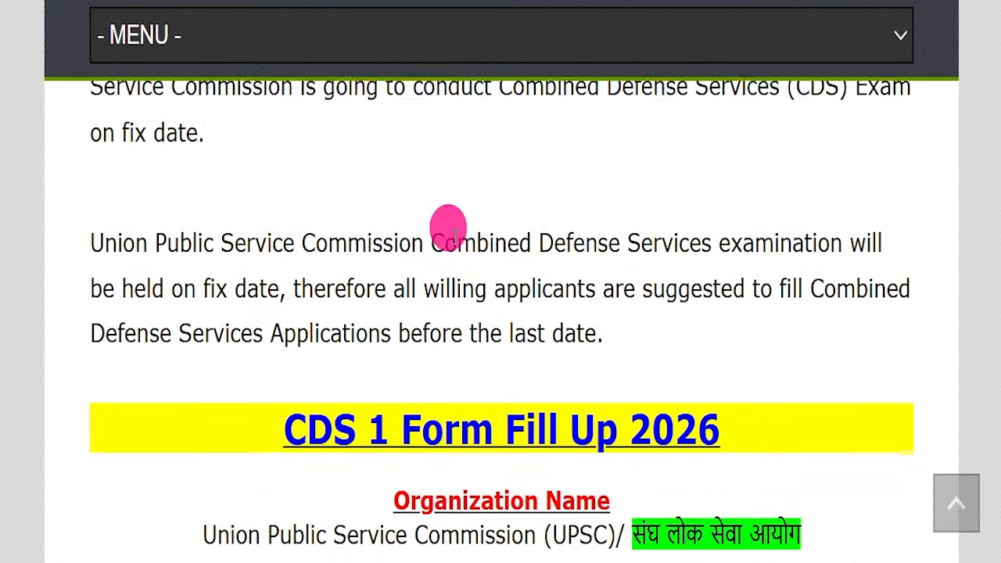
{"action": "scroll", "coordinate": [306, 351], "scroll_direction": "up", "scroll_amount": 5}
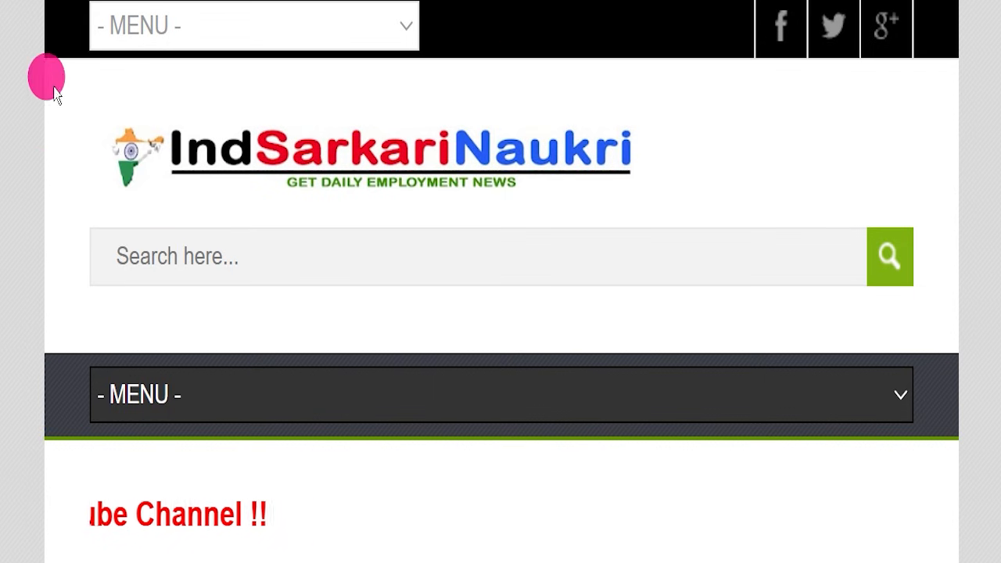
{"action": "scroll", "coordinate": [385, 243], "scroll_direction": "down", "scroll_amount": 8}
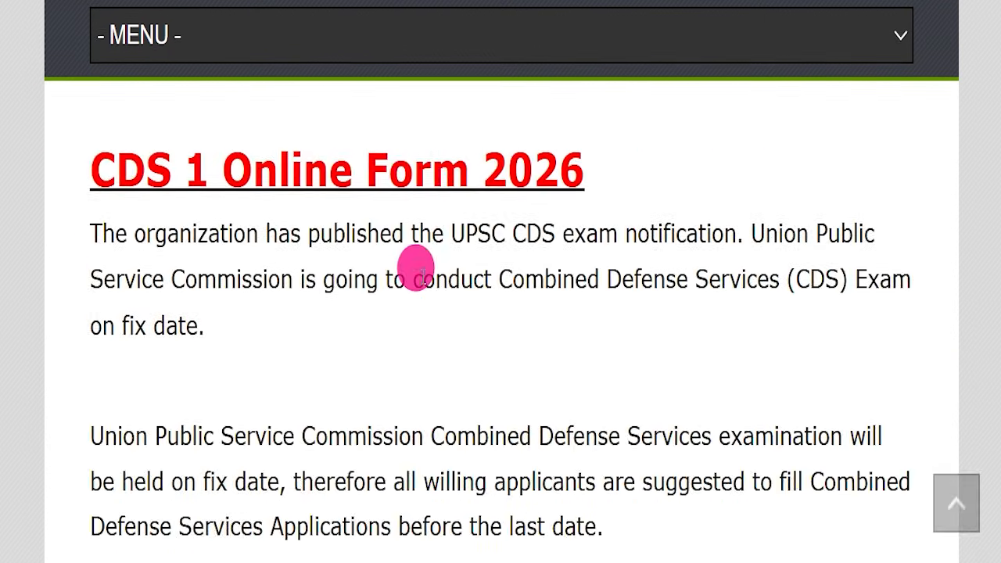
{"action": "scroll", "coordinate": [417, 268], "scroll_direction": "down", "scroll_amount": 5}
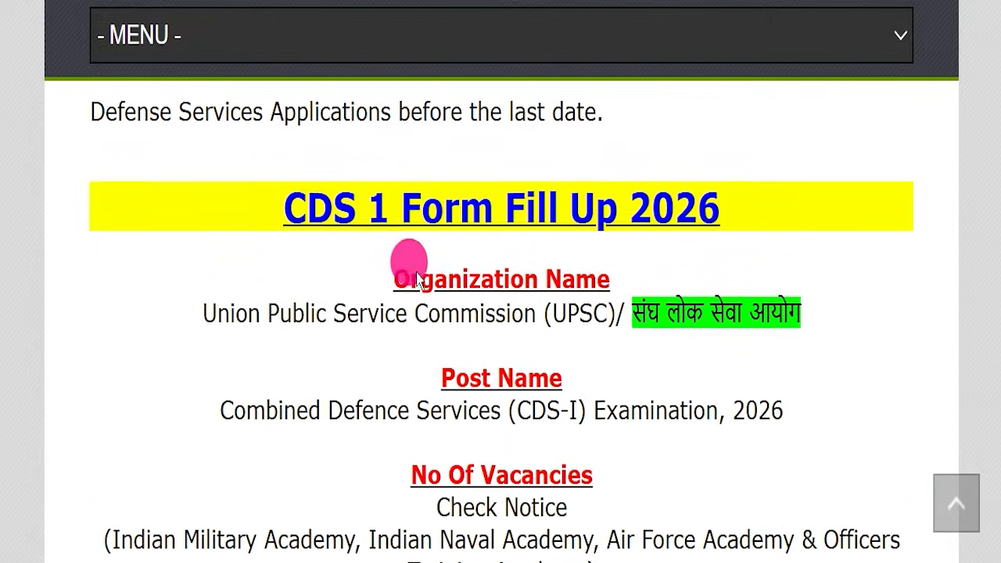
{"action": "scroll", "coordinate": [417, 280], "scroll_direction": "down", "scroll_amount": 1}
{"action": "left_click_drag", "start_coordinate": [201, 134], "coordinate": [729, 161]}
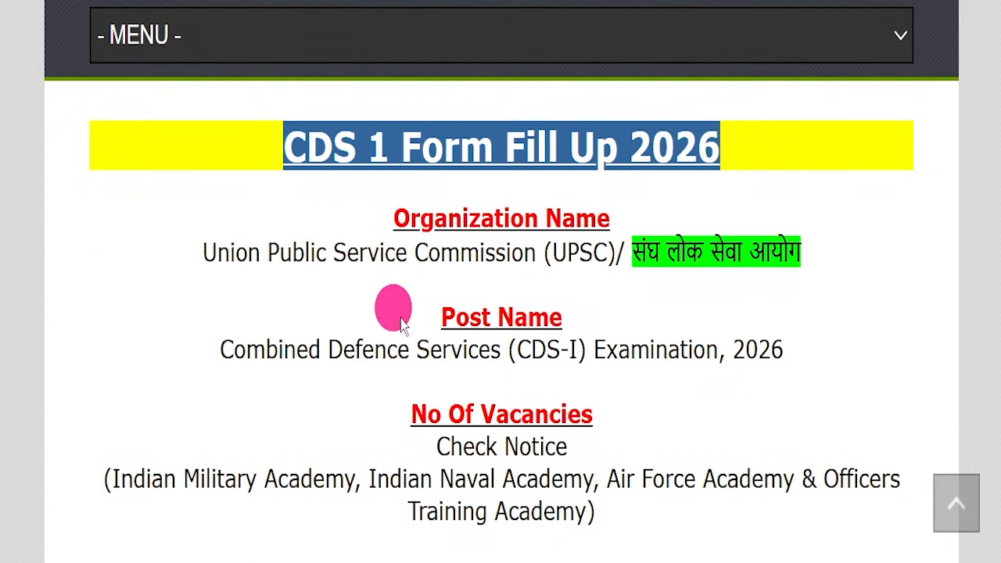
{"action": "left_click_drag", "start_coordinate": [204, 251], "coordinate": [821, 245]}
{"action": "left_click", "coordinate": [628, 269]}
{"action": "left_click_drag", "start_coordinate": [220, 349], "coordinate": [799, 352]}
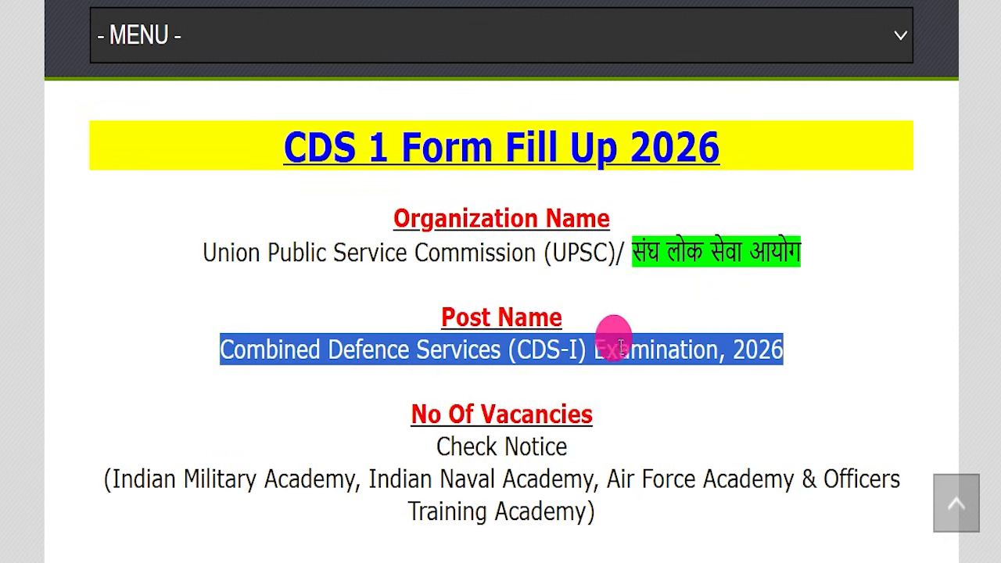
{"action": "left_click", "coordinate": [432, 398]}
{"action": "scroll", "coordinate": [500, 331], "scroll_direction": "down", "scroll_amount": 2}
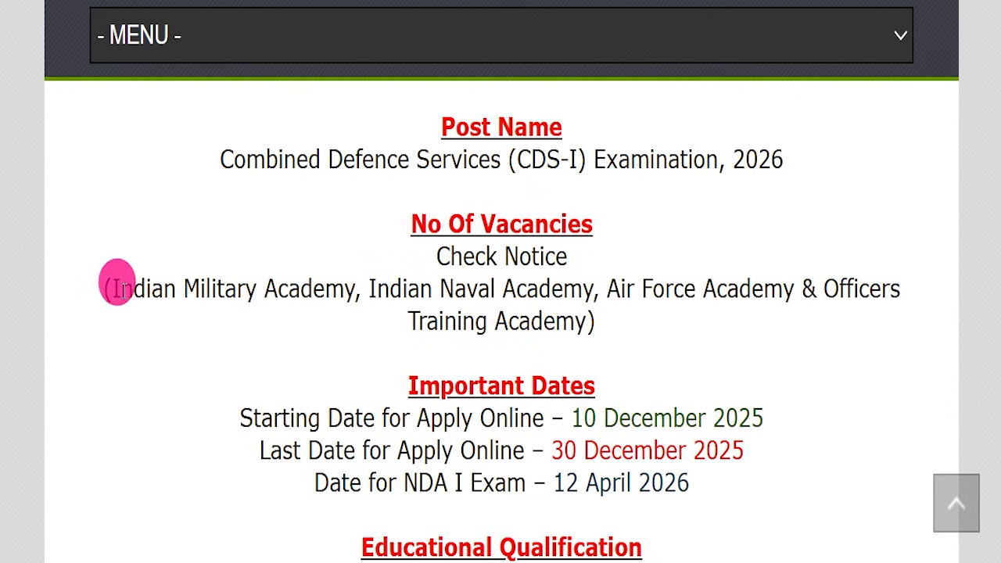
{"action": "left_click_drag", "start_coordinate": [114, 283], "coordinate": [587, 320]}
{"action": "scroll", "coordinate": [467, 326], "scroll_direction": "down", "scroll_amount": 3}
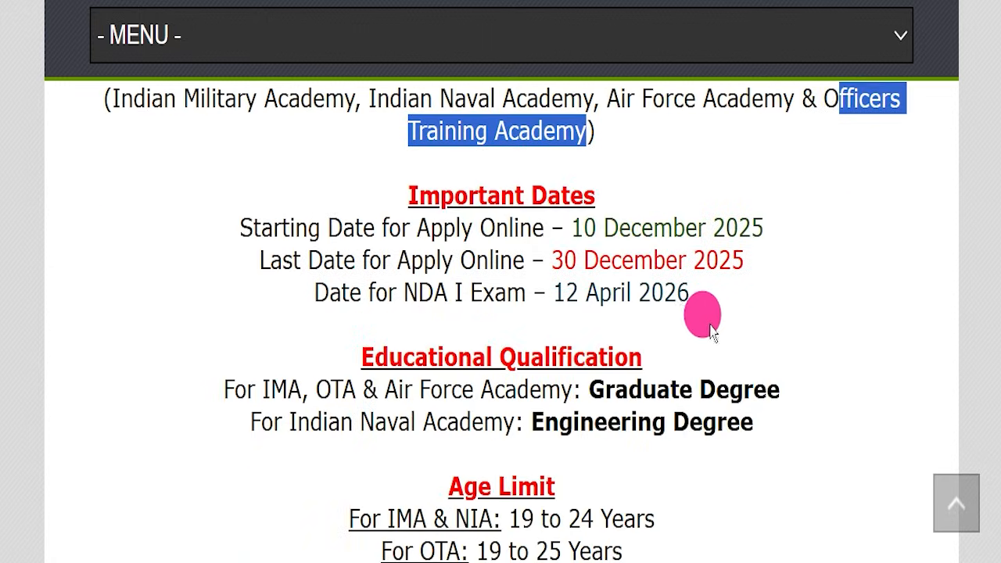
{"action": "left_click", "coordinate": [741, 347]}
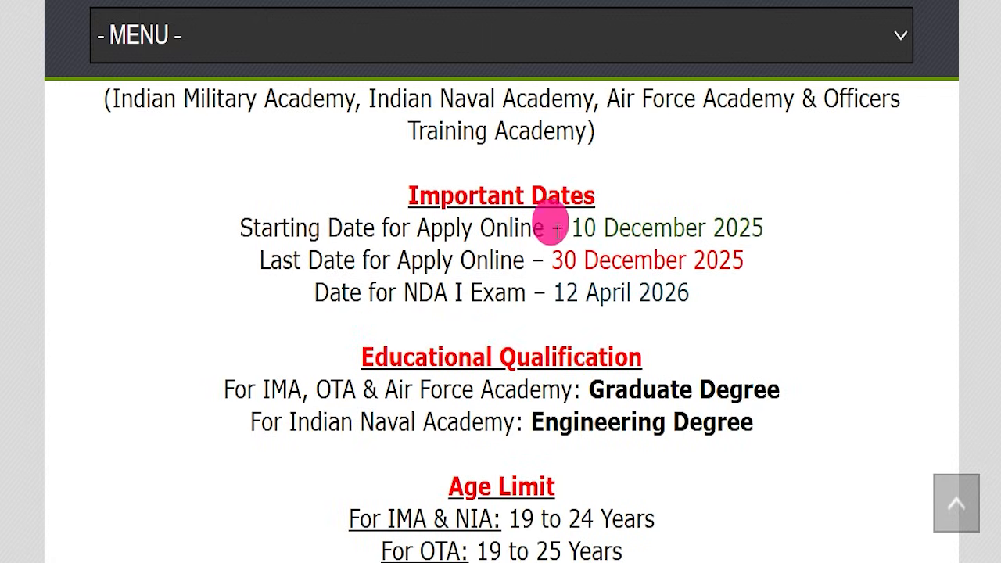
{"action": "left_click_drag", "start_coordinate": [215, 227], "coordinate": [800, 215]}
{"action": "left_click_drag", "start_coordinate": [245, 264], "coordinate": [760, 262]}
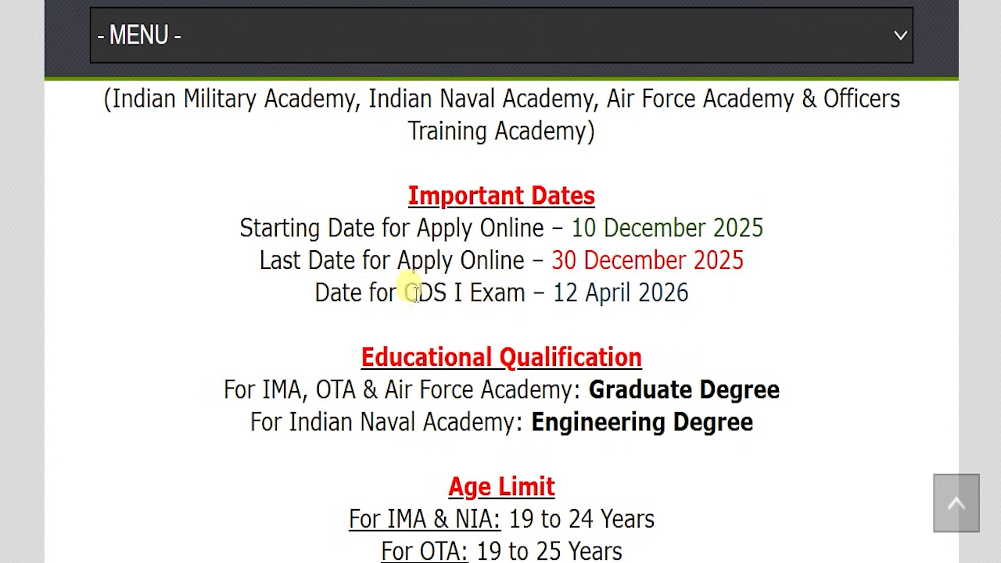
{"action": "left_click_drag", "start_coordinate": [405, 294], "coordinate": [697, 300]}
{"action": "scroll", "coordinate": [696, 320], "scroll_direction": "down", "scroll_amount": 1}
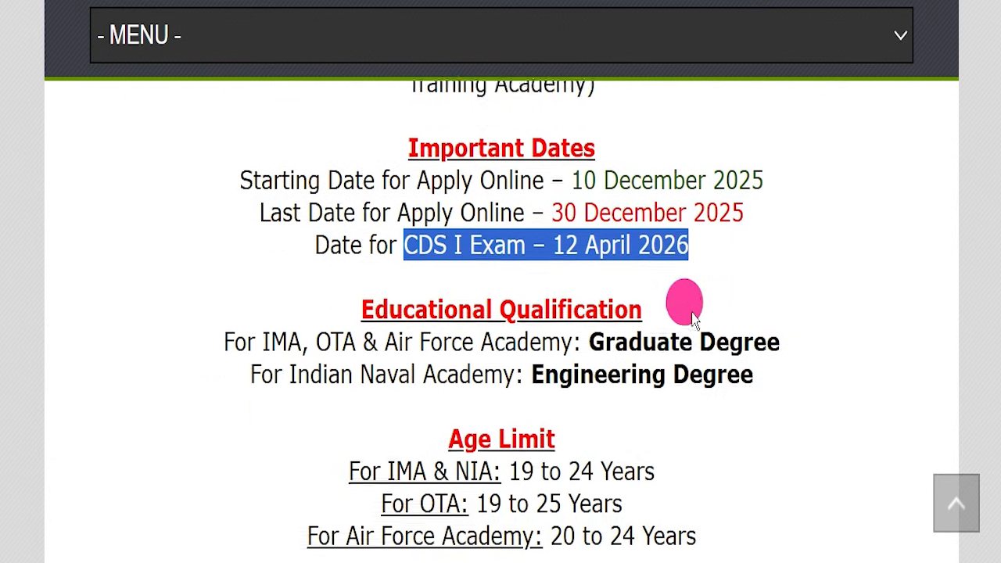
{"action": "left_click_drag", "start_coordinate": [362, 260], "coordinate": [684, 263]}
{"action": "left_click", "coordinate": [694, 249]}
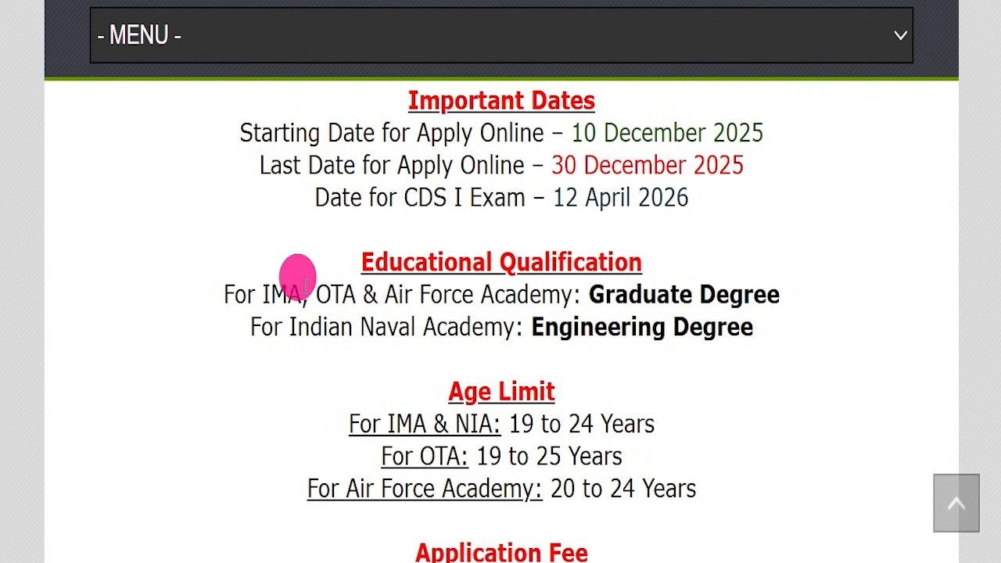
{"action": "left_click_drag", "start_coordinate": [219, 305], "coordinate": [771, 283]}
{"action": "left_click", "coordinate": [758, 280]}
{"action": "left_click_drag", "start_coordinate": [295, 332], "coordinate": [737, 316]}
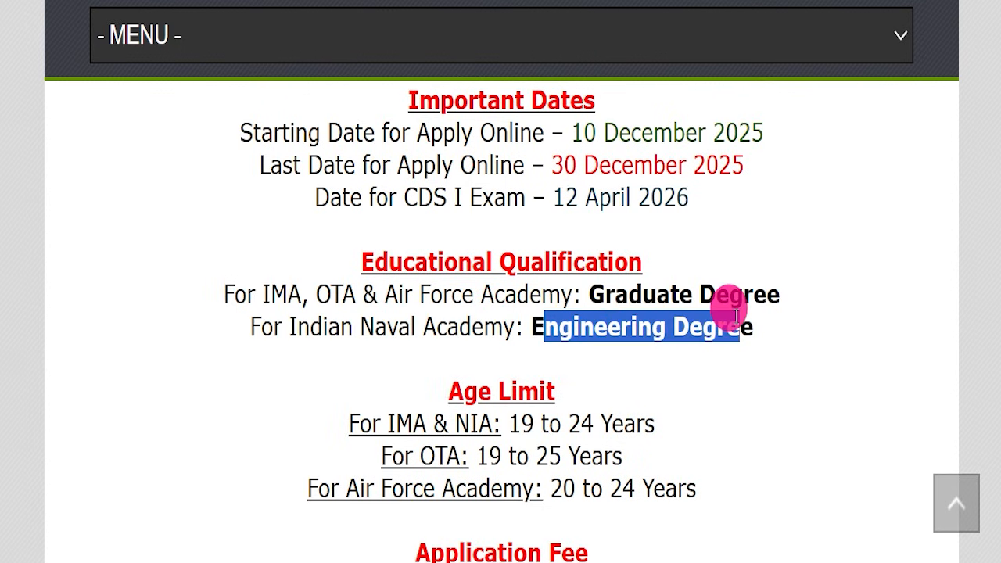
{"action": "scroll", "coordinate": [501, 321], "scroll_direction": "down", "scroll_amount": 3}
{"action": "left_click_drag", "start_coordinate": [315, 227], "coordinate": [665, 257]}
{"action": "left_click_drag", "start_coordinate": [381, 266], "coordinate": [671, 261]}
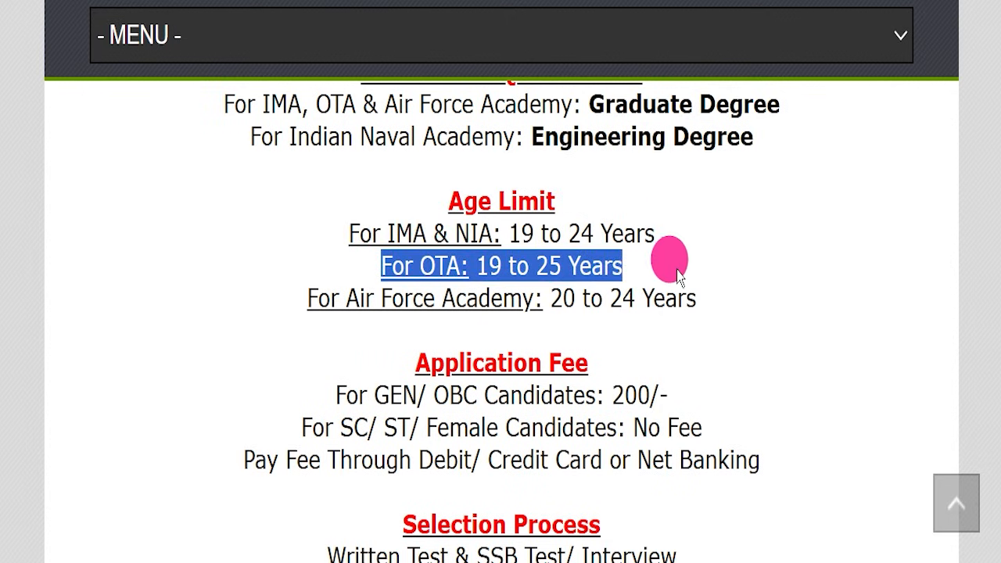
{"action": "left_click_drag", "start_coordinate": [346, 298], "coordinate": [744, 290]}
{"action": "left_click", "coordinate": [732, 308]}
{"action": "scroll", "coordinate": [751, 309], "scroll_direction": "down", "scroll_amount": 3}
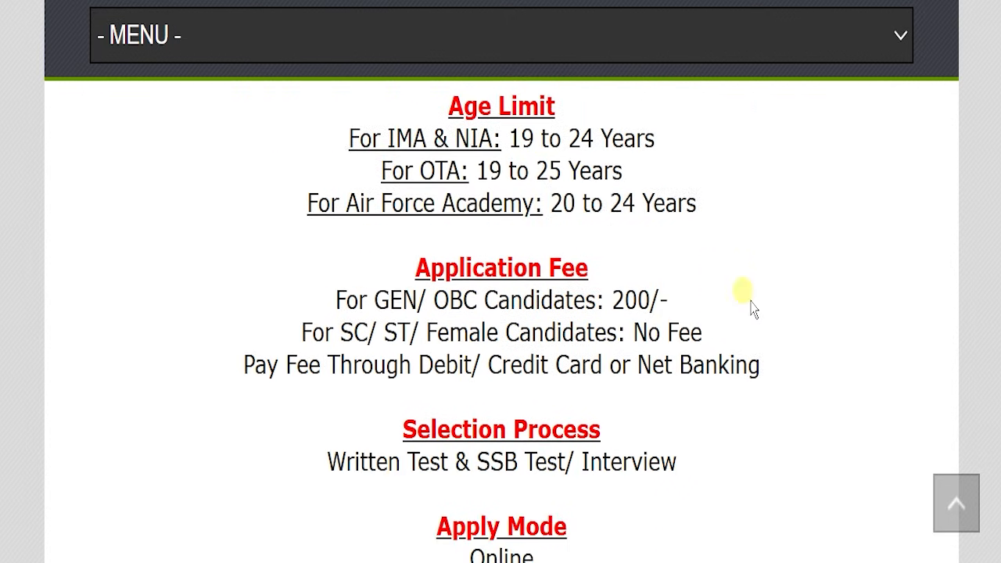
{"action": "left_click_drag", "start_coordinate": [286, 296], "coordinate": [697, 312]}
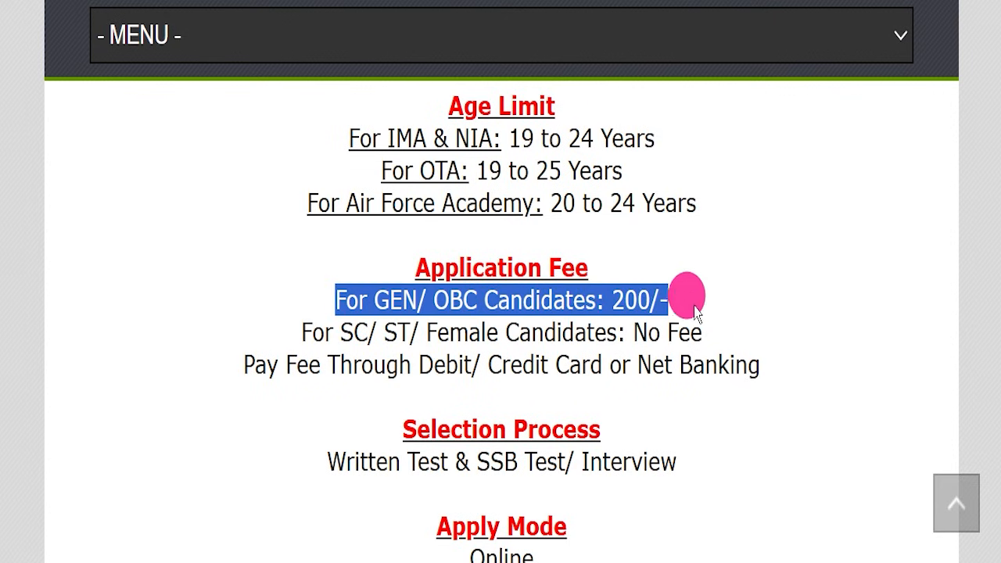
{"action": "left_click_drag", "start_coordinate": [278, 333], "coordinate": [773, 342]}
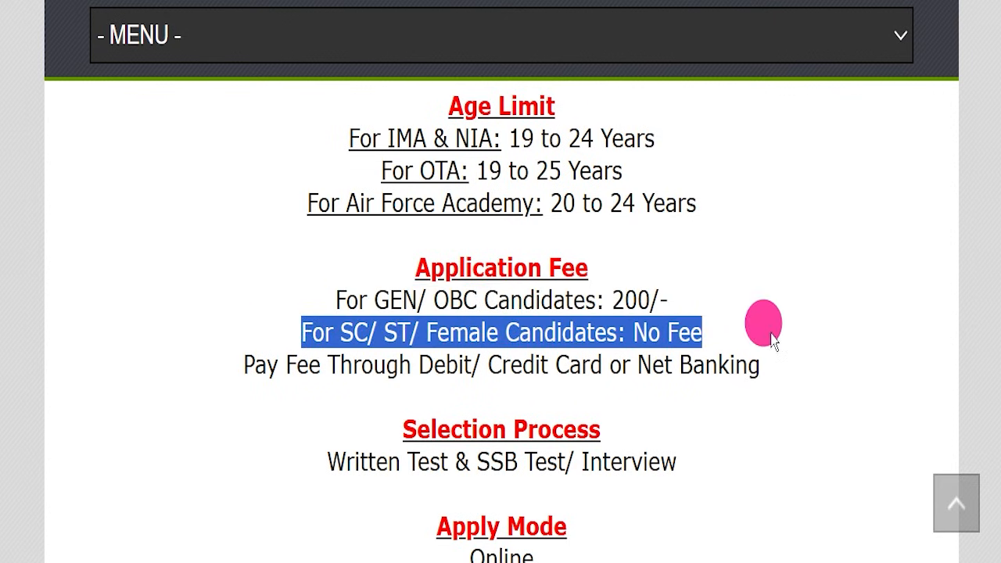
{"action": "left_click_drag", "start_coordinate": [416, 363], "coordinate": [763, 374]}
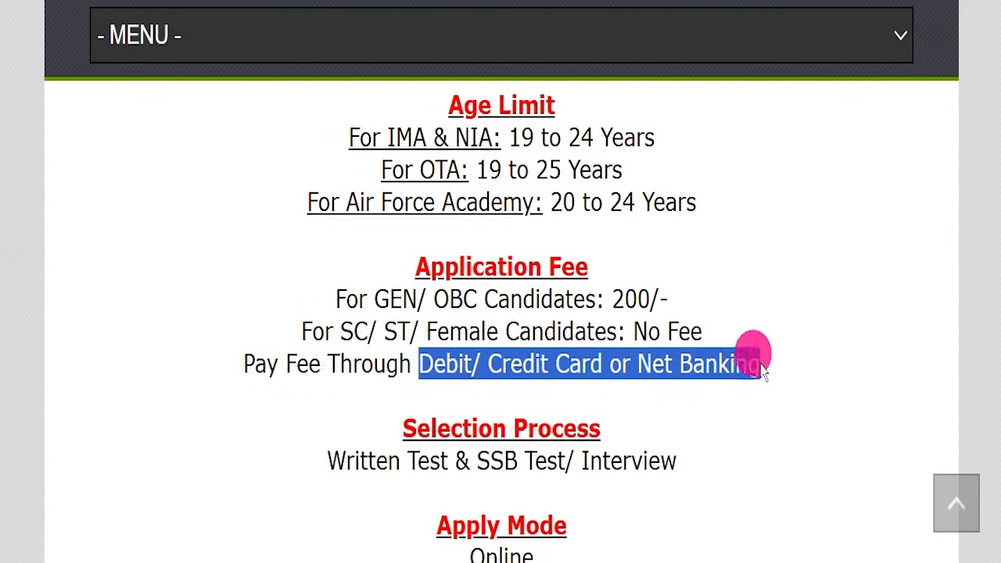
{"action": "scroll", "coordinate": [704, 333], "scroll_direction": "down", "scroll_amount": 2}
{"action": "left_click_drag", "start_coordinate": [282, 261], "coordinate": [707, 268]}
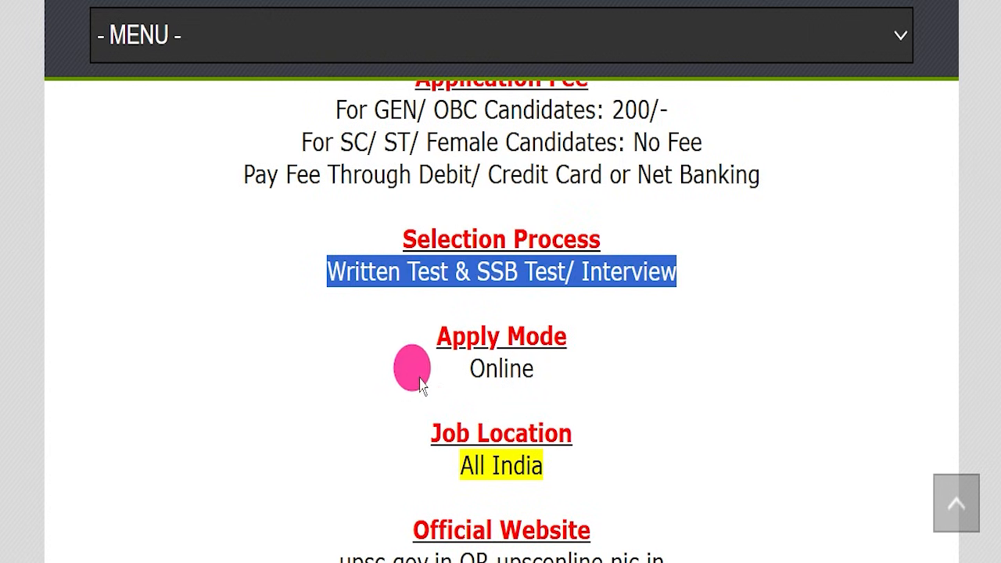
Step: Highlight the written test, SSB interview and Online apply-mode details in the CDS article
{"action": "left_click", "coordinate": [500, 373]}
{"action": "double_click", "coordinate": [502, 374]}
{"action": "scroll", "coordinate": [618, 313], "scroll_direction": "down", "scroll_amount": 1}
{"action": "left_click_drag", "start_coordinate": [422, 361], "coordinate": [638, 345]}
{"action": "scroll", "coordinate": [638, 344], "scroll_direction": "down", "scroll_amount": 2}
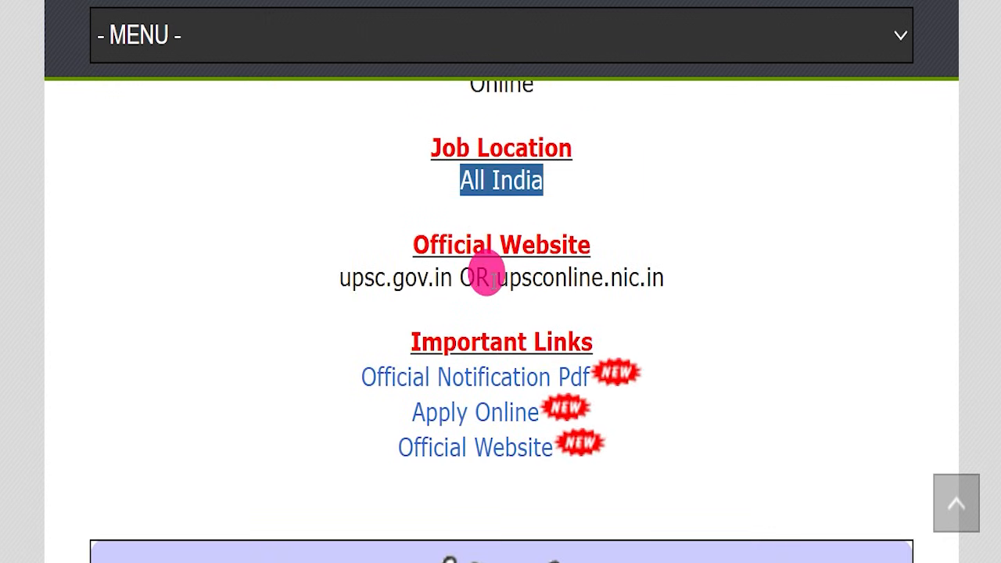
{"action": "left_click_drag", "start_coordinate": [496, 282], "coordinate": [700, 288]}
{"action": "scroll", "coordinate": [708, 282], "scroll_direction": "down", "scroll_amount": 1}
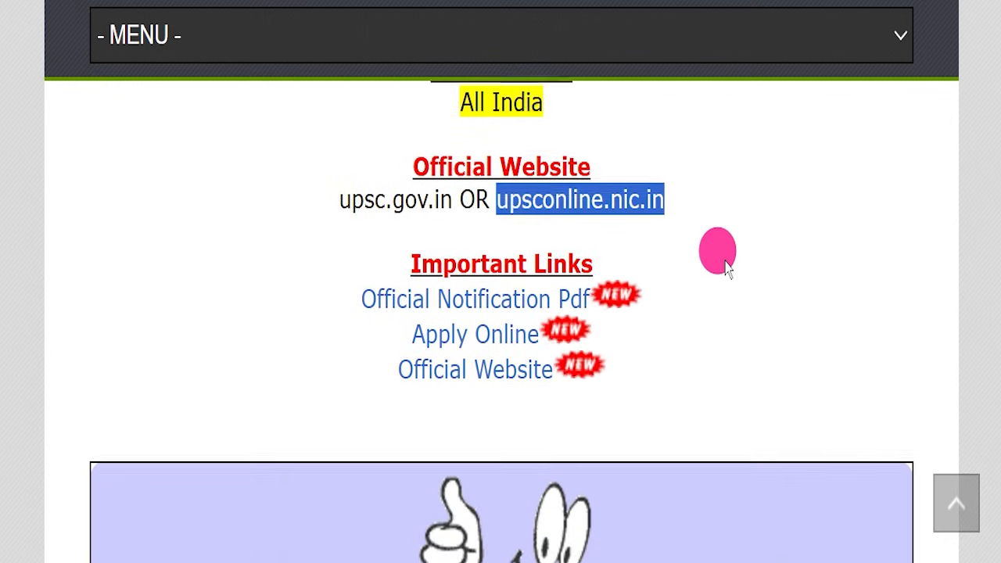
Step: Point out the upsconline.nic.in address, Important Links, Official Notification Pdf and Apply Online link
{"action": "left_click", "coordinate": [567, 136]}
{"action": "left_click_drag", "start_coordinate": [496, 164], "coordinate": [690, 164]}
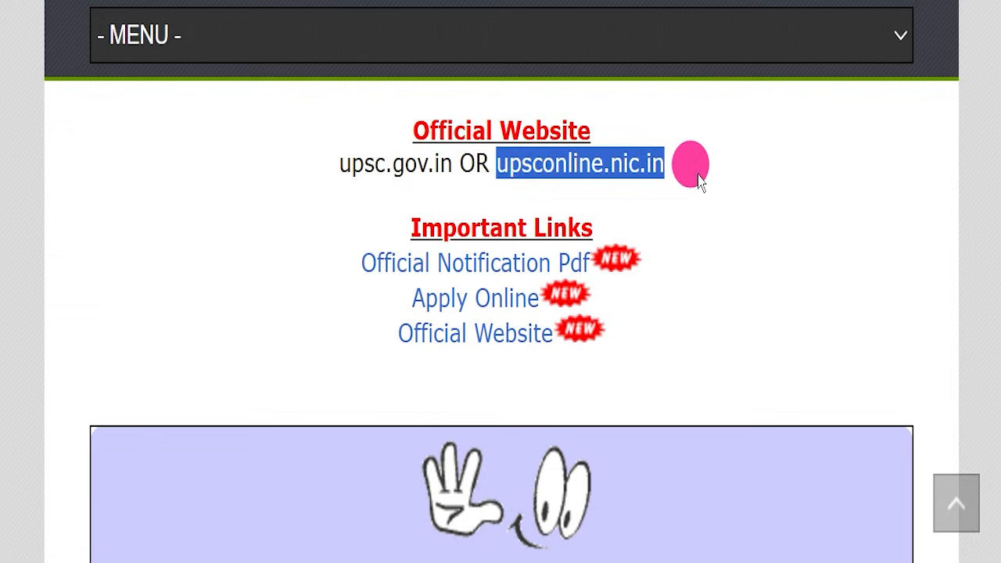
{"action": "left_click", "coordinate": [666, 206]}
{"action": "left_click_drag", "start_coordinate": [404, 227], "coordinate": [591, 335]}
{"action": "left_click", "coordinate": [657, 334]}
{"action": "left_click_drag", "start_coordinate": [361, 263], "coordinate": [557, 262]}
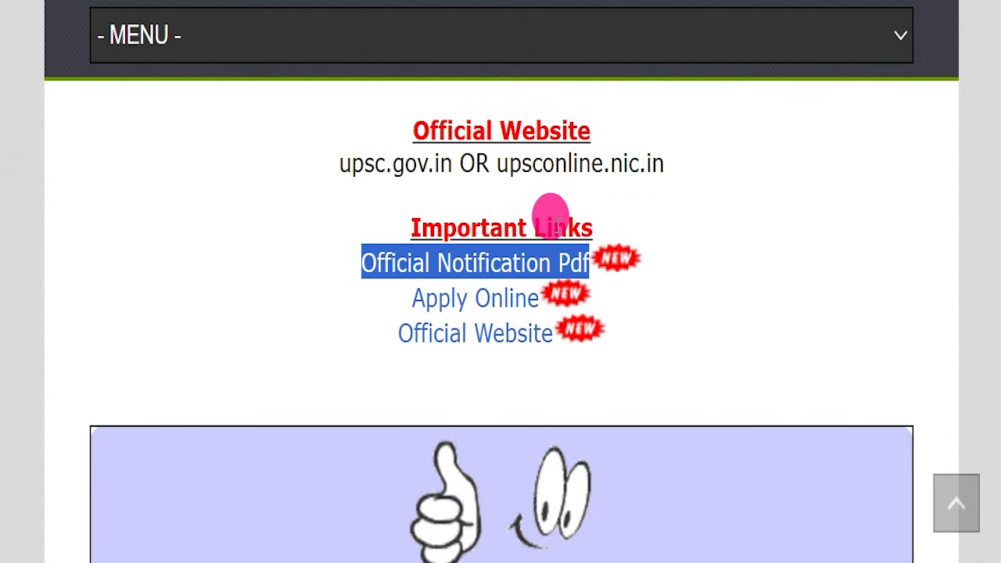
{"action": "left_click", "coordinate": [636, 220]}
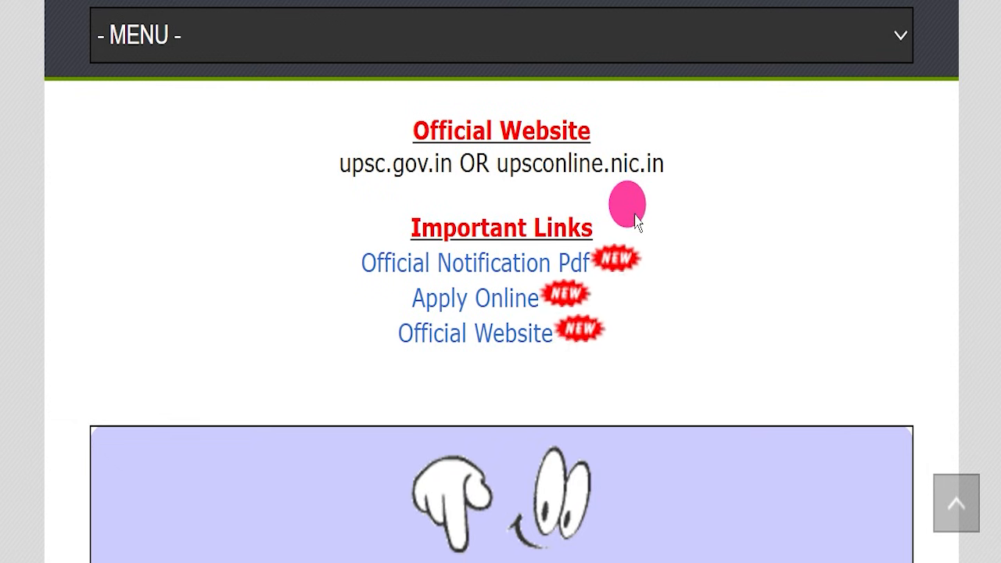
{"action": "left_click_drag", "start_coordinate": [365, 263], "coordinate": [578, 263]}
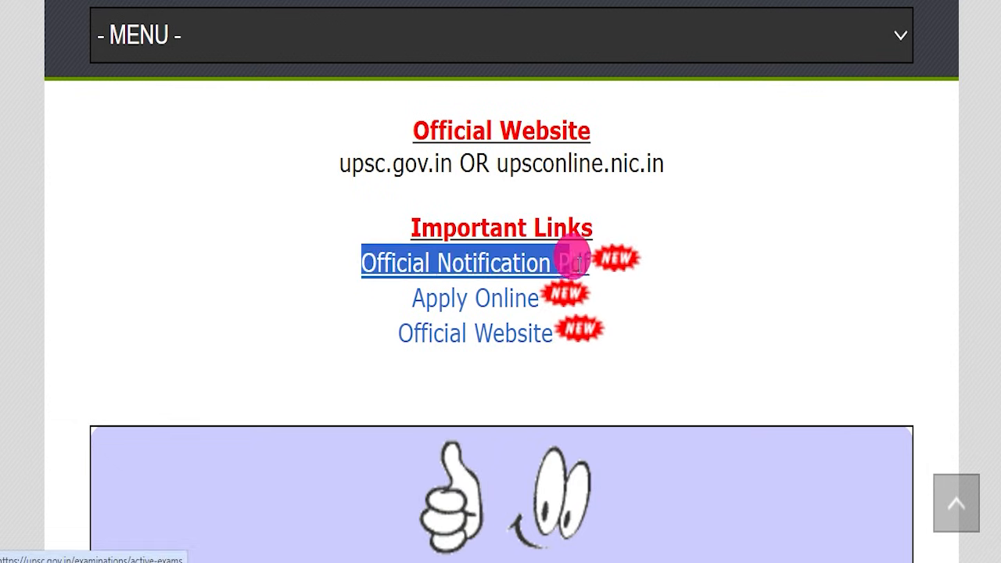
{"action": "left_click", "coordinate": [688, 206]}
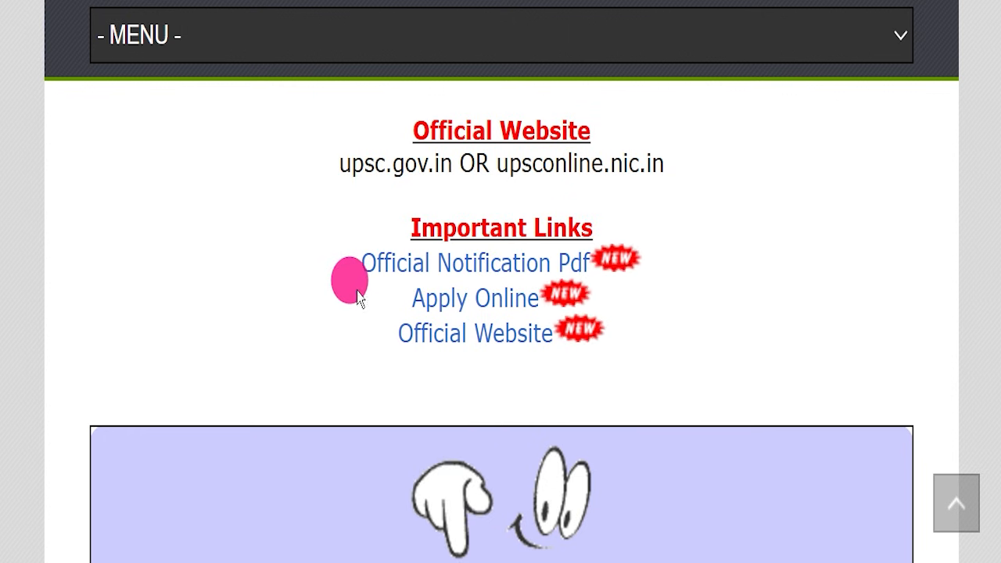
{"action": "left_click_drag", "start_coordinate": [339, 298], "coordinate": [536, 298]}
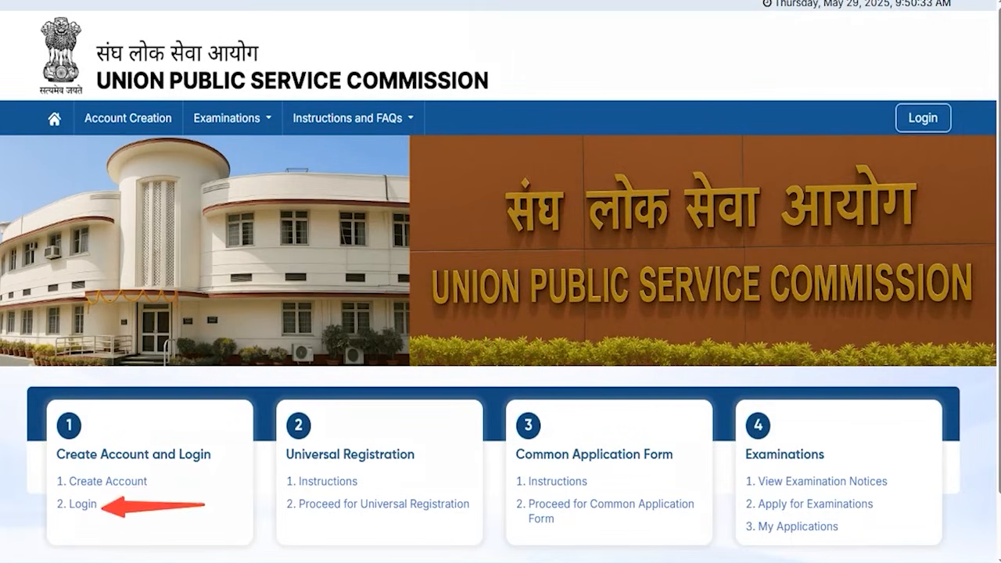
{"action": "left_click", "coordinate": [80, 506]}
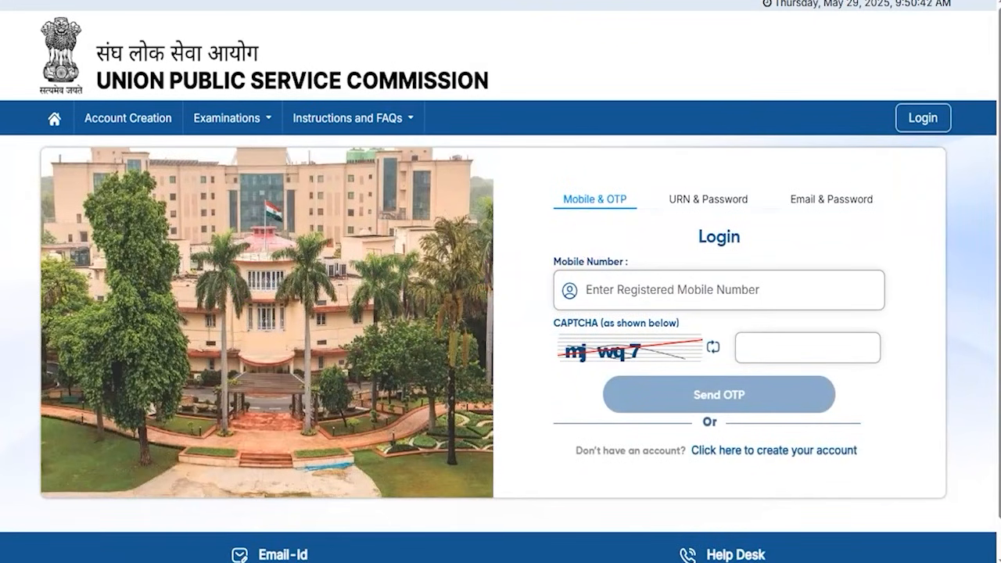
{"action": "left_click_drag", "start_coordinate": [548, 171], "coordinate": [634, 217]}
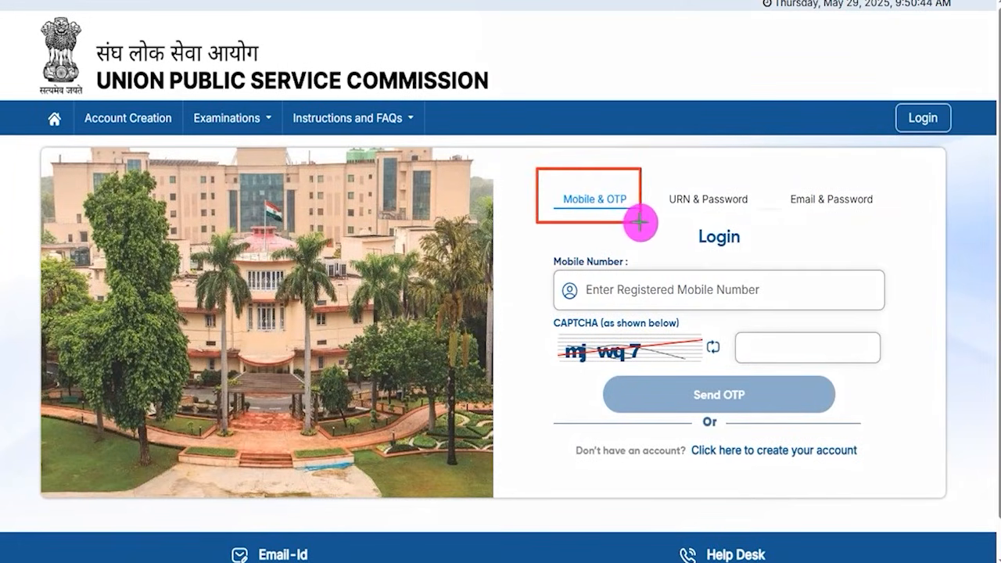
{"action": "left_click_drag", "start_coordinate": [693, 181], "coordinate": [753, 216]}
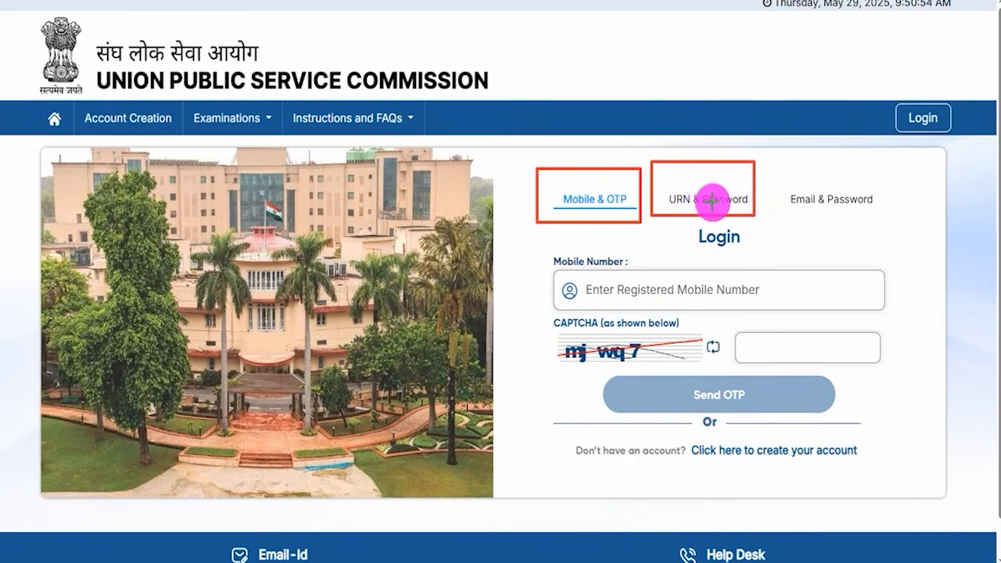
{"action": "left_click_drag", "start_coordinate": [793, 178], "coordinate": [886, 221]}
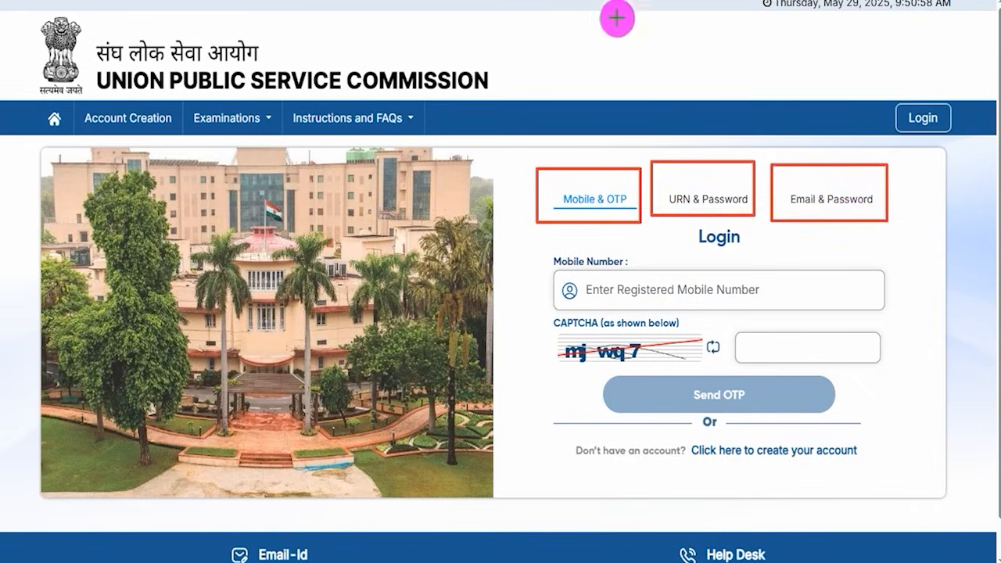
{"action": "key", "text": "Escape"}
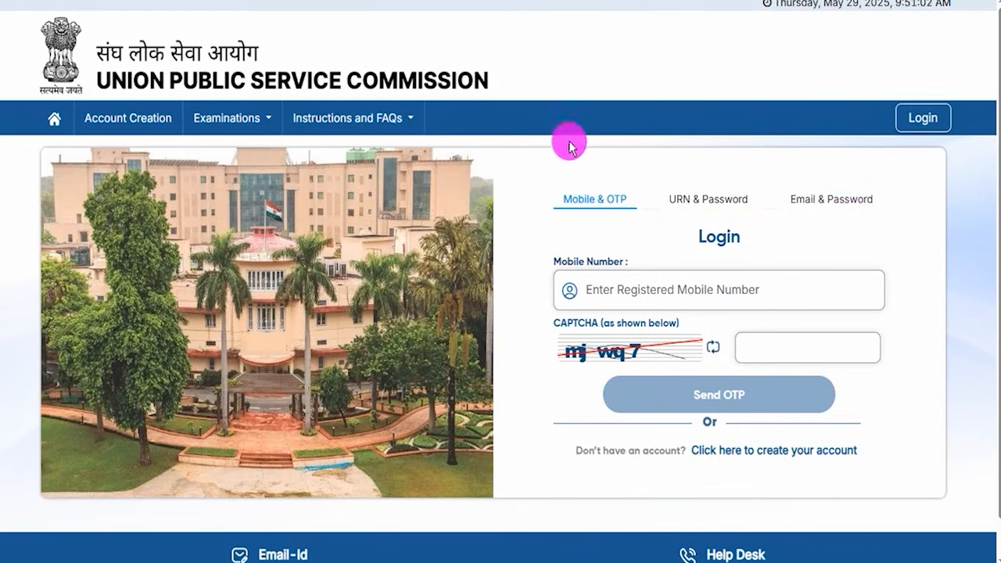
{"action": "left_click", "coordinate": [52, 118]}
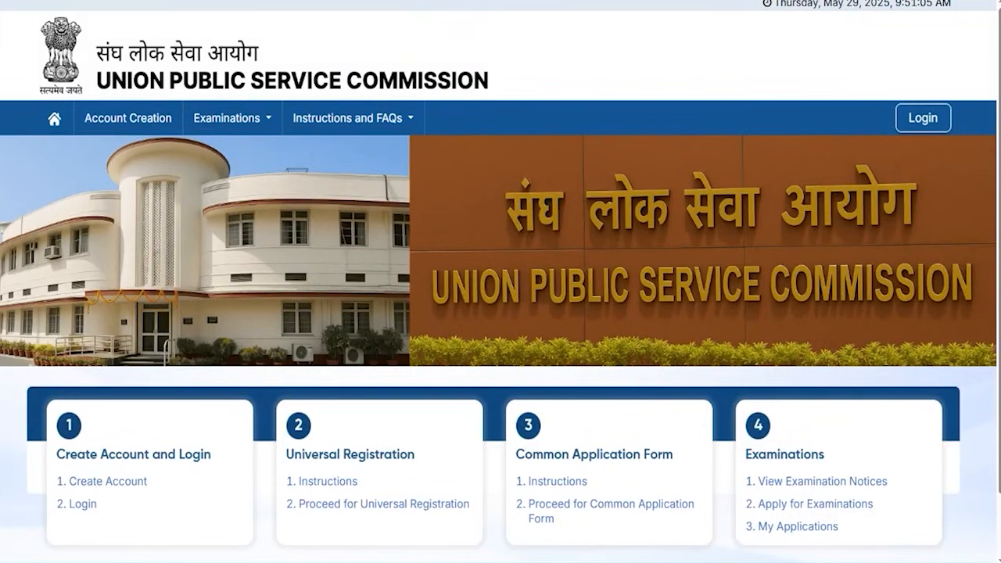
Step: Choose 1. Create Account and tick the Step 1 declaration about reading the instructions
{"action": "left_click_drag", "start_coordinate": [41, 462], "coordinate": [158, 495]}
{"action": "left_click", "coordinate": [141, 483]}
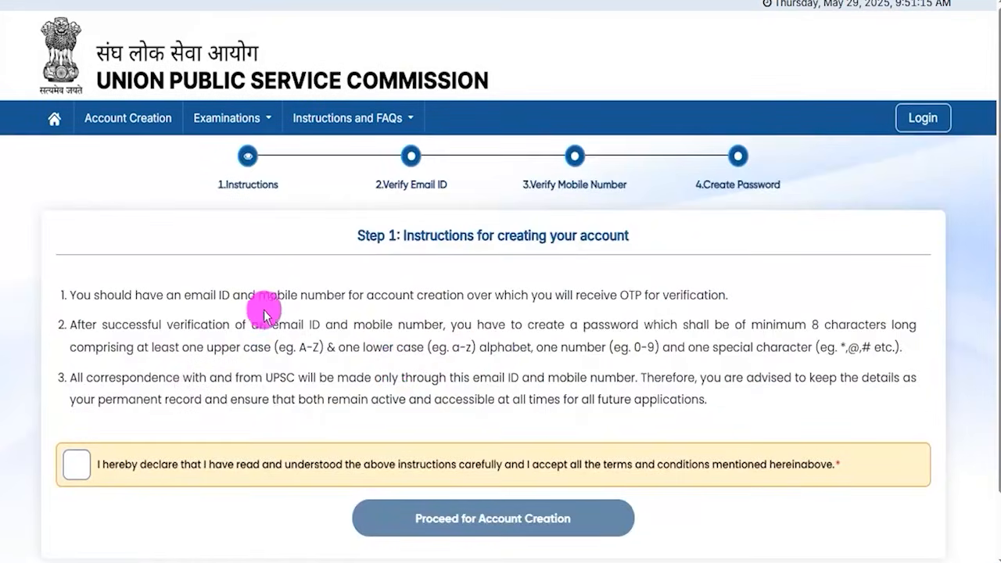
{"action": "left_click_drag", "start_coordinate": [274, 298], "coordinate": [443, 346]}
{"action": "left_click", "coordinate": [469, 358]}
{"action": "left_click", "coordinate": [72, 468]}
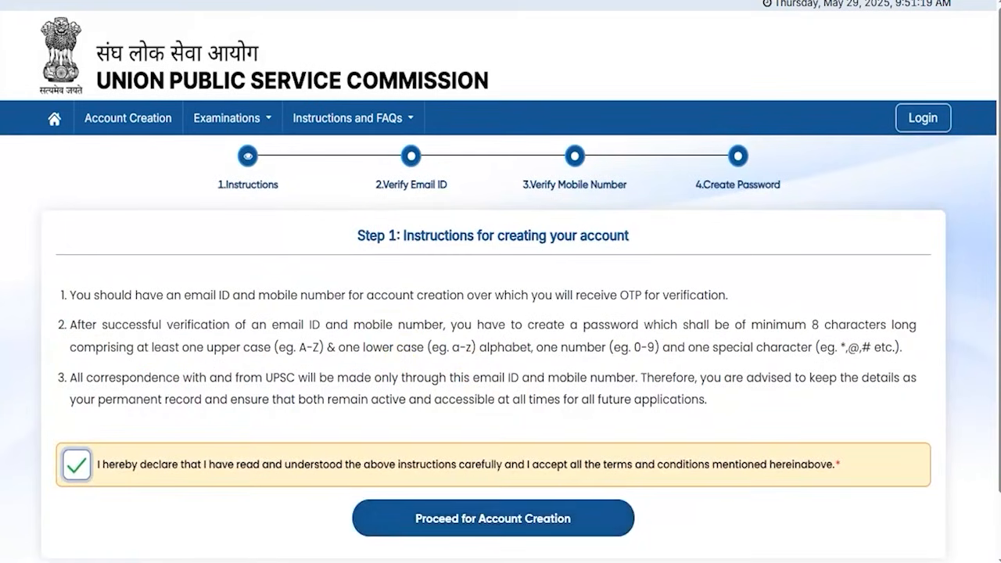
{"action": "left_click_drag", "start_coordinate": [897, 492], "coordinate": [609, 516]}
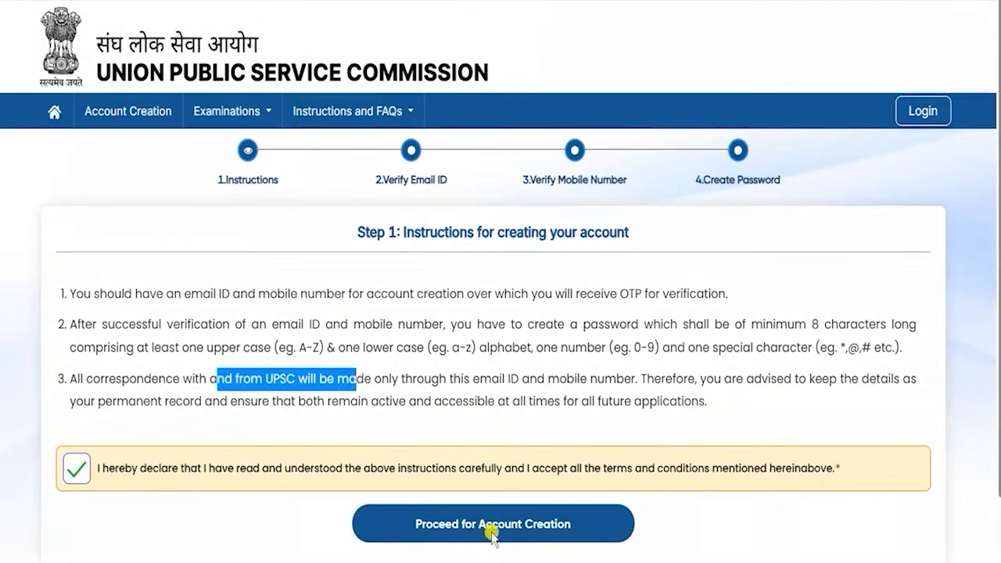
Step: Declare ownership of the entered e-mail address and verify it with the e-mail OTP
{"action": "left_click", "coordinate": [492, 526]}
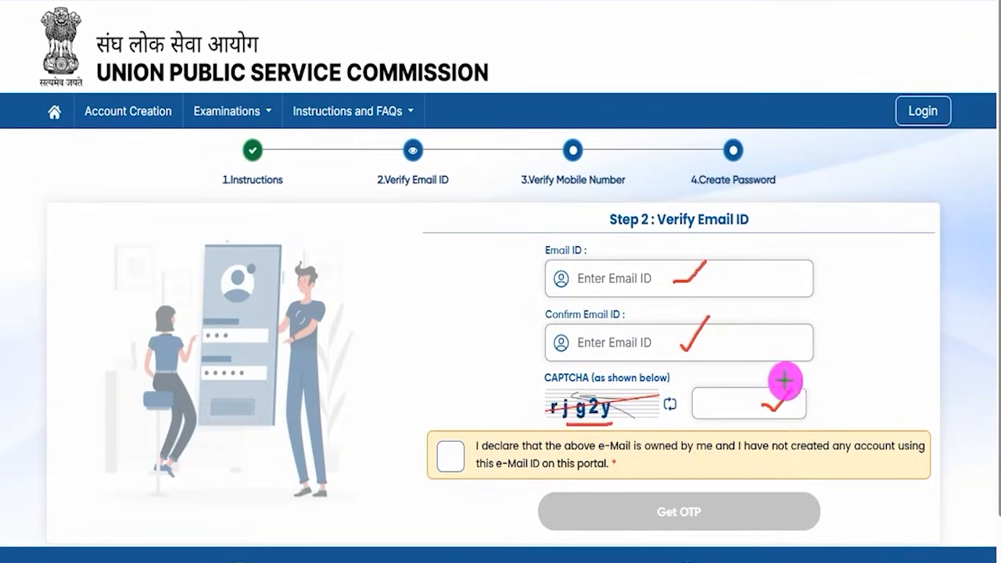
{"action": "left_click", "coordinate": [451, 447]}
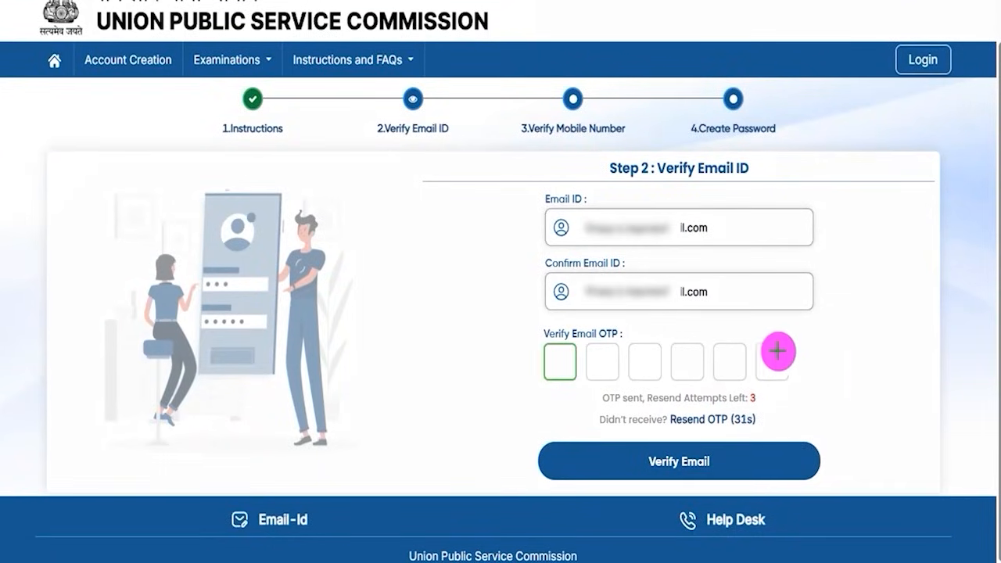
{"action": "left_click_drag", "start_coordinate": [559, 368], "coordinate": [587, 349]}
{"action": "left_click", "coordinate": [616, 367]}
{"action": "left_click_drag", "start_coordinate": [652, 365], "coordinate": [690, 364]}
{"action": "left_click_drag", "start_coordinate": [707, 355], "coordinate": [766, 357]}
{"action": "left_click", "coordinate": [738, 360]}
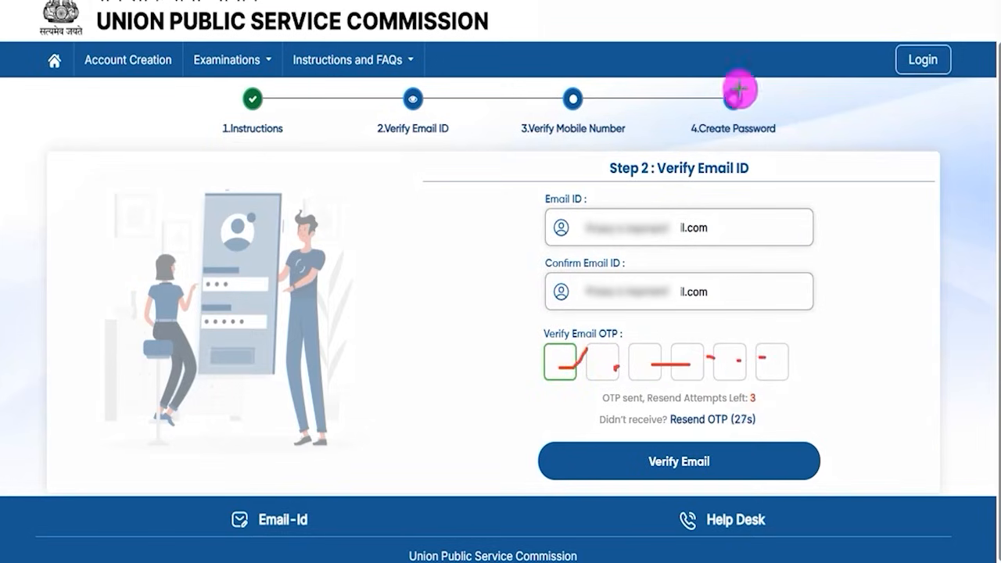
{"action": "mouse_move", "coordinate": [931, 341]}
{"action": "left_mouse_down"}
{"action": "mouse_move", "coordinate": [794, 420]}
{"action": "mouse_move", "coordinate": [756, 460]}
{"action": "left_mouse_up"}
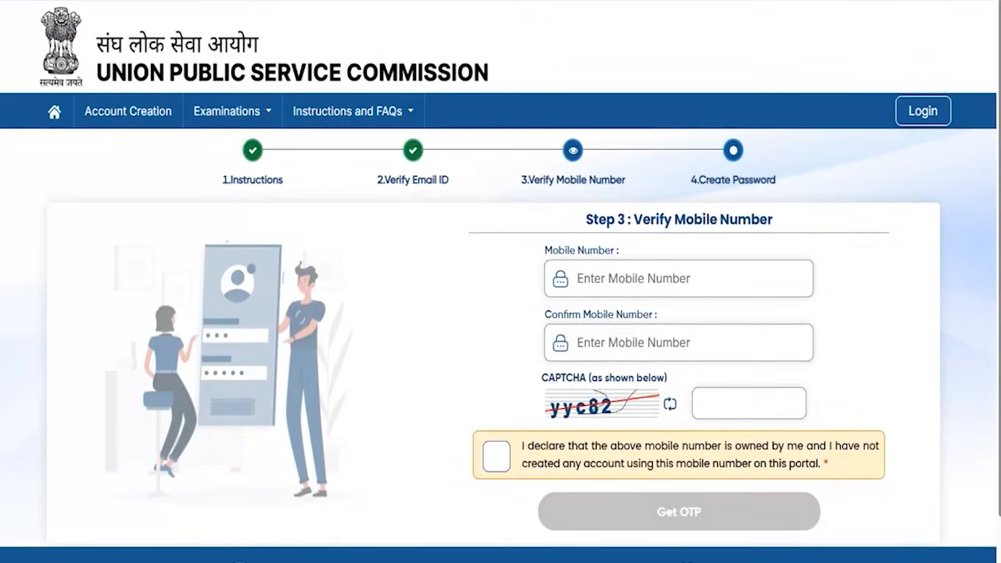
Step: Enter and confirm the mobile number and CAPTCHA, declare ownership, and request the mobile OTP
{"action": "left_click_drag", "start_coordinate": [689, 279], "coordinate": [715, 257]}
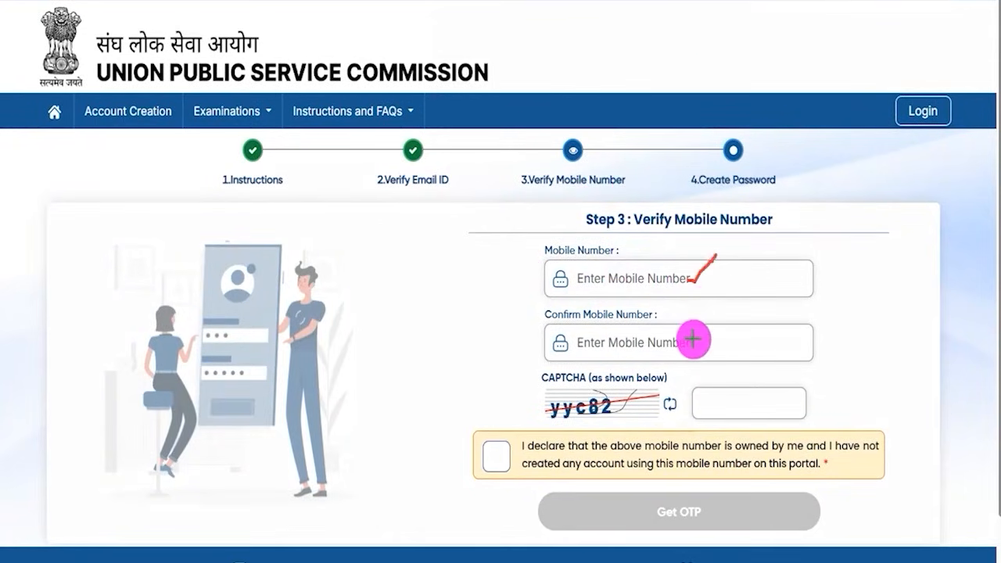
{"action": "left_click_drag", "start_coordinate": [693, 342], "coordinate": [709, 327]}
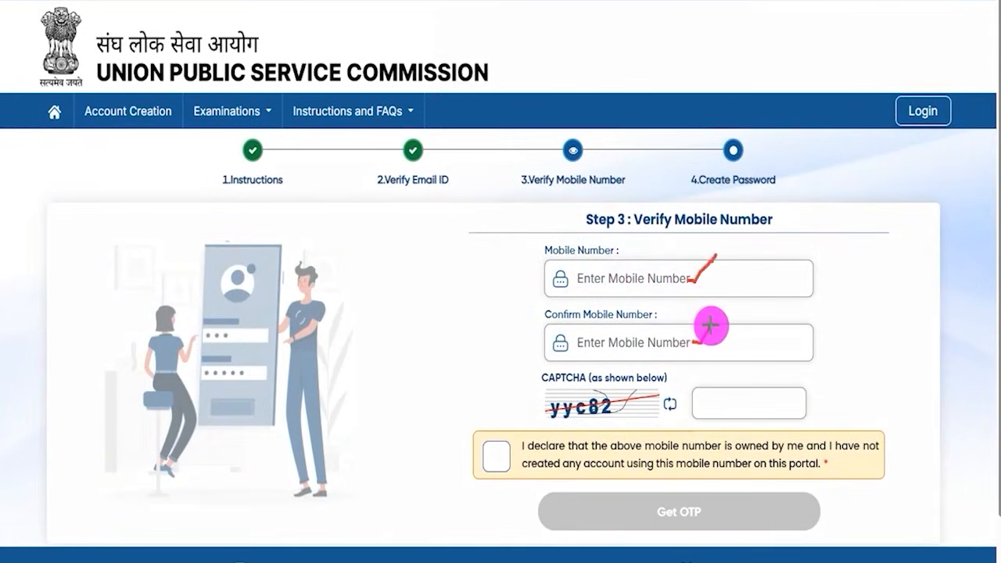
{"action": "left_click_drag", "start_coordinate": [598, 418], "coordinate": [616, 419]}
{"action": "left_click_drag", "start_coordinate": [740, 405], "coordinate": [762, 381]}
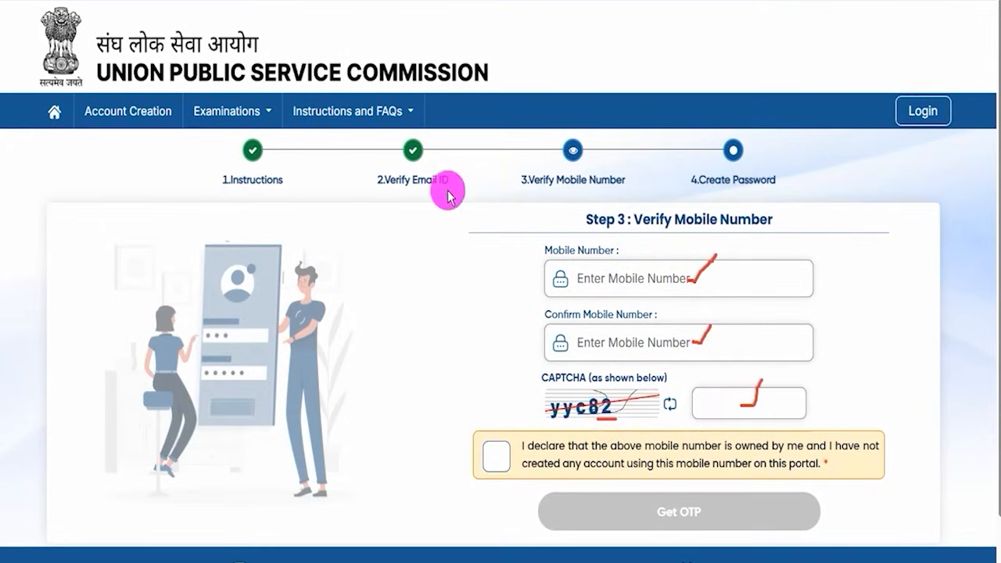
{"action": "left_click", "coordinate": [496, 456]}
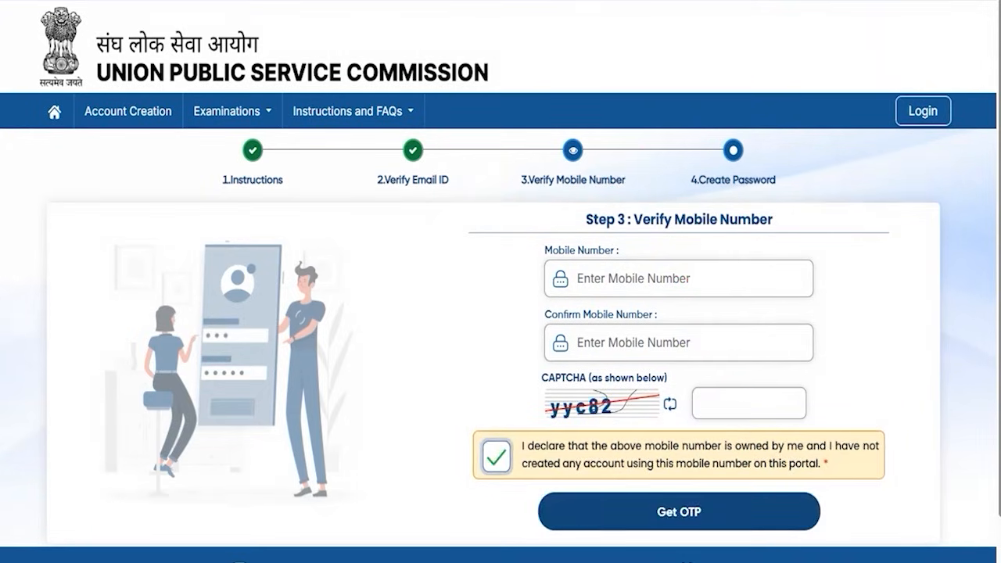
{"action": "left_click_drag", "start_coordinate": [945, 473], "coordinate": [849, 499]}
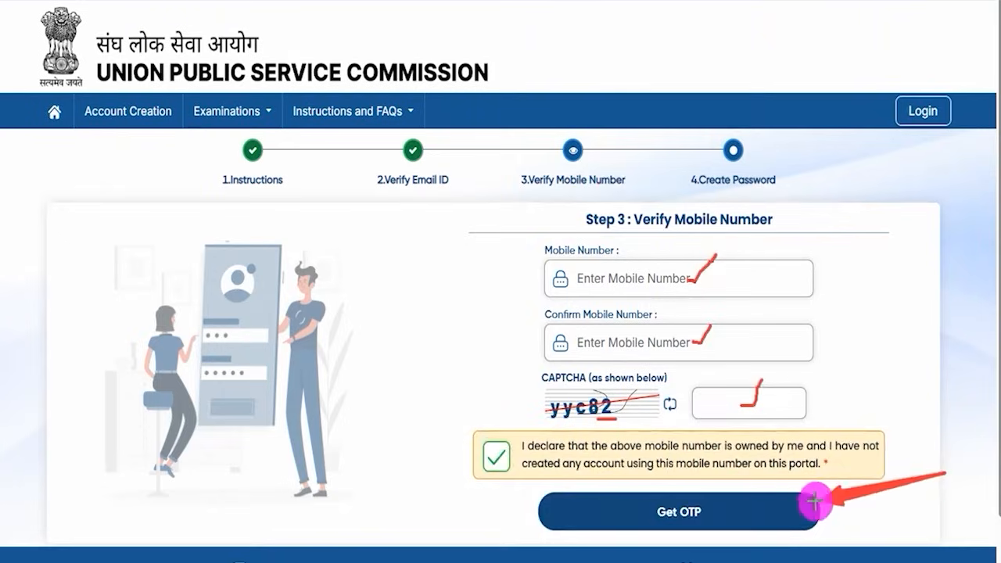
{"action": "left_click", "coordinate": [751, 510]}
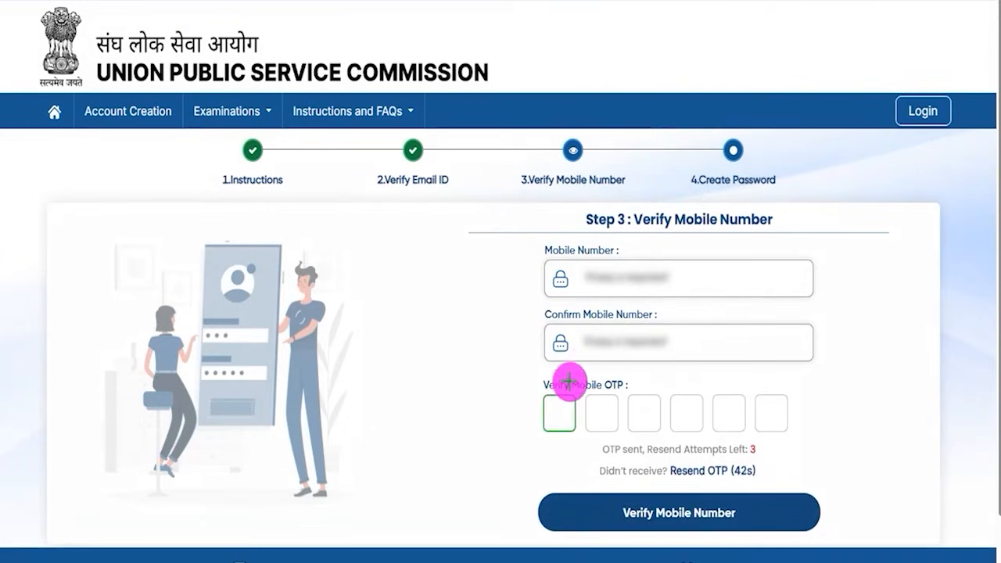
Step: Enter the mobile OTP and verify the number to reach password creation
{"action": "left_click_drag", "start_coordinate": [562, 412], "coordinate": [575, 412]}
{"action": "left_click_drag", "start_coordinate": [608, 421], "coordinate": [650, 421]}
{"action": "left_click_drag", "start_coordinate": [686, 421], "coordinate": [706, 421]}
{"action": "left_click_drag", "start_coordinate": [727, 424], "coordinate": [787, 426]}
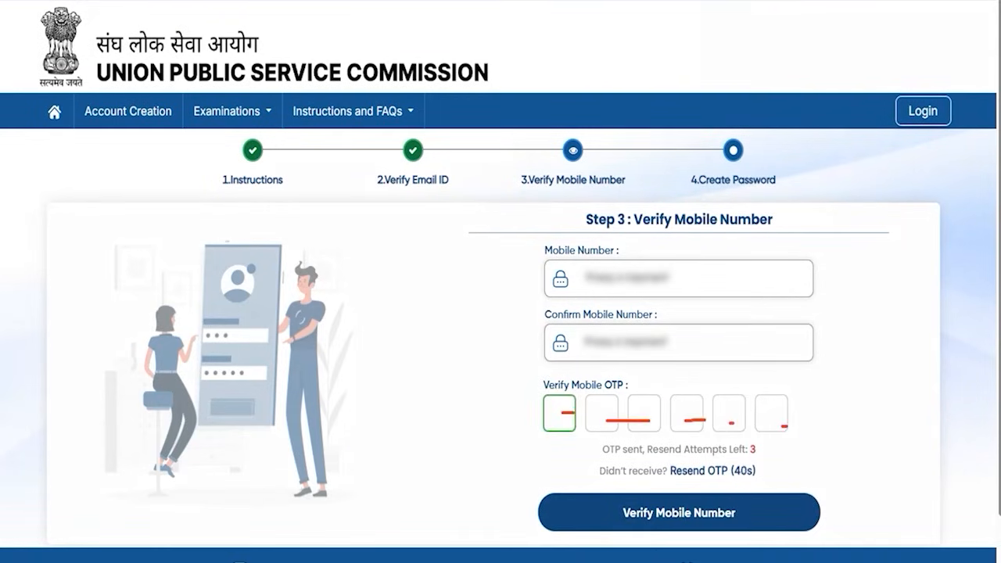
{"action": "left_click_drag", "start_coordinate": [959, 391], "coordinate": [758, 515]}
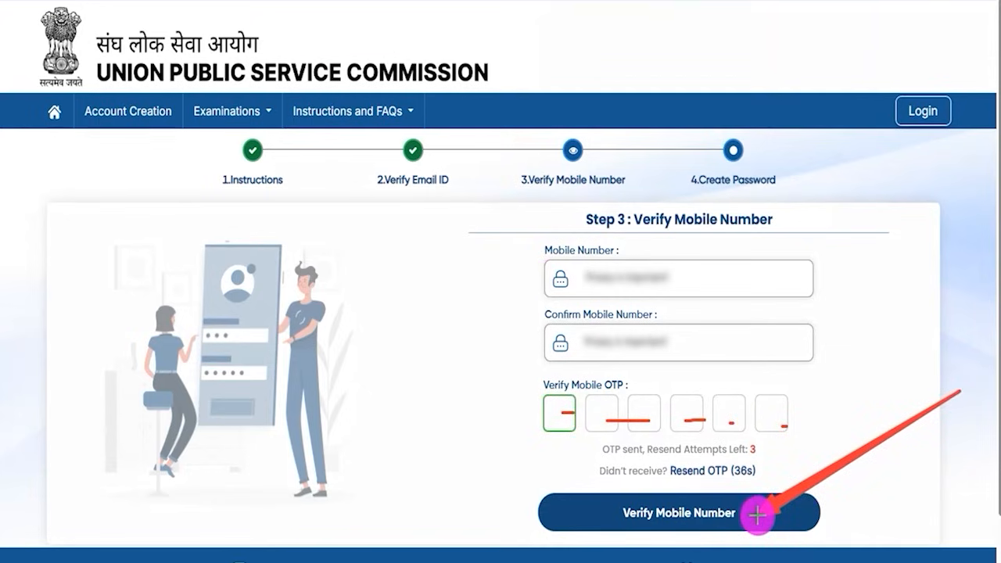
{"action": "left_click", "coordinate": [757, 515]}
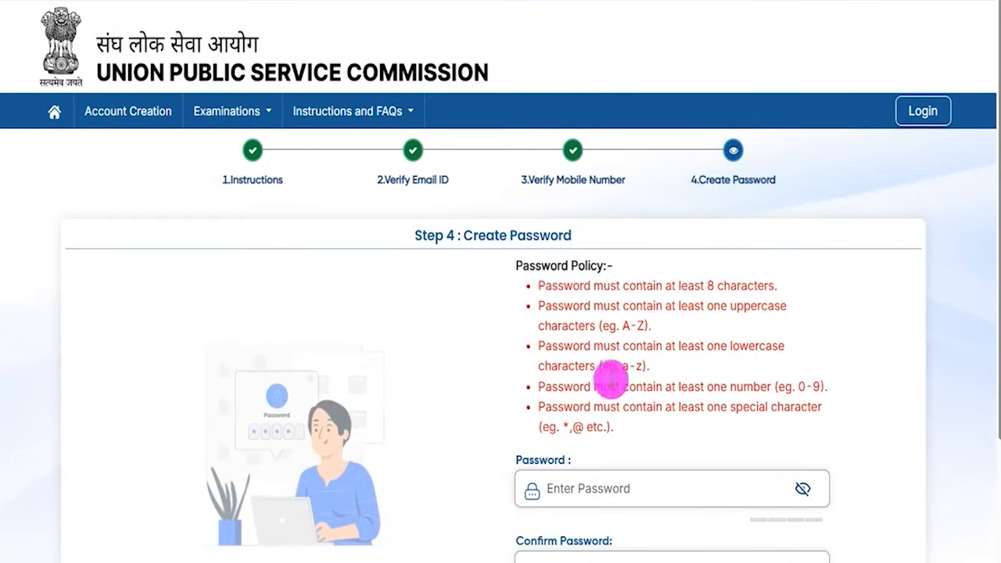
Step: Review the password policy and enter a new account password, shown in plain text
{"action": "left_click_drag", "start_coordinate": [548, 287], "coordinate": [732, 284]}
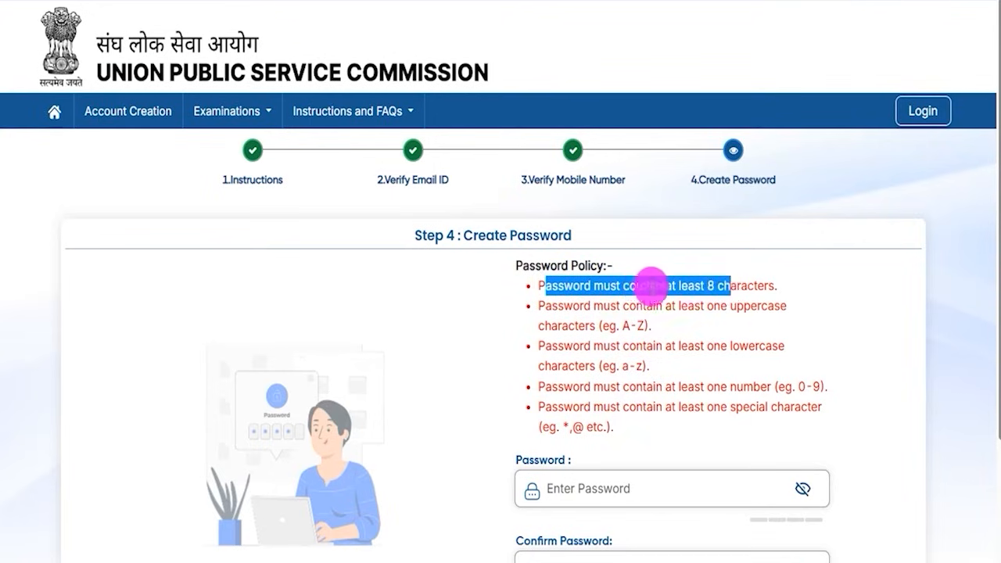
{"action": "left_click_drag", "start_coordinate": [547, 305], "coordinate": [651, 405]}
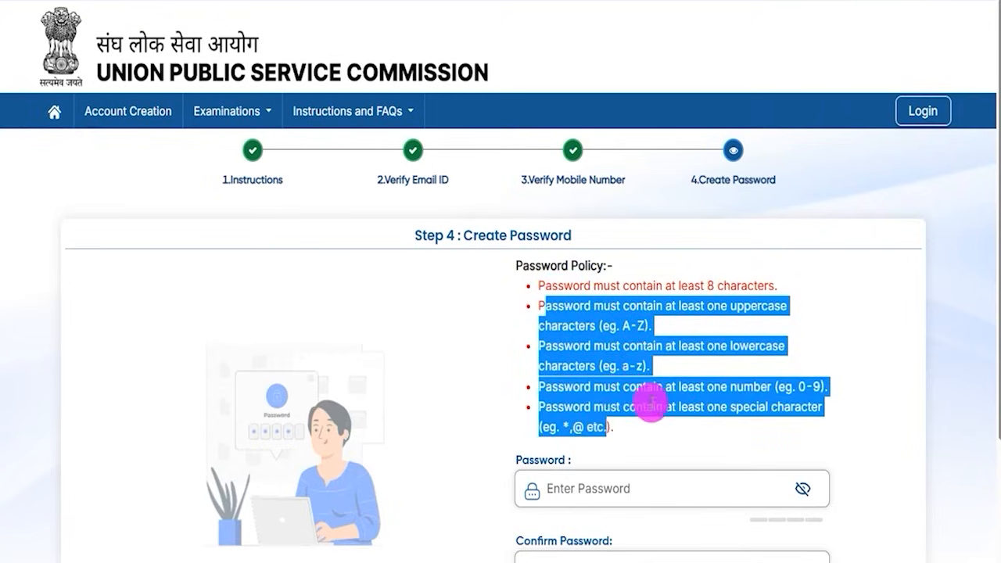
{"action": "scroll", "coordinate": [650, 399], "scroll_direction": "down", "scroll_amount": 1}
{"action": "left_click", "coordinate": [608, 408]}
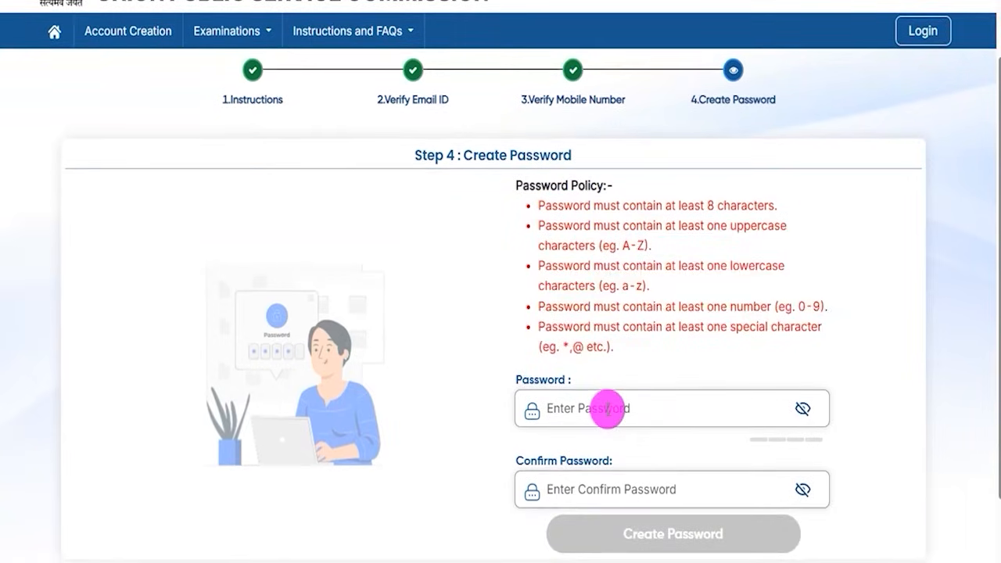
{"action": "left_click", "coordinate": [803, 408]}
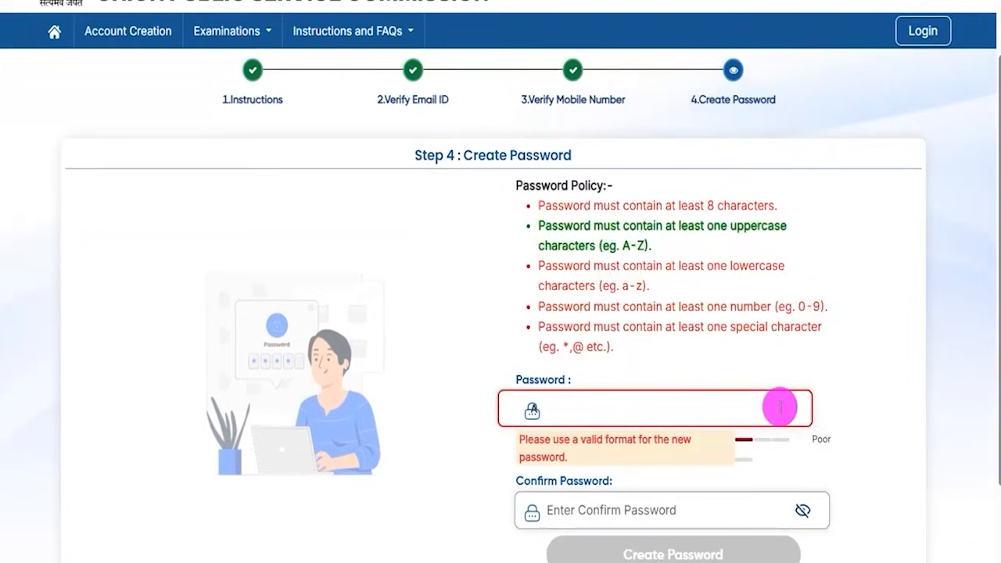
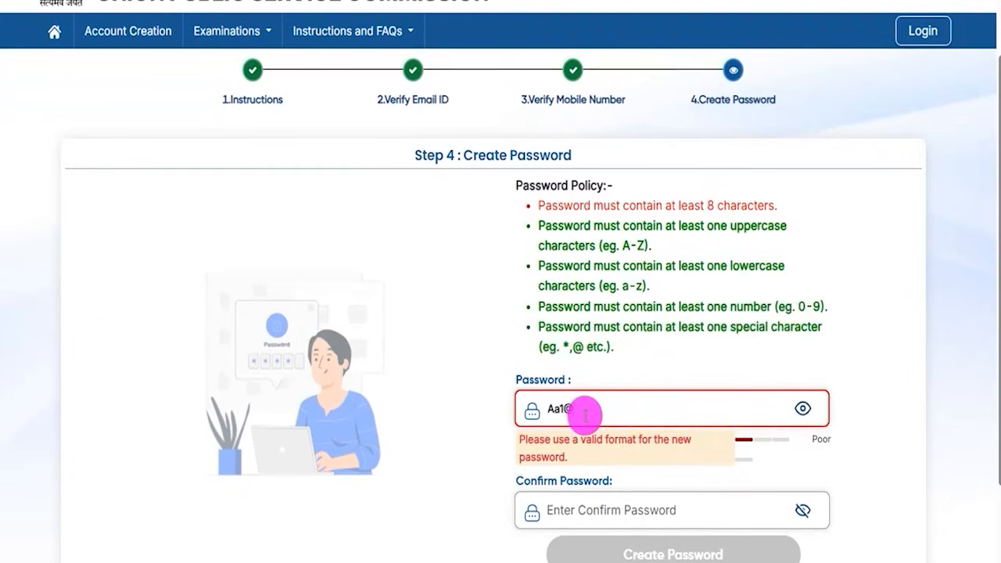
Step: Confirm the password and submit it to create the account
{"action": "left_click_drag", "start_coordinate": [600, 405], "coordinate": [553, 409]}
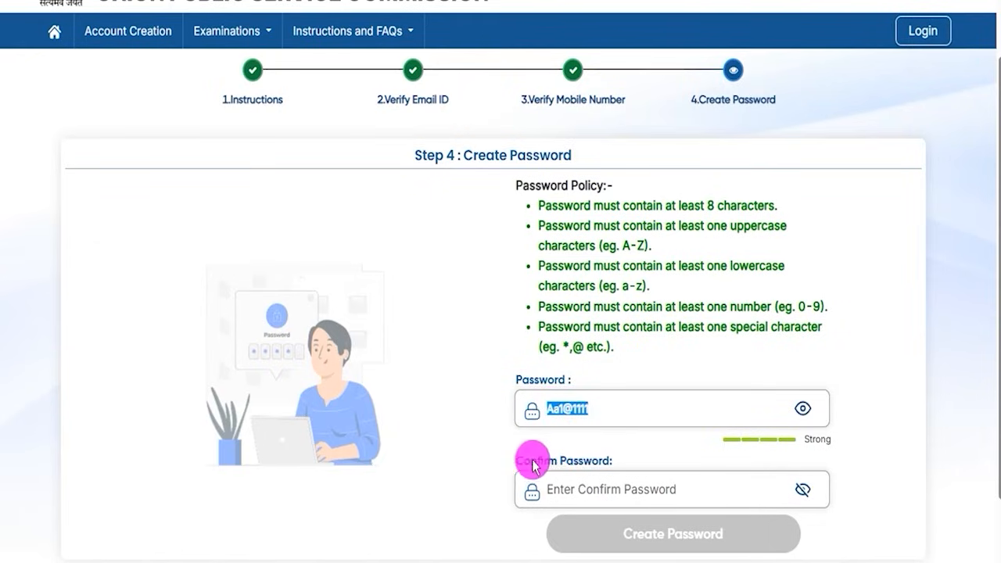
{"action": "left_click_drag", "start_coordinate": [533, 461], "coordinate": [581, 461]}
{"action": "left_click", "coordinate": [585, 491]}
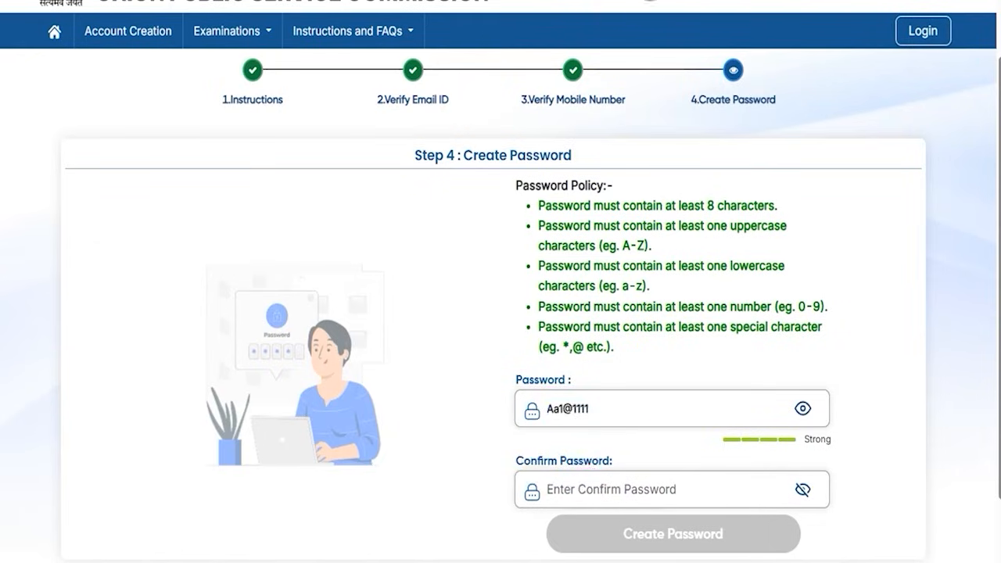
{"action": "left_click", "coordinate": [771, 532]}
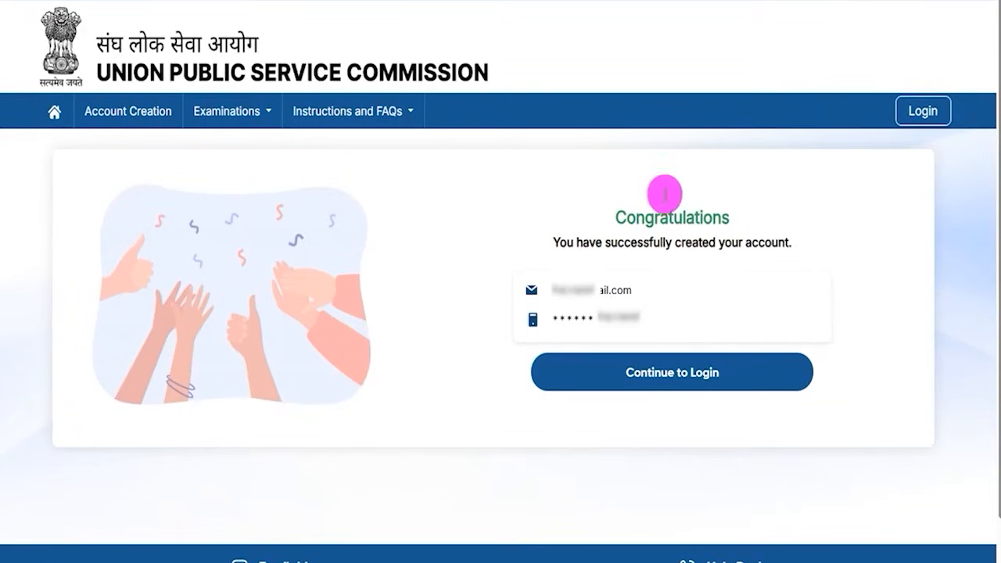
Step: Review the account-created Congratulations message and continue to the Login page
{"action": "left_click_drag", "start_coordinate": [616, 216], "coordinate": [692, 210]}
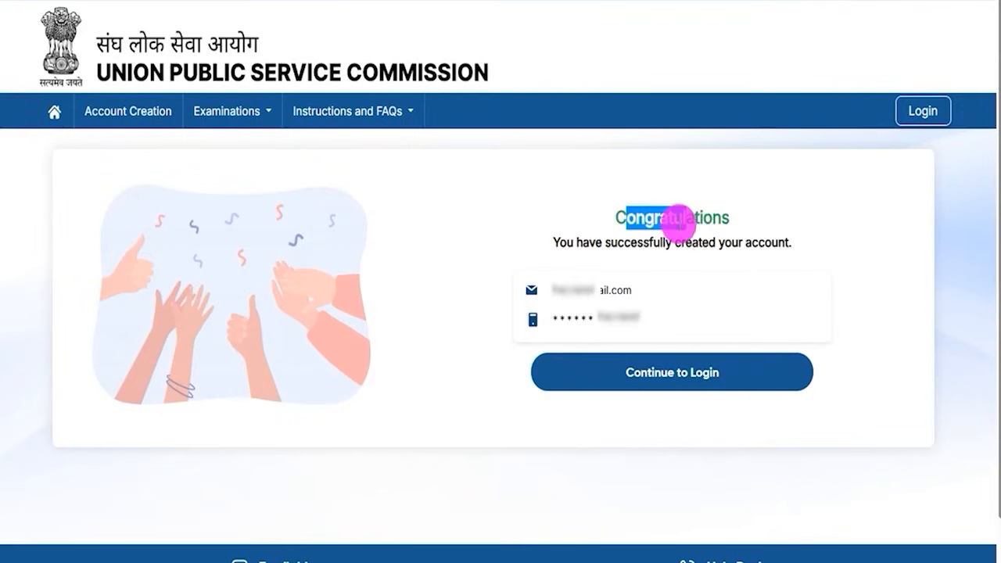
{"action": "left_click_drag", "start_coordinate": [585, 241], "coordinate": [727, 243]}
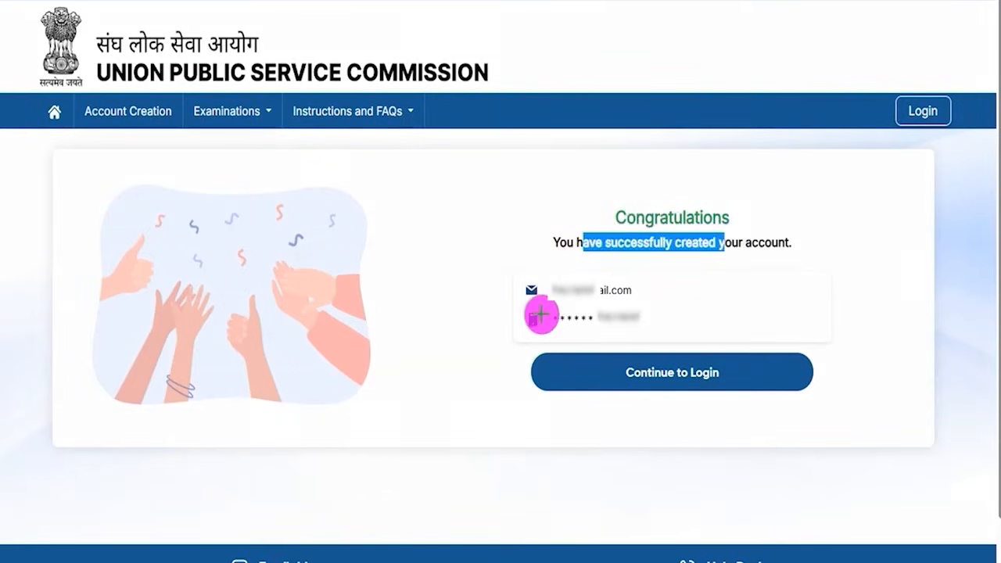
{"action": "mouse_move", "coordinate": [391, 333]}
{"action": "left_mouse_down"}
{"action": "mouse_move", "coordinate": [476, 340]}
{"action": "mouse_move", "coordinate": [541, 364]}
{"action": "left_mouse_up"}
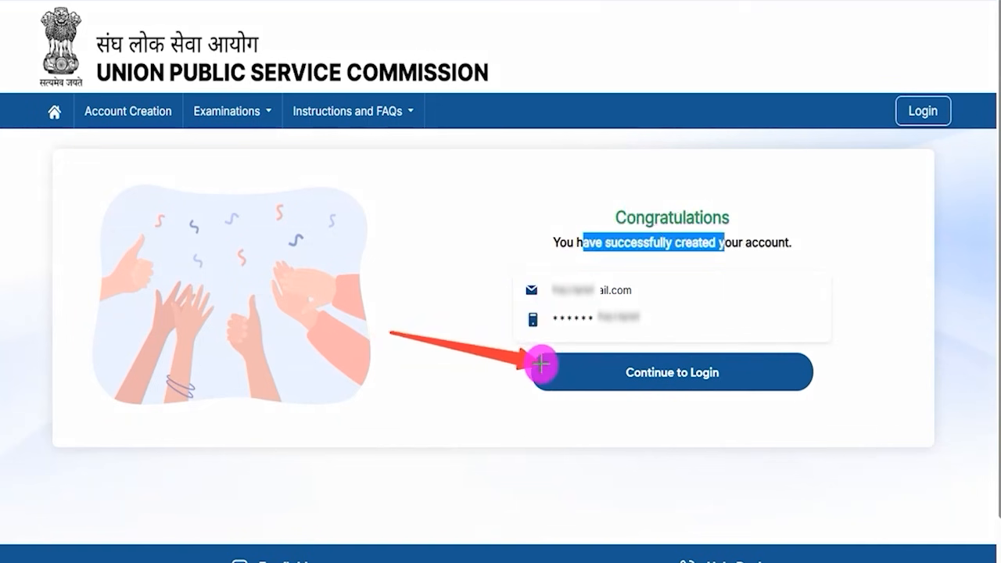
{"action": "left_click", "coordinate": [599, 370]}
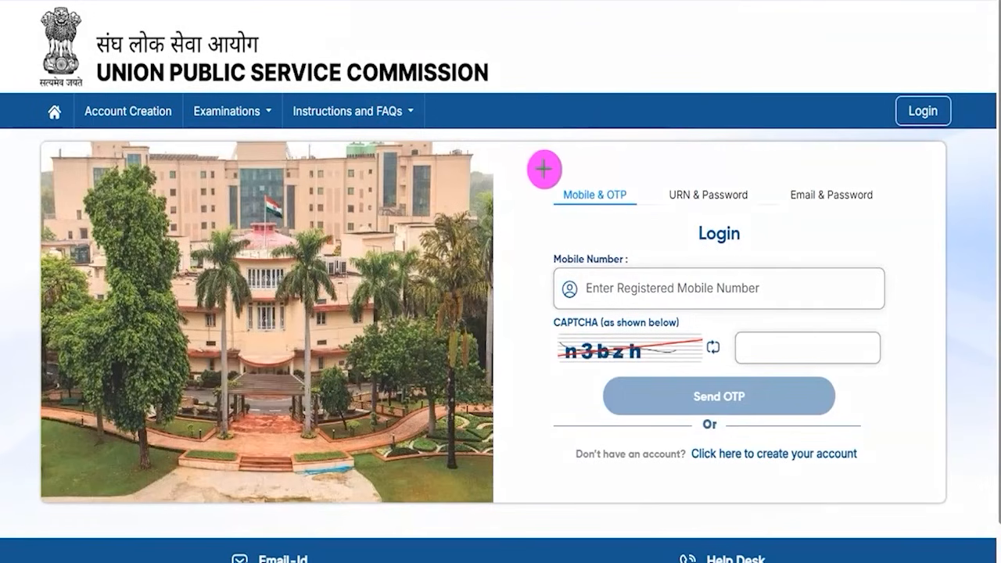
{"action": "left_click_drag", "start_coordinate": [537, 164], "coordinate": [642, 216]}
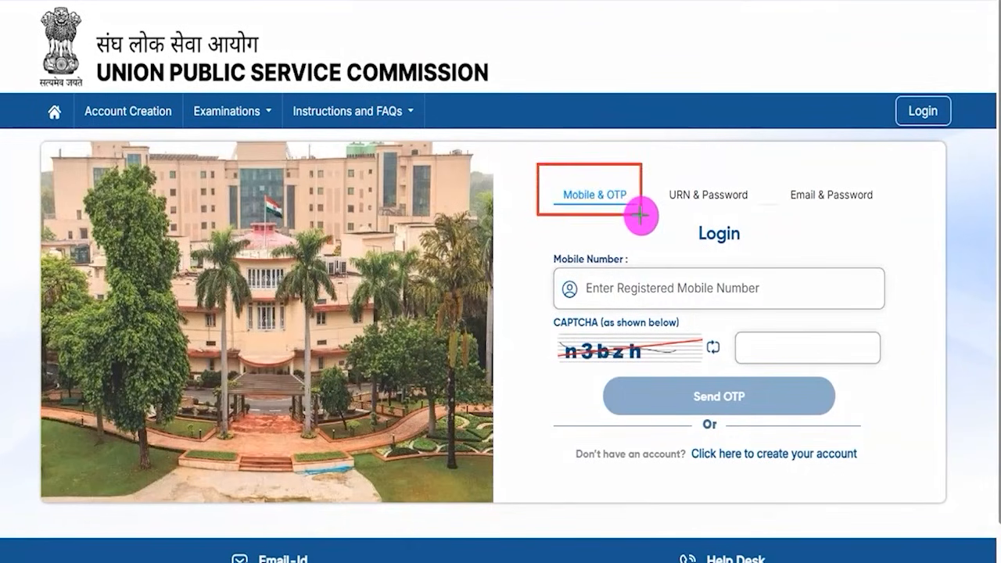
{"action": "mouse_move", "coordinate": [775, 161]}
{"action": "left_mouse_down"}
{"action": "mouse_move", "coordinate": [850, 212]}
{"action": "mouse_move", "coordinate": [885, 220]}
{"action": "left_mouse_up"}
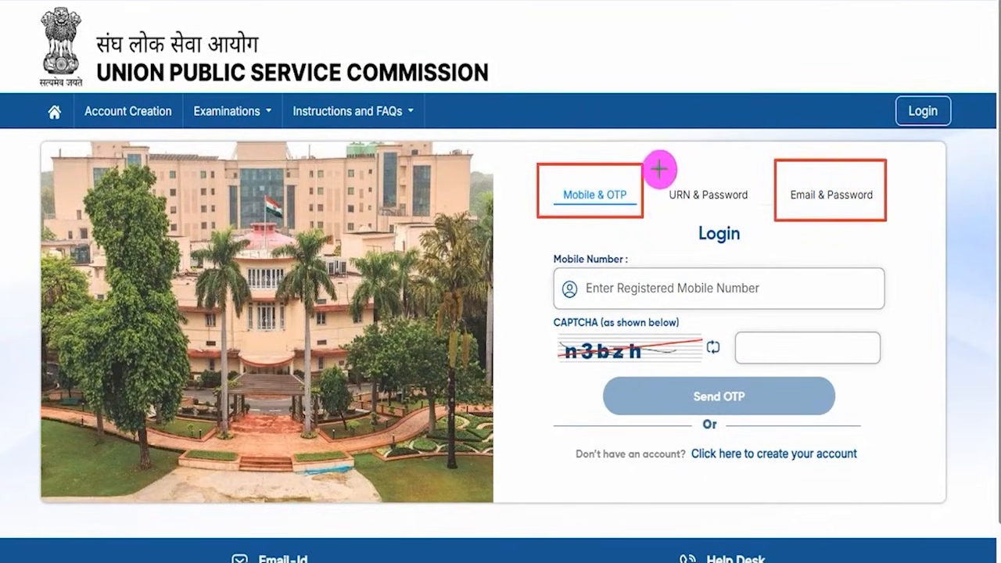
{"action": "mouse_move", "coordinate": [657, 166]}
{"action": "left_mouse_down"}
{"action": "mouse_move", "coordinate": [697, 194]}
{"action": "mouse_move", "coordinate": [749, 210]}
{"action": "left_mouse_up"}
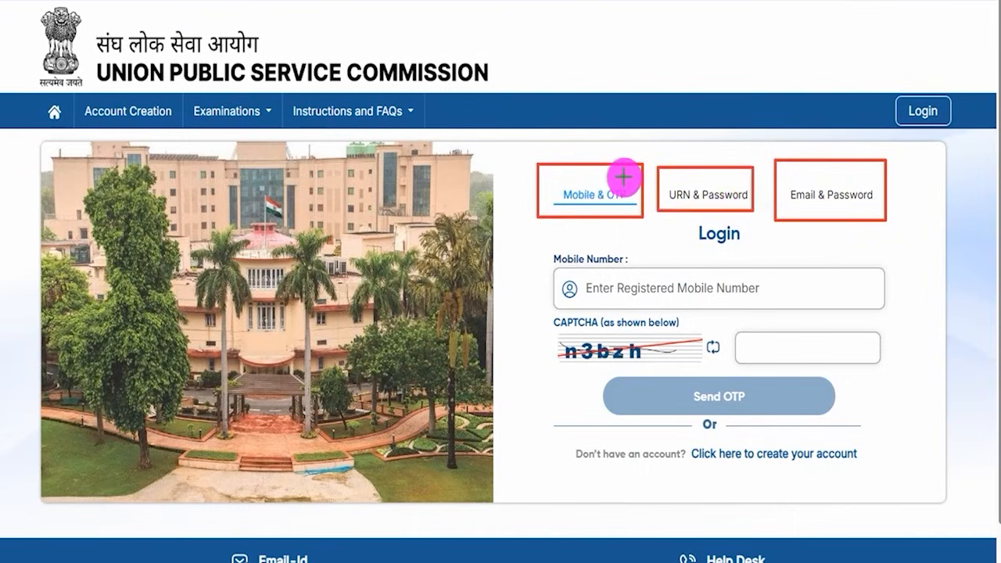
{"action": "left_click_drag", "start_coordinate": [626, 177], "coordinate": [651, 145]}
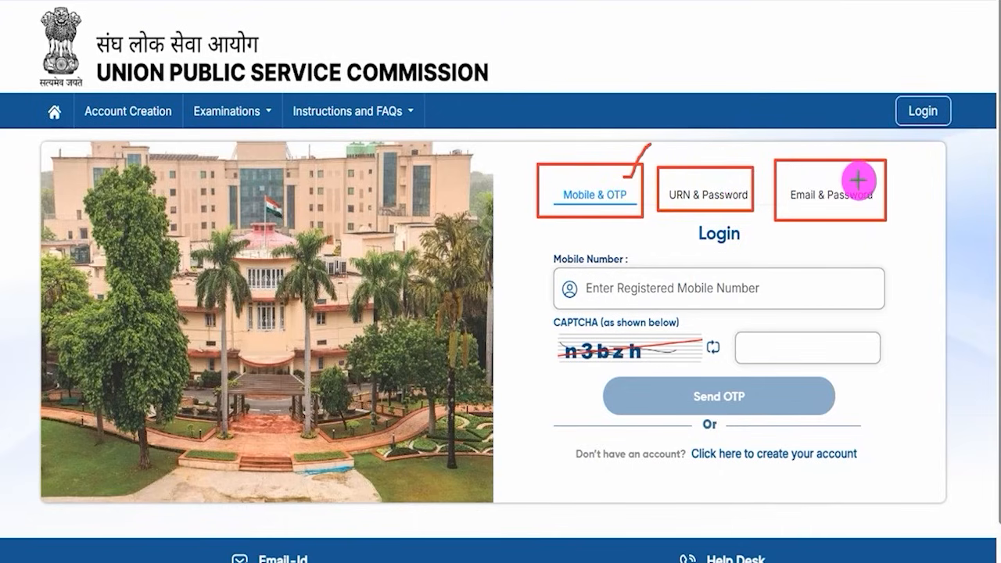
{"action": "left_click_drag", "start_coordinate": [867, 182], "coordinate": [893, 158]}
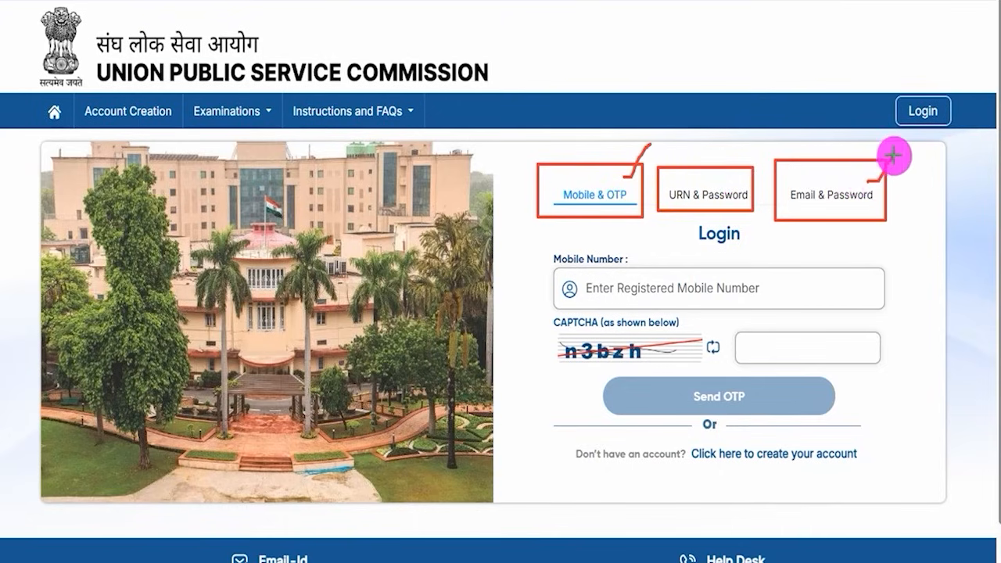
{"action": "key", "text": "Escape"}
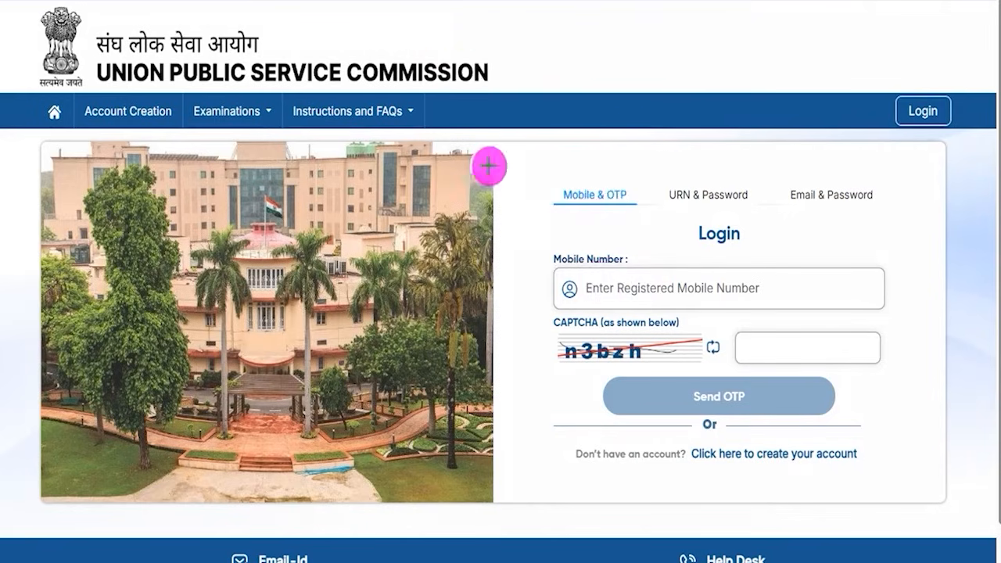
{"action": "left_click_drag", "start_coordinate": [714, 291], "coordinate": [753, 261]}
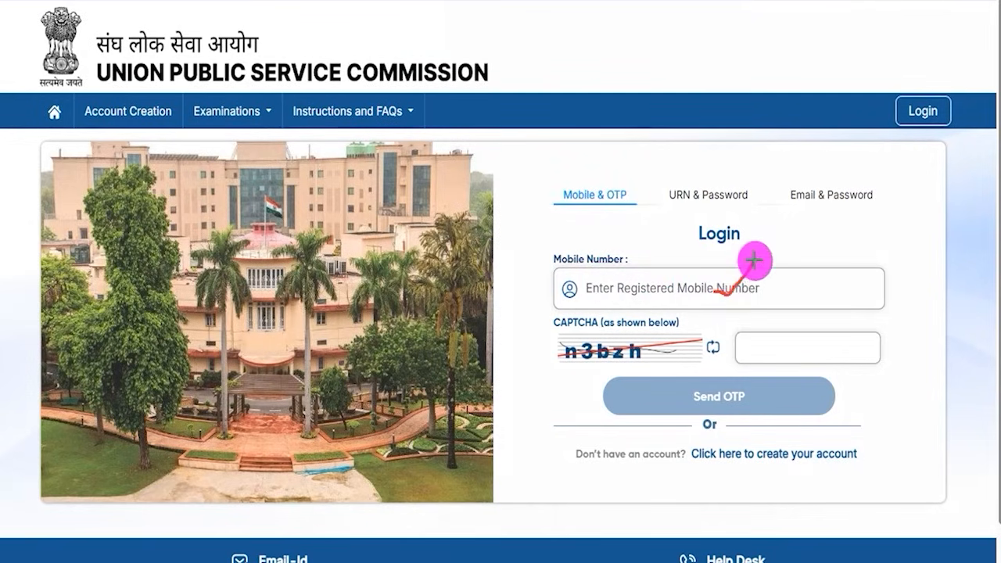
{"action": "left_click_drag", "start_coordinate": [597, 364], "coordinate": [656, 363]}
{"action": "left_click_drag", "start_coordinate": [830, 350], "coordinate": [870, 311]}
{"action": "left_click_drag", "start_coordinate": [951, 363], "coordinate": [789, 394]}
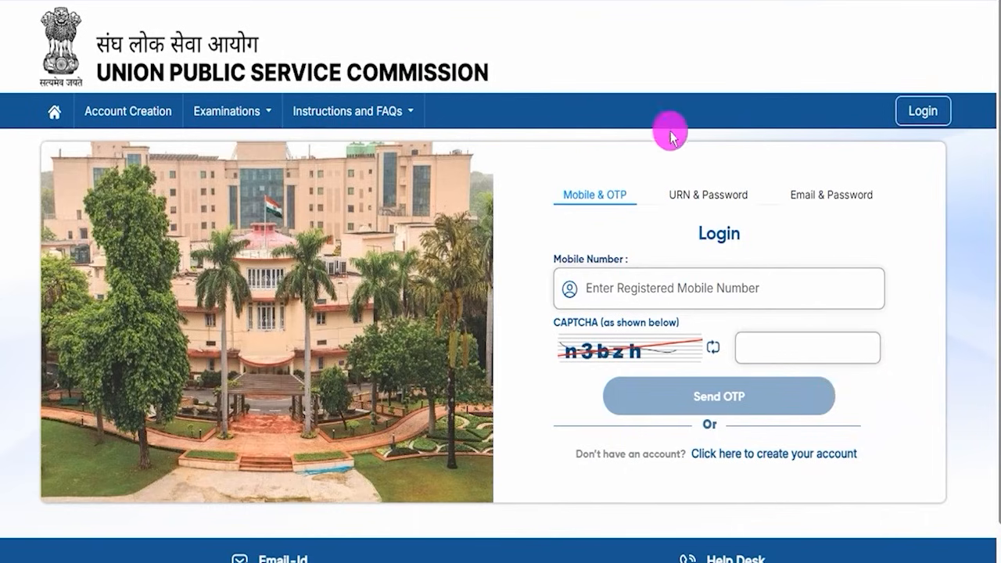
Step: Switch to Email & Password sign-in, fill in the email, password and CAPTCHA, and sign in
{"action": "left_click", "coordinate": [826, 197]}
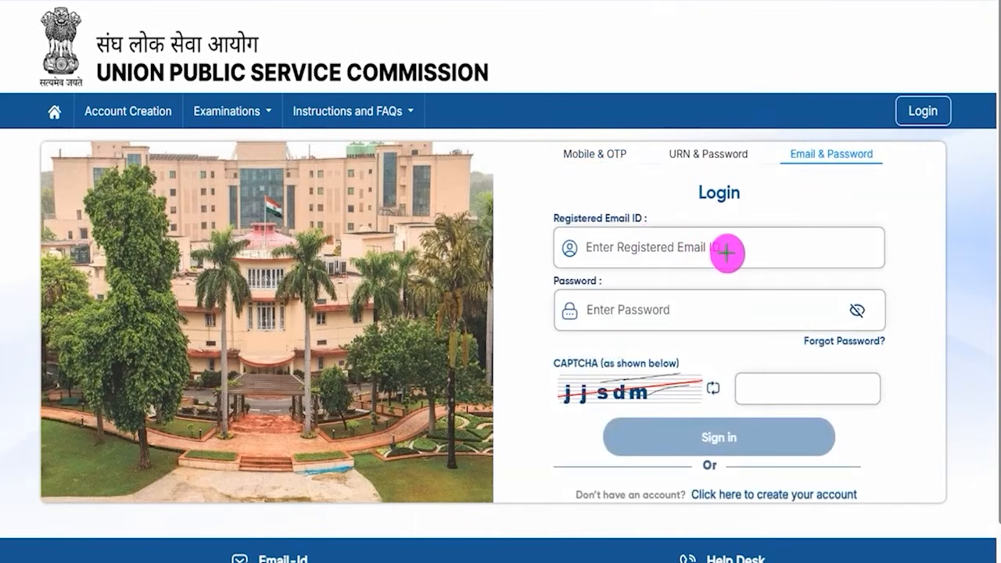
{"action": "left_click_drag", "start_coordinate": [713, 311], "coordinate": [736, 286]}
{"action": "left_click_drag", "start_coordinate": [643, 399], "coordinate": [597, 405]}
{"action": "left_click_drag", "start_coordinate": [805, 390], "coordinate": [845, 362]}
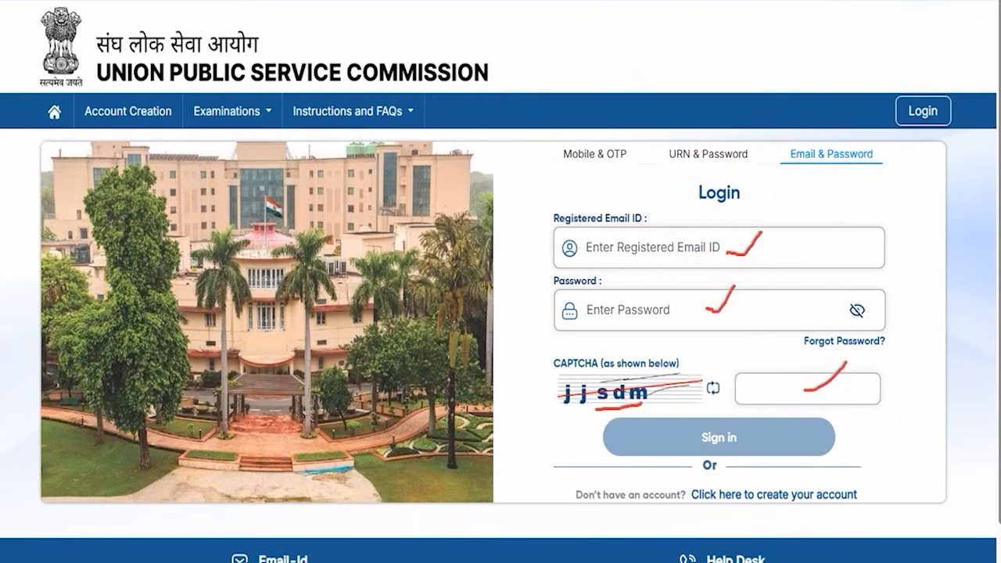
{"action": "left_click_drag", "start_coordinate": [960, 391], "coordinate": [801, 435]}
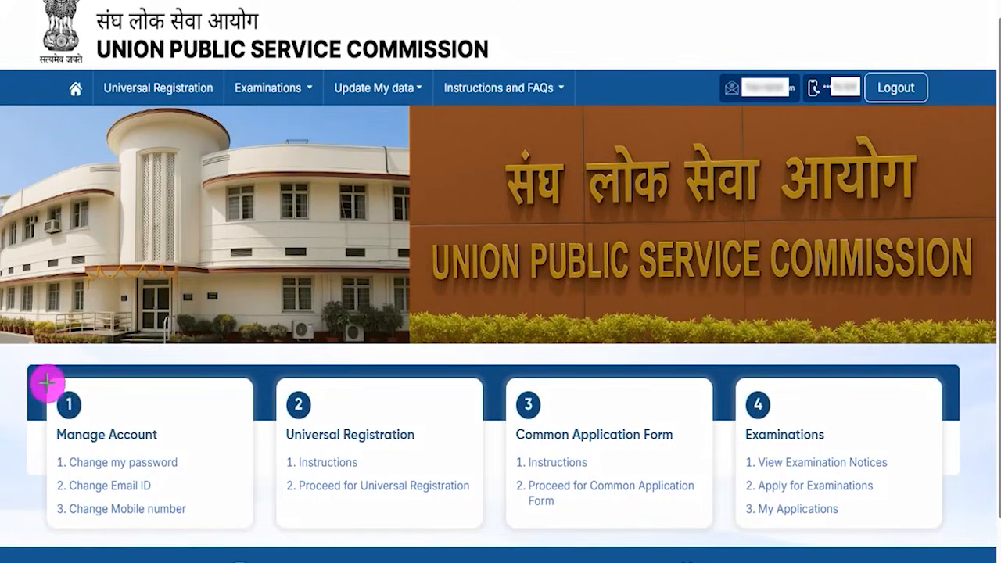
{"action": "left_click_drag", "start_coordinate": [48, 385], "coordinate": [200, 532]}
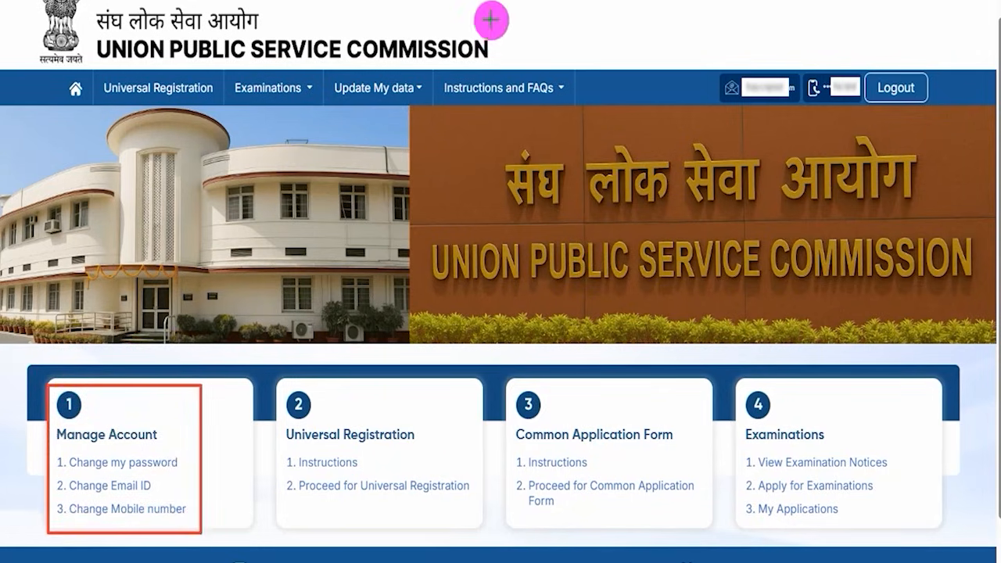
{"action": "mouse_move", "coordinate": [178, 460]}
{"action": "left_mouse_down"}
{"action": "mouse_move", "coordinate": [185, 468]}
{"action": "mouse_move", "coordinate": [197, 447]}
{"action": "left_mouse_up"}
{"action": "left_click_drag", "start_coordinate": [157, 488], "coordinate": [197, 448]}
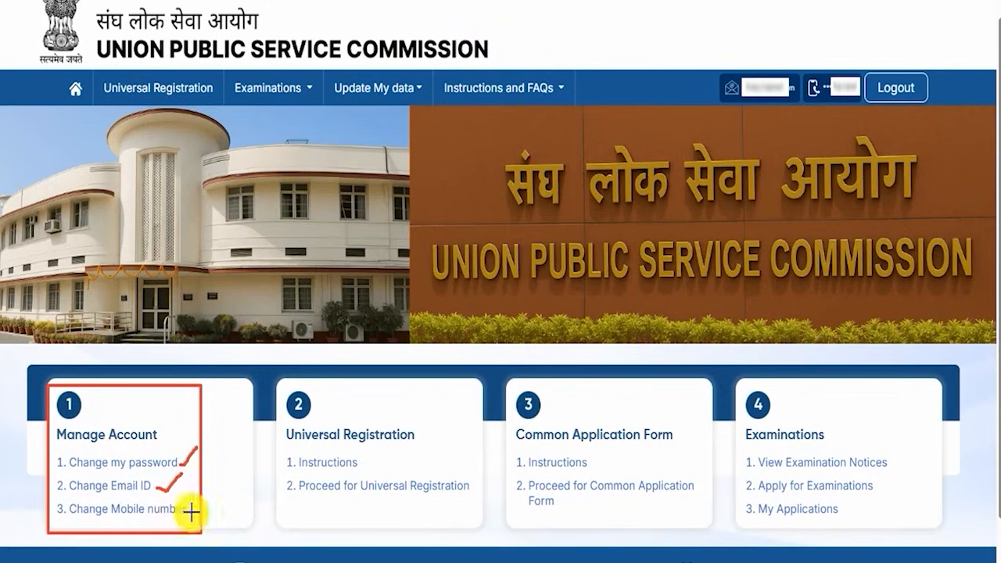
{"action": "left_click_drag", "start_coordinate": [188, 512], "coordinate": [210, 493]}
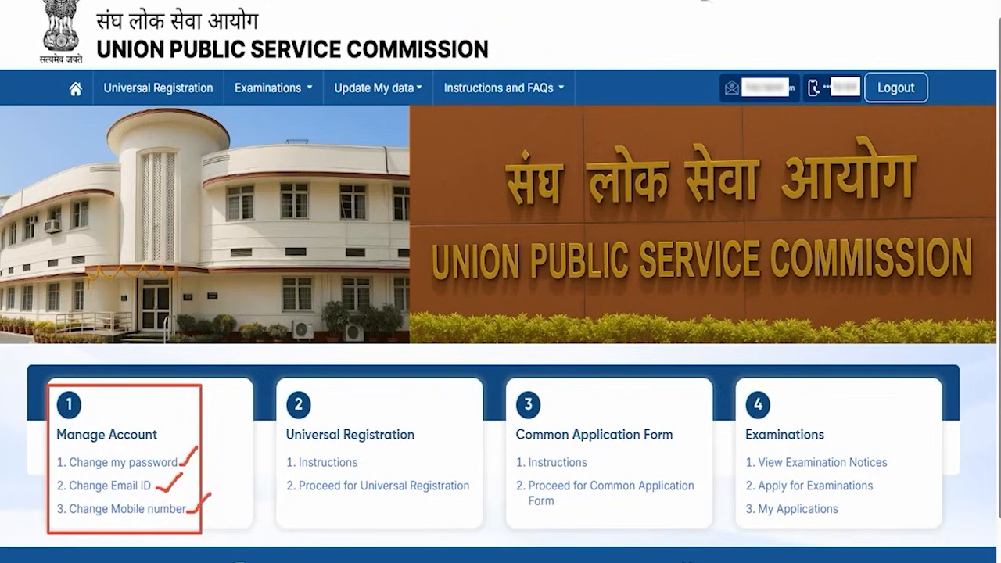
{"action": "key", "text": "Escape"}
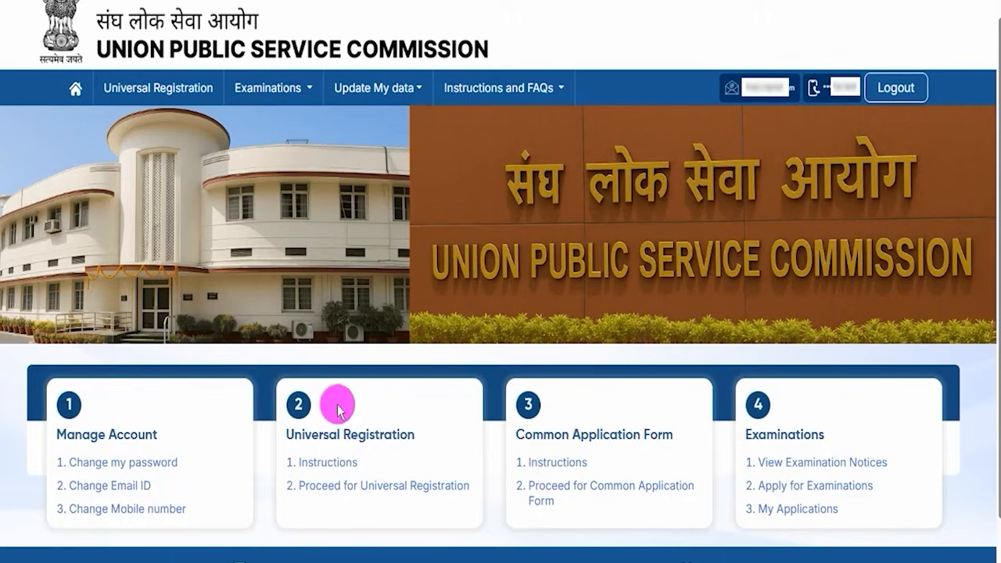
{"action": "left_click_drag", "start_coordinate": [291, 431], "coordinate": [398, 433]}
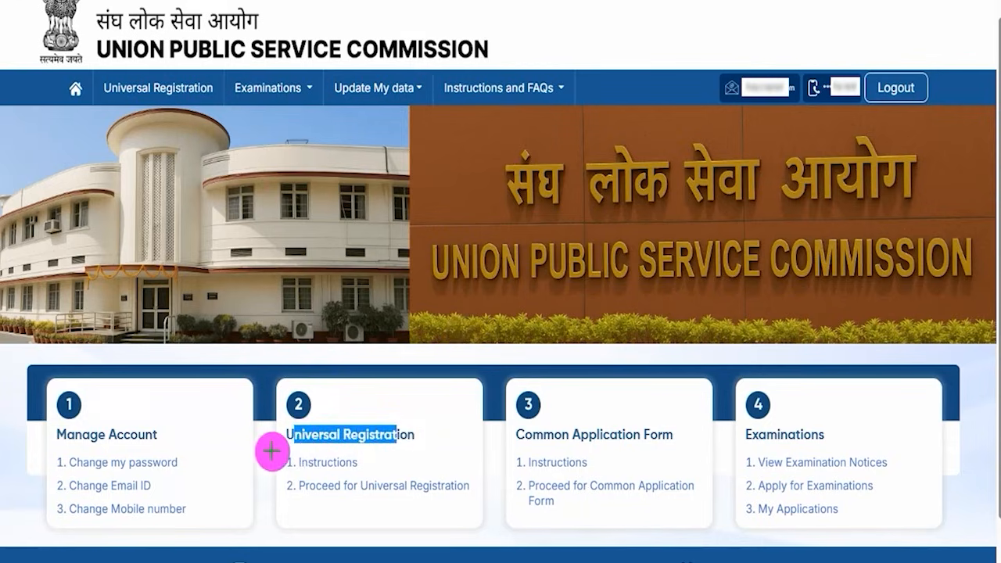
{"action": "left_click_drag", "start_coordinate": [271, 450], "coordinate": [364, 472]}
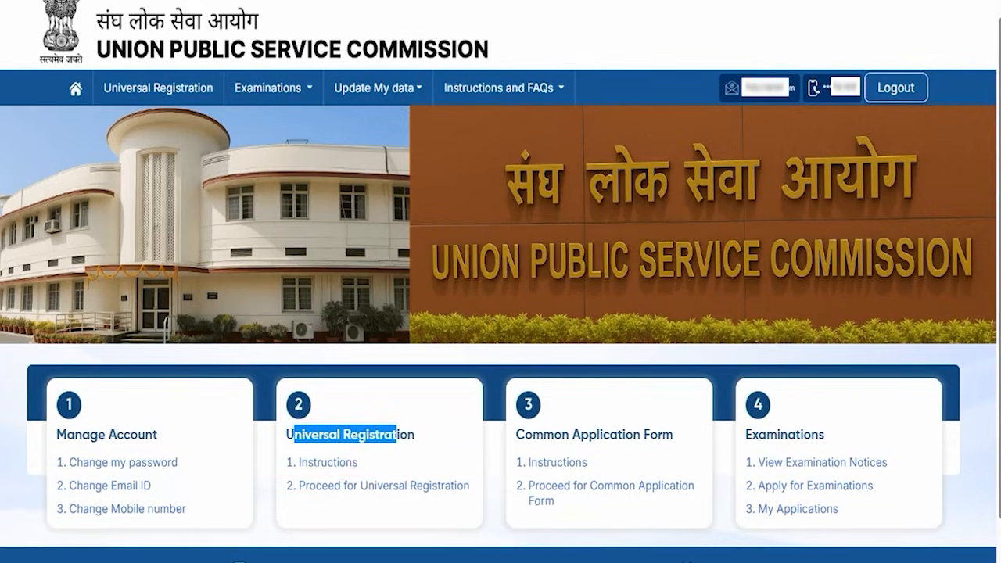
Step: Open the Universal Registration instructions and highlight the identity and full-name guidance
{"action": "left_click", "coordinate": [343, 468]}
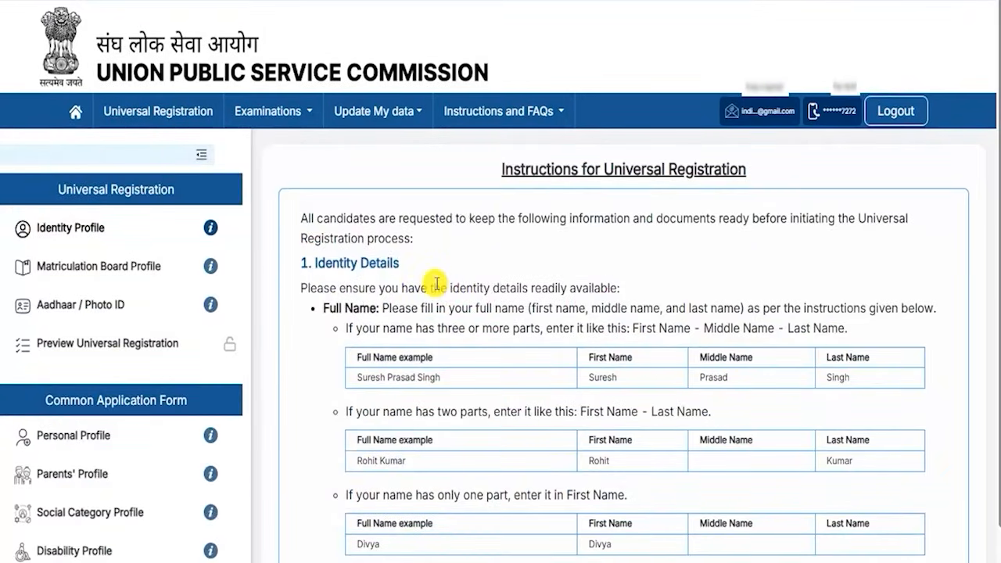
{"action": "left_click_drag", "start_coordinate": [429, 287], "coordinate": [464, 282]}
{"action": "left_click_drag", "start_coordinate": [513, 168], "coordinate": [588, 169]}
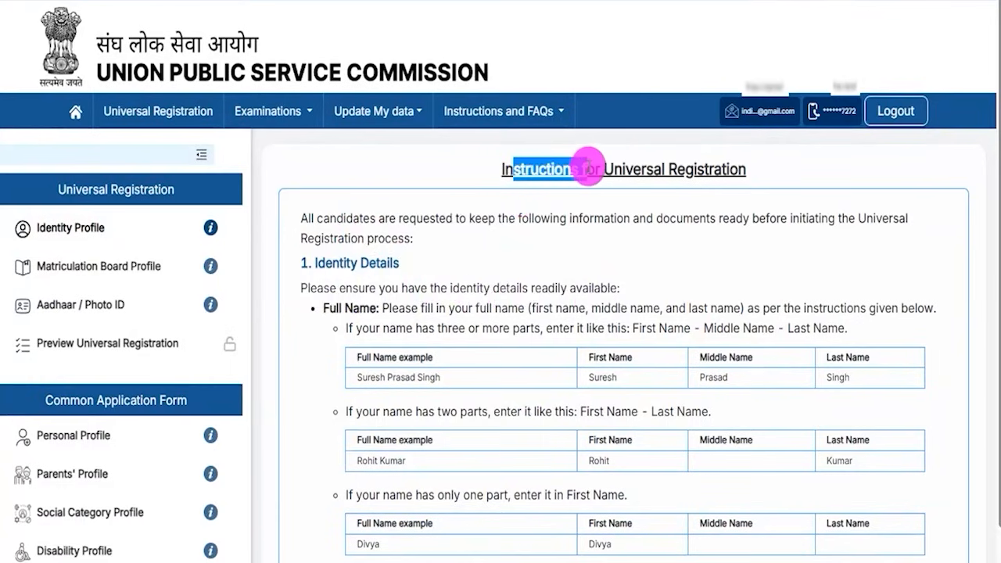
{"action": "left_click_drag", "start_coordinate": [376, 218], "coordinate": [488, 219]}
{"action": "left_click_drag", "start_coordinate": [362, 288], "coordinate": [475, 328]}
{"action": "left_click", "coordinate": [553, 402]}
{"action": "left_click", "coordinate": [576, 430]}
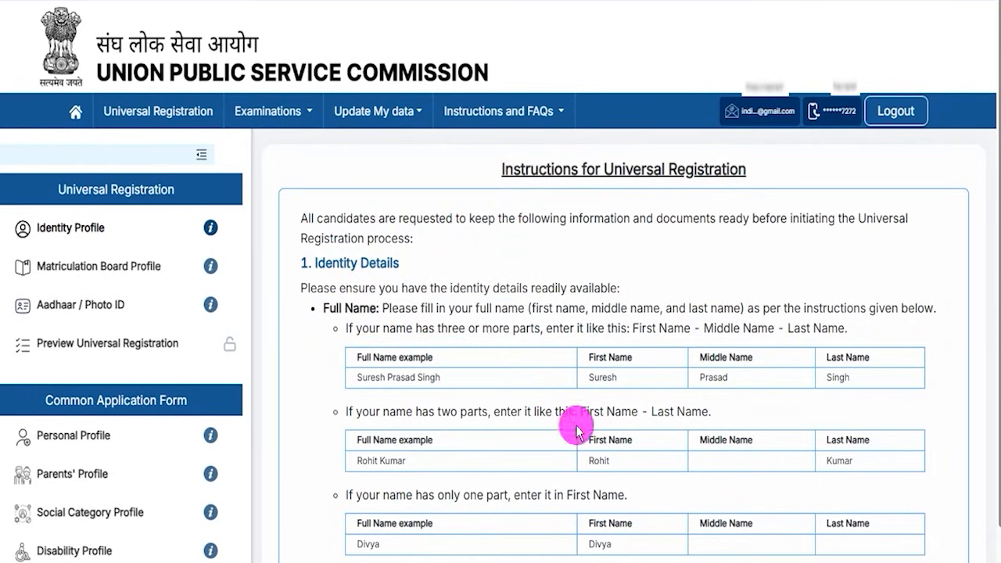
Step: Proceed for Universal Registration to reach the Identity Profile form
{"action": "scroll", "coordinate": [577, 430], "scroll_direction": "down", "scroll_amount": 5}
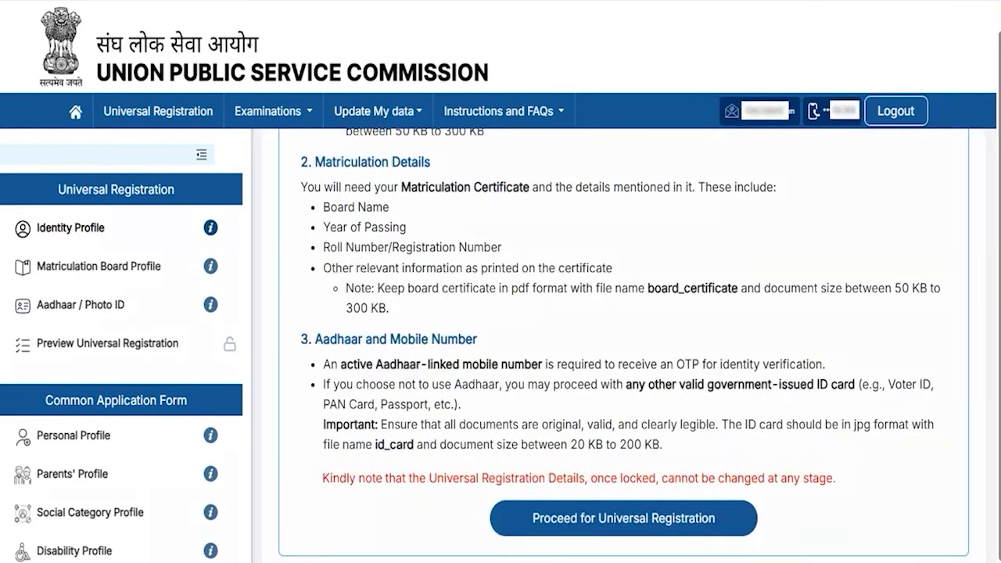
{"action": "left_click_drag", "start_coordinate": [910, 468], "coordinate": [729, 515]}
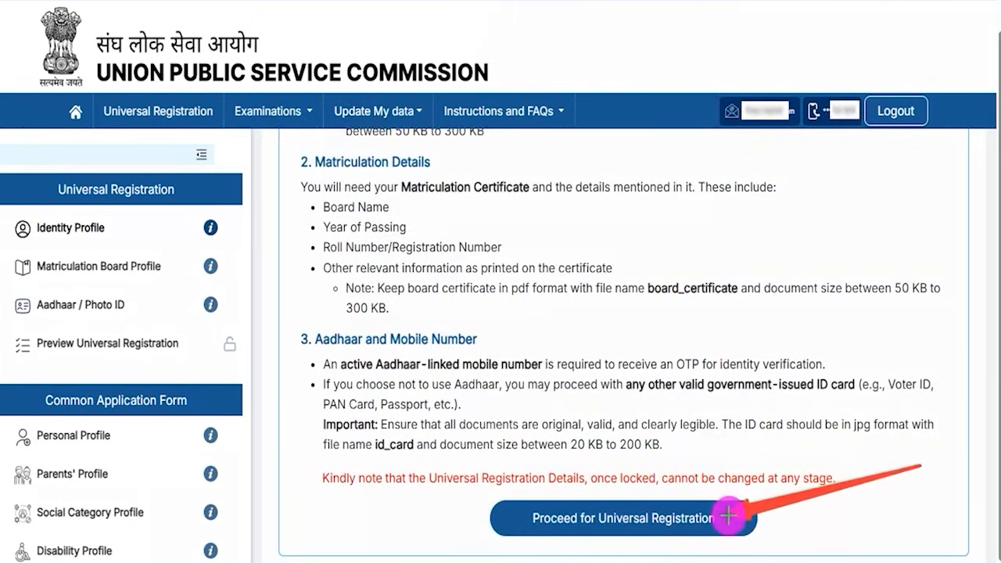
{"action": "left_click", "coordinate": [729, 515]}
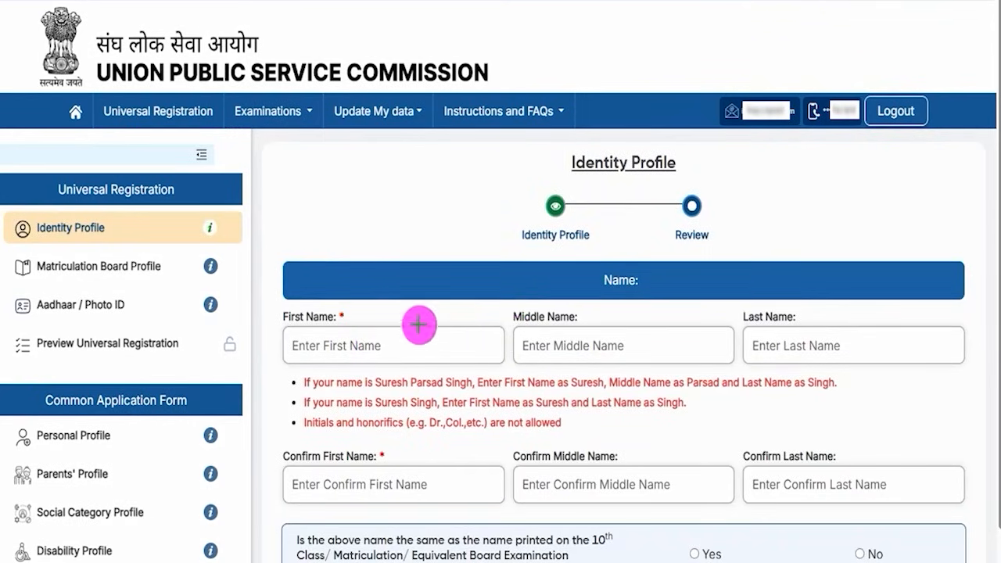
{"action": "left_click_drag", "start_coordinate": [389, 342], "coordinate": [442, 308]}
{"action": "left_click_drag", "start_coordinate": [618, 347], "coordinate": [676, 297]}
{"action": "left_click_drag", "start_coordinate": [838, 342], "coordinate": [896, 291]}
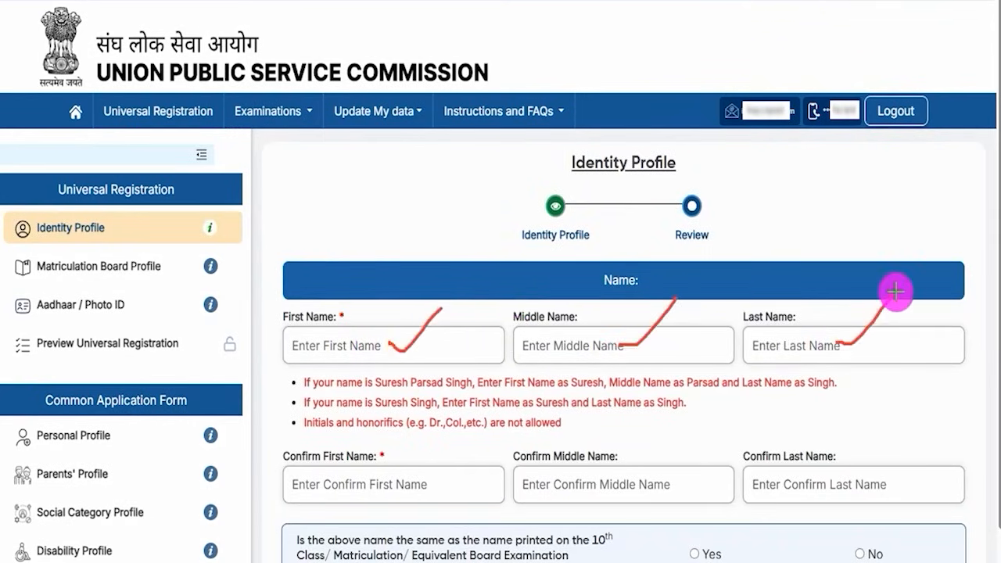
{"action": "left_click_drag", "start_coordinate": [563, 354], "coordinate": [600, 353]}
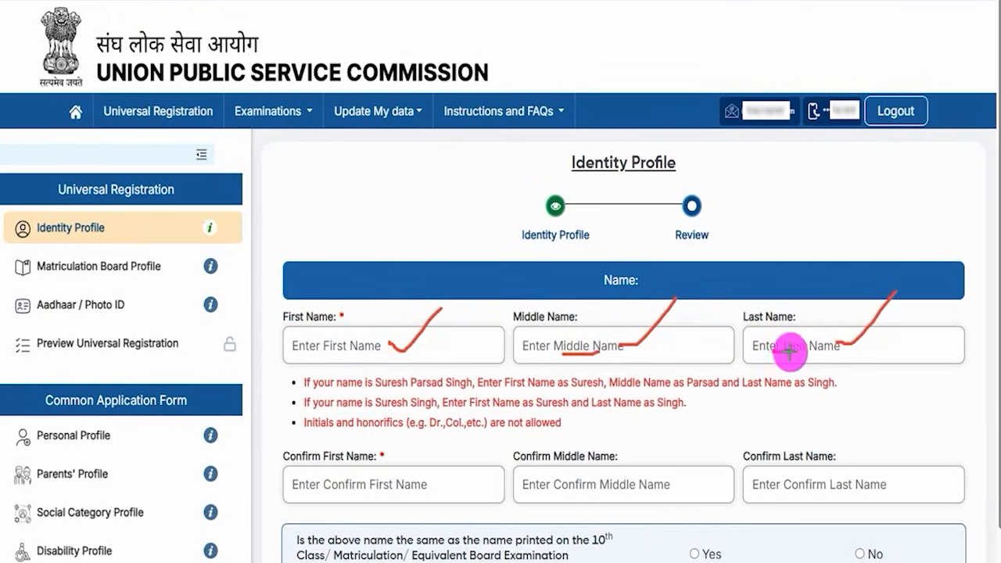
{"action": "left_click_drag", "start_coordinate": [778, 352], "coordinate": [800, 358]}
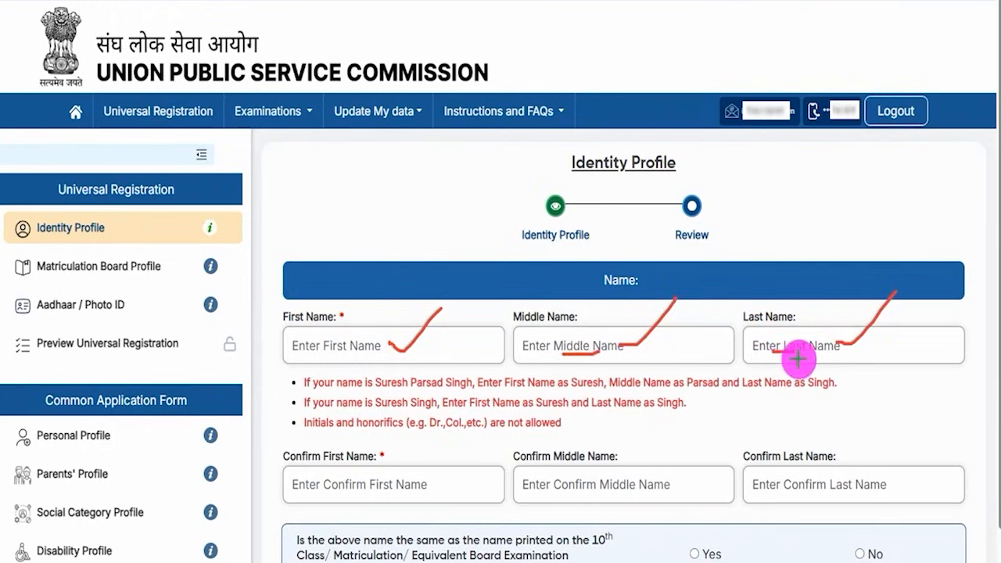
{"action": "left_click_drag", "start_coordinate": [377, 492], "coordinate": [432, 439]}
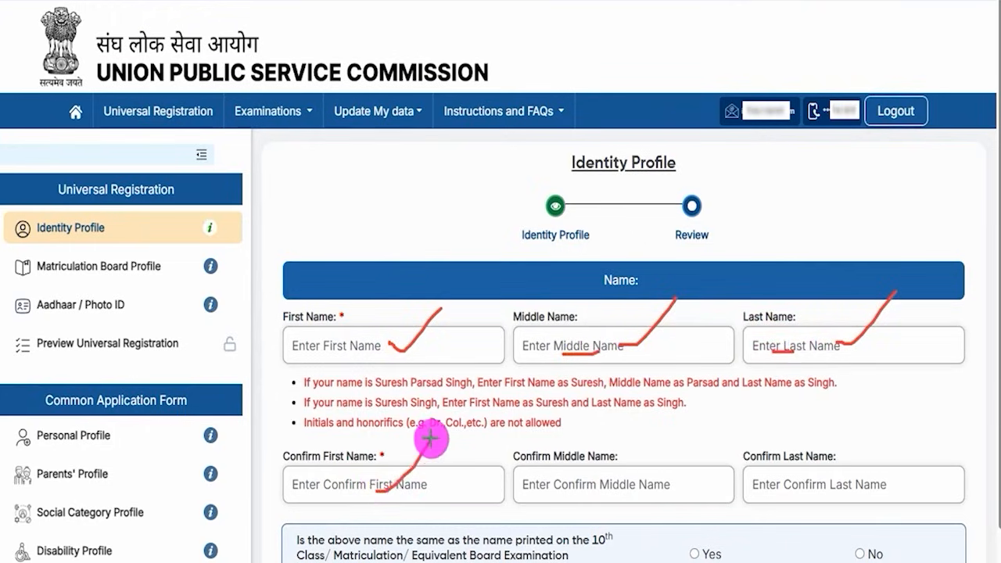
{"action": "left_click_drag", "start_coordinate": [642, 483], "coordinate": [690, 443]}
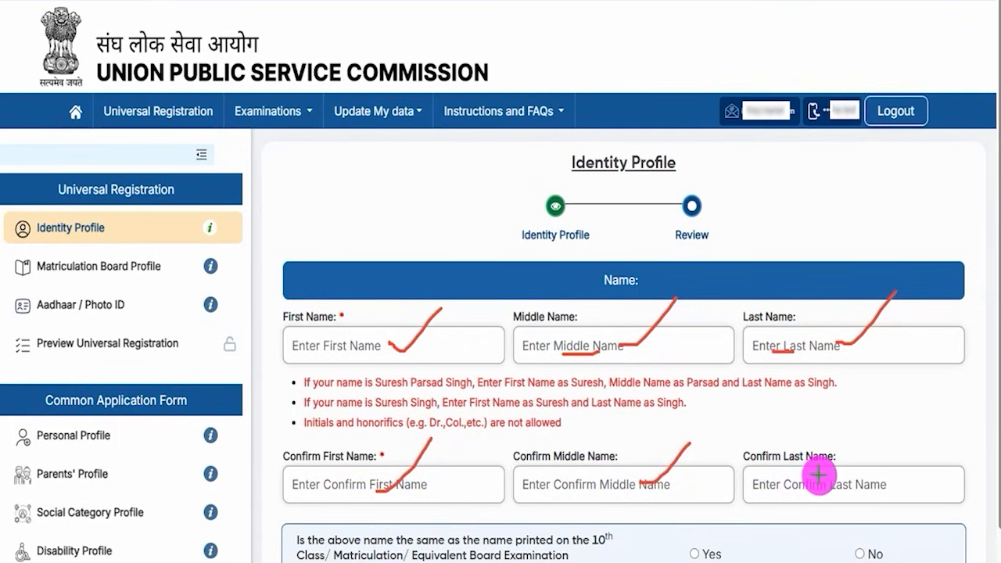
{"action": "left_click_drag", "start_coordinate": [834, 478], "coordinate": [863, 449]}
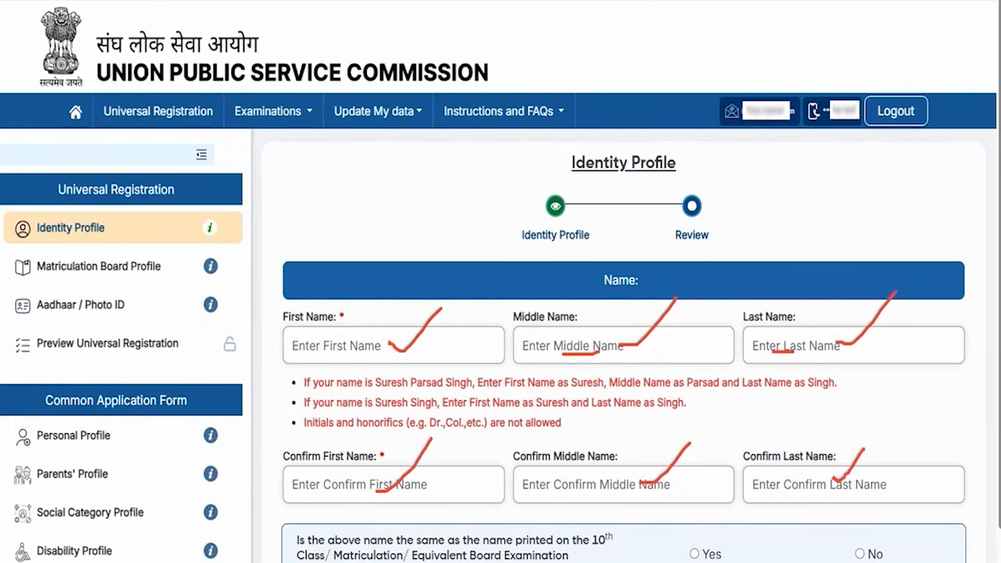
{"action": "key", "text": "Escape"}
{"action": "scroll", "coordinate": [448, 307], "scroll_direction": "down", "scroll_amount": 3}
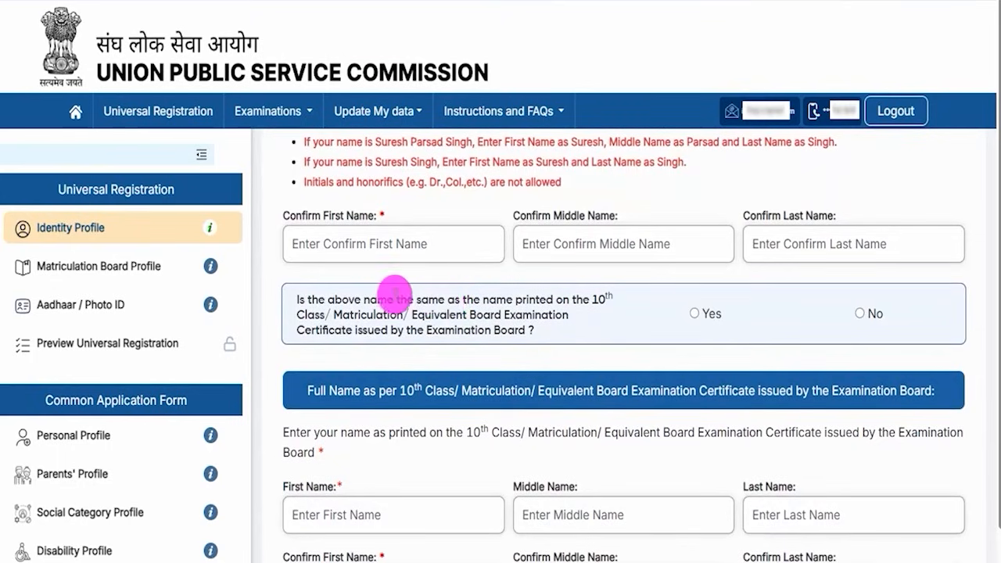
Step: Answer No to whether the name matches the 10th-class certificate
{"action": "left_click_drag", "start_coordinate": [364, 300], "coordinate": [491, 300]}
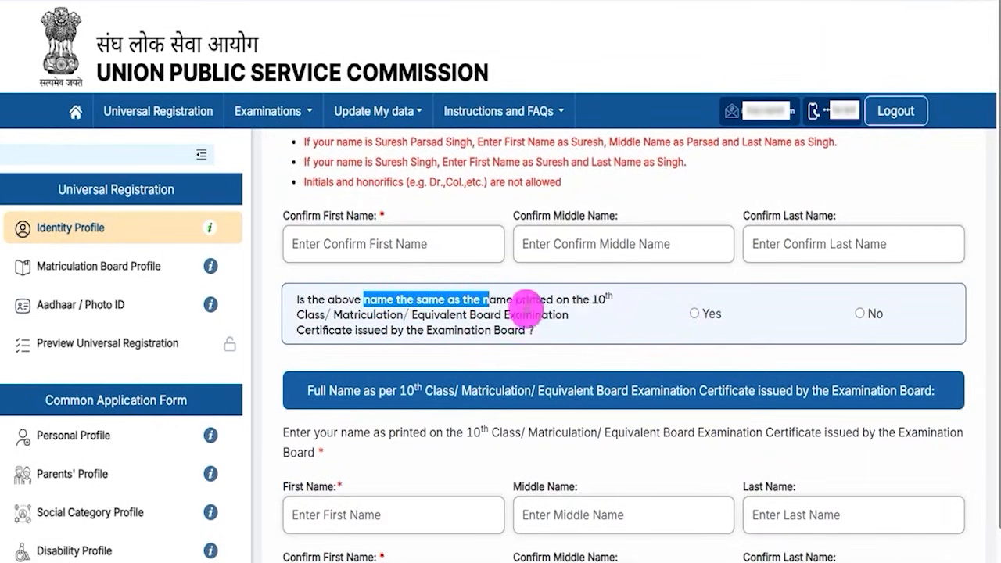
{"action": "scroll", "coordinate": [525, 307], "scroll_direction": "up", "scroll_amount": 1}
{"action": "scroll", "coordinate": [630, 405], "scroll_direction": "down", "scroll_amount": 3}
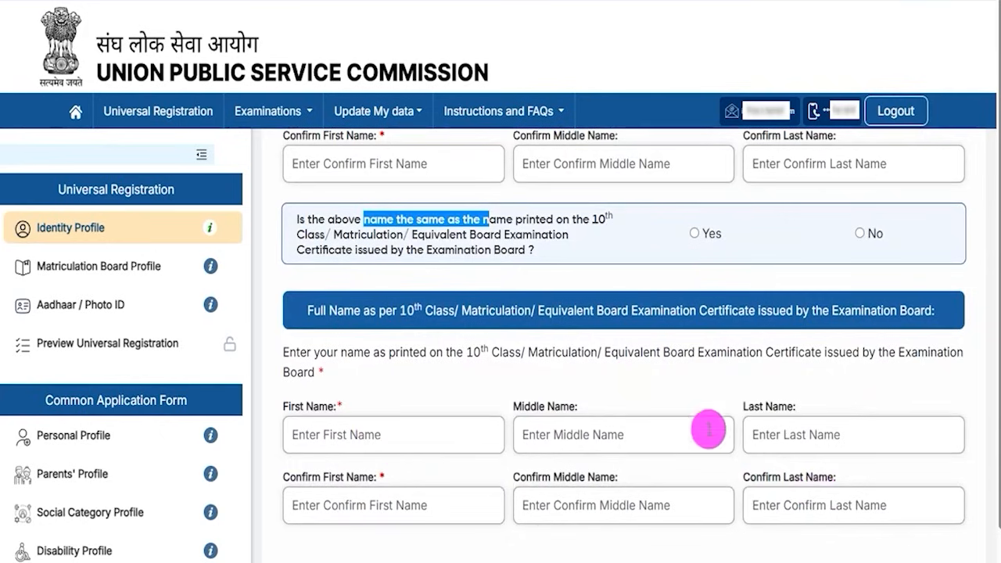
{"action": "left_click", "coordinate": [860, 233]}
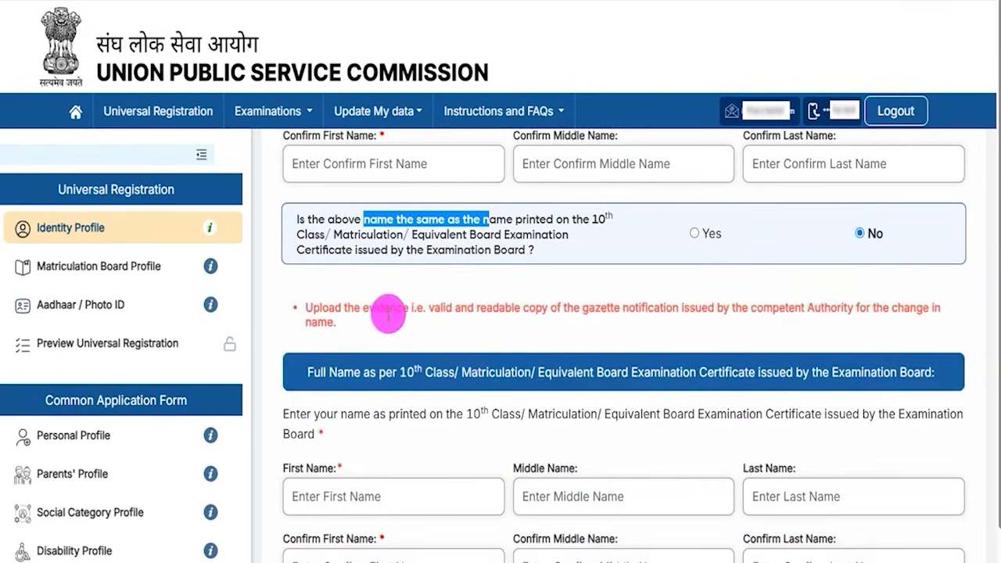
Step: Review the revealed gazette notification fields and the Change Name Gazette upload
{"action": "left_click_drag", "start_coordinate": [428, 308], "coordinate": [642, 305]}
{"action": "scroll", "coordinate": [543, 378], "scroll_direction": "down", "scroll_amount": 1}
{"action": "scroll", "coordinate": [542, 378], "scroll_direction": "down", "scroll_amount": 2}
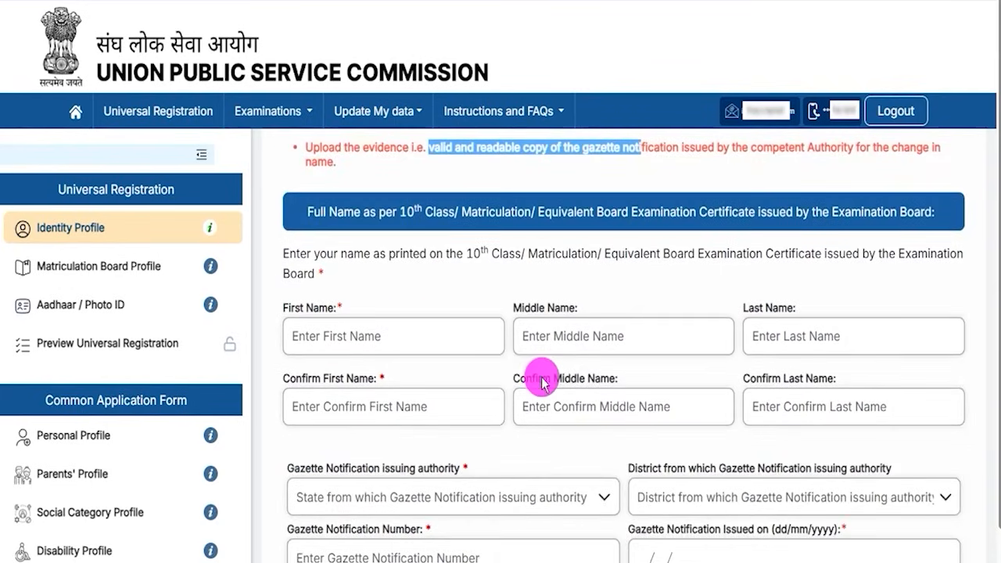
{"action": "left_click_drag", "start_coordinate": [299, 307], "coordinate": [383, 313]}
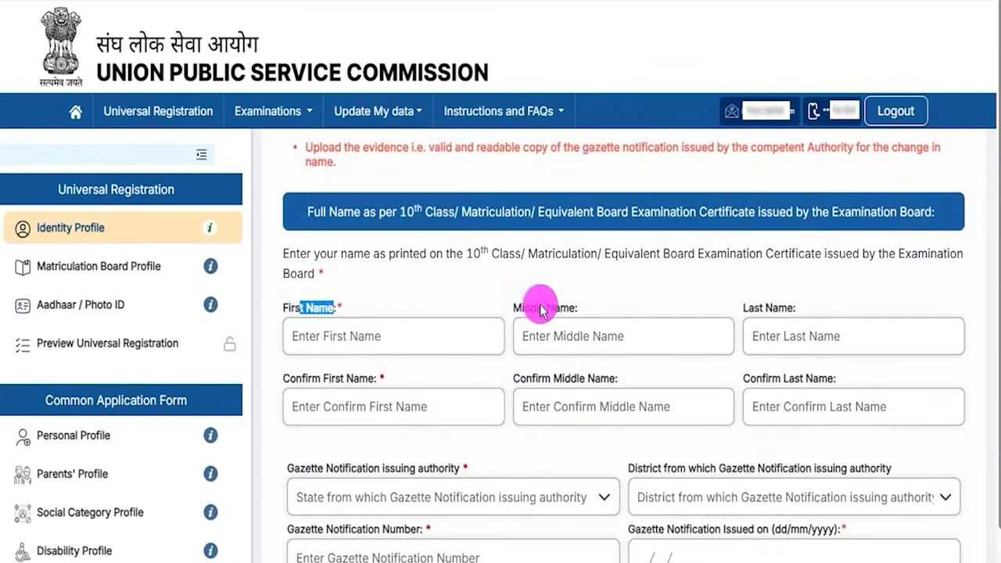
{"action": "left_click", "coordinate": [730, 302]}
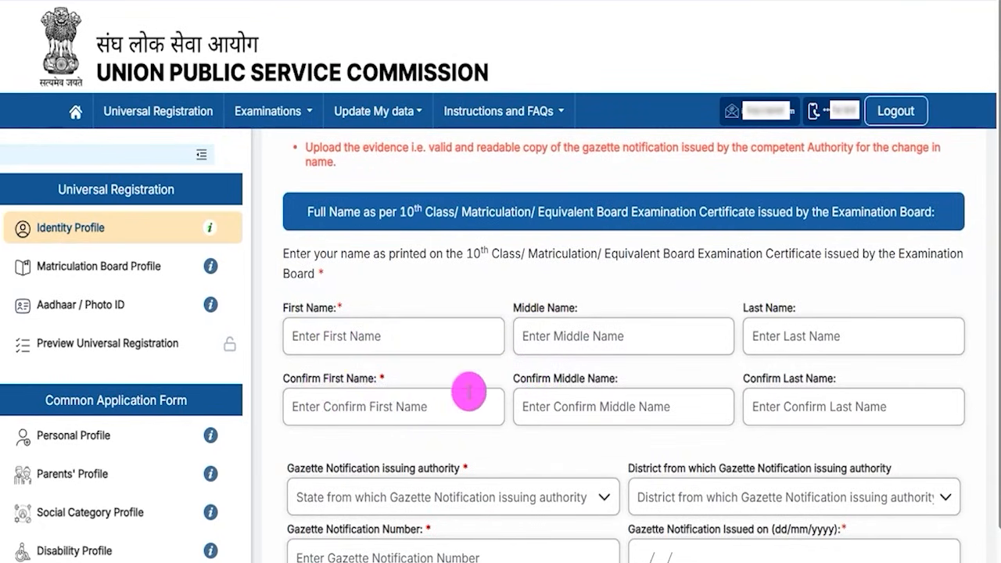
{"action": "scroll", "coordinate": [729, 421], "scroll_direction": "down", "scroll_amount": 2}
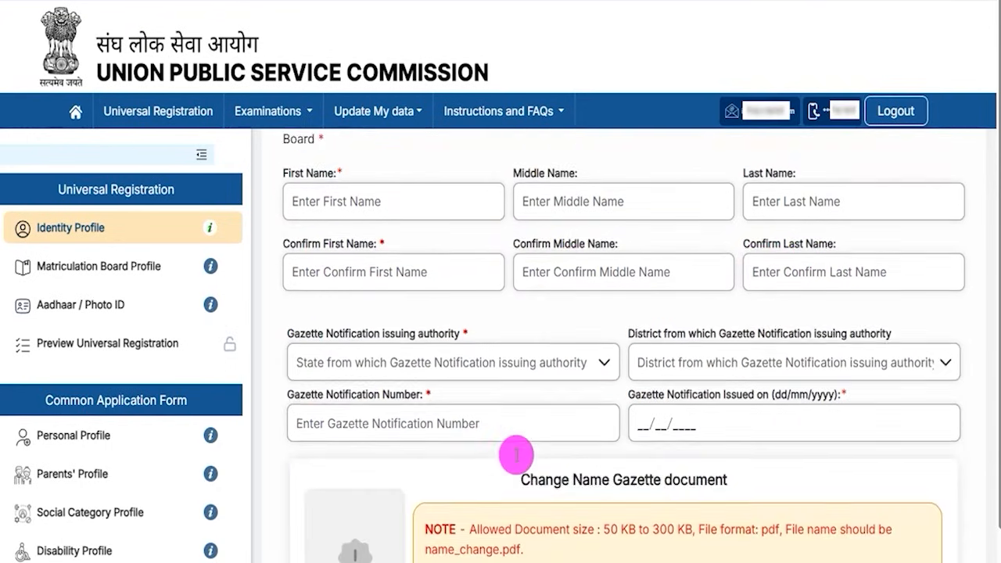
Step: Check the gazette issuing authority and district lists and the notification number and issue date fields, leaving all empty
{"action": "left_click", "coordinate": [397, 338]}
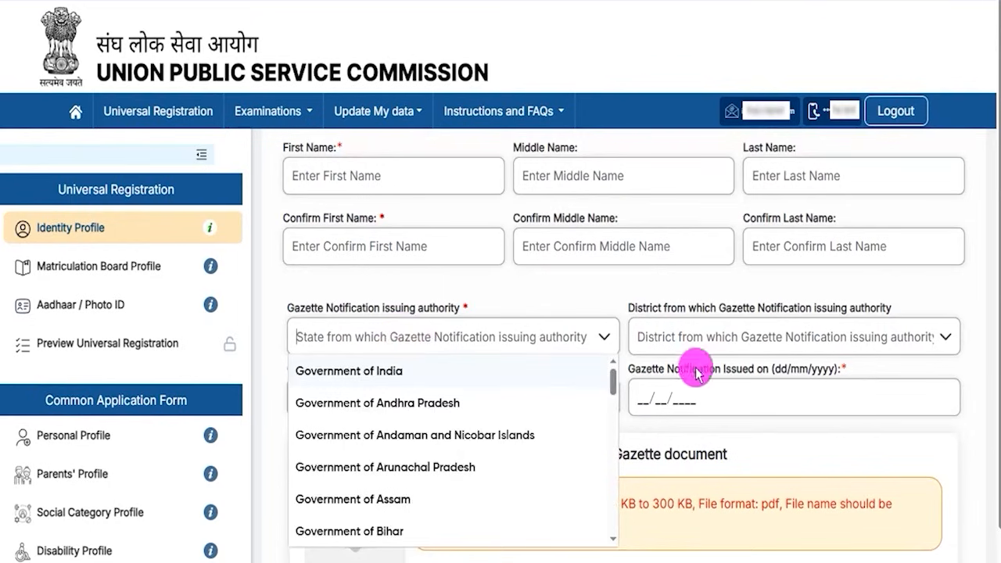
{"action": "left_click", "coordinate": [735, 337]}
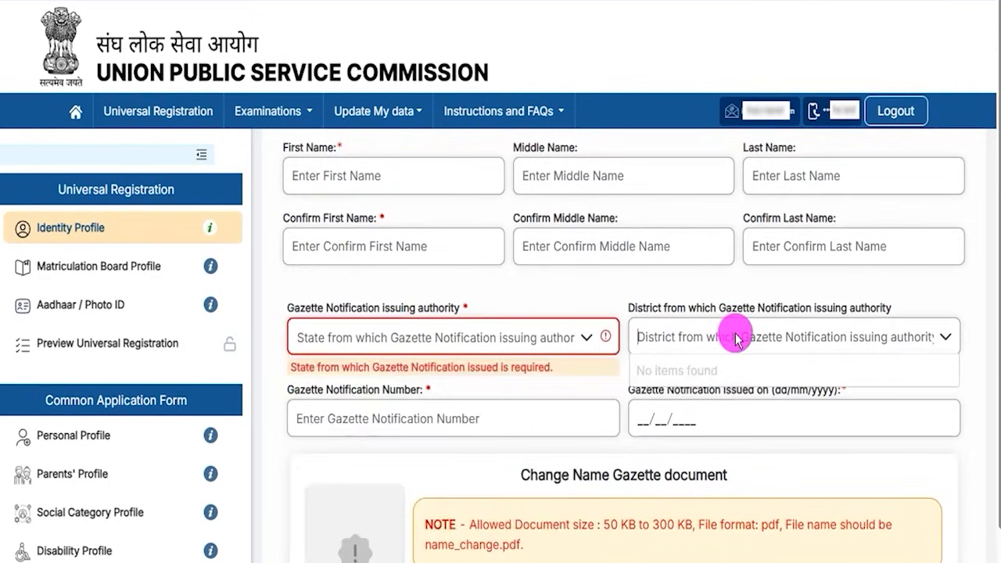
{"action": "left_click", "coordinate": [405, 427]}
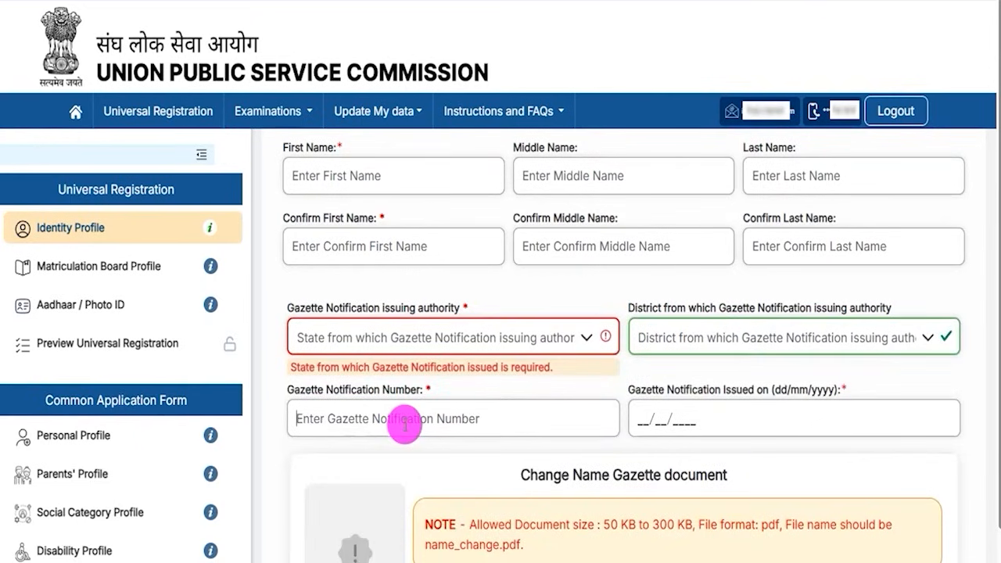
{"action": "left_click", "coordinate": [652, 419]}
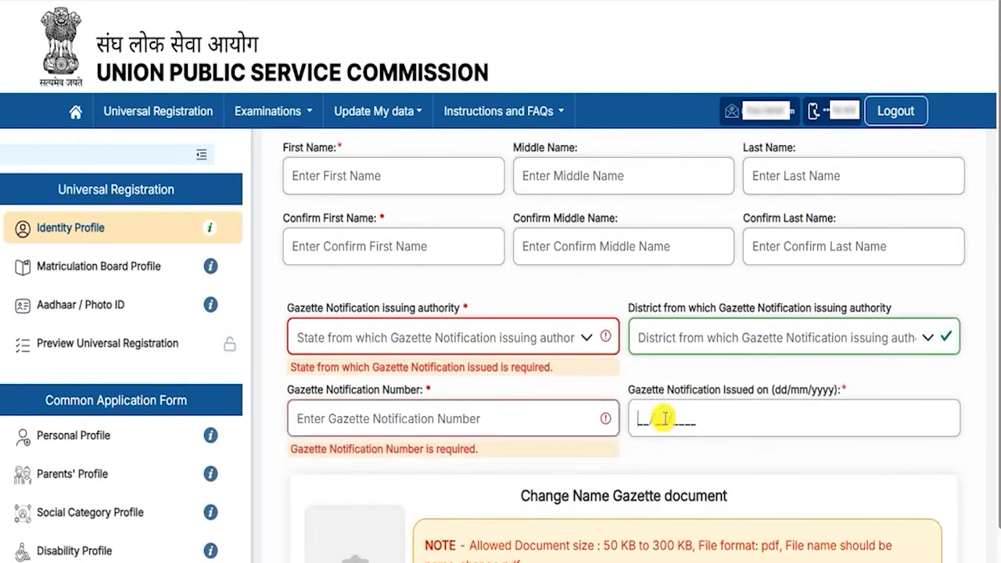
Step: Read the allowed document size in the gazette upload note, then return to the top of the form
{"action": "scroll", "coordinate": [664, 418], "scroll_direction": "down", "scroll_amount": 2}
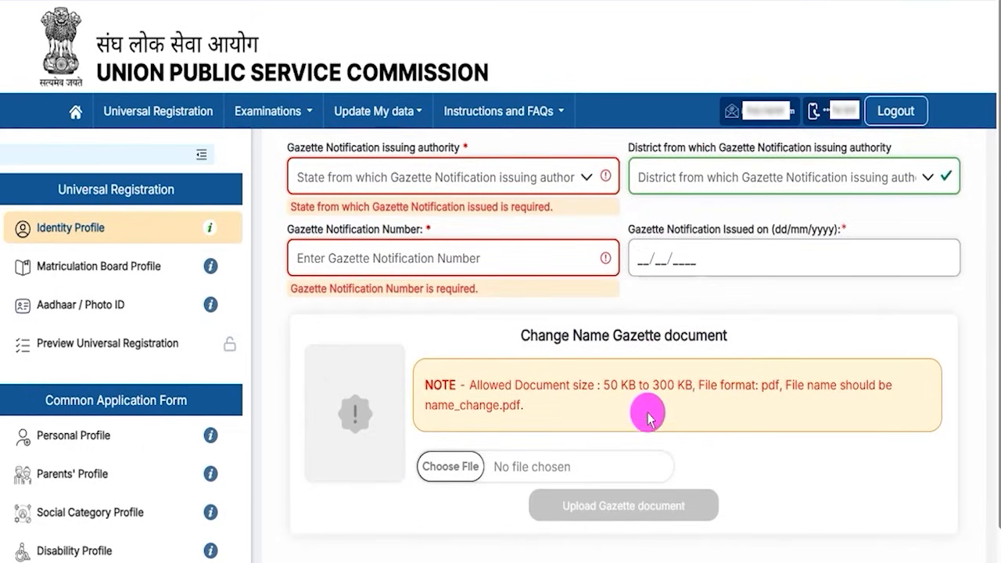
{"action": "left_click_drag", "start_coordinate": [604, 389], "coordinate": [689, 388]}
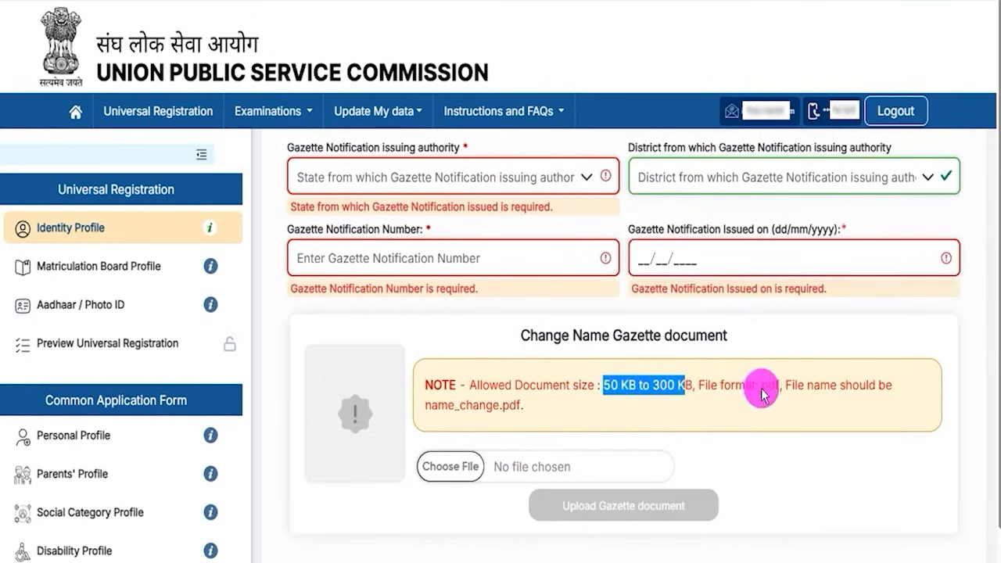
{"action": "left_click", "coordinate": [764, 388]}
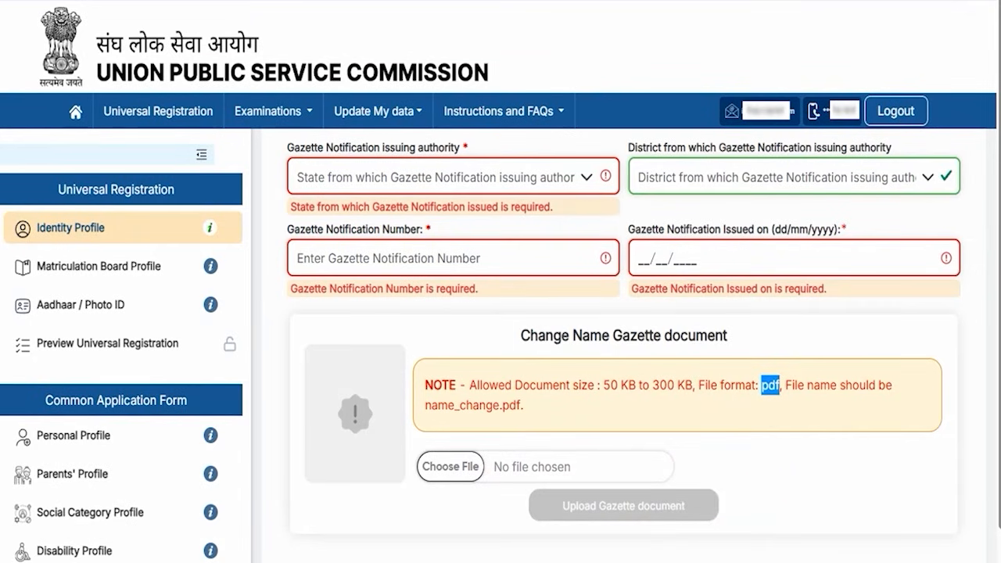
{"action": "scroll", "coordinate": [508, 282], "scroll_direction": "up", "scroll_amount": 4}
{"action": "scroll", "coordinate": [509, 281], "scroll_direction": "up", "scroll_amount": 2}
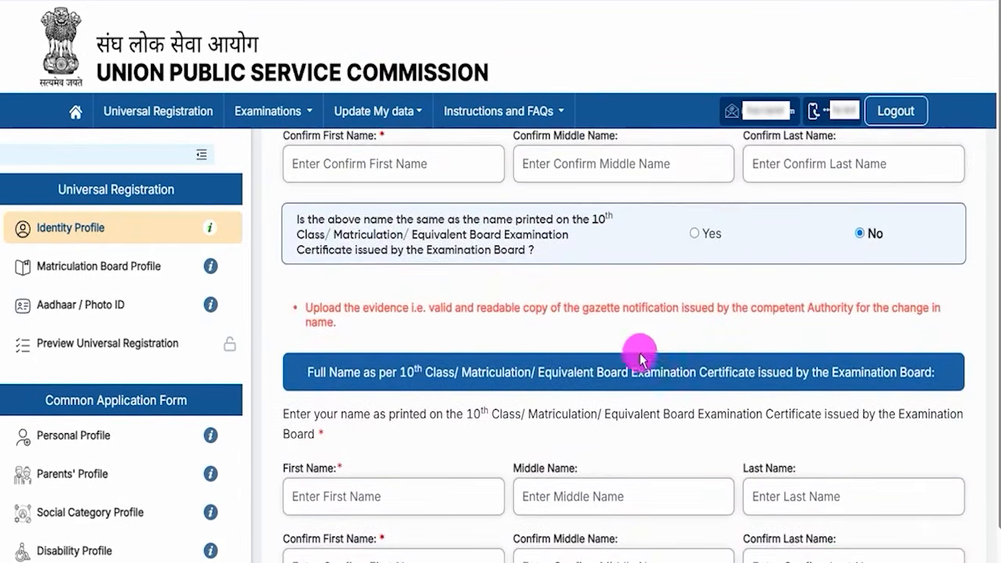
{"action": "left_click", "coordinate": [693, 235]}
{"action": "scroll", "coordinate": [454, 292], "scroll_direction": "up", "scroll_amount": 1}
{"action": "scroll", "coordinate": [485, 341], "scroll_direction": "down", "scroll_amount": 4}
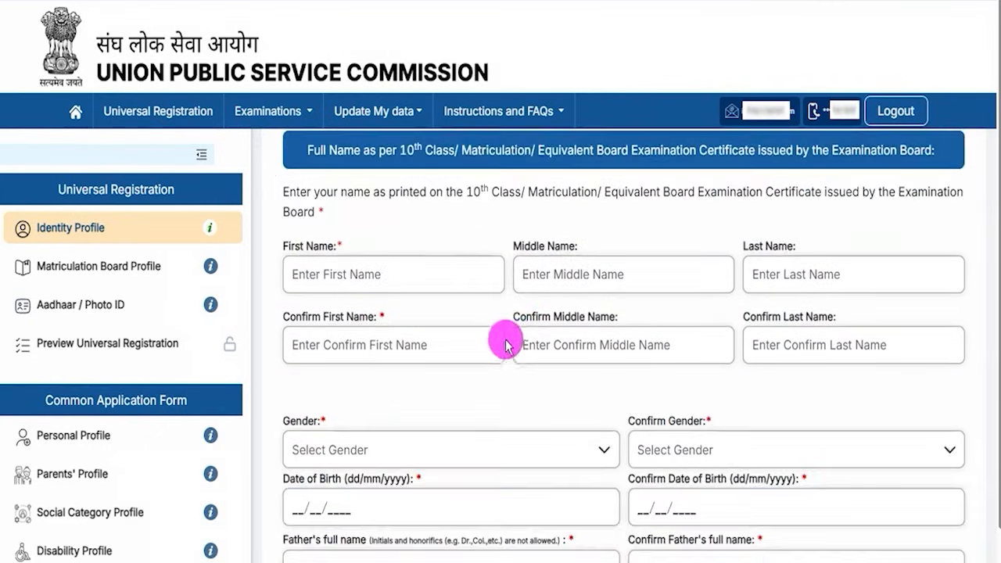
{"action": "scroll", "coordinate": [568, 352], "scroll_direction": "down", "scroll_amount": 2}
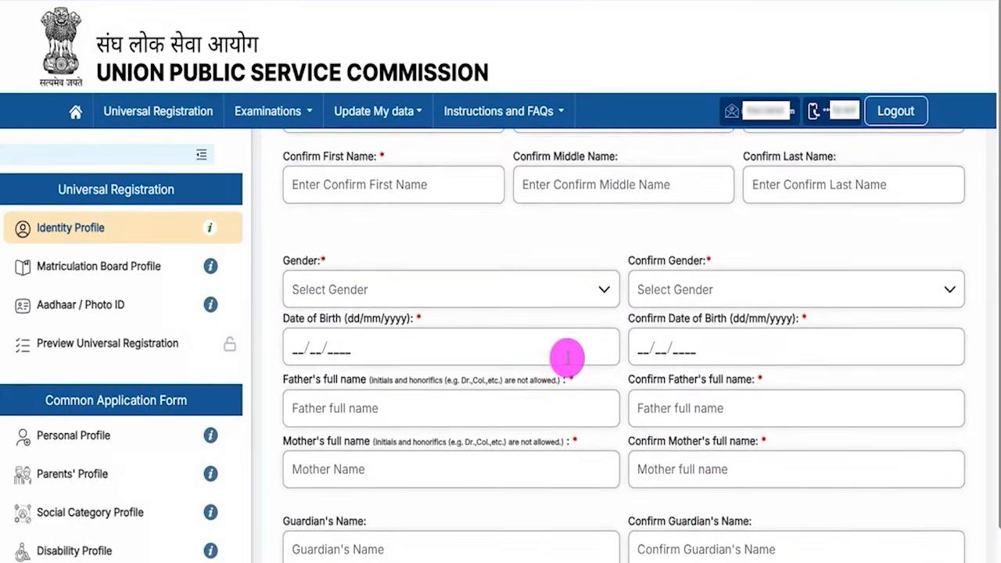
{"action": "scroll", "coordinate": [568, 356], "scroll_direction": "down", "scroll_amount": 1}
{"action": "left_click", "coordinate": [383, 257]}
{"action": "left_click", "coordinate": [293, 290]}
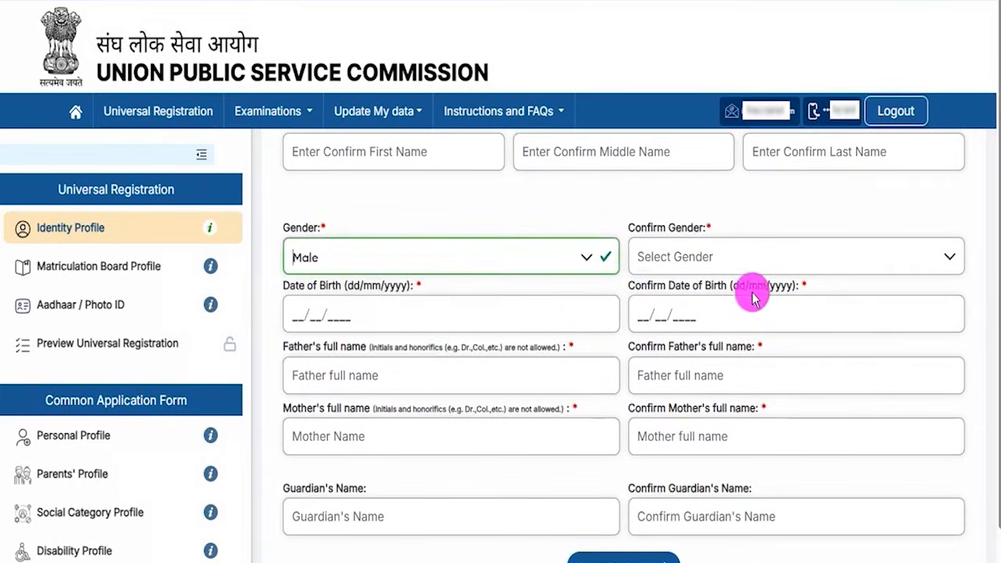
{"action": "left_click", "coordinate": [753, 255]}
{"action": "left_click", "coordinate": [649, 352]}
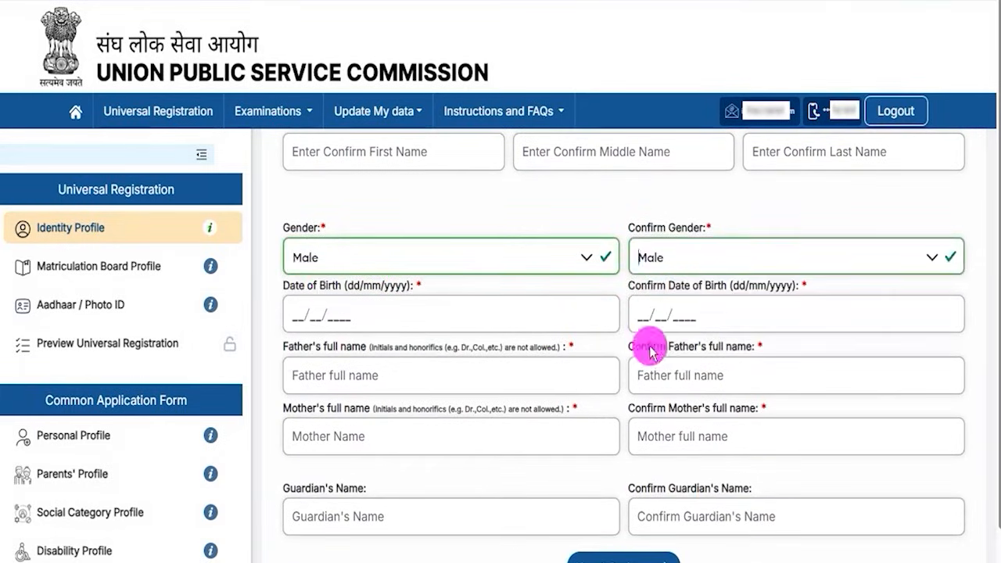
{"action": "left_click_drag", "start_coordinate": [300, 284], "coordinate": [347, 291]}
{"action": "left_click", "coordinate": [311, 316]}
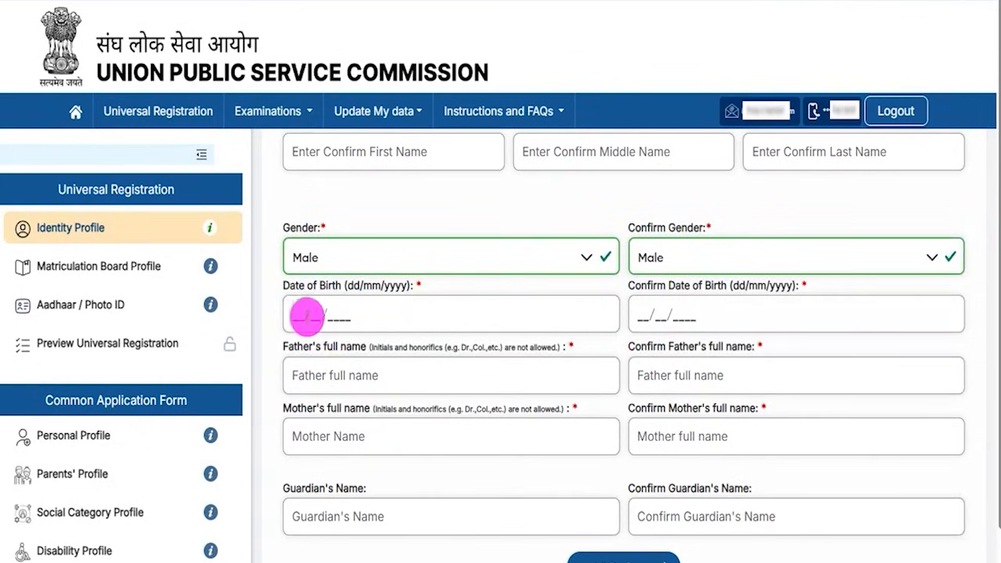
{"action": "left_click", "coordinate": [642, 314]}
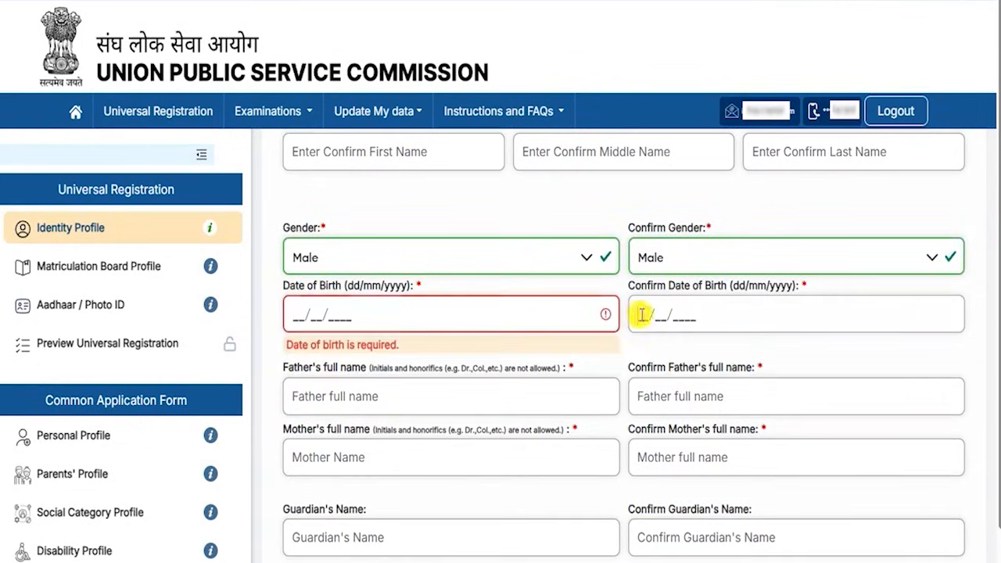
{"action": "scroll", "coordinate": [429, 358], "scroll_direction": "down", "scroll_amount": 1}
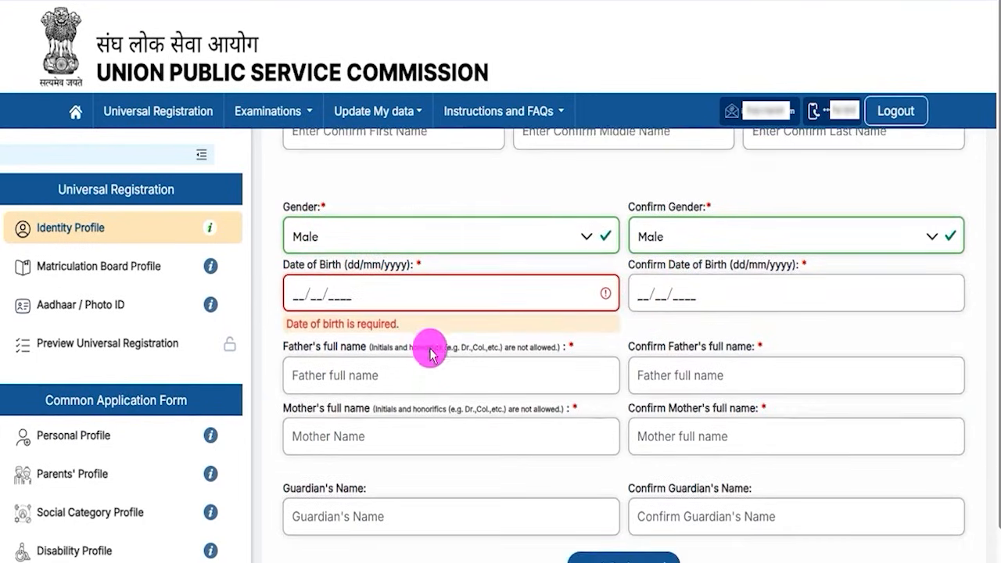
{"action": "scroll", "coordinate": [428, 358], "scroll_direction": "down", "scroll_amount": 1}
{"action": "left_click", "coordinate": [416, 33]}
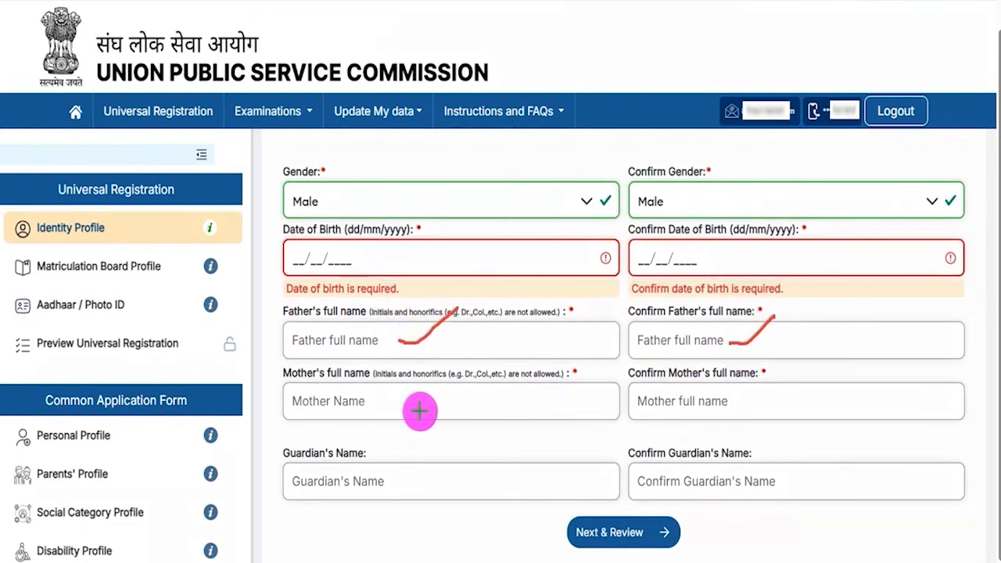
{"action": "left_click_drag", "start_coordinate": [400, 407], "coordinate": [456, 381]}
{"action": "left_click_drag", "start_coordinate": [756, 402], "coordinate": [816, 369]}
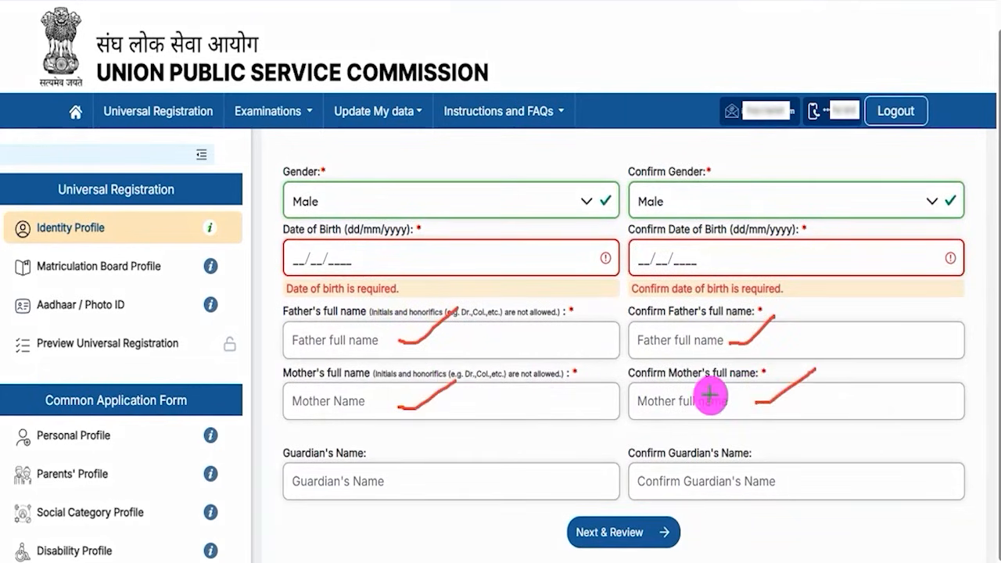
{"action": "left_click_drag", "start_coordinate": [411, 482], "coordinate": [471, 441]}
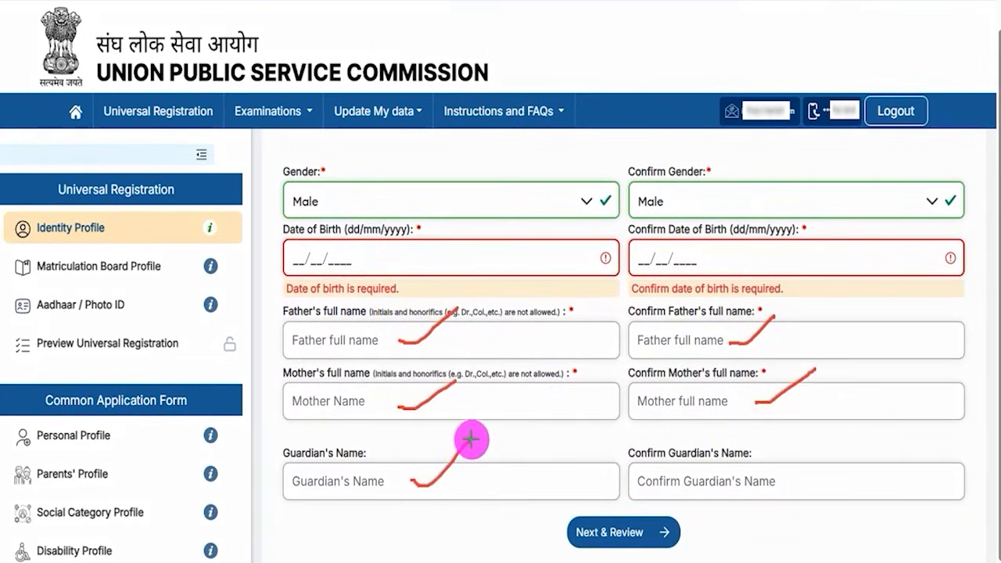
{"action": "left_click_drag", "start_coordinate": [787, 476], "coordinate": [857, 430]}
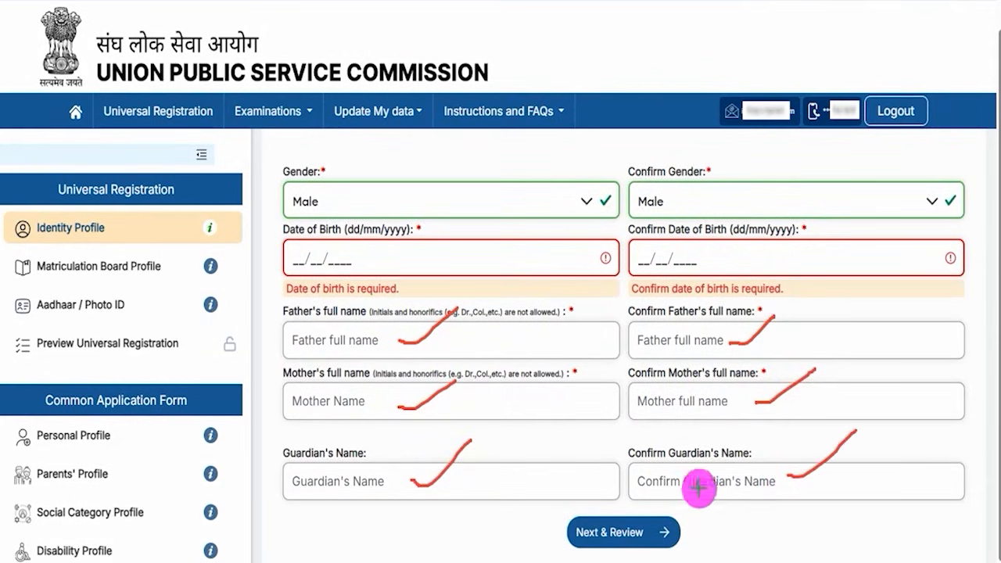
{"action": "left_click_drag", "start_coordinate": [892, 520], "coordinate": [672, 539]}
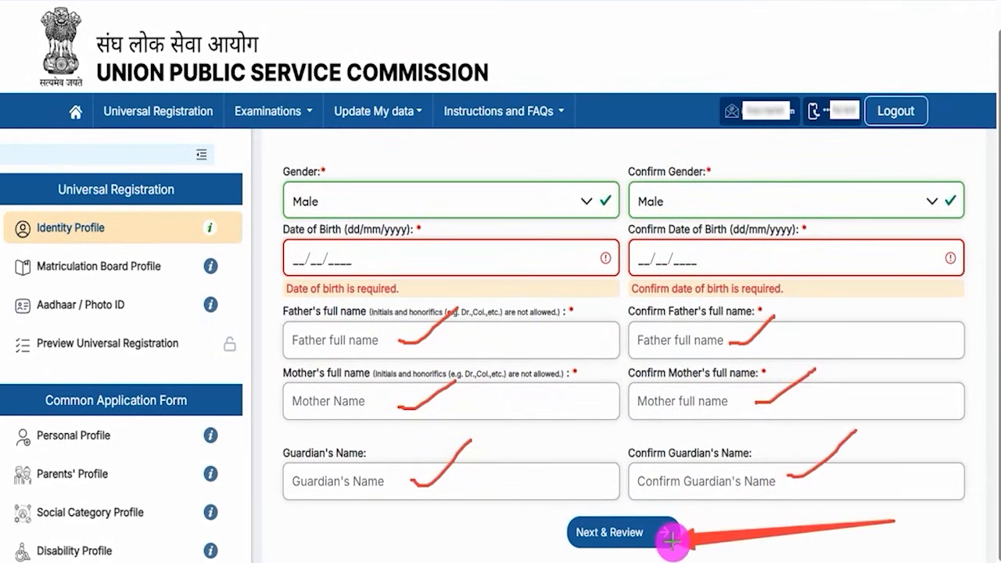
Step: Review the identity details table and submit the Identity Profile
{"action": "left_click", "coordinate": [672, 539]}
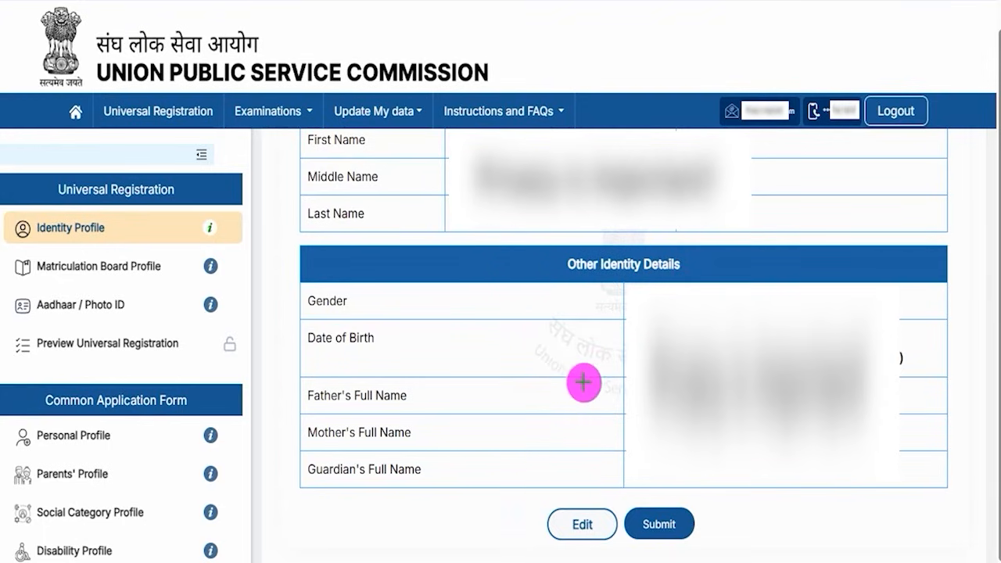
{"action": "left_click_drag", "start_coordinate": [377, 491], "coordinate": [543, 520]}
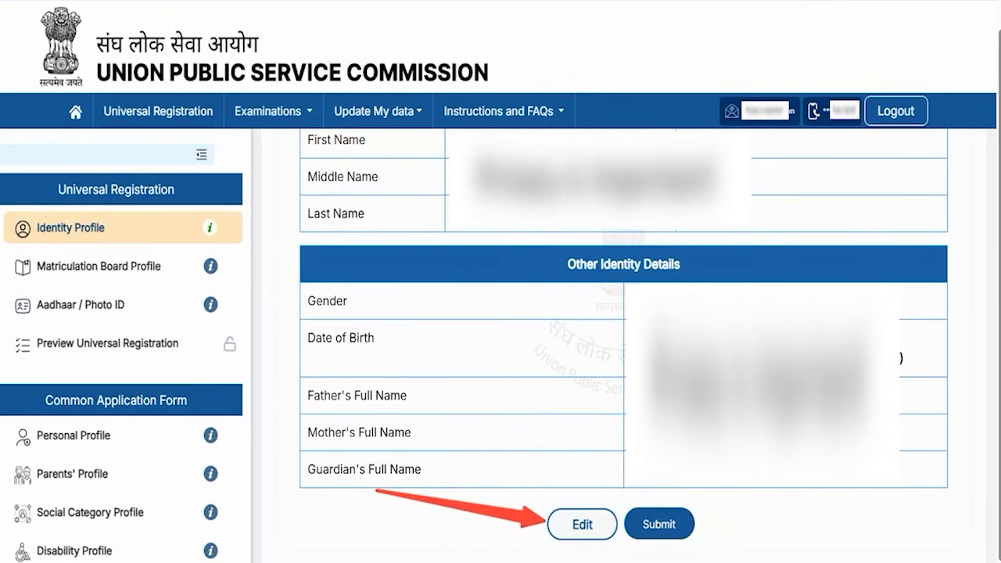
{"action": "left_click", "coordinate": [675, 523]}
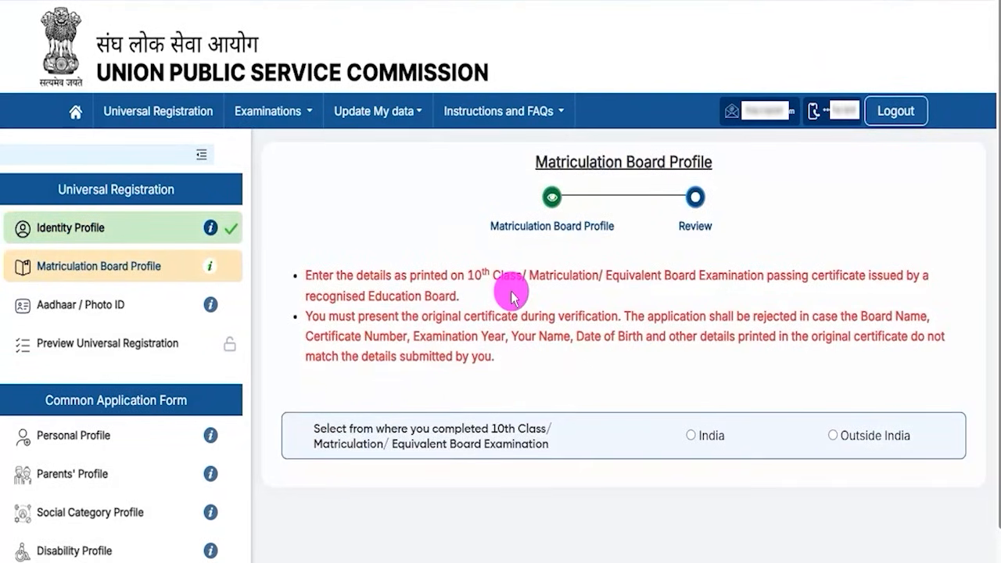
Step: Answer that the 10th Class was completed in India
{"action": "left_click_drag", "start_coordinate": [468, 276], "coordinate": [538, 278]}
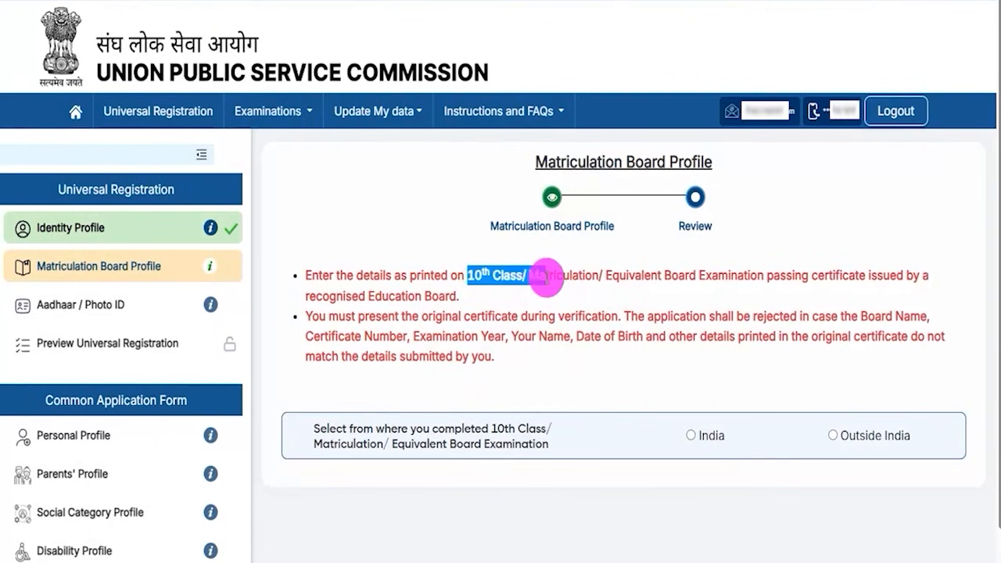
{"action": "left_click_drag", "start_coordinate": [347, 429], "coordinate": [495, 423]}
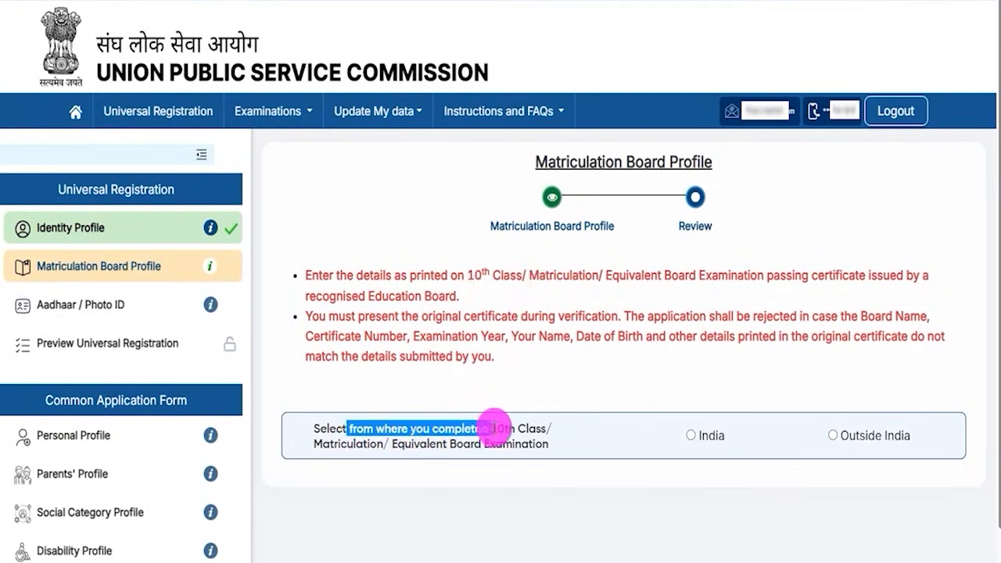
{"action": "left_click", "coordinate": [691, 437]}
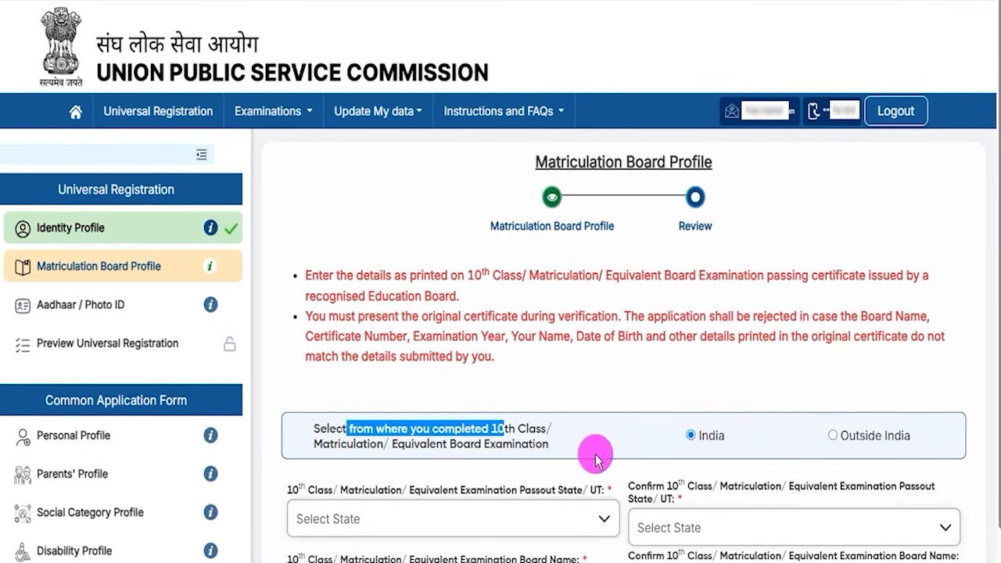
Step: Set Uttar Pradesh as both the passout state and the confirmed state
{"action": "scroll", "coordinate": [625, 423], "scroll_direction": "down", "scroll_amount": 3}
{"action": "left_click_drag", "start_coordinate": [288, 251], "coordinate": [572, 253]}
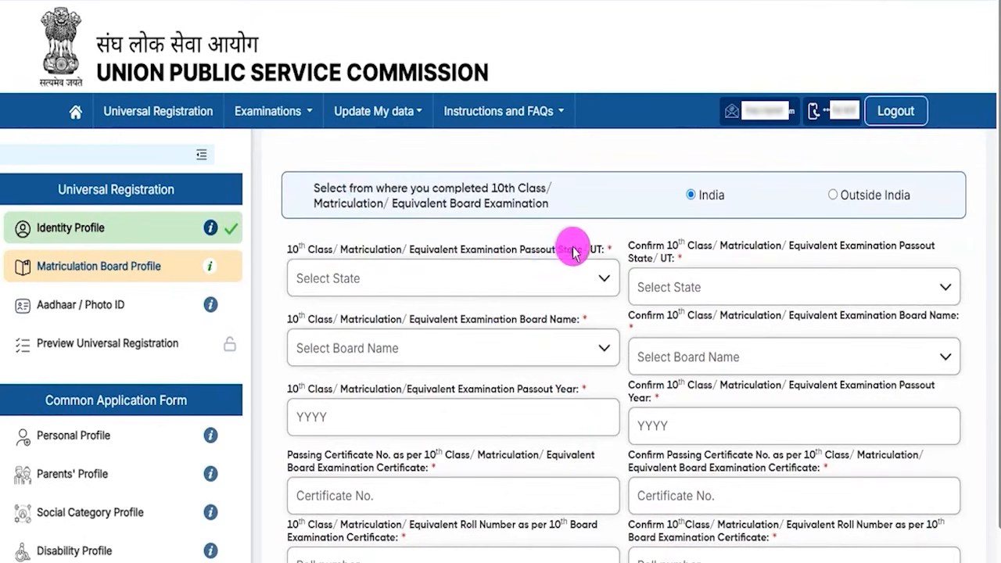
{"action": "left_click", "coordinate": [458, 279]}
{"action": "scroll", "coordinate": [443, 360], "scroll_direction": "down", "scroll_amount": 12}
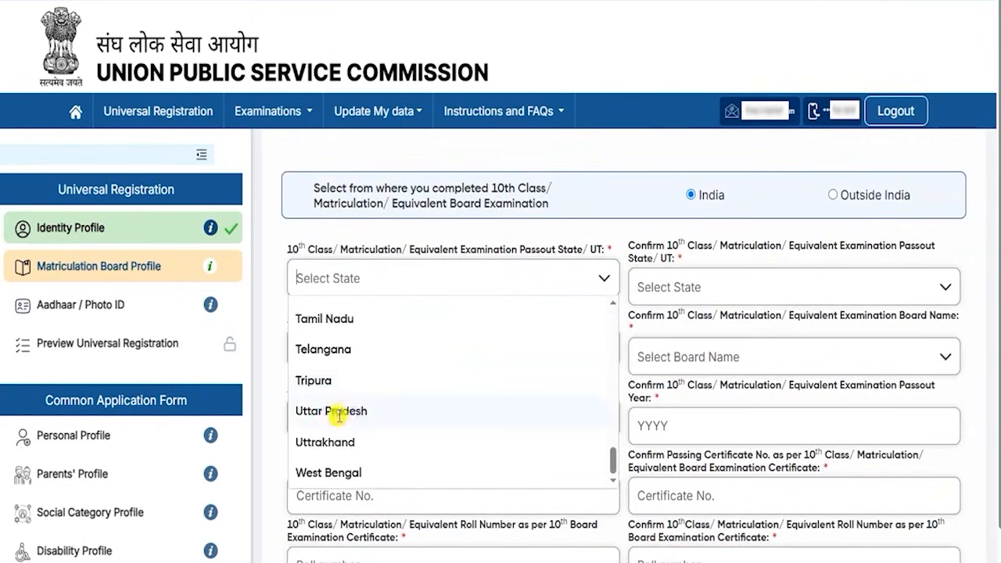
{"action": "left_click", "coordinate": [344, 412]}
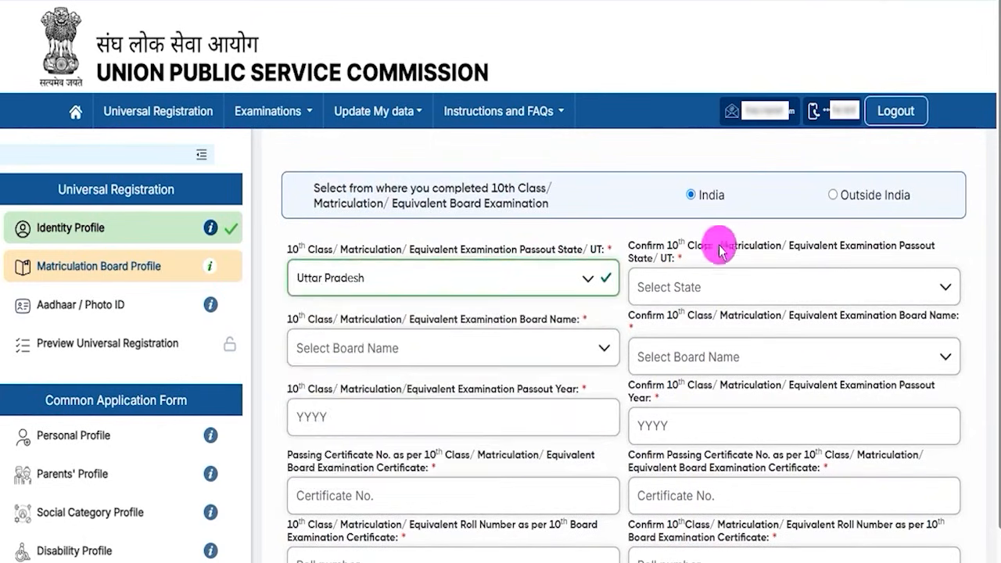
{"action": "left_click", "coordinate": [715, 284]}
{"action": "scroll", "coordinate": [704, 384], "scroll_direction": "down", "scroll_amount": 6}
{"action": "scroll", "coordinate": [706, 397], "scroll_direction": "down", "scroll_amount": 5}
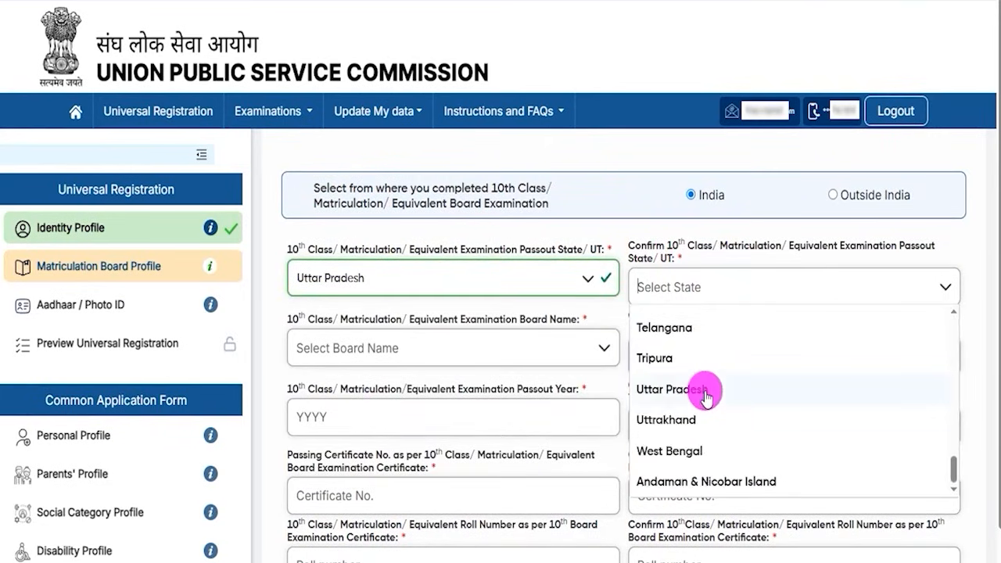
{"action": "left_click", "coordinate": [673, 391]}
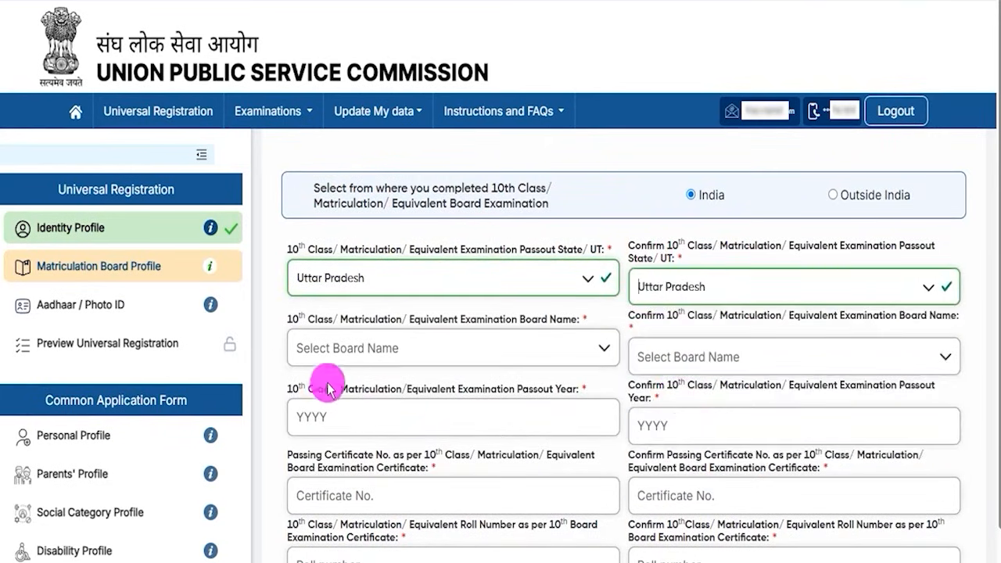
Step: Set Central Board of Secondary Education as both the board and the confirmed board
{"action": "left_click_drag", "start_coordinate": [308, 319], "coordinate": [560, 321]}
{"action": "left_click", "coordinate": [514, 329]}
{"action": "left_click", "coordinate": [450, 348]}
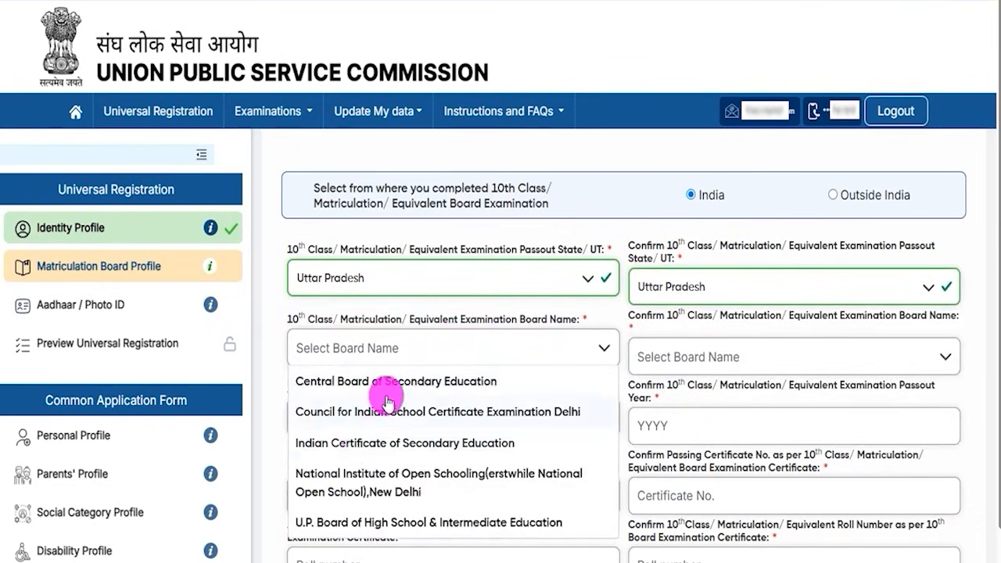
{"action": "left_click", "coordinate": [414, 382]}
{"action": "left_click", "coordinate": [700, 356]}
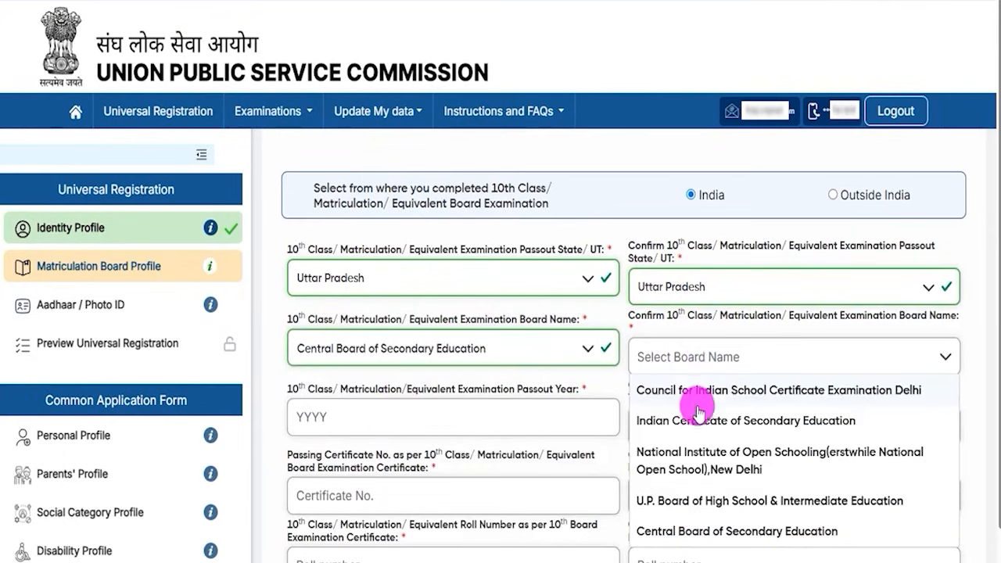
{"action": "left_click", "coordinate": [689, 532]}
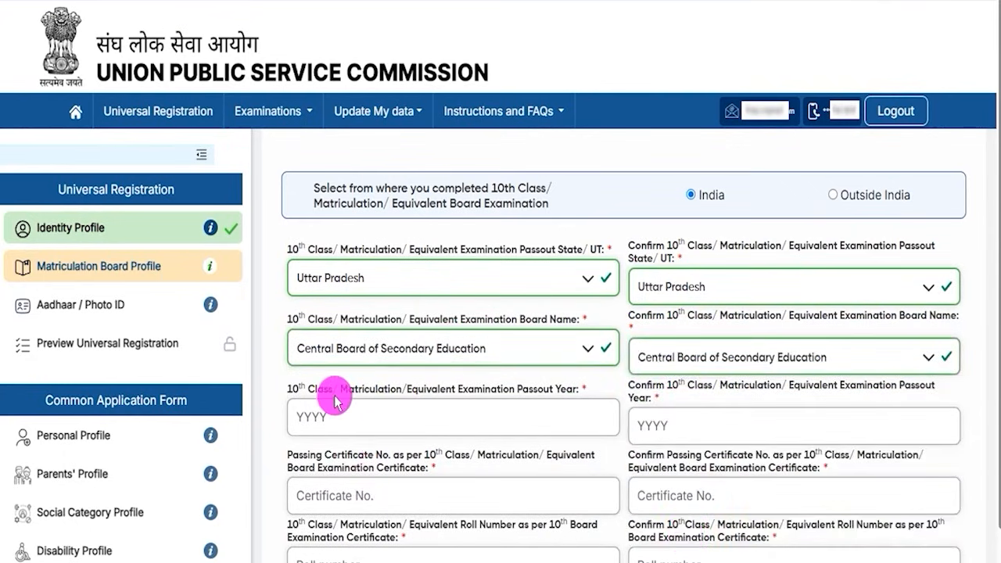
Step: Pass through the passout year and certificate number fields and their confirmations without entering values
{"action": "left_click", "coordinate": [323, 418]}
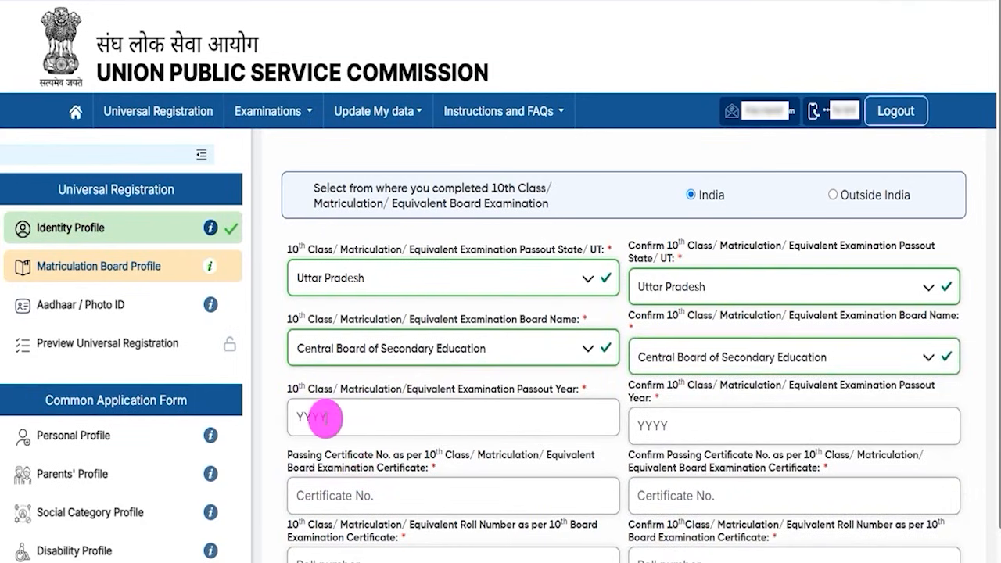
{"action": "double_click", "coordinate": [646, 384]}
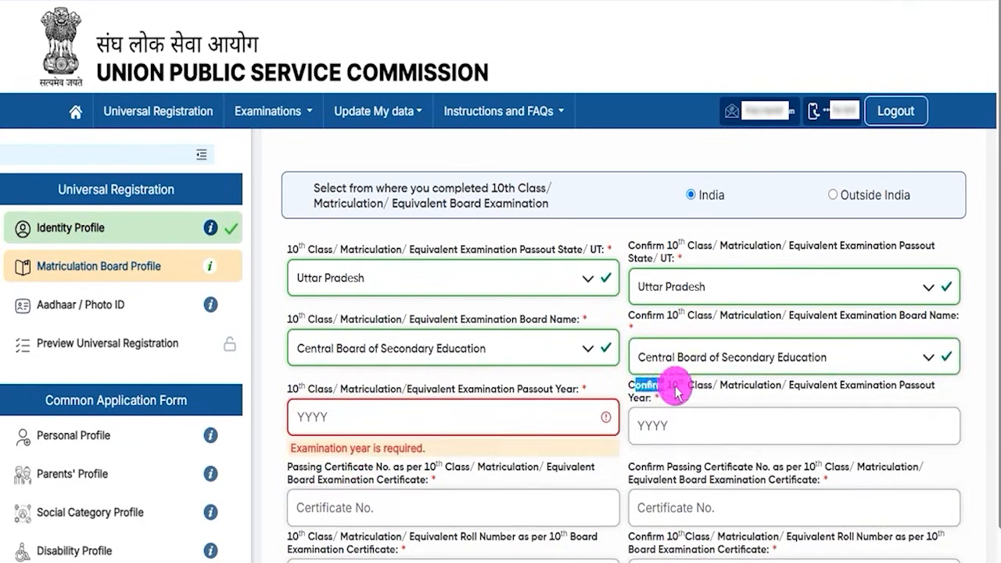
{"action": "left_click", "coordinate": [678, 427]}
{"action": "scroll", "coordinate": [425, 406], "scroll_direction": "down", "scroll_amount": 2}
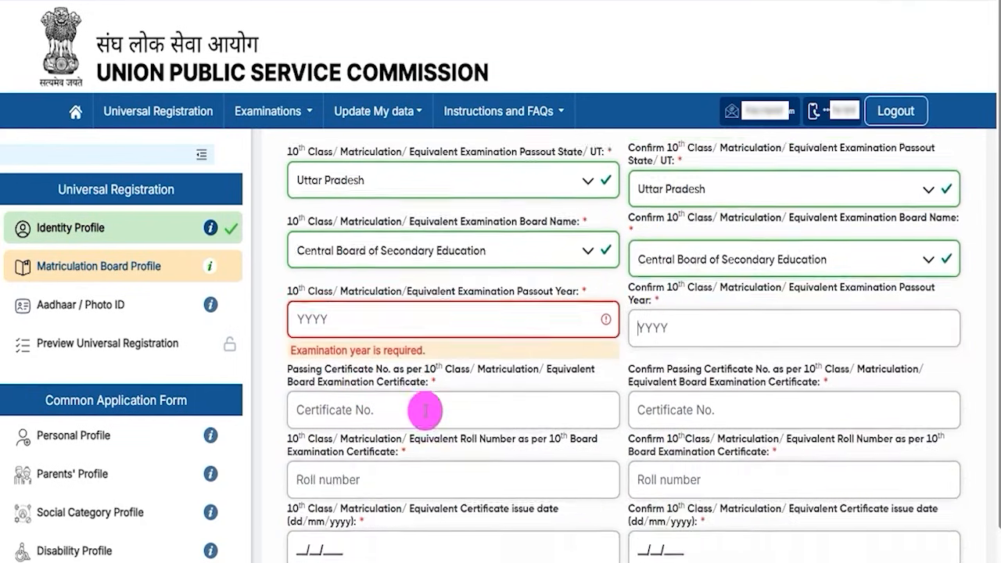
{"action": "left_click", "coordinate": [334, 309]}
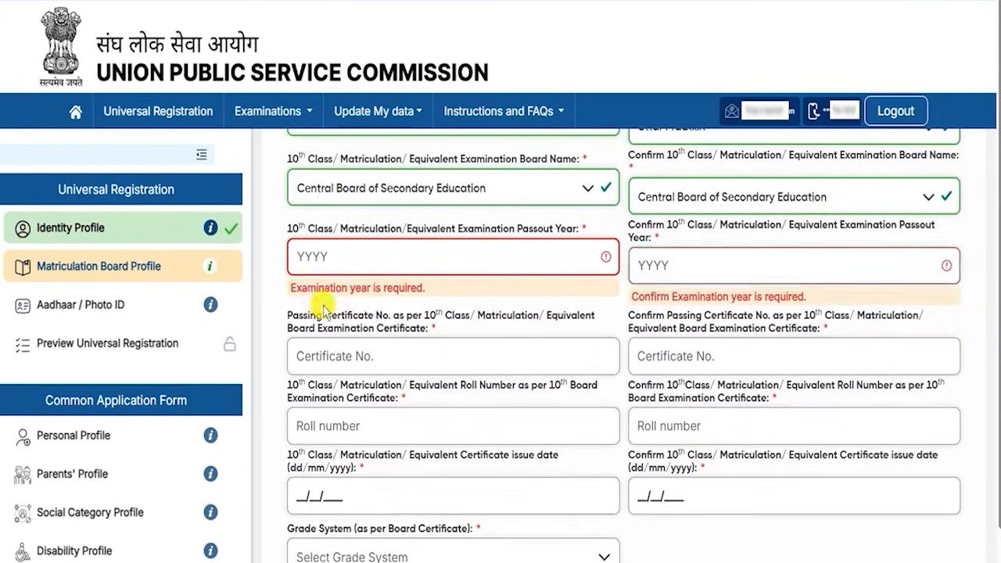
{"action": "left_click_drag", "start_coordinate": [317, 301], "coordinate": [381, 309]}
{"action": "left_click", "coordinate": [334, 317]}
{"action": "left_click_drag", "start_coordinate": [322, 321], "coordinate": [365, 321]}
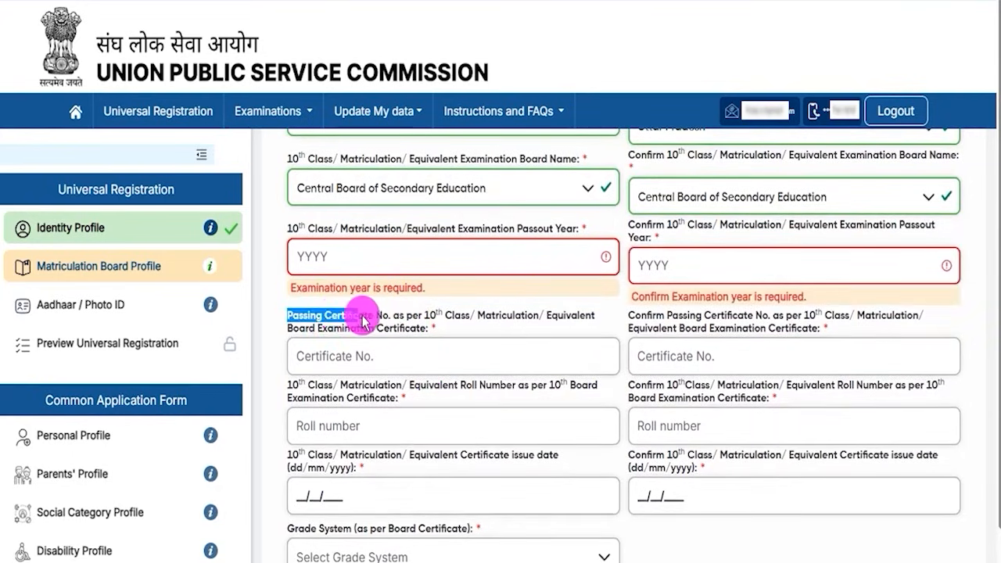
{"action": "left_click", "coordinate": [381, 321]}
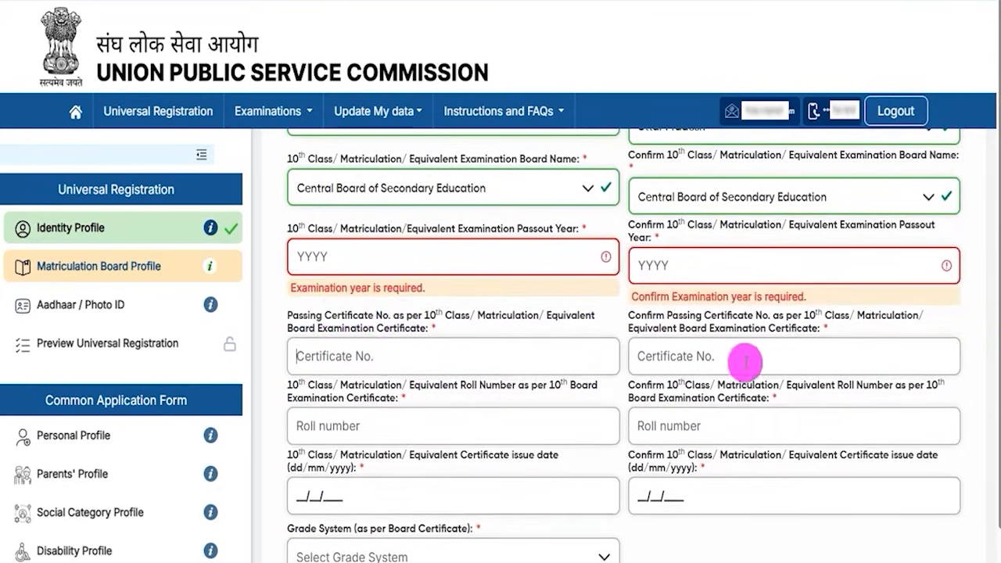
{"action": "left_click", "coordinate": [745, 360]}
Step: Skip the confirm roll number and certificate issue date fields, leaving them empty
{"action": "scroll", "coordinate": [745, 356], "scroll_direction": "down", "scroll_amount": 3}
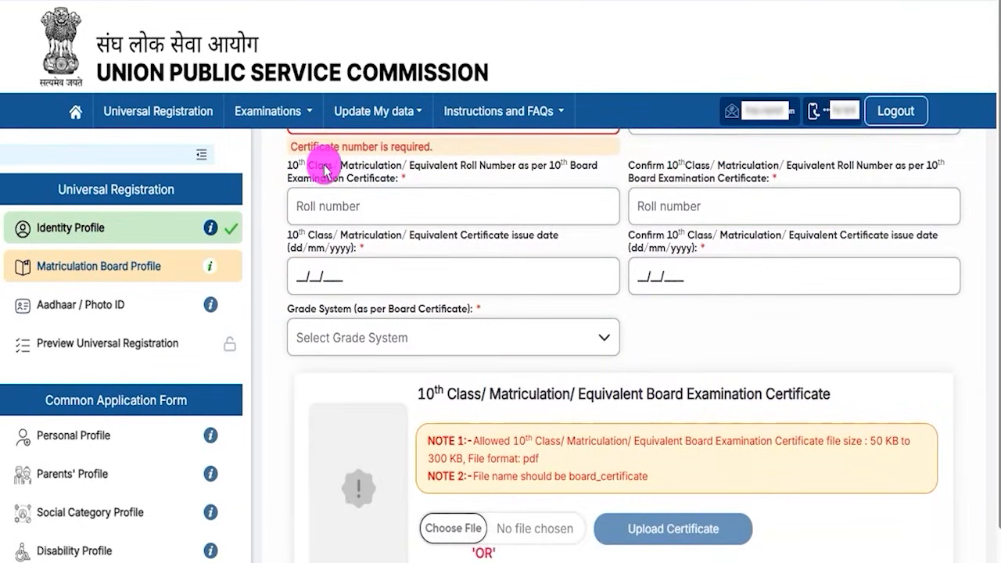
{"action": "left_click_drag", "start_coordinate": [291, 166], "coordinate": [494, 167]}
{"action": "left_click", "coordinate": [445, 175]}
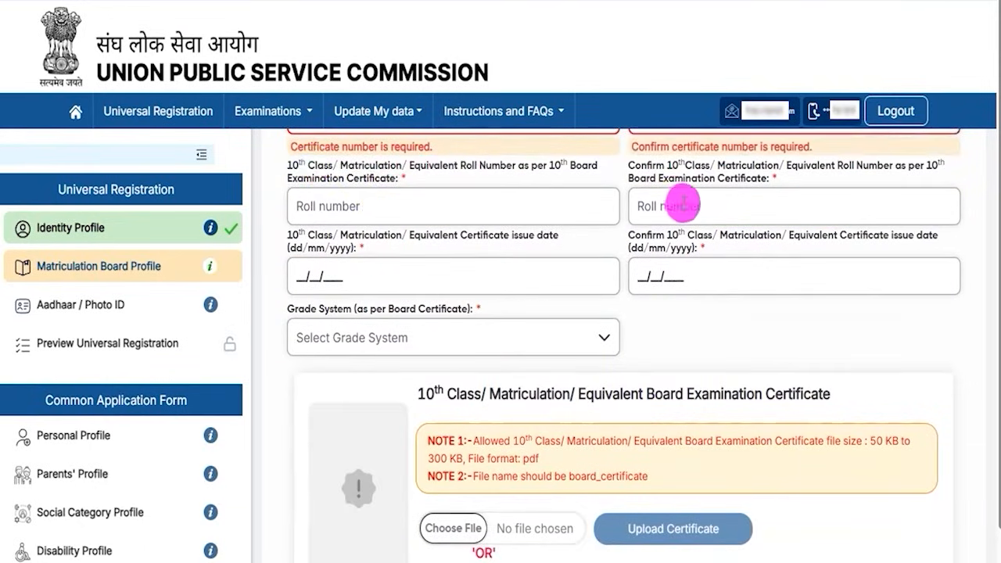
{"action": "left_click", "coordinate": [683, 203]}
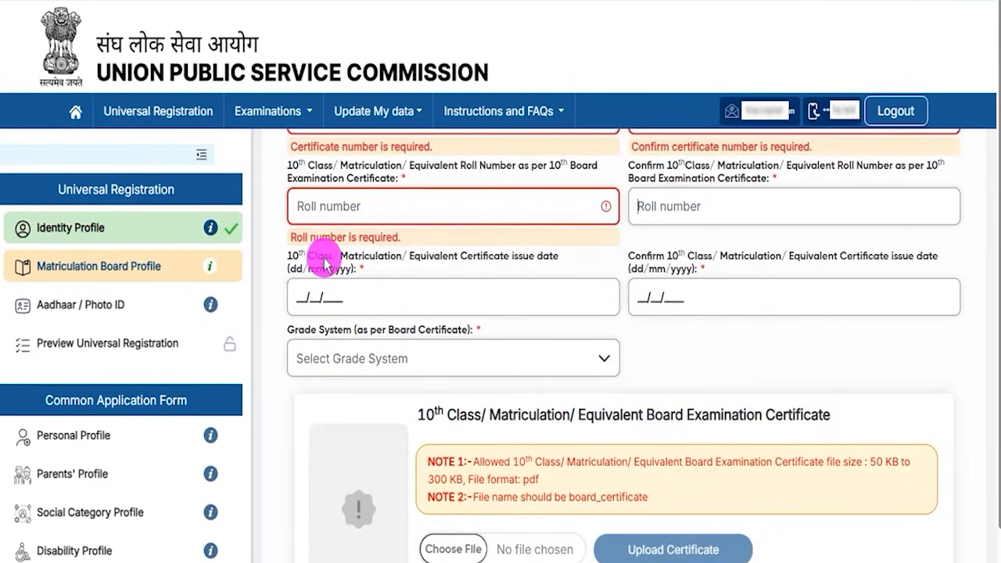
{"action": "left_click_drag", "start_coordinate": [323, 259], "coordinate": [386, 257]}
{"action": "left_click", "coordinate": [402, 257]}
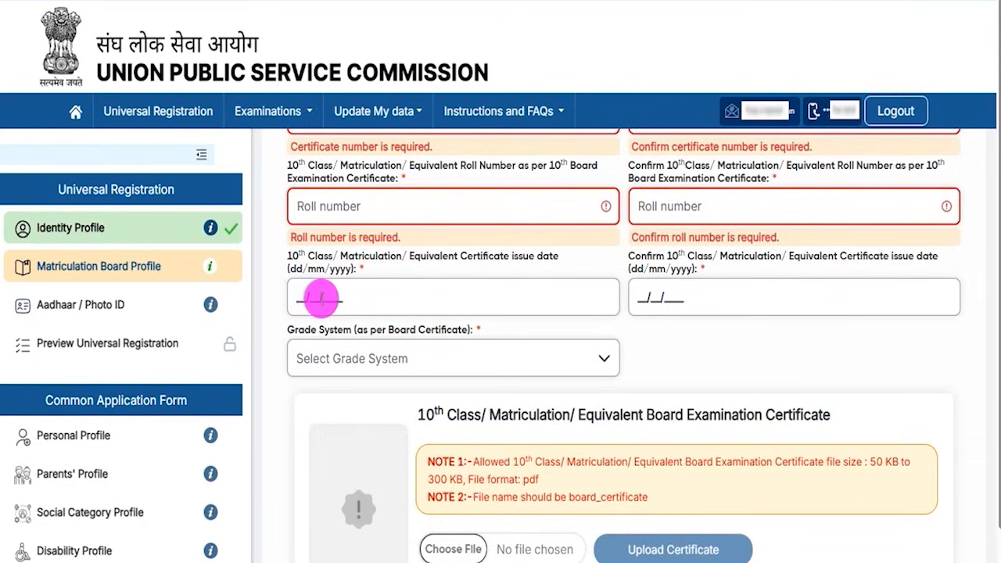
{"action": "left_click", "coordinate": [665, 254]}
{"action": "left_click", "coordinate": [644, 300]}
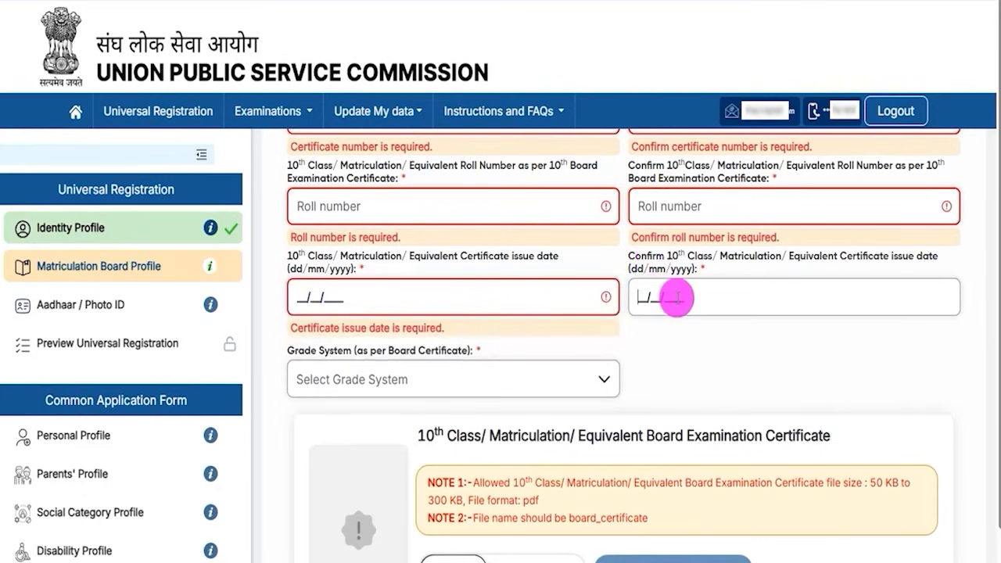
Step: Choose Percentage(%) Marks as the grade system and enter 60.00 as the percentage of marks
{"action": "left_click", "coordinate": [386, 385]}
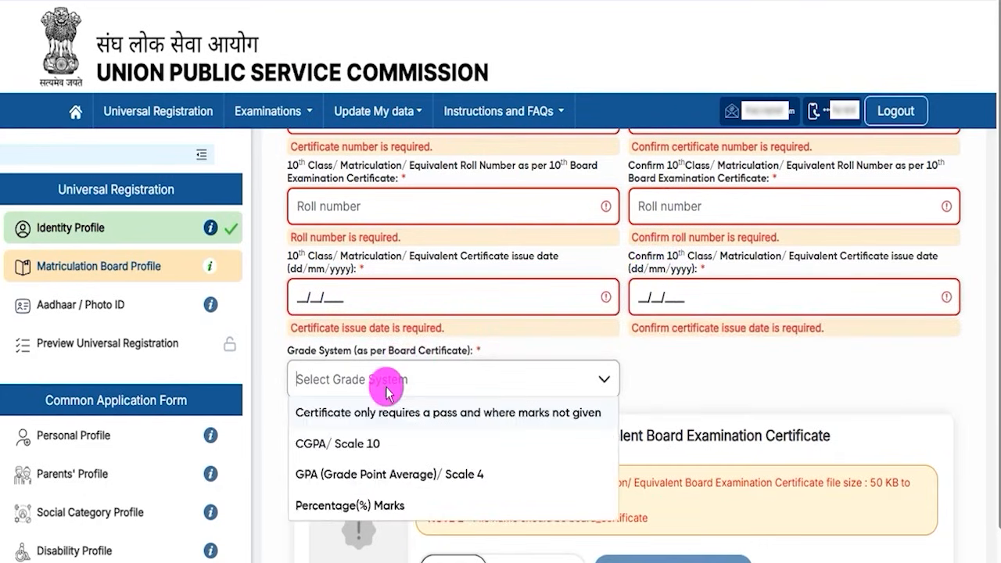
{"action": "left_click", "coordinate": [372, 448]}
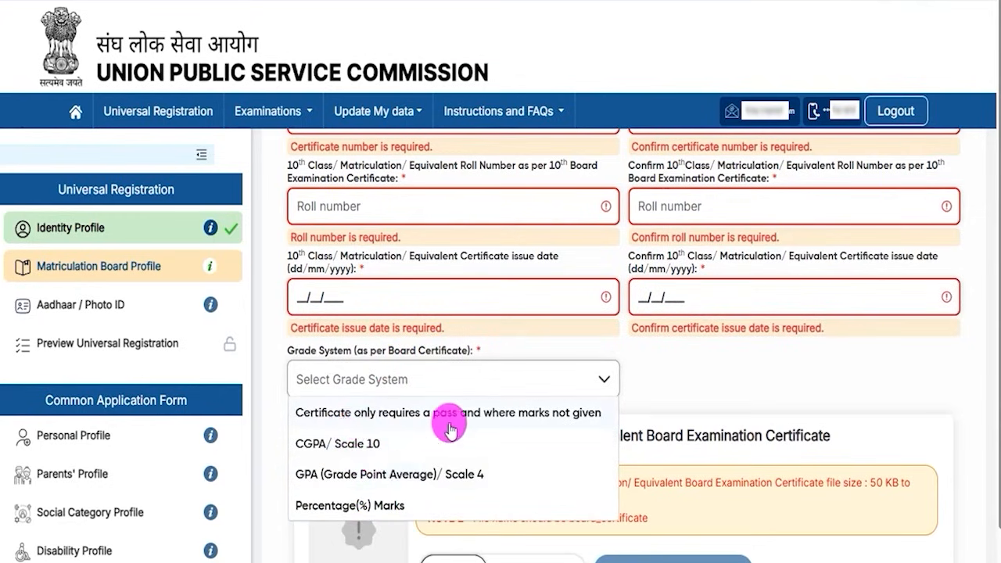
{"action": "left_click", "coordinate": [374, 509]}
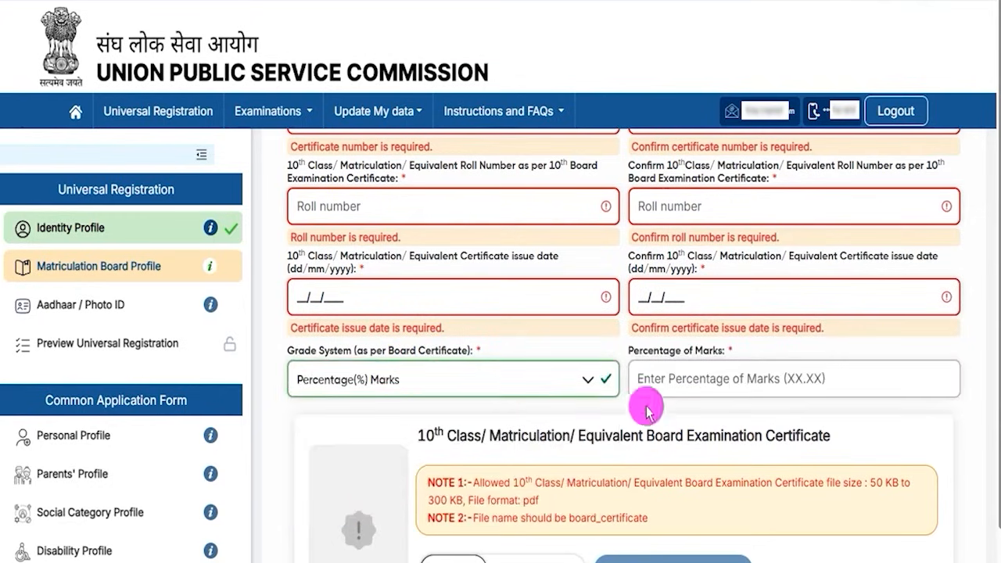
{"action": "left_click", "coordinate": [662, 377]}
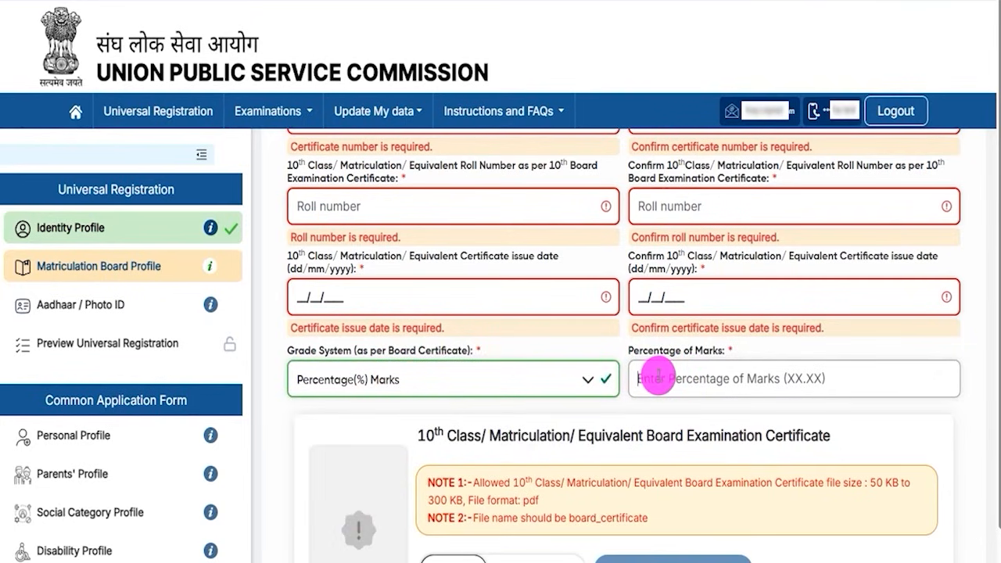
{"action": "type", "text": "60.00"}
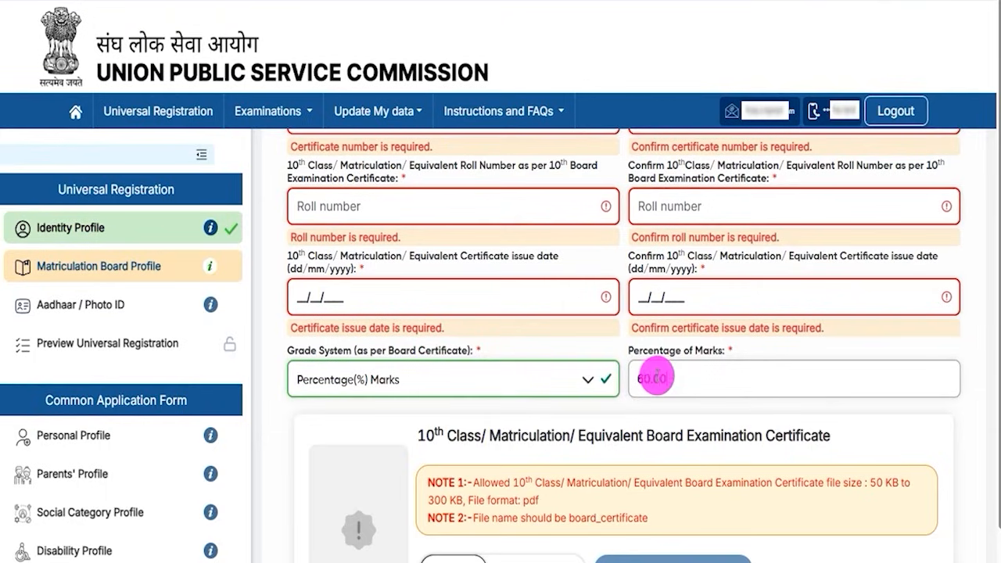
{"action": "left_click", "coordinate": [519, 421]}
{"action": "scroll", "coordinate": [519, 423], "scroll_direction": "down", "scroll_amount": 2}
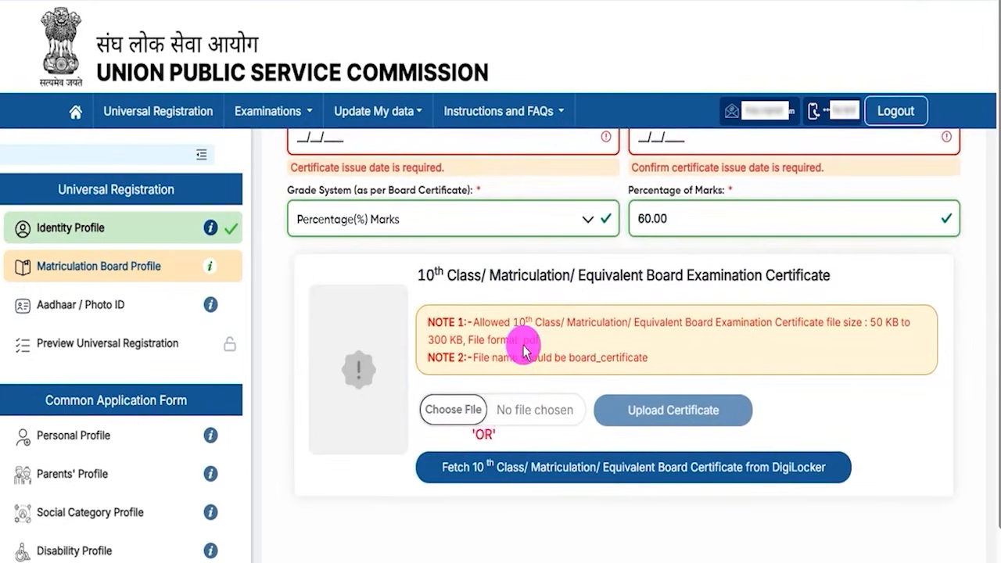
{"action": "left_click_drag", "start_coordinate": [869, 323], "coordinate": [887, 323]}
{"action": "left_click", "coordinate": [443, 337]}
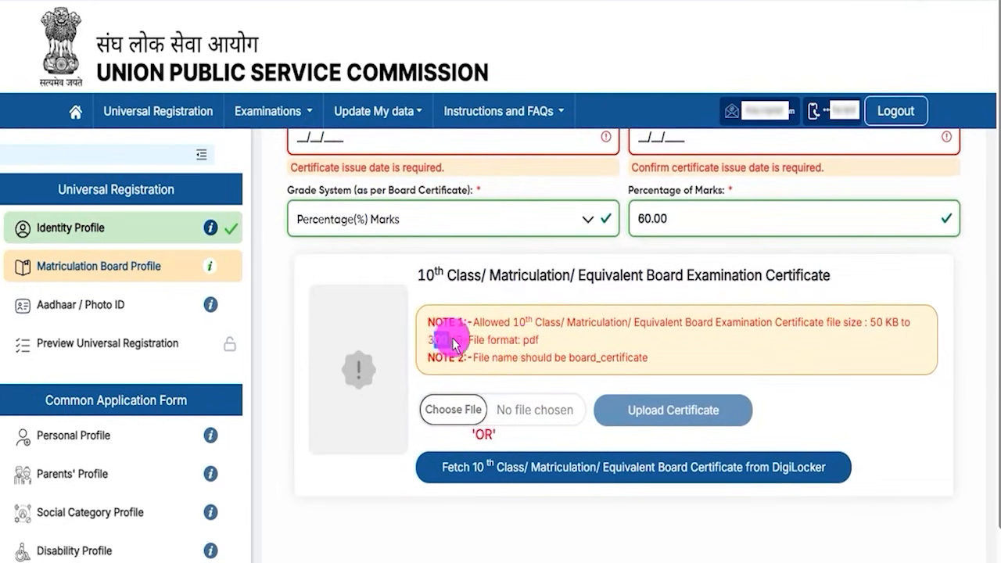
{"action": "left_click_drag", "start_coordinate": [523, 341], "coordinate": [542, 344]}
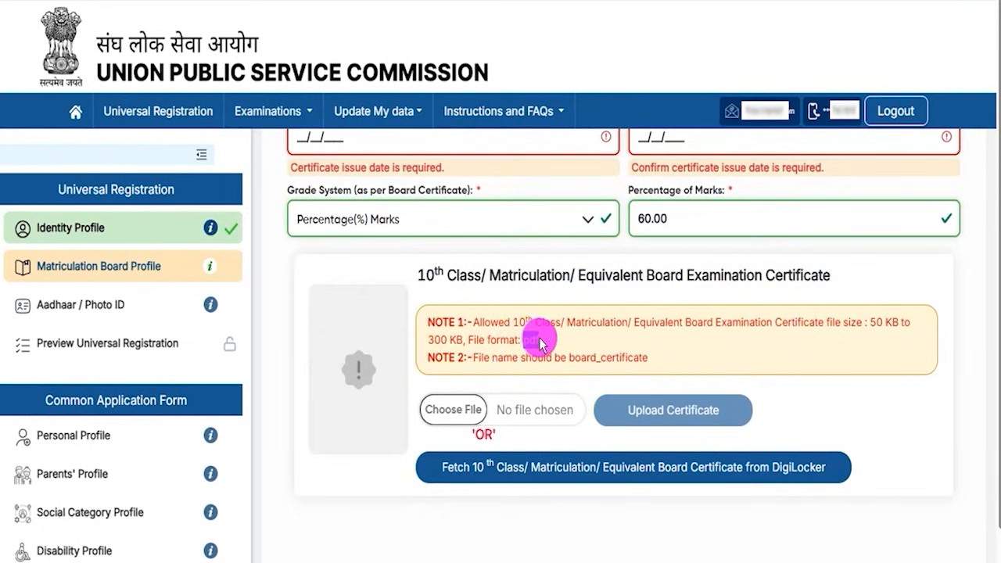
{"action": "left_click", "coordinate": [572, 362]}
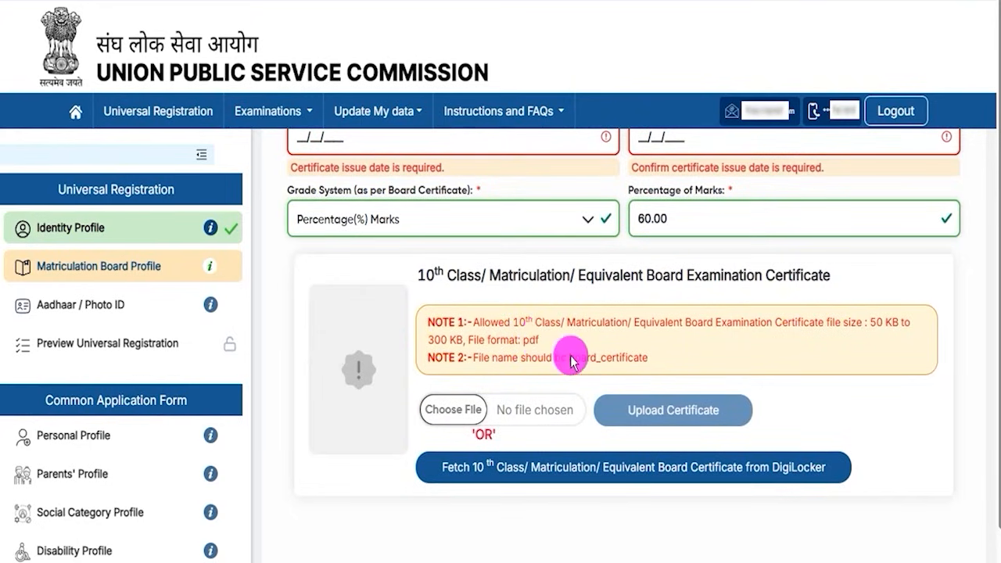
{"action": "left_click_drag", "start_coordinate": [570, 360], "coordinate": [647, 362]}
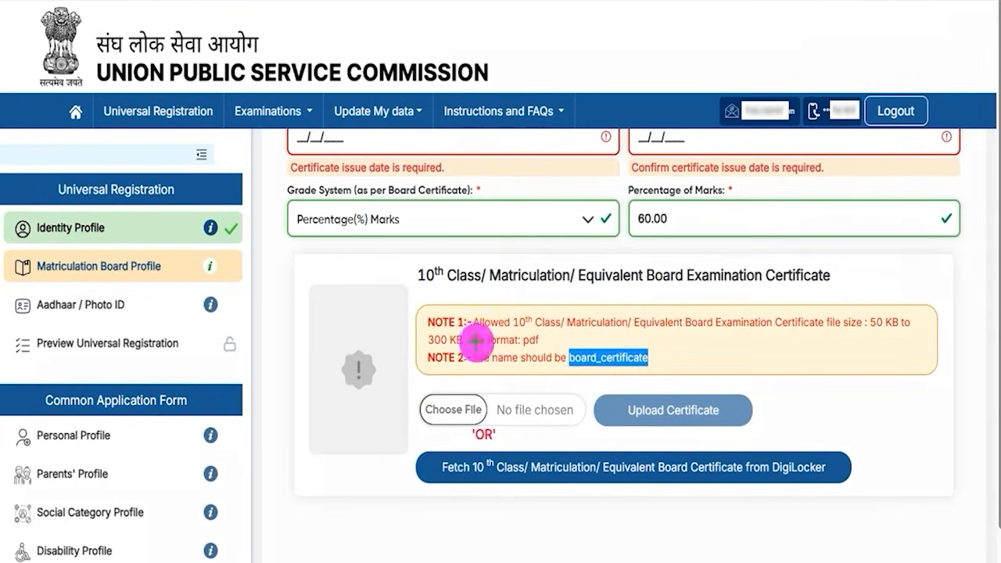
{"action": "left_click_drag", "start_coordinate": [475, 402], "coordinate": [514, 375]}
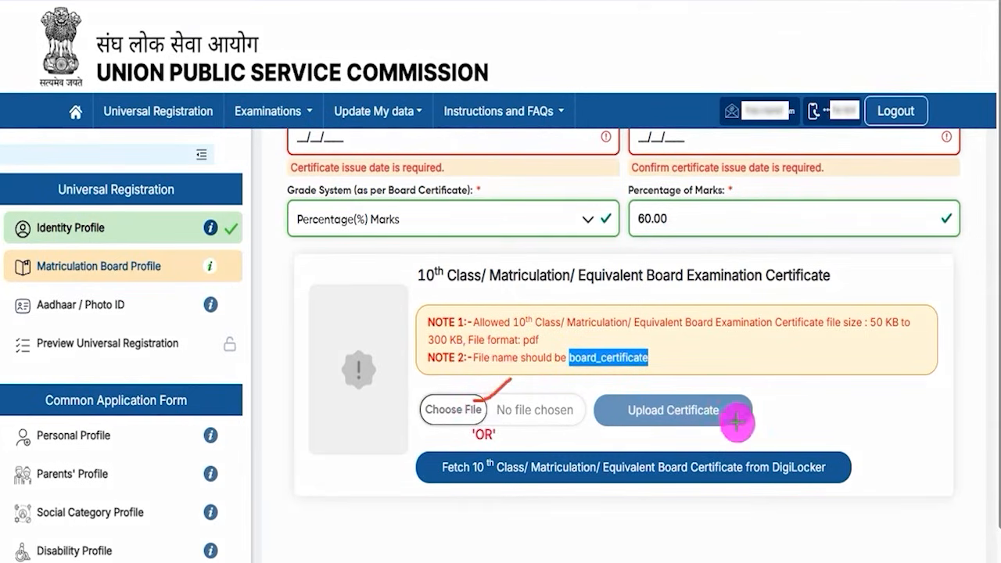
{"action": "left_click_drag", "start_coordinate": [728, 410], "coordinate": [761, 382]}
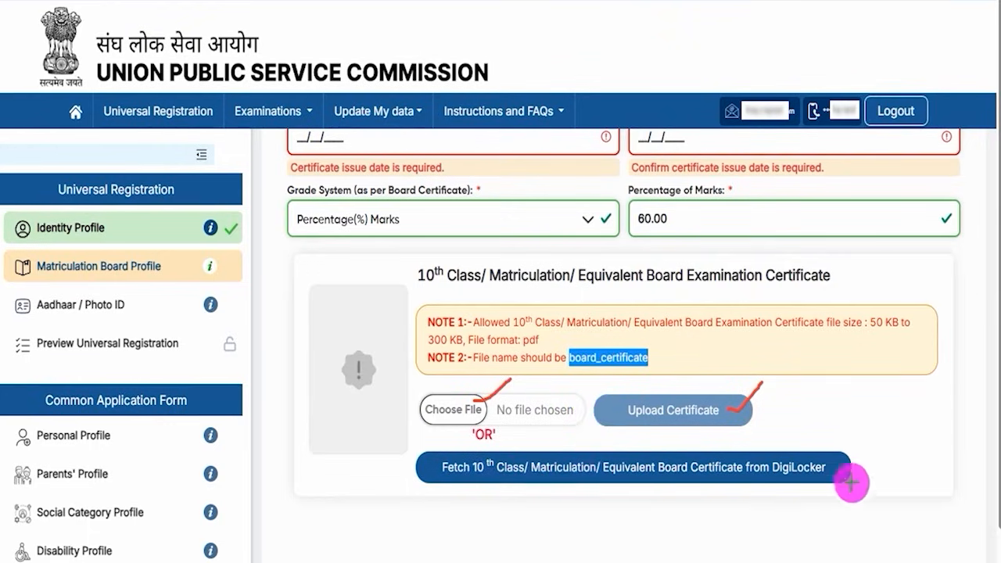
{"action": "left_click_drag", "start_coordinate": [834, 473], "coordinate": [876, 452]}
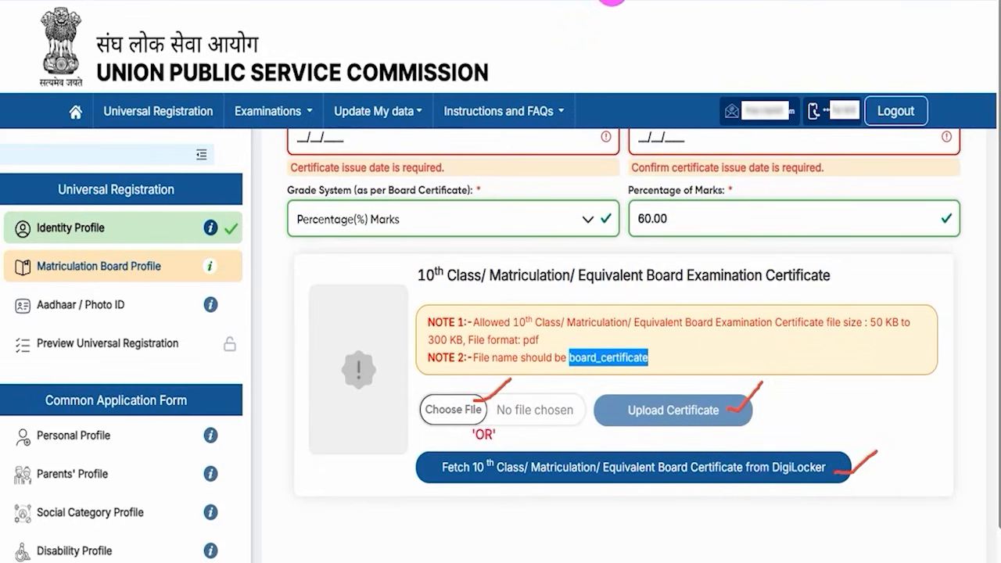
{"action": "scroll", "coordinate": [402, 429], "scroll_direction": "down", "scroll_amount": 2}
Step: Tick the truthfulness declaration, review the matriculation details and submit the Matriculation Board Profile
{"action": "left_click", "coordinate": [313, 487]}
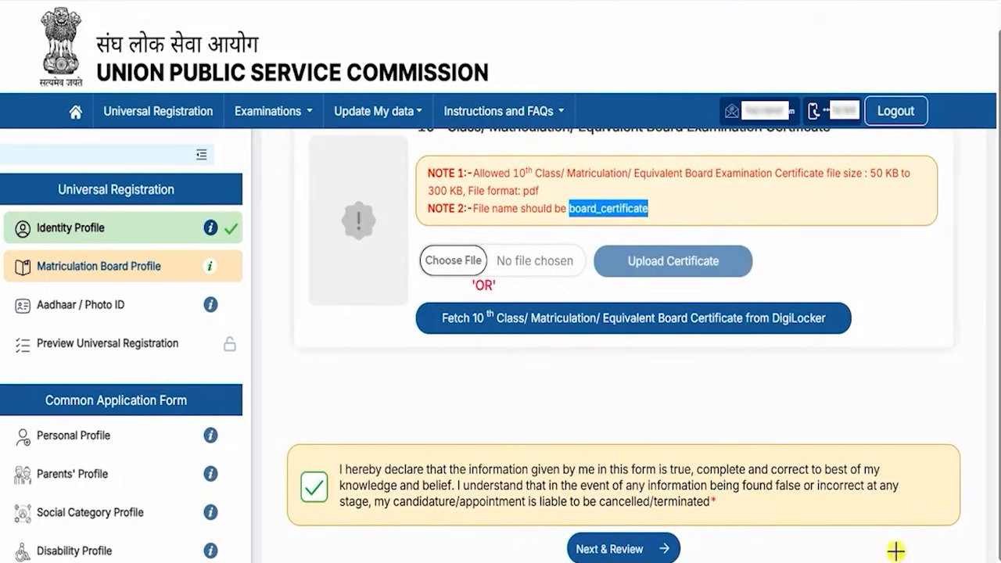
{"action": "left_click", "coordinate": [674, 549]}
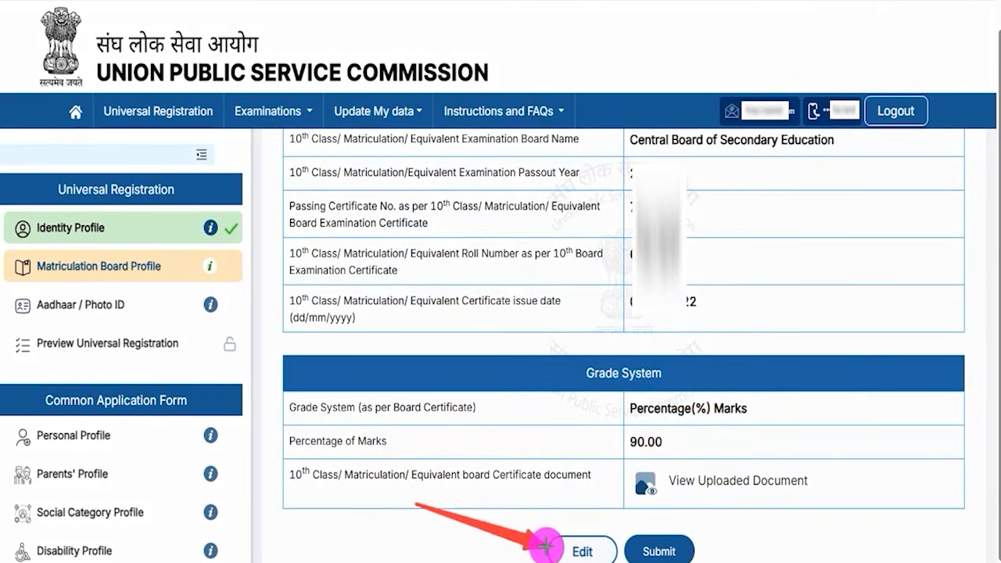
{"action": "left_click", "coordinate": [688, 542]}
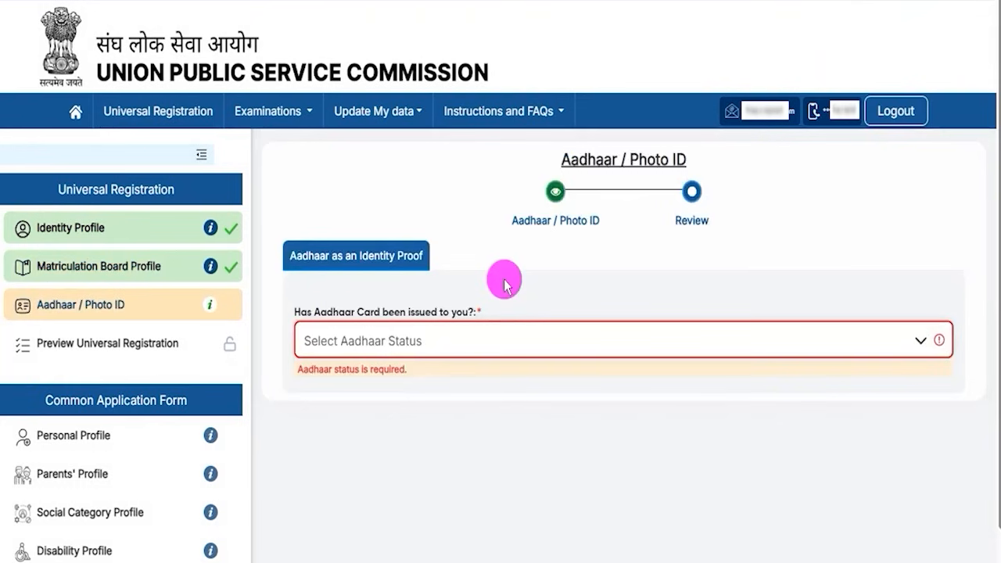
Step: Set Aadhaar Status to verification with the issued Aadhaar card and accept the consent declaration
{"action": "left_click", "coordinate": [460, 341]}
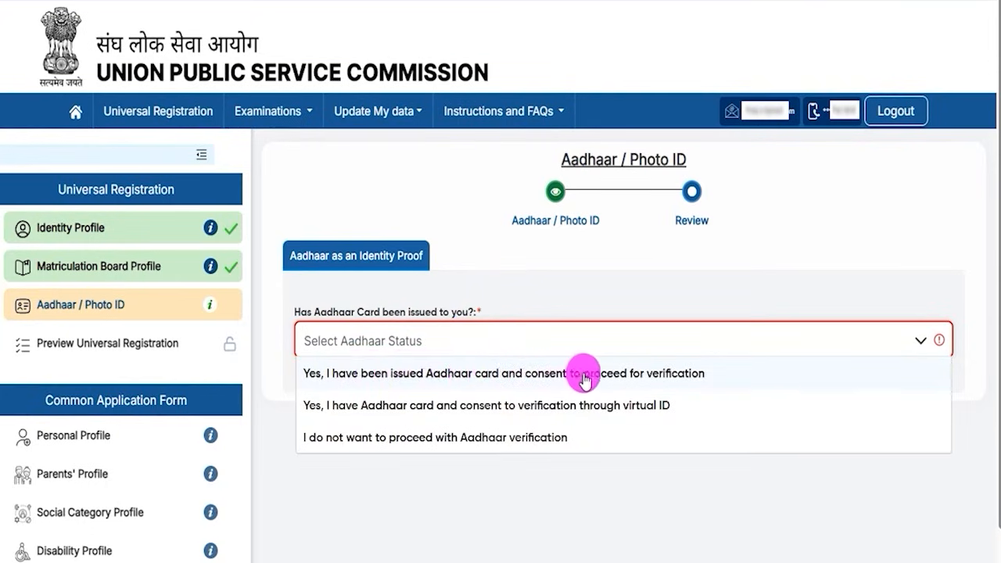
{"action": "left_click", "coordinate": [669, 375]}
{"action": "left_click", "coordinate": [309, 460]}
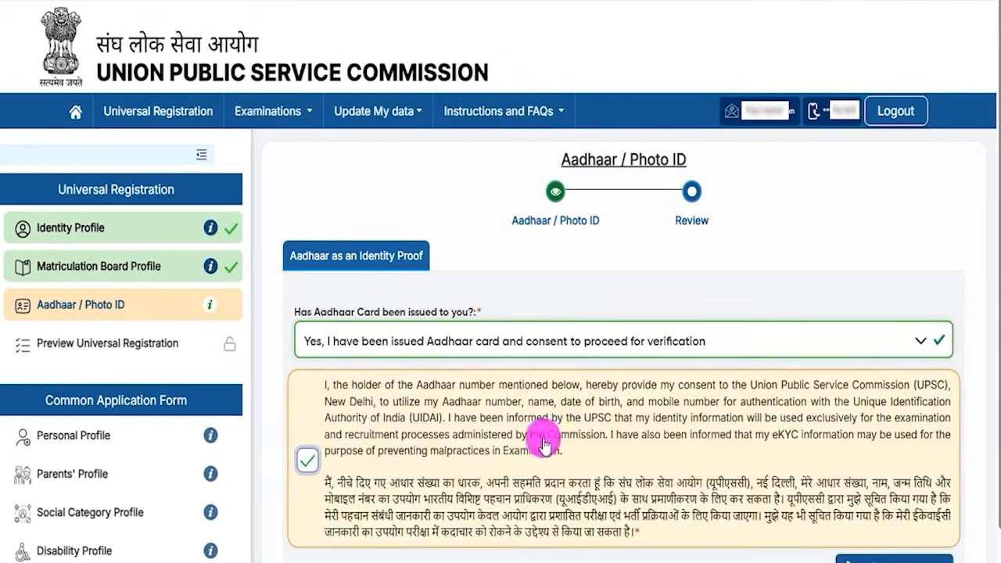
Step: Check the Aadhaar Number and CAPTCHA fields, then reopen the Aadhaar Status choices
{"action": "scroll", "coordinate": [624, 409], "scroll_direction": "down", "scroll_amount": 3}
{"action": "left_click", "coordinate": [336, 397]}
{"action": "scroll", "coordinate": [409, 440], "scroll_direction": "down", "scroll_amount": 1}
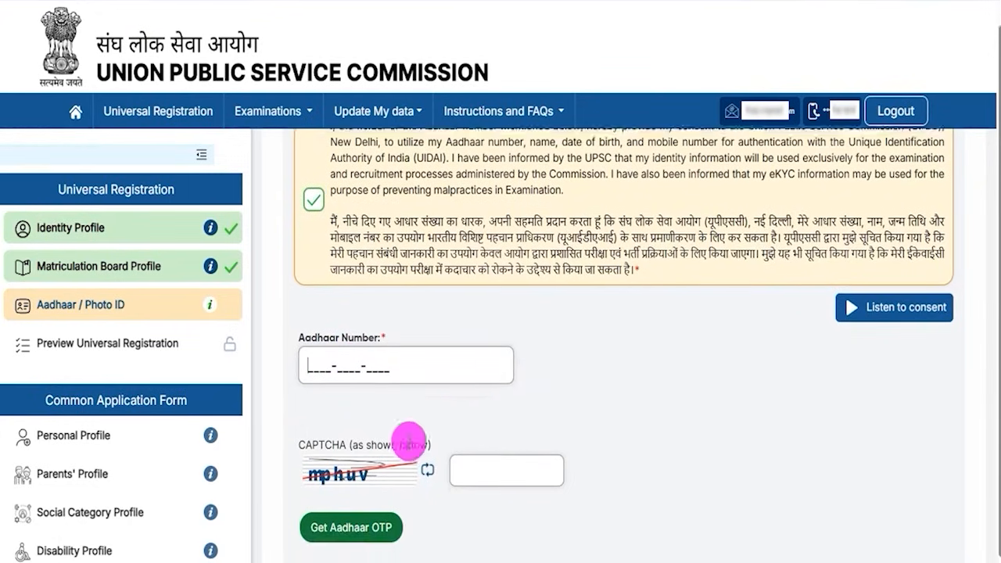
{"action": "left_click", "coordinate": [487, 483]}
{"action": "scroll", "coordinate": [554, 447], "scroll_direction": "down", "scroll_amount": 1}
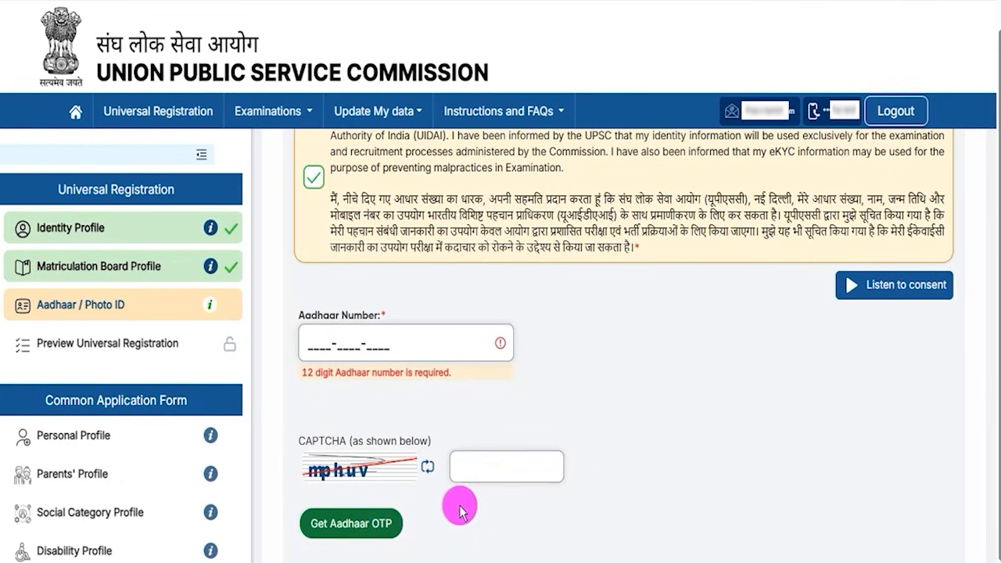
{"action": "scroll", "coordinate": [460, 510], "scroll_direction": "up", "scroll_amount": 3}
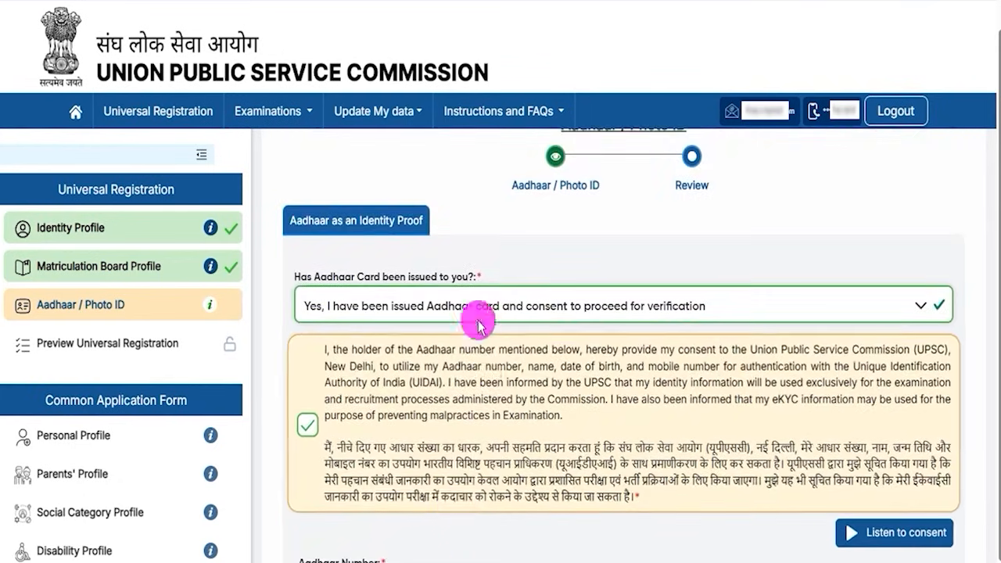
{"action": "left_click", "coordinate": [443, 316]}
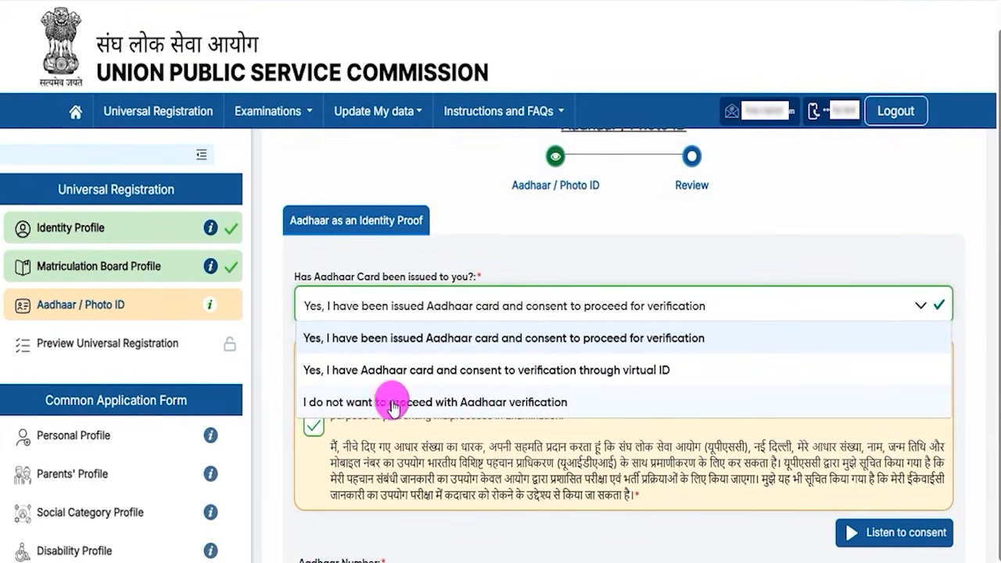
Step: Decline Aadhaar verification, acknowledge the reporting notice, and choose Valid PAN Card as the identity card
{"action": "left_click", "coordinate": [472, 402]}
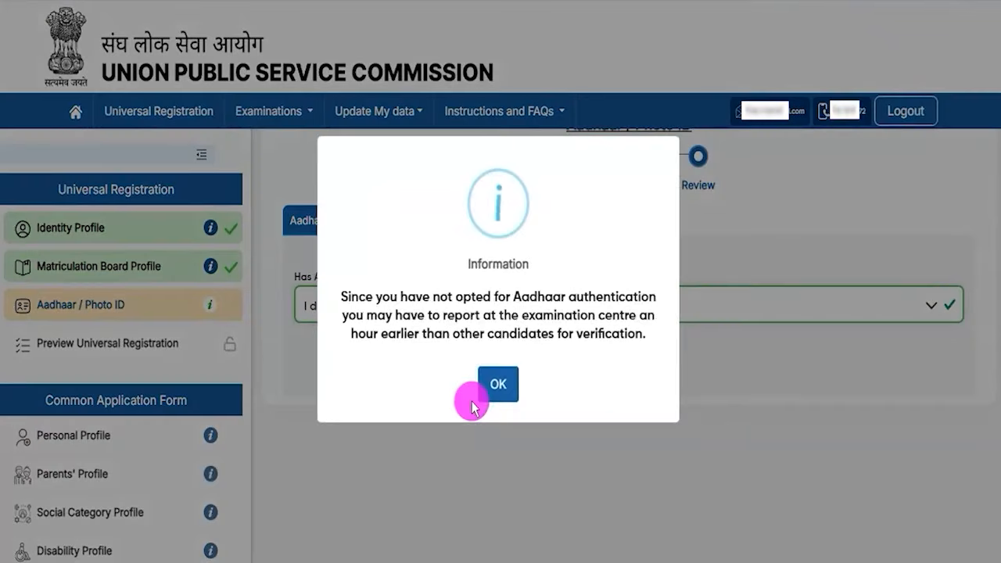
{"action": "left_click", "coordinate": [495, 386]}
{"action": "left_click", "coordinate": [616, 367]}
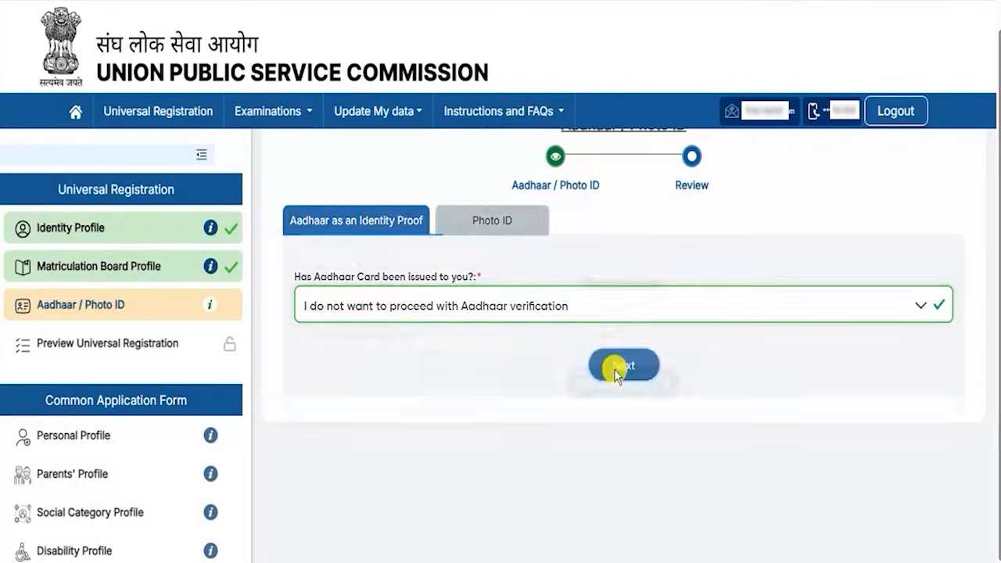
{"action": "left_click", "coordinate": [389, 344]}
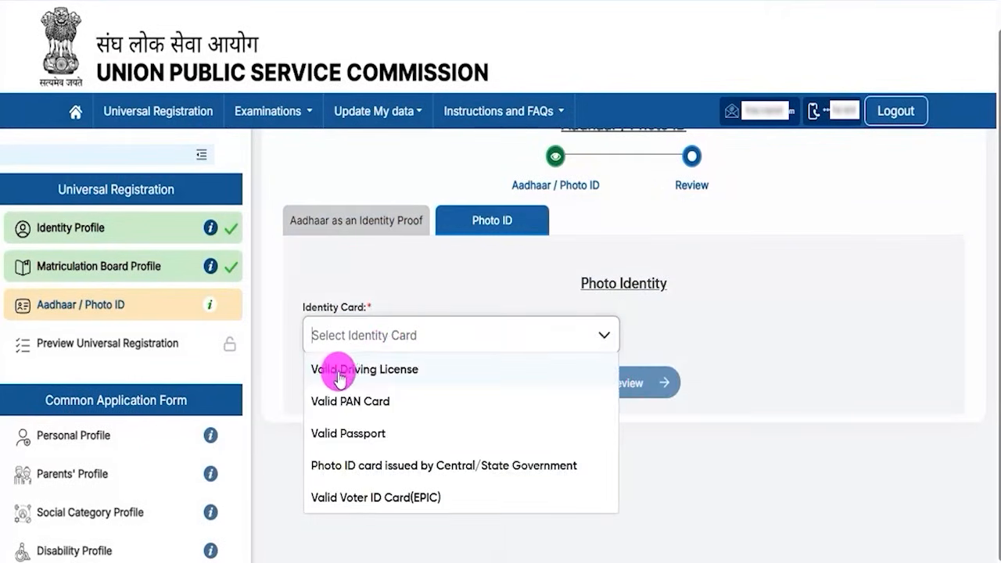
{"action": "left_click", "coordinate": [368, 403]}
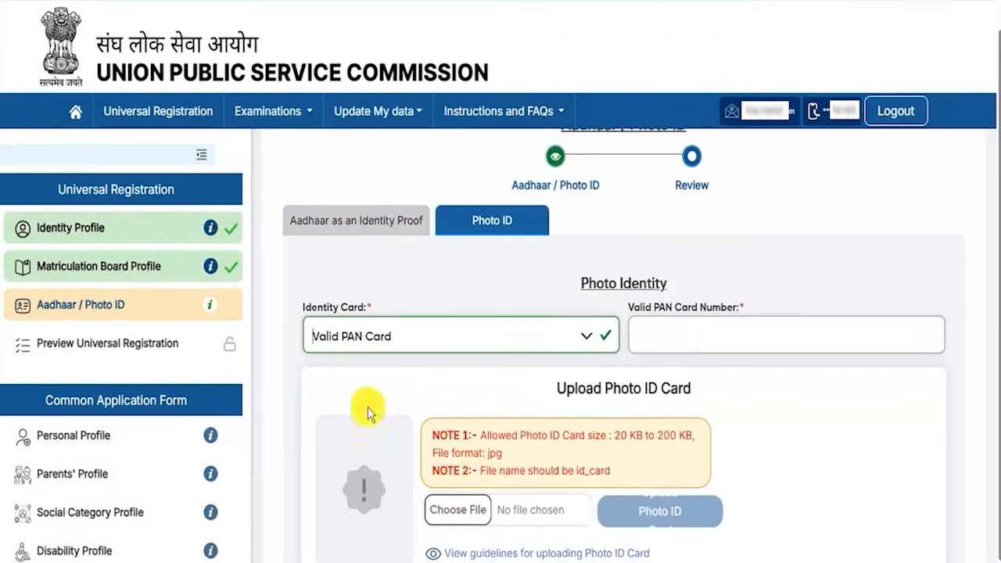
Step: Review the photo ID upload rules: size limit, jpg format and file name id_card
{"action": "scroll", "coordinate": [802, 442], "scroll_direction": "down", "scroll_amount": 2}
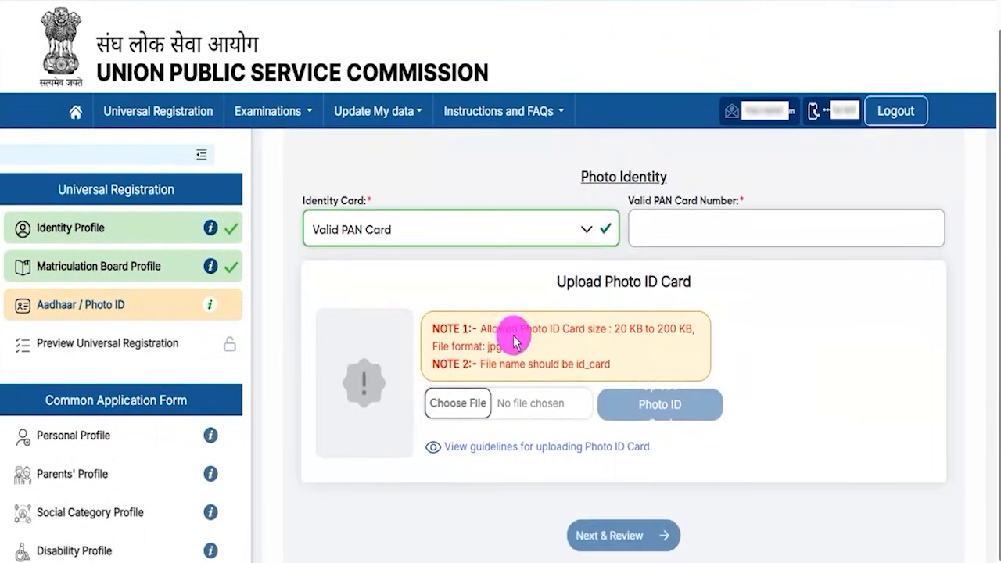
{"action": "left_click_drag", "start_coordinate": [469, 323], "coordinate": [652, 346]}
{"action": "left_click_drag", "start_coordinate": [464, 365], "coordinate": [483, 365]}
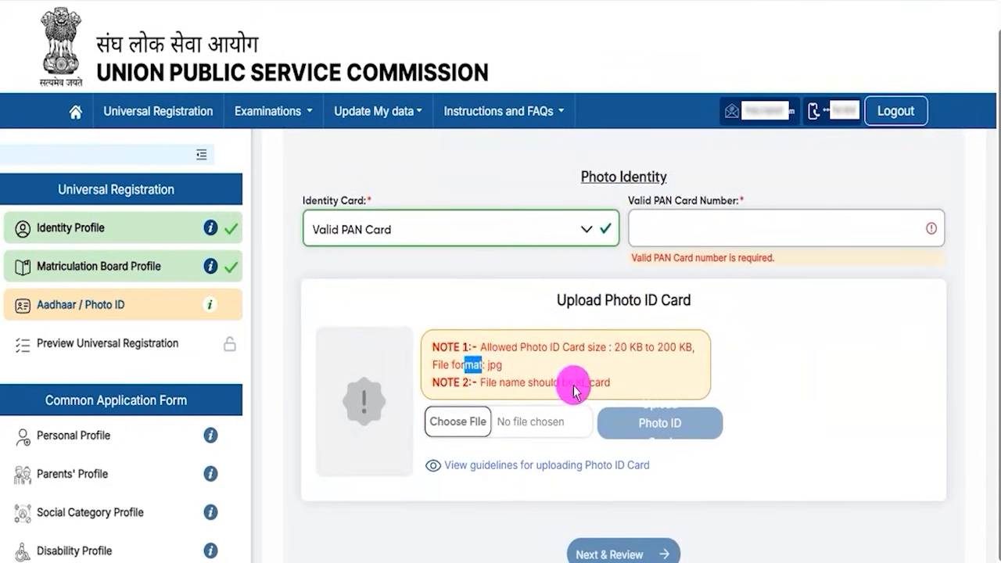
{"action": "left_click_drag", "start_coordinate": [577, 390], "coordinate": [599, 387]}
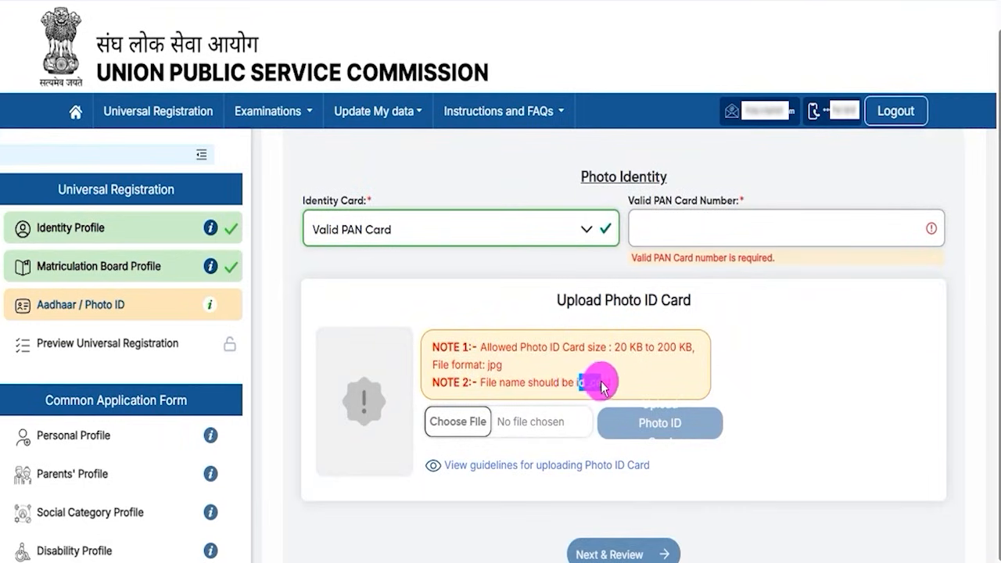
{"action": "left_click_drag", "start_coordinate": [488, 366], "coordinate": [505, 368]}
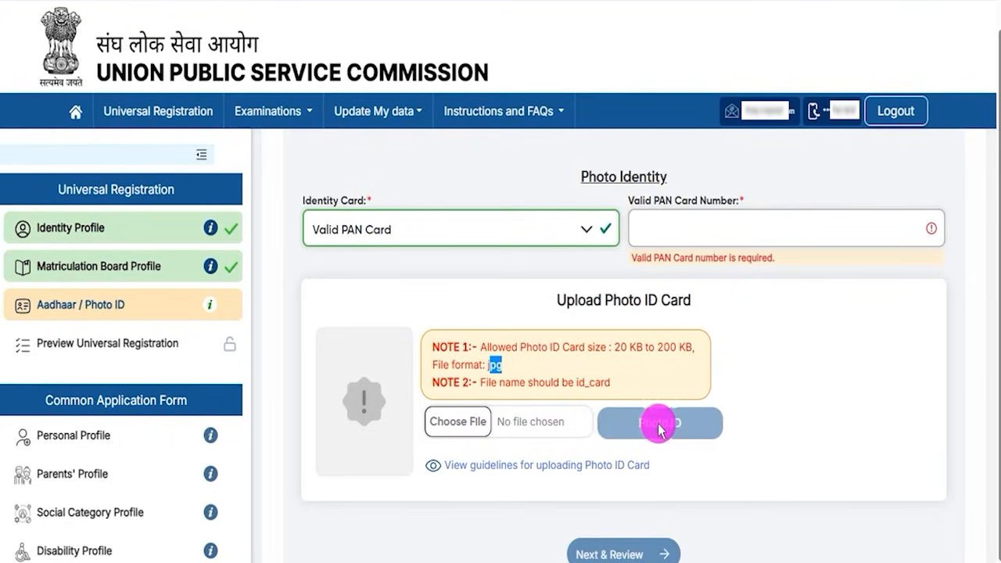
Step: Switch between the photo ID form and the 'Aadhaar as an Identity Proof' option, ending on Aadhaar
{"action": "scroll", "coordinate": [606, 422], "scroll_direction": "up", "scroll_amount": 1}
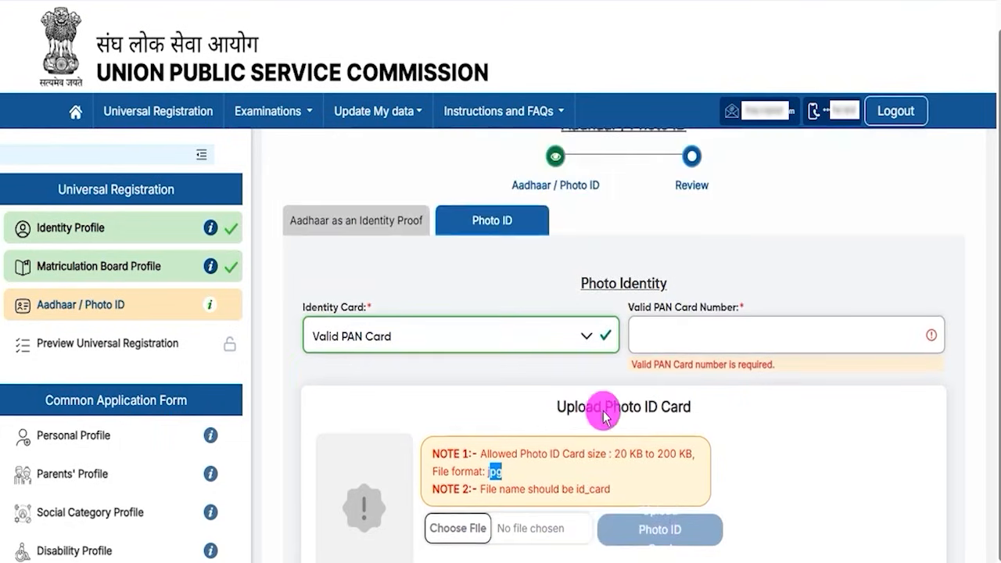
{"action": "left_click", "coordinate": [397, 229]}
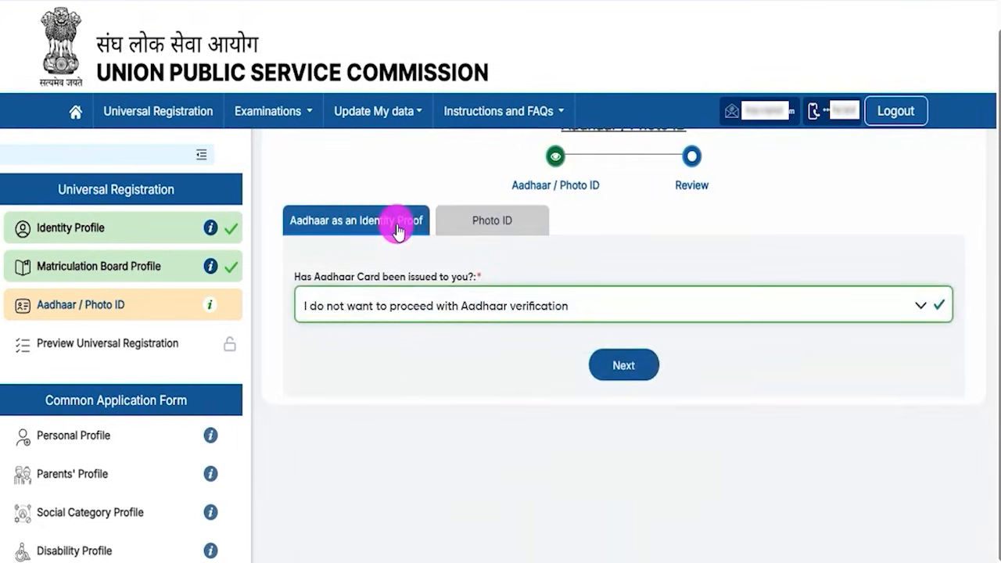
{"action": "scroll", "coordinate": [452, 333], "scroll_direction": "up", "scroll_amount": 1}
{"action": "left_click", "coordinate": [479, 263]}
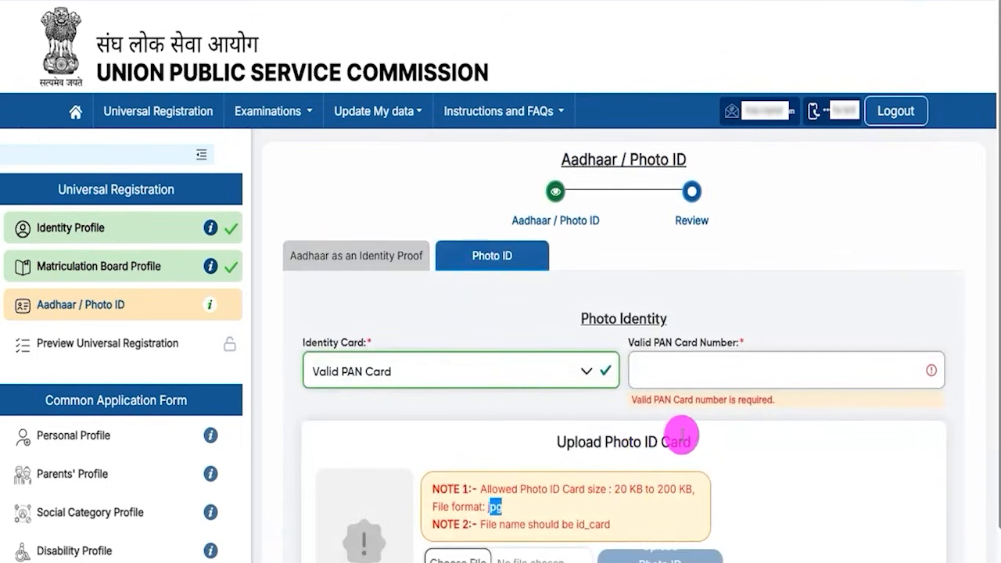
{"action": "scroll", "coordinate": [681, 438], "scroll_direction": "down", "scroll_amount": 2}
{"action": "scroll", "coordinate": [683, 441], "scroll_direction": "up", "scroll_amount": 2}
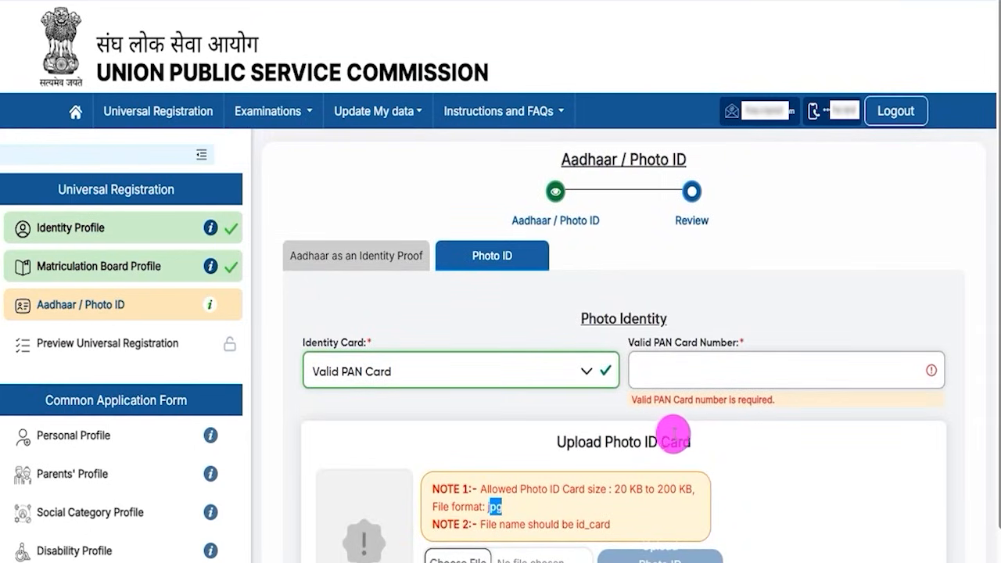
{"action": "left_click_drag", "start_coordinate": [565, 442], "coordinate": [677, 444]}
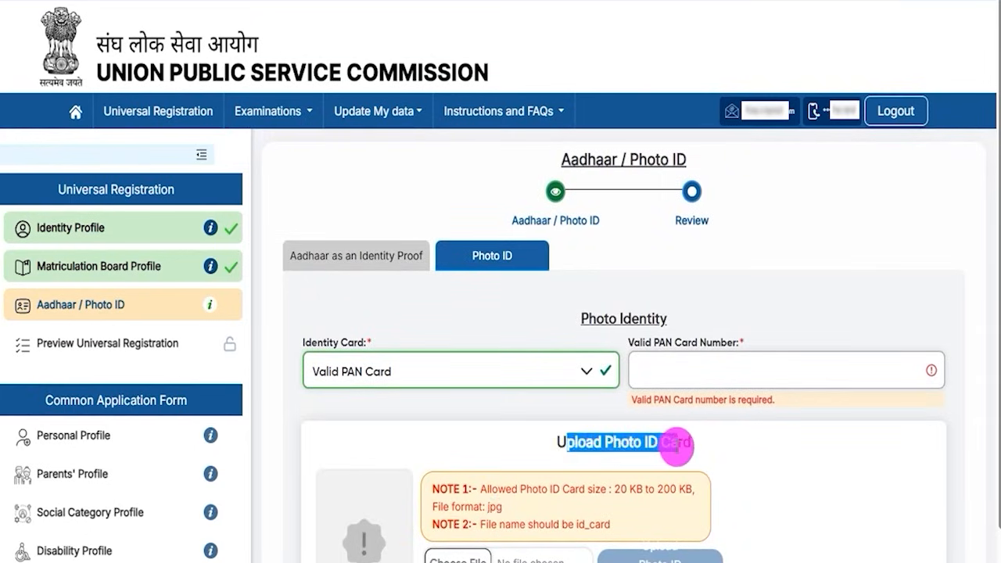
{"action": "left_click", "coordinate": [385, 261]}
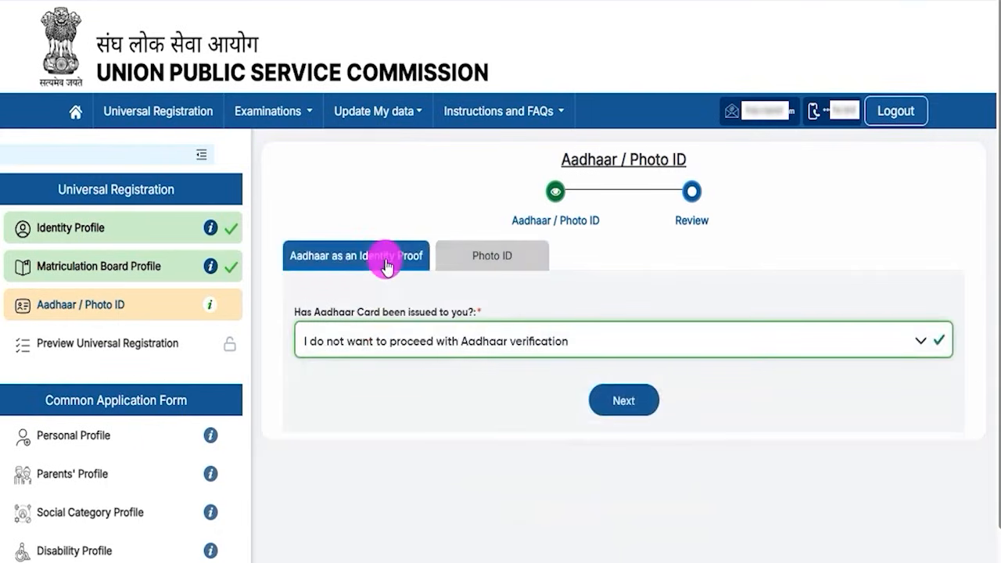
Step: Answer that an Aadhaar card was issued with consent, fill the CAPTCHA box, and request an Aadhaar OTP
{"action": "left_click", "coordinate": [456, 342]}
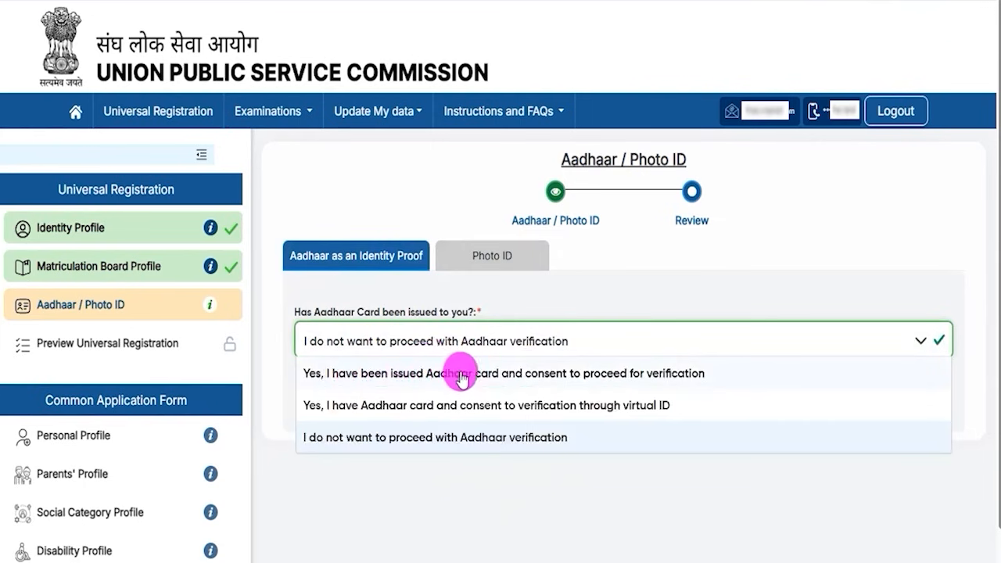
{"action": "left_click", "coordinate": [632, 376]}
{"action": "scroll", "coordinate": [462, 403], "scroll_direction": "down", "scroll_amount": 2}
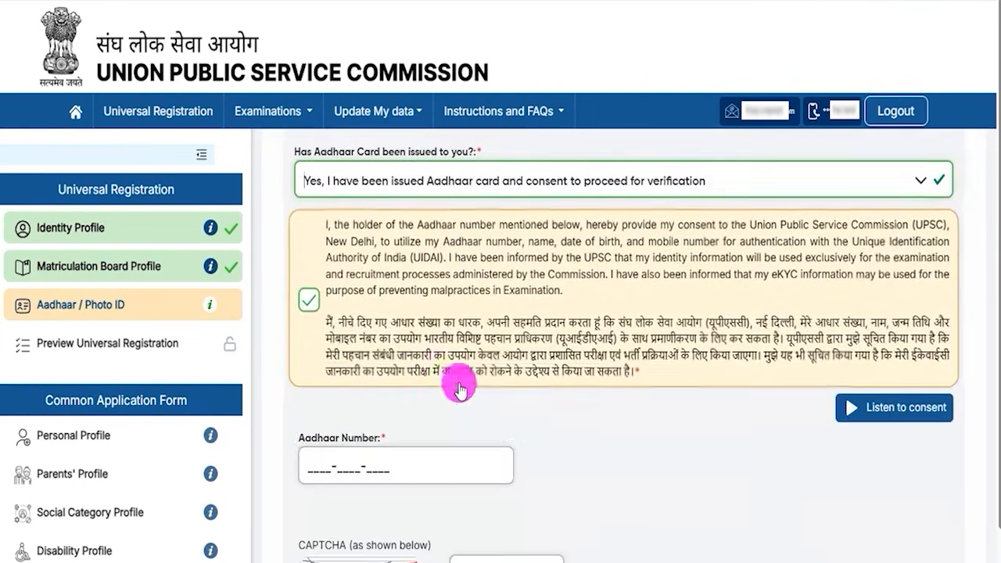
{"action": "scroll", "coordinate": [368, 345], "scroll_direction": "down", "scroll_amount": 1}
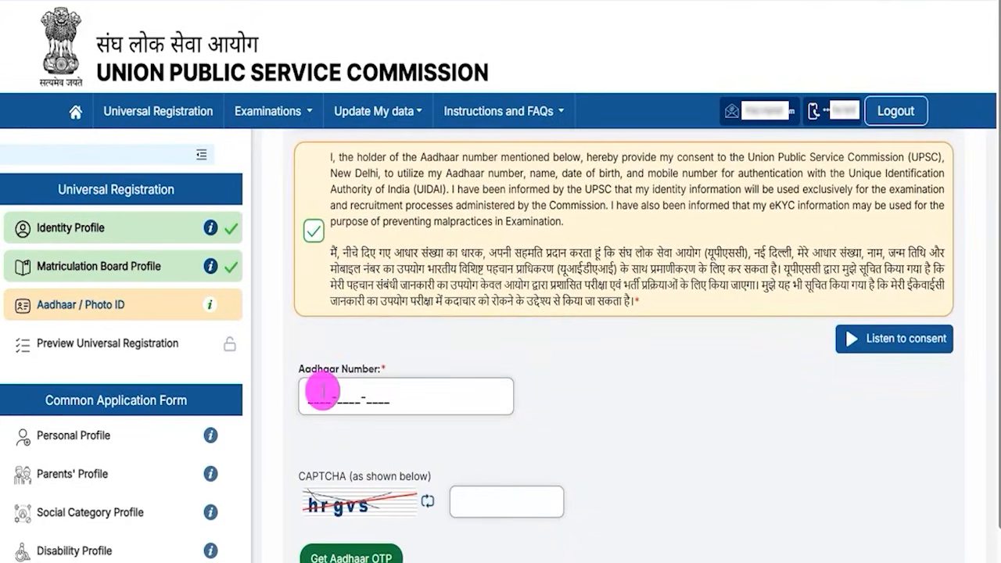
{"action": "scroll", "coordinate": [438, 405], "scroll_direction": "down", "scroll_amount": 1}
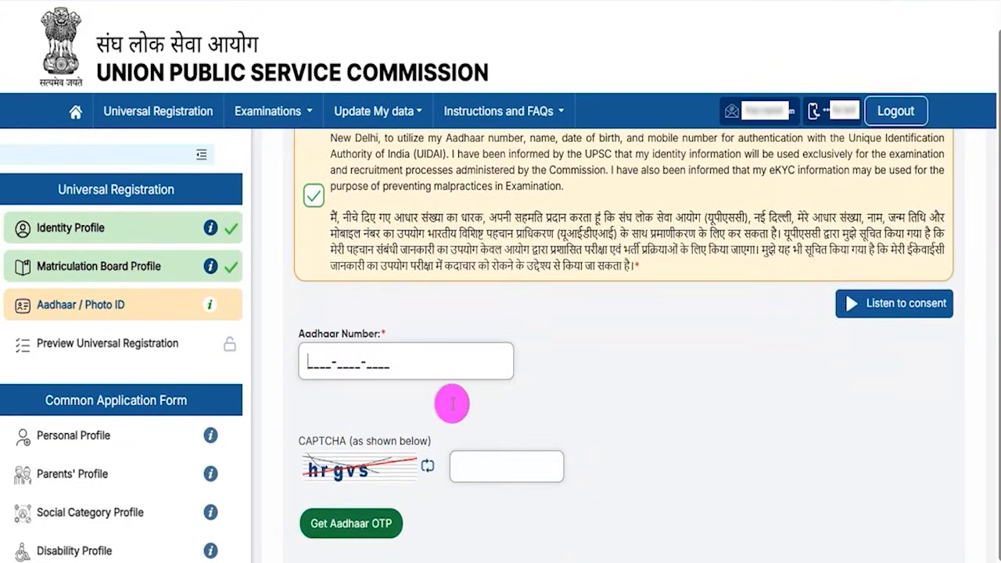
{"action": "left_click", "coordinate": [327, 491]}
{"action": "left_click", "coordinate": [479, 474]}
{"action": "scroll", "coordinate": [483, 472], "scroll_direction": "down", "scroll_amount": 1}
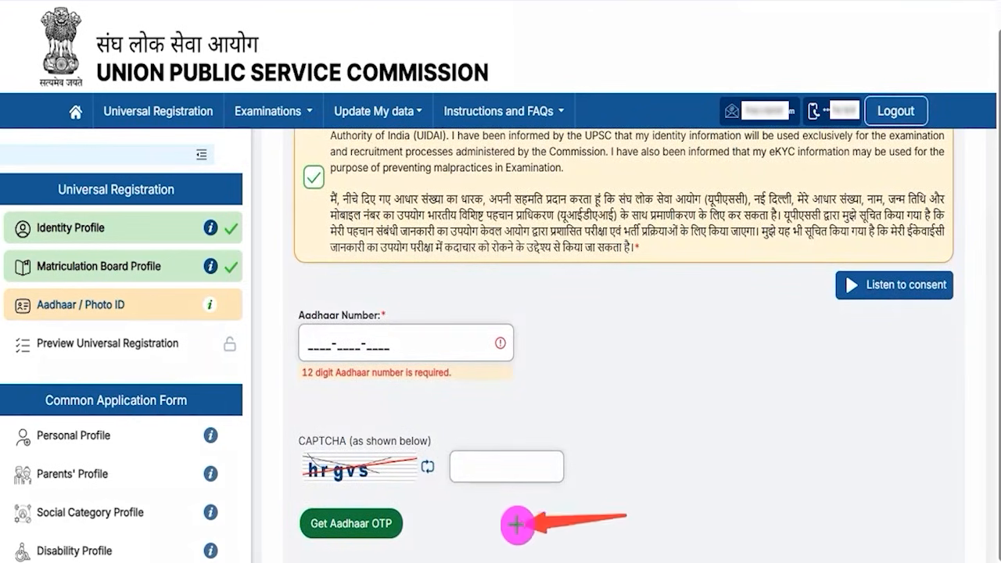
{"action": "left_click", "coordinate": [406, 524]}
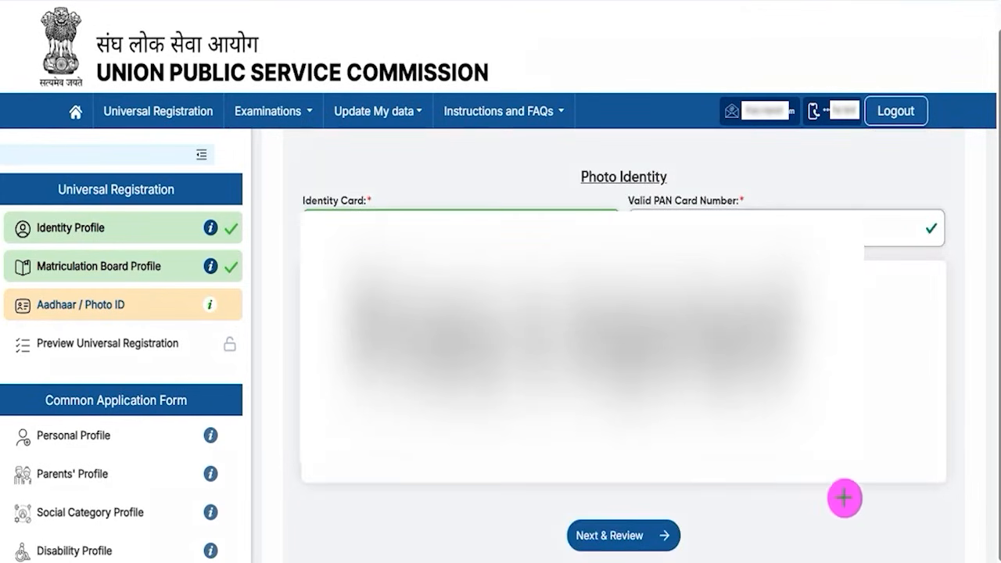
Step: Review and submit the Aadhaar / Photo ID details, then Lock & Submit the Universal Registration
{"action": "left_click", "coordinate": [678, 535]}
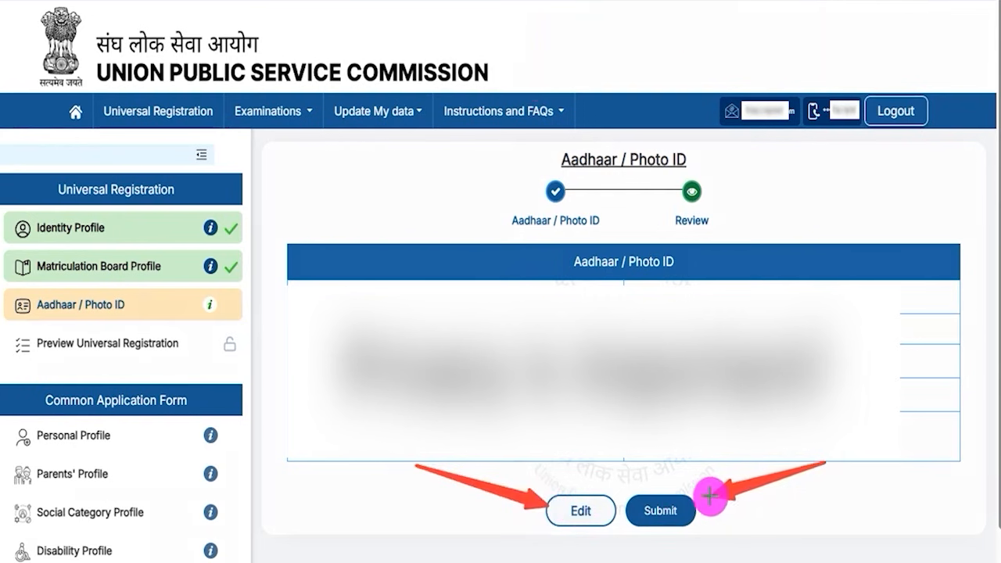
{"action": "left_click", "coordinate": [685, 511]}
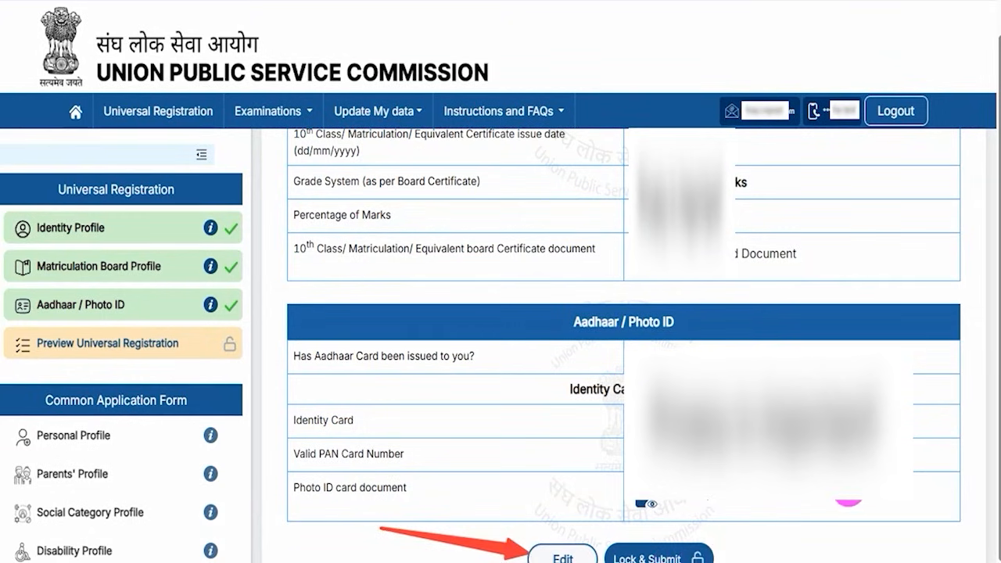
{"action": "left_click", "coordinate": [707, 553]}
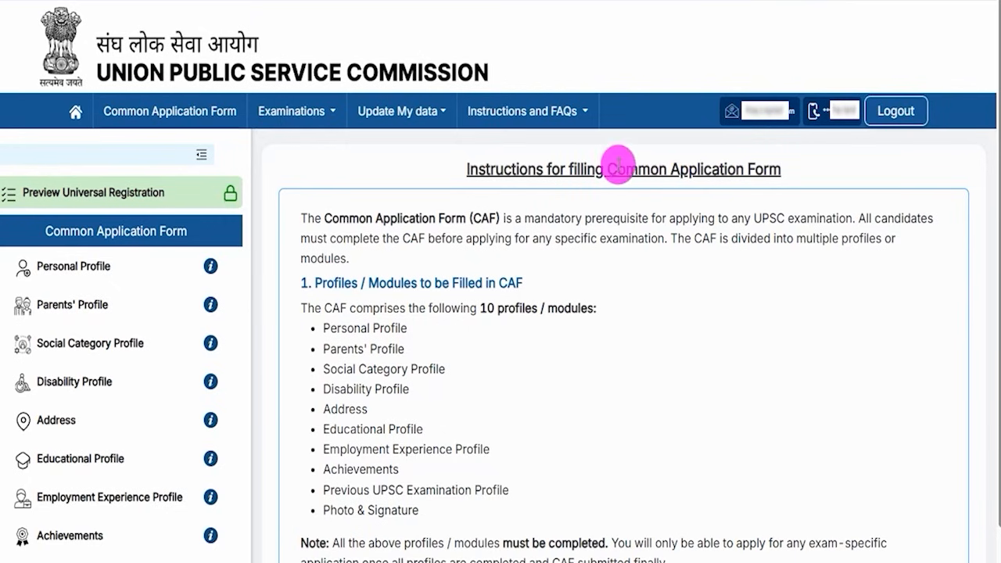
Step: Skim the Common Application Form instructions and proceed to the Common Application Form
{"action": "left_click_drag", "start_coordinate": [617, 169], "coordinate": [741, 169]}
{"action": "left_click_drag", "start_coordinate": [486, 169], "coordinate": [696, 169]}
{"action": "scroll", "coordinate": [475, 305], "scroll_direction": "down", "scroll_amount": 8}
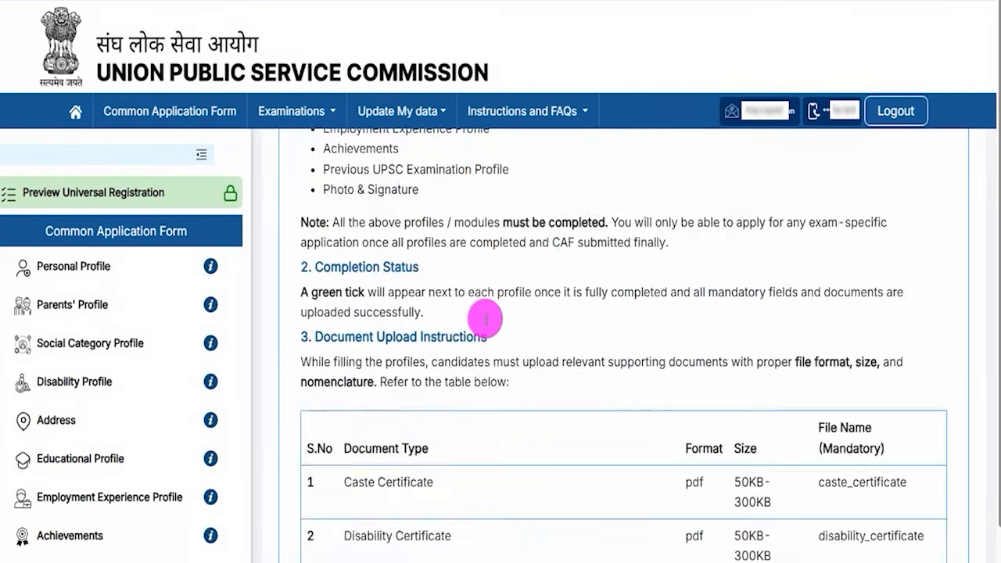
{"action": "scroll", "coordinate": [485, 321], "scroll_direction": "down", "scroll_amount": 3}
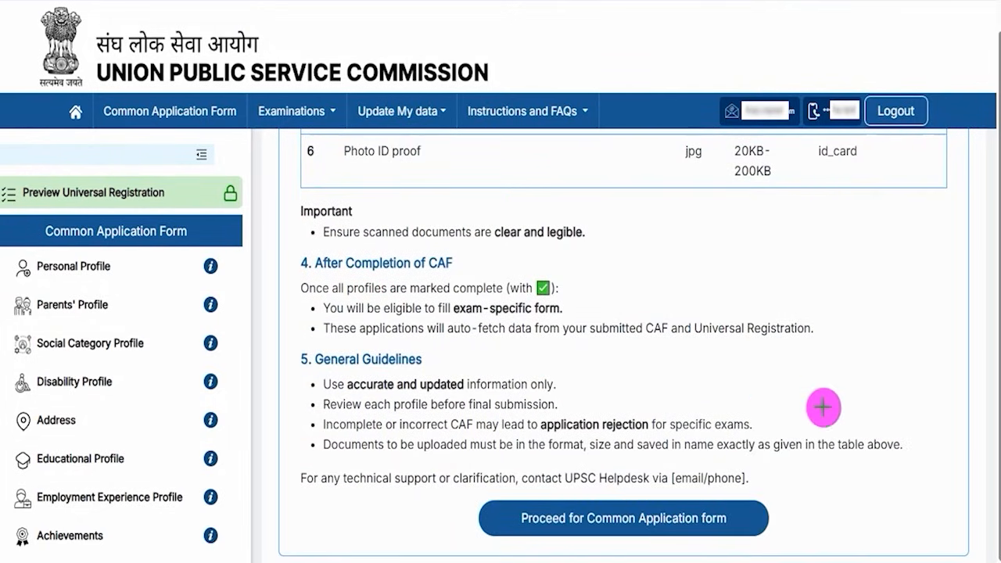
{"action": "left_click_drag", "start_coordinate": [946, 395], "coordinate": [748, 515]}
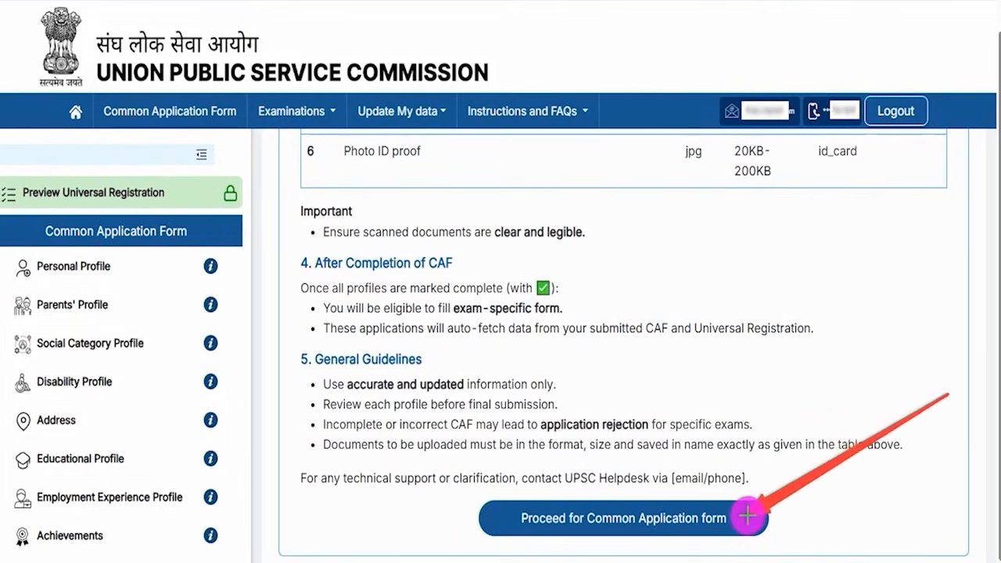
{"action": "left_click", "coordinate": [748, 516]}
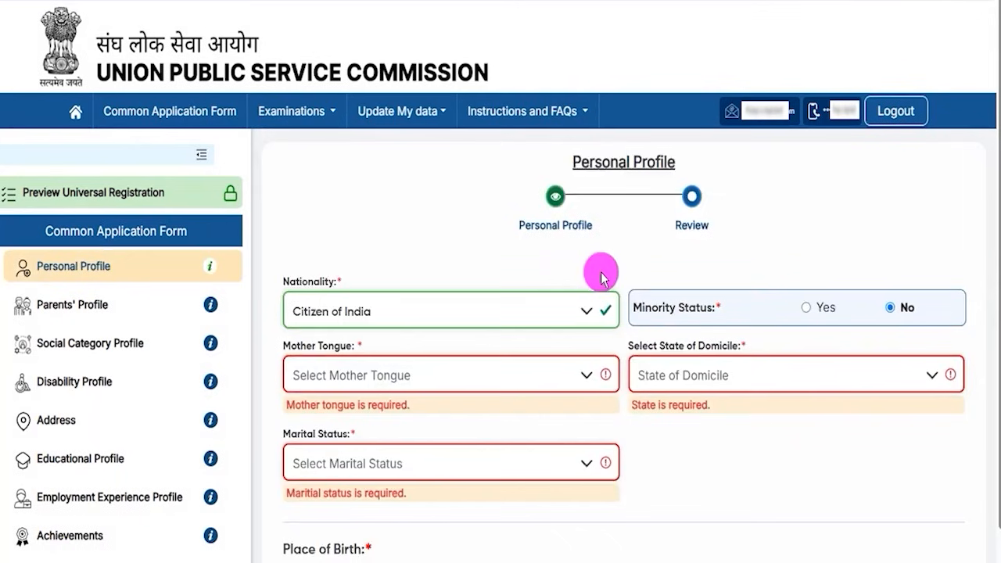
Step: Keep nationality as Citizen of India and leave Minority Status set to No
{"action": "double_click", "coordinate": [595, 165]}
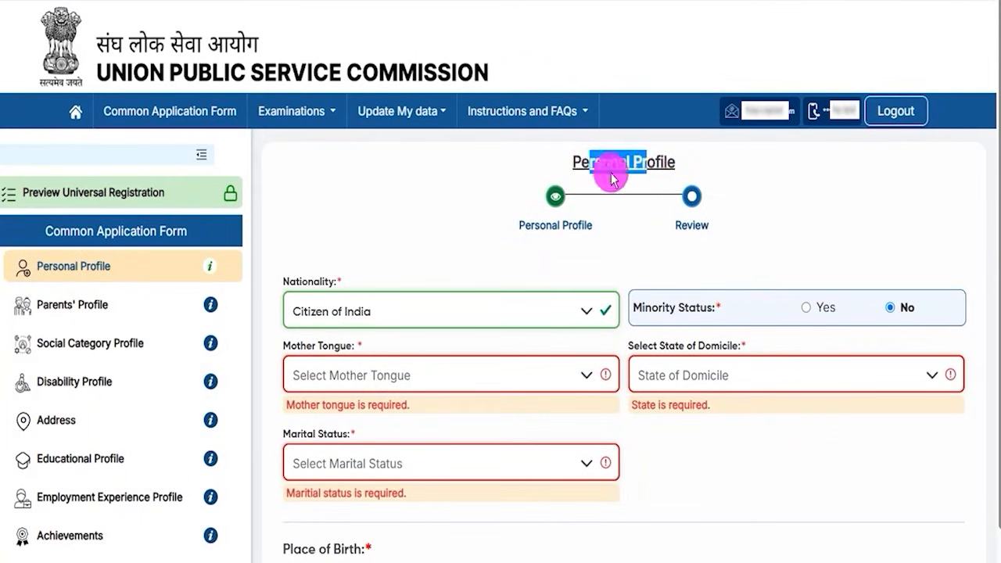
{"action": "left_click", "coordinate": [384, 317]}
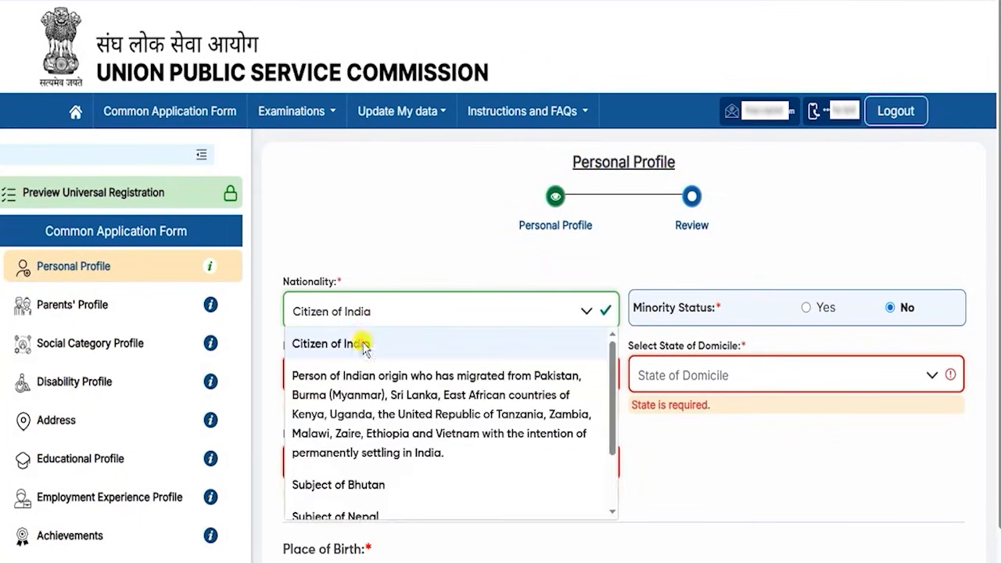
{"action": "left_click", "coordinate": [358, 342]}
{"action": "left_click_drag", "start_coordinate": [642, 306], "coordinate": [690, 307]}
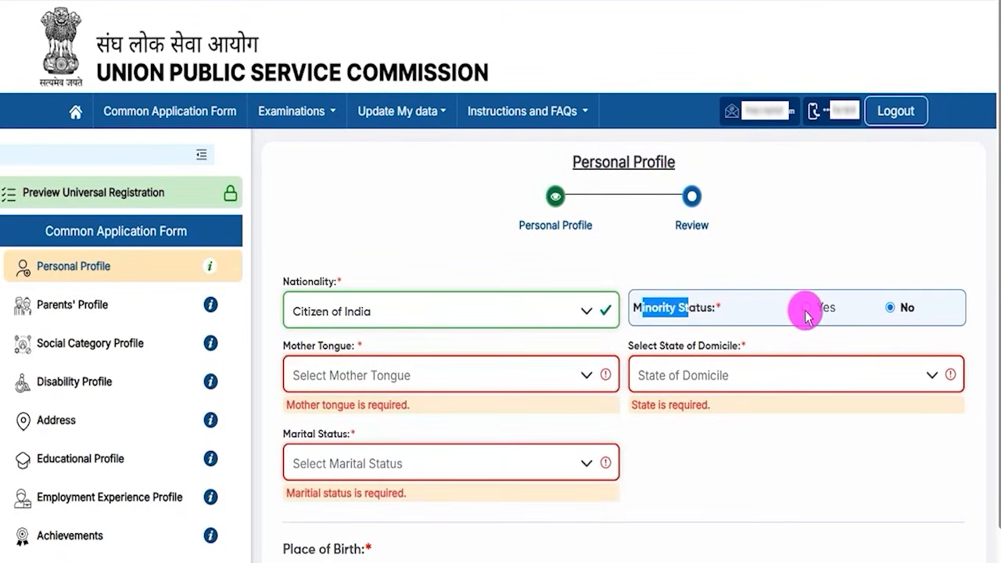
{"action": "left_click", "coordinate": [807, 310]}
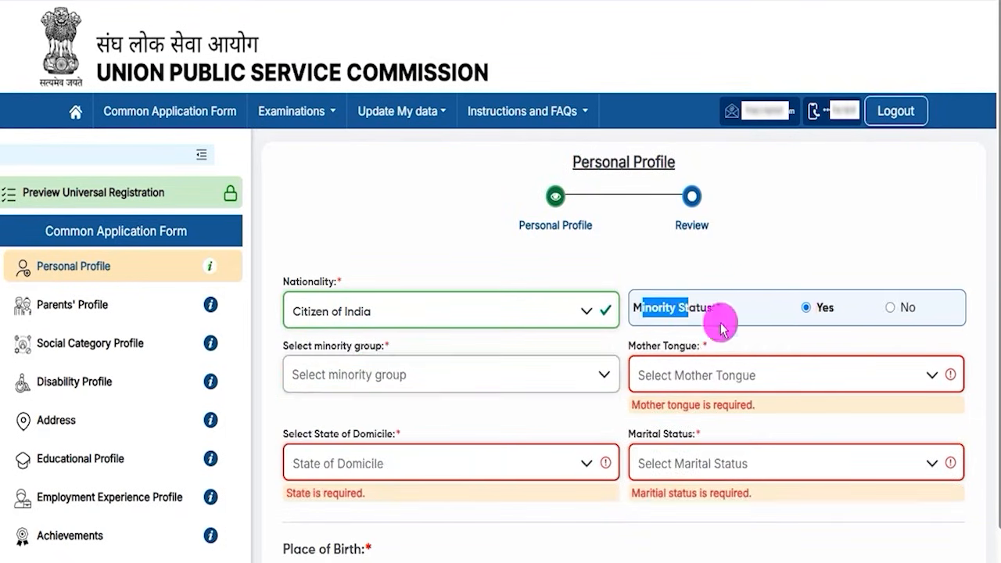
{"action": "left_click", "coordinate": [399, 383]}
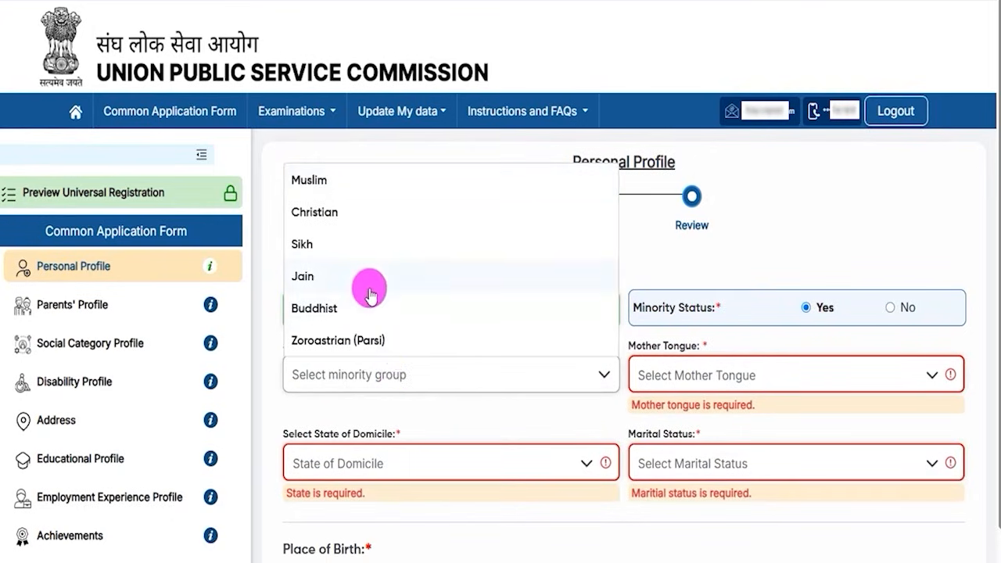
{"action": "left_click", "coordinate": [893, 308]}
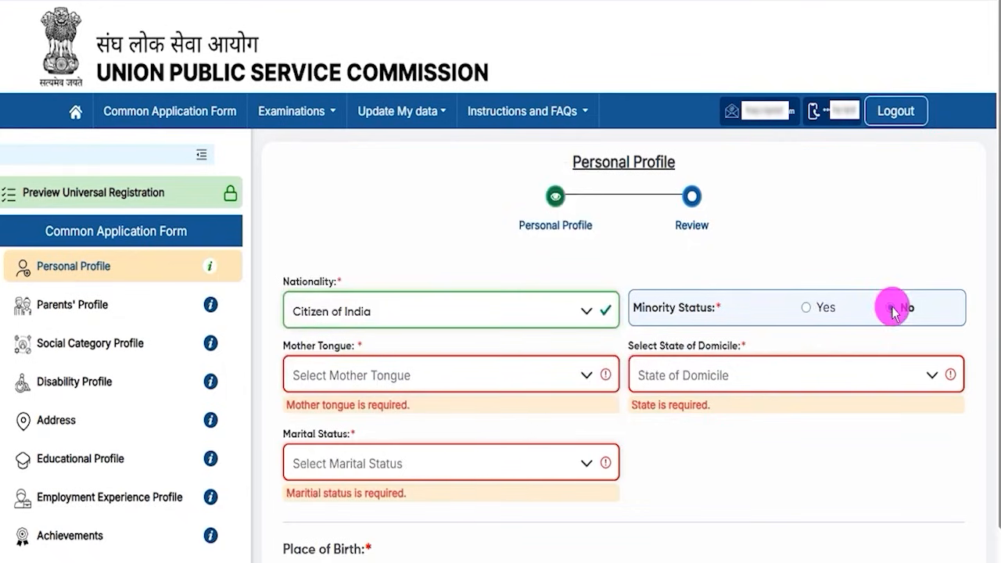
Step: Choose Hindi as mother tongue, Uttar Pradesh as domicile, and Unmarried as marital status
{"action": "left_click", "coordinate": [332, 376]}
{"action": "left_click", "coordinate": [318, 346]}
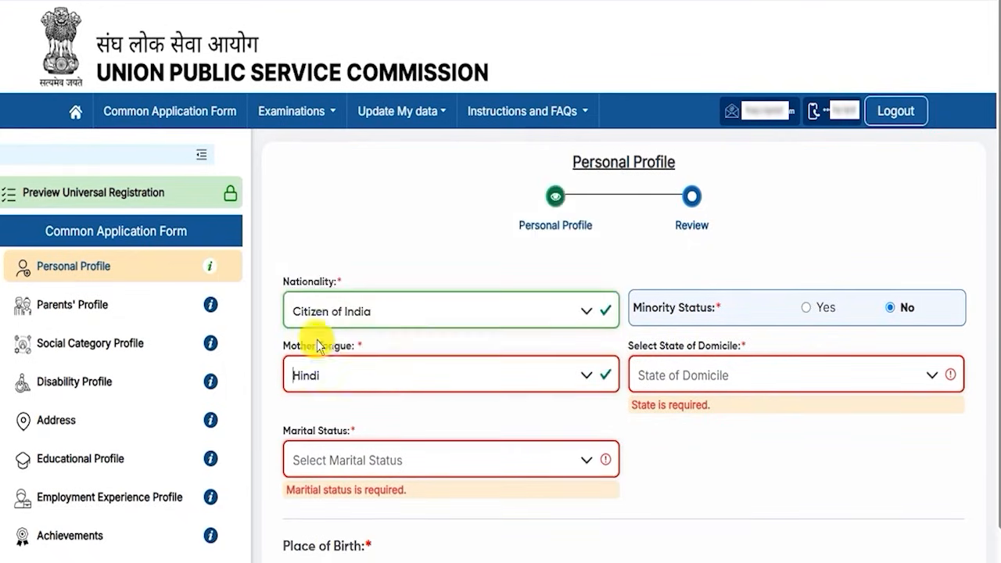
{"action": "left_click", "coordinate": [718, 377]}
{"action": "scroll", "coordinate": [728, 325], "scroll_direction": "down", "scroll_amount": 10}
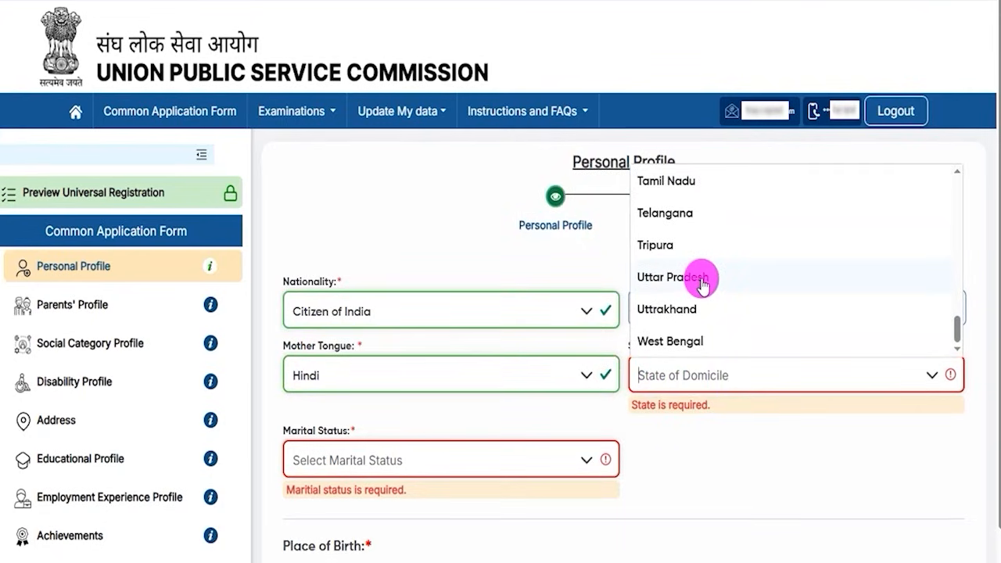
{"action": "left_click", "coordinate": [700, 280]}
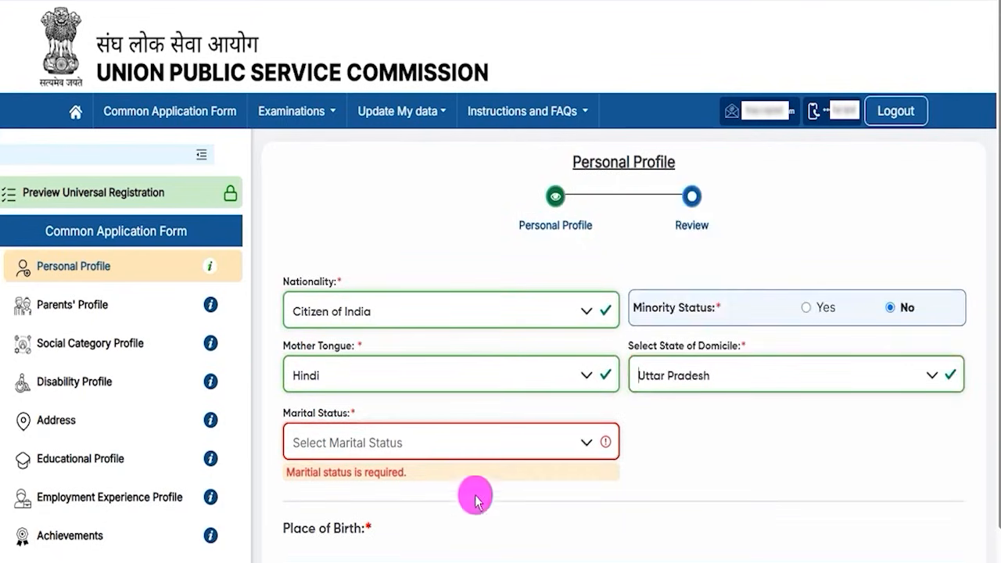
{"action": "left_click", "coordinate": [357, 442]}
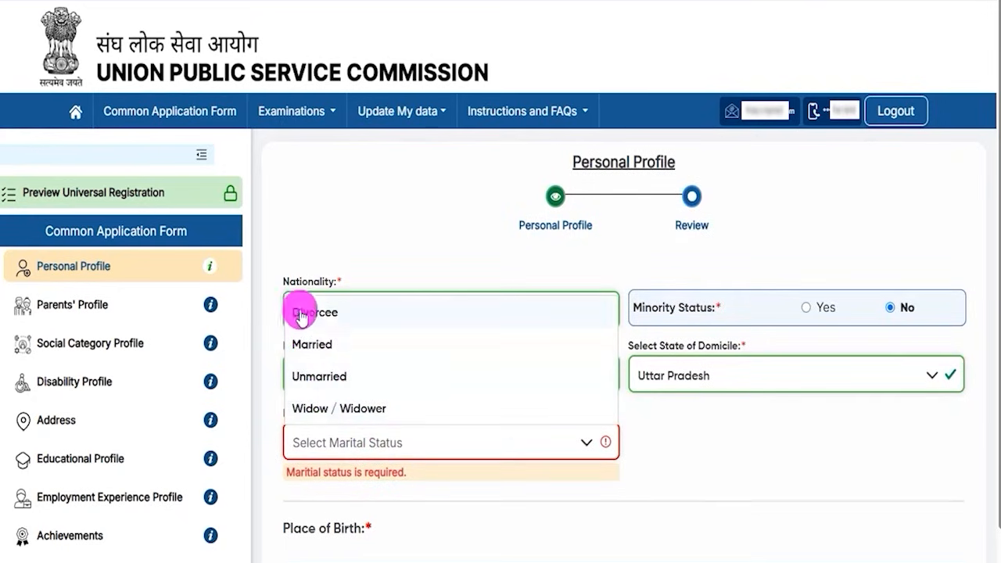
{"action": "left_click", "coordinate": [320, 376]}
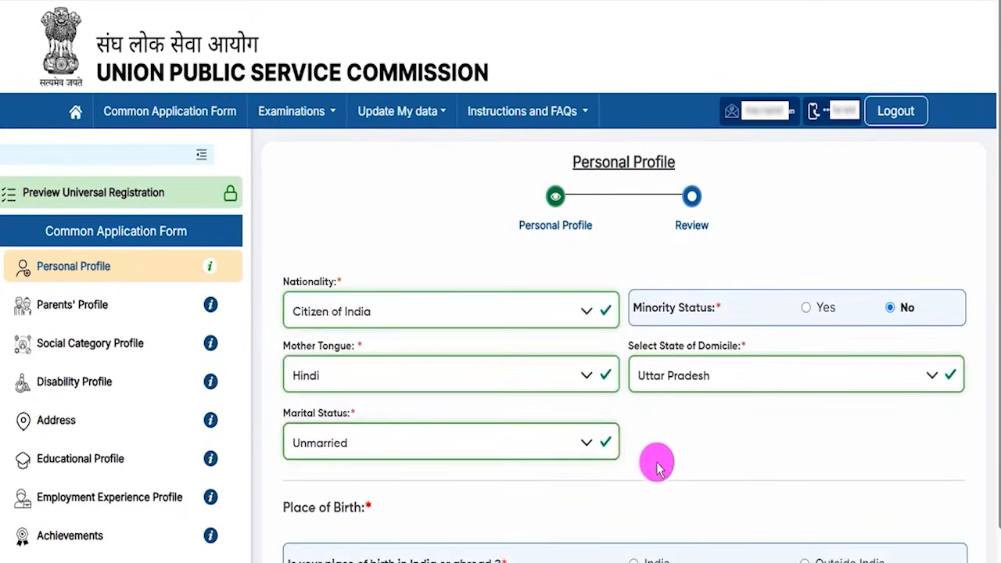
Step: Set place of birth to India, state Uttar Pradesh, district Ayodhya
{"action": "scroll", "coordinate": [657, 468], "scroll_direction": "down", "scroll_amount": 4}
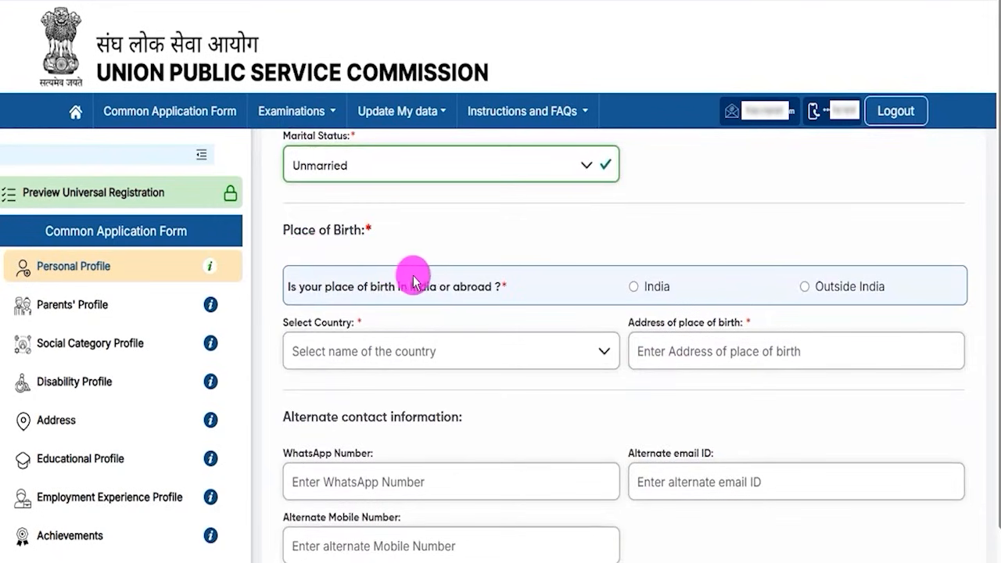
{"action": "left_click", "coordinate": [634, 288]}
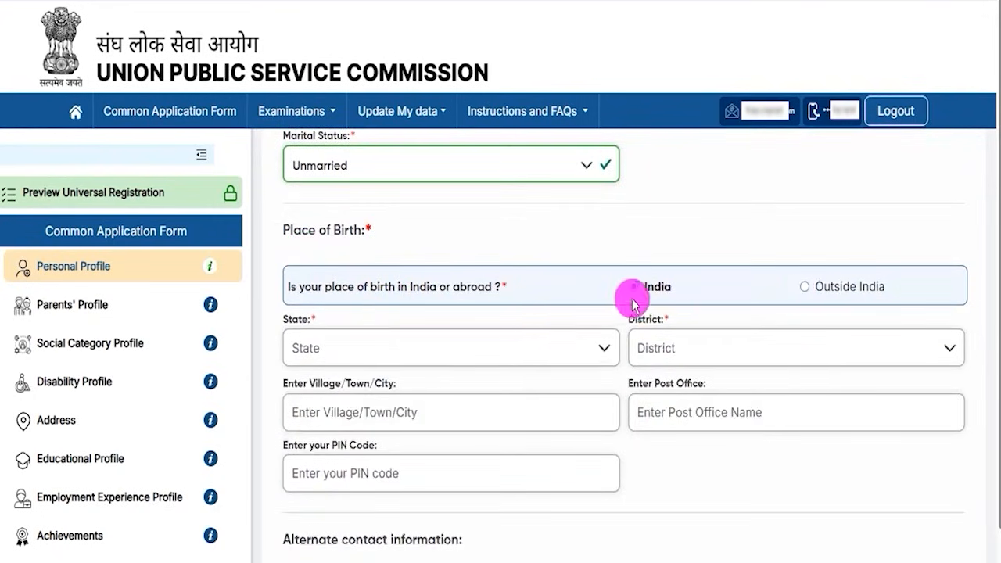
{"action": "left_click", "coordinate": [351, 346]}
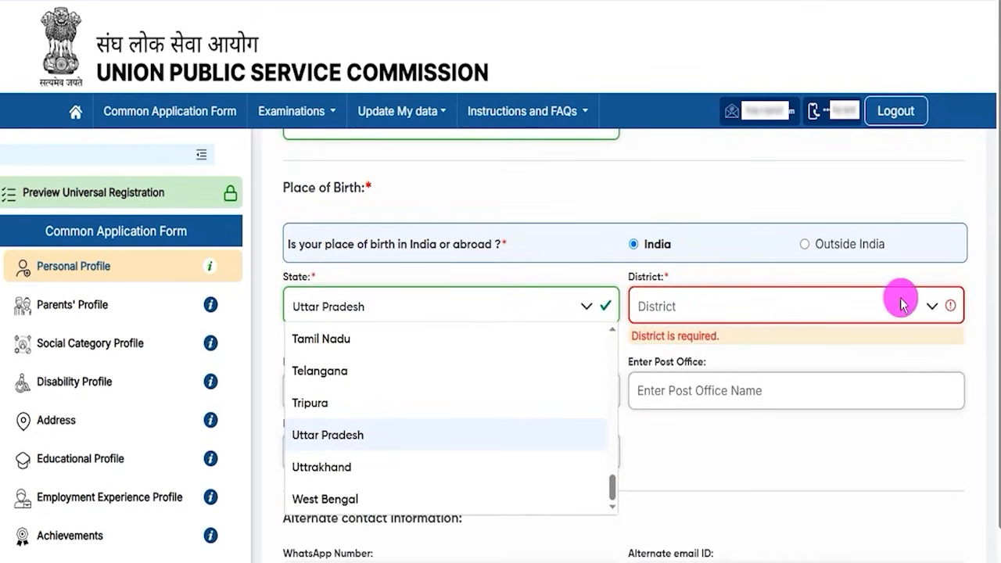
{"action": "left_click", "coordinate": [904, 305]}
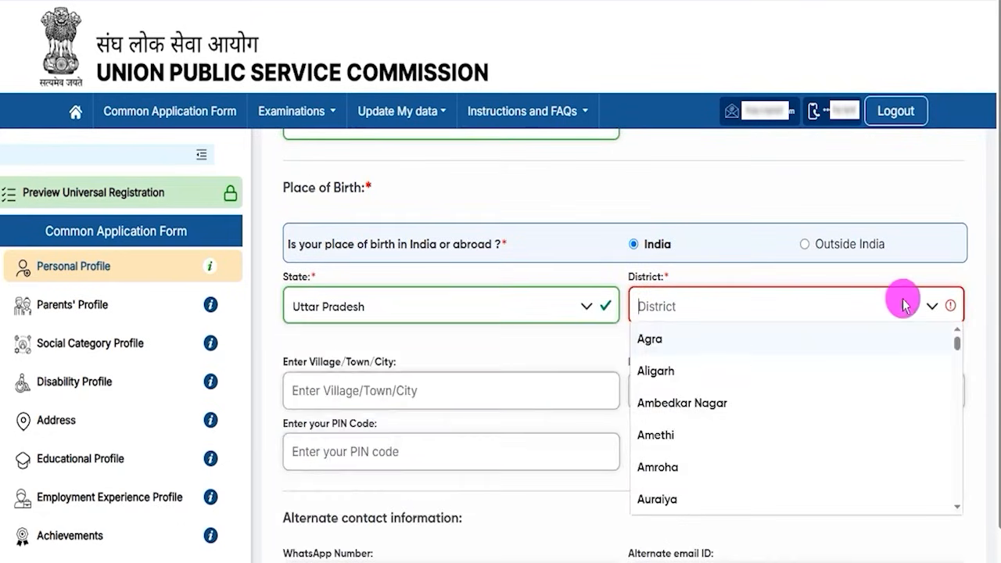
{"action": "scroll", "coordinate": [665, 465], "scroll_direction": "down", "scroll_amount": 1}
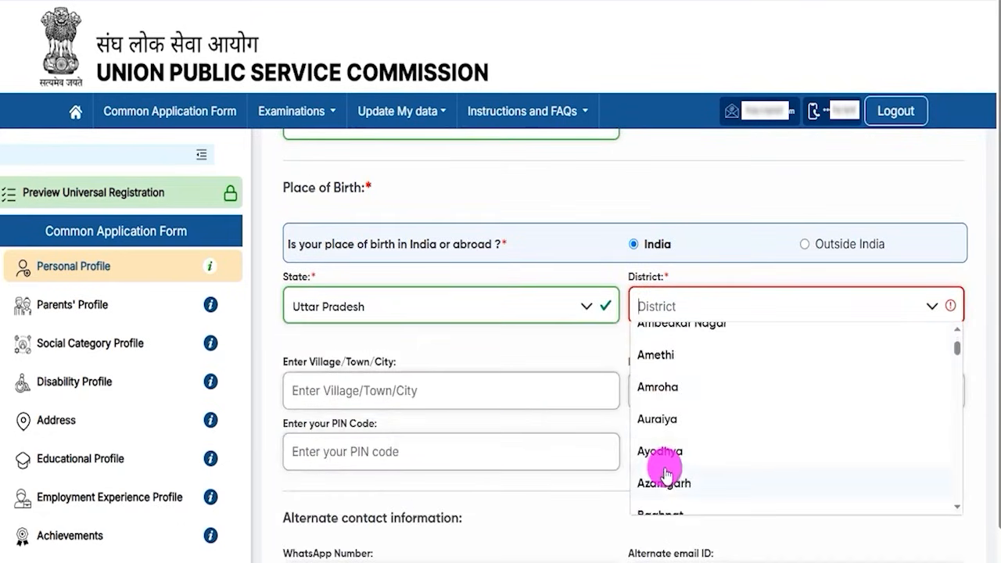
{"action": "left_click", "coordinate": [661, 453]}
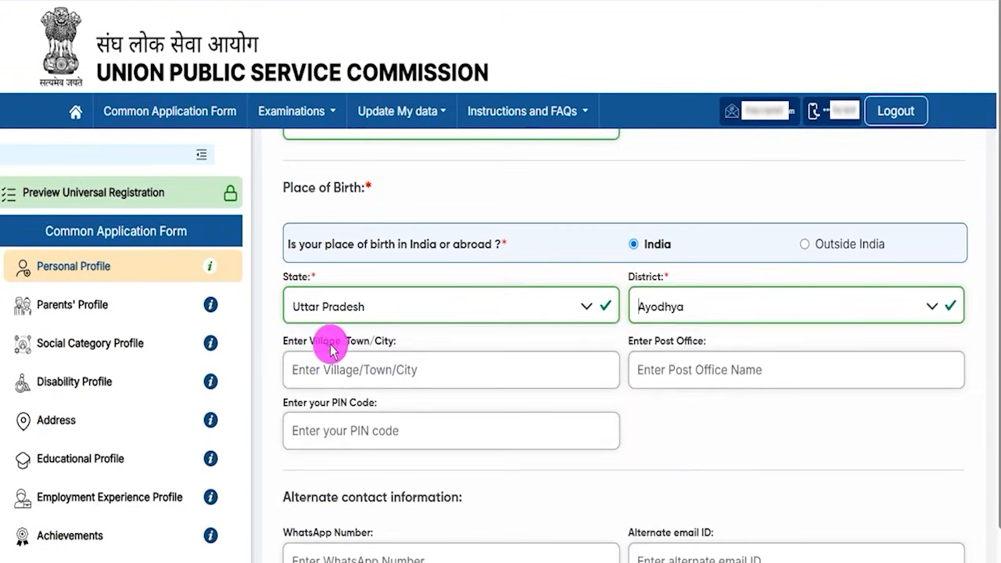
Step: Fill in the village/town/city, post office and PIN code address fields
{"action": "left_click", "coordinate": [343, 369]}
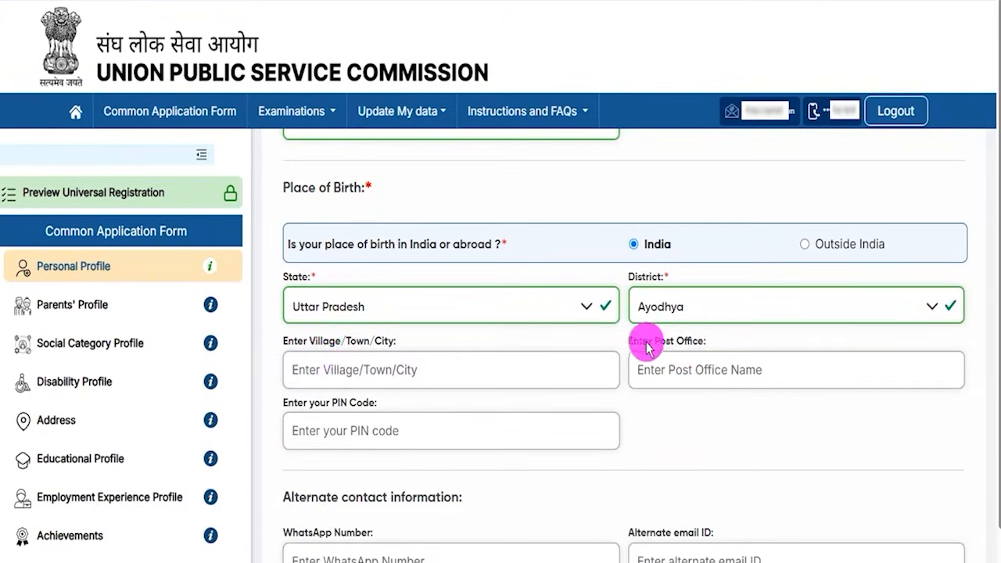
{"action": "left_click_drag", "start_coordinate": [643, 342], "coordinate": [680, 346]}
{"action": "left_click", "coordinate": [674, 377]}
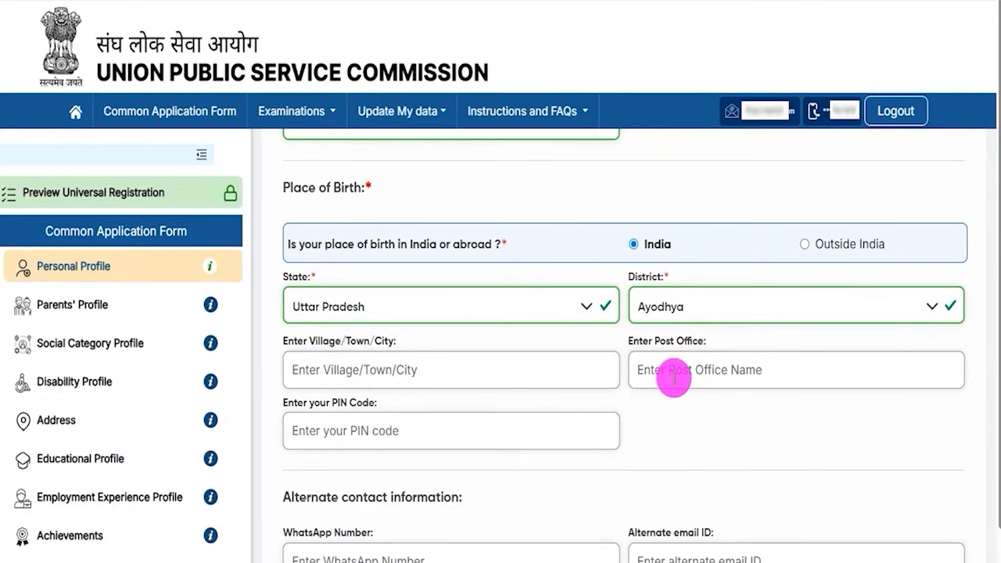
{"action": "left_click", "coordinate": [367, 431]}
{"action": "scroll", "coordinate": [540, 441], "scroll_direction": "down", "scroll_amount": 1}
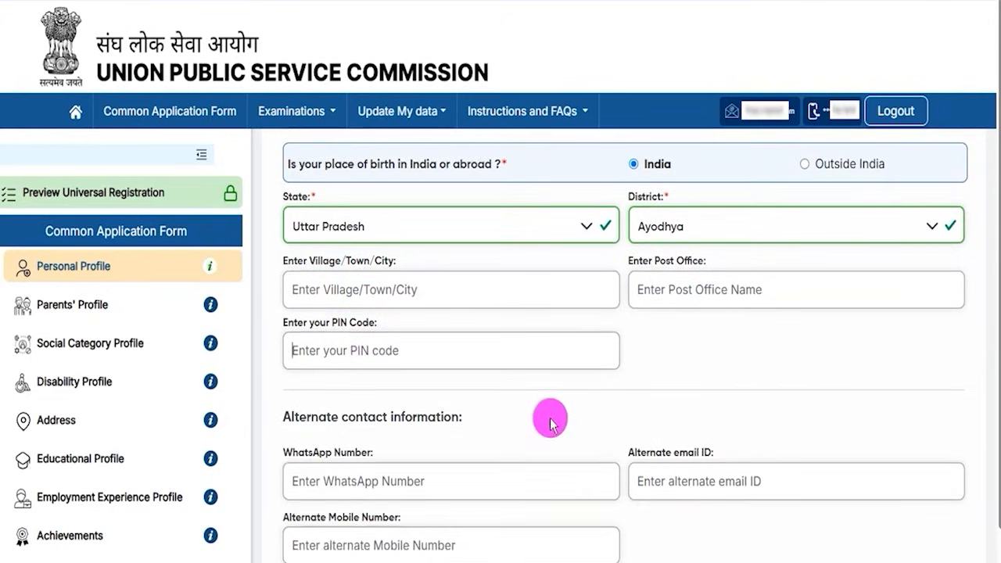
{"action": "scroll", "coordinate": [990, 469], "scroll_direction": "down", "scroll_amount": 1}
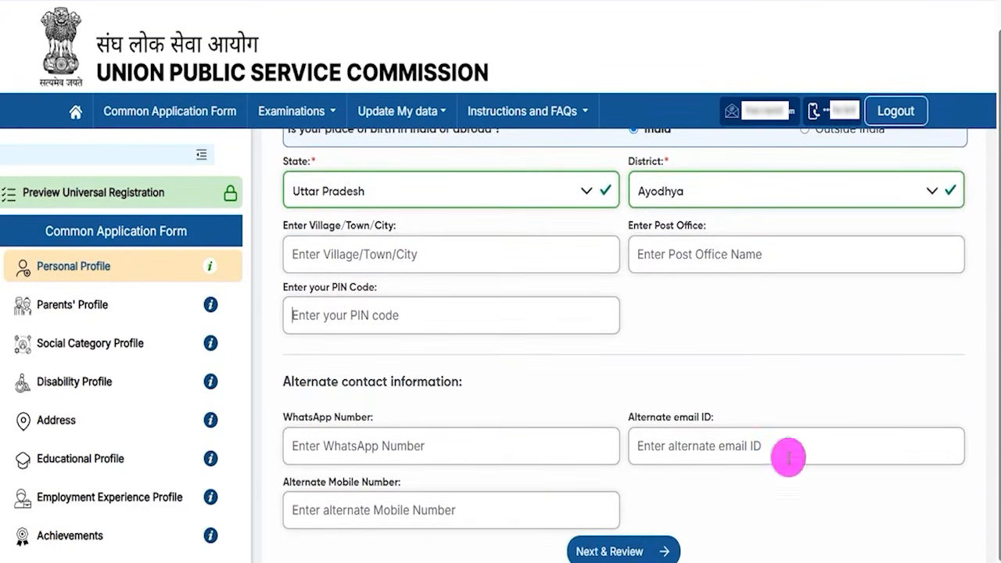
Step: Fill the alternate WhatsApp, email and mobile fields, then review and submit the Personal Profile
{"action": "left_click_drag", "start_coordinate": [309, 385], "coordinate": [401, 385]}
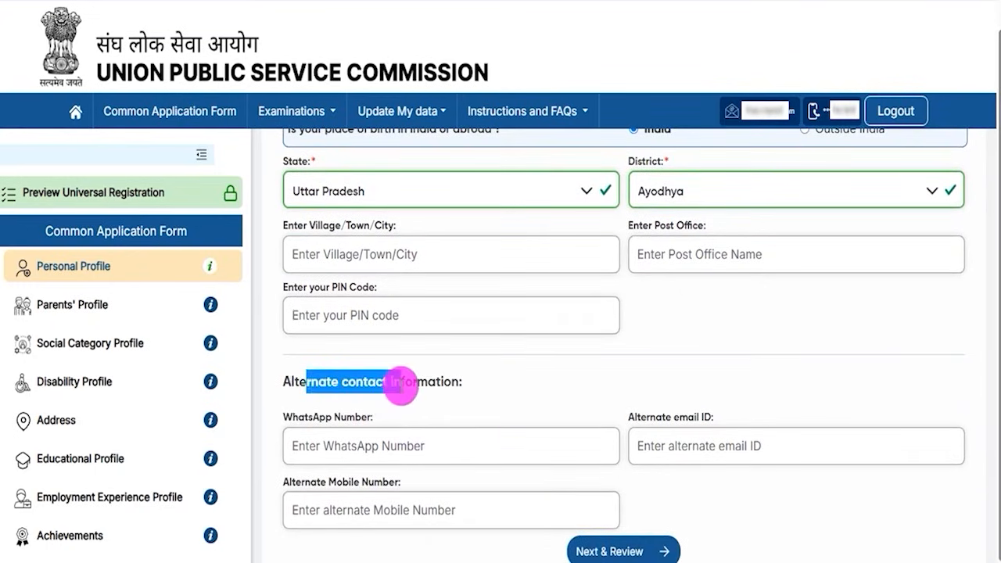
{"action": "left_click", "coordinate": [336, 444]}
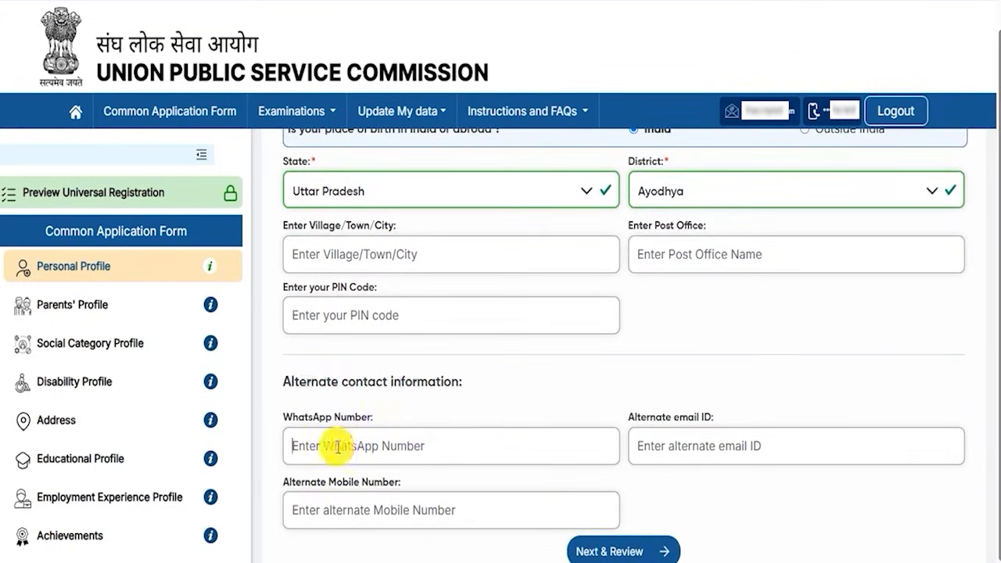
{"action": "left_click_drag", "start_coordinate": [649, 420], "coordinate": [680, 420]}
{"action": "left_click", "coordinate": [684, 443]}
{"action": "left_click_drag", "start_coordinate": [311, 482], "coordinate": [376, 510]}
{"action": "left_click", "coordinate": [374, 509]}
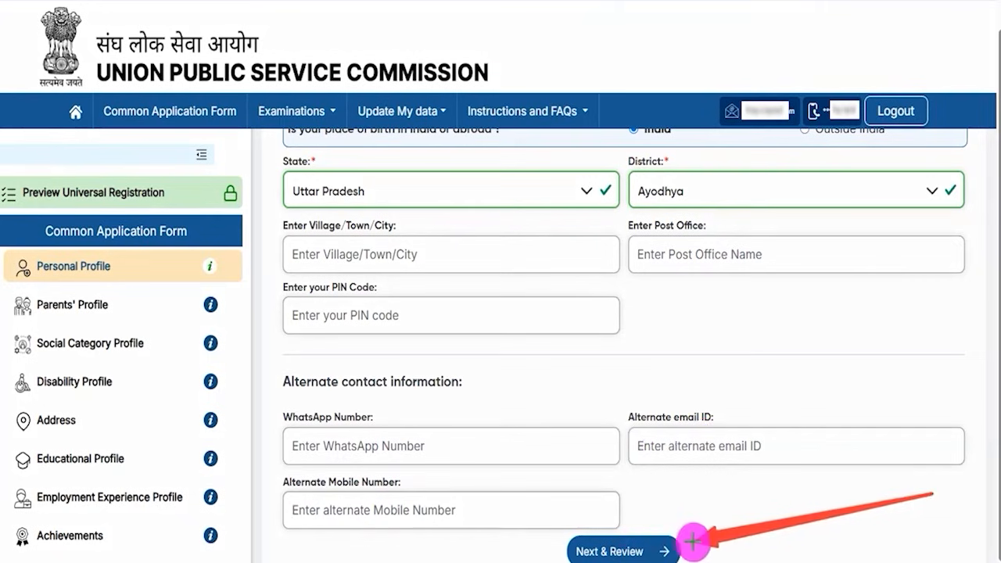
{"action": "left_click", "coordinate": [665, 551]}
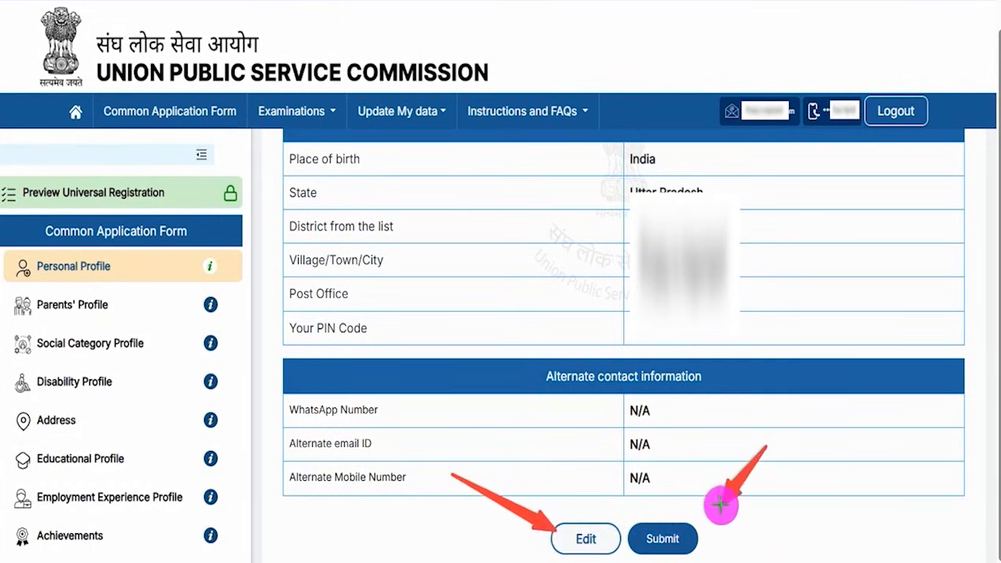
{"action": "left_click", "coordinate": [664, 538]}
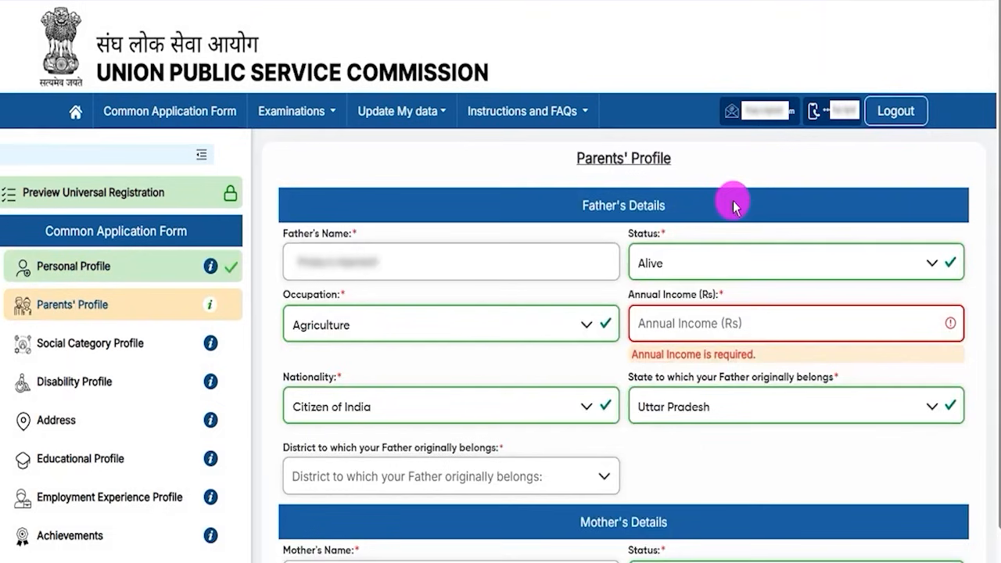
{"action": "left_click_drag", "start_coordinate": [586, 160], "coordinate": [657, 161]}
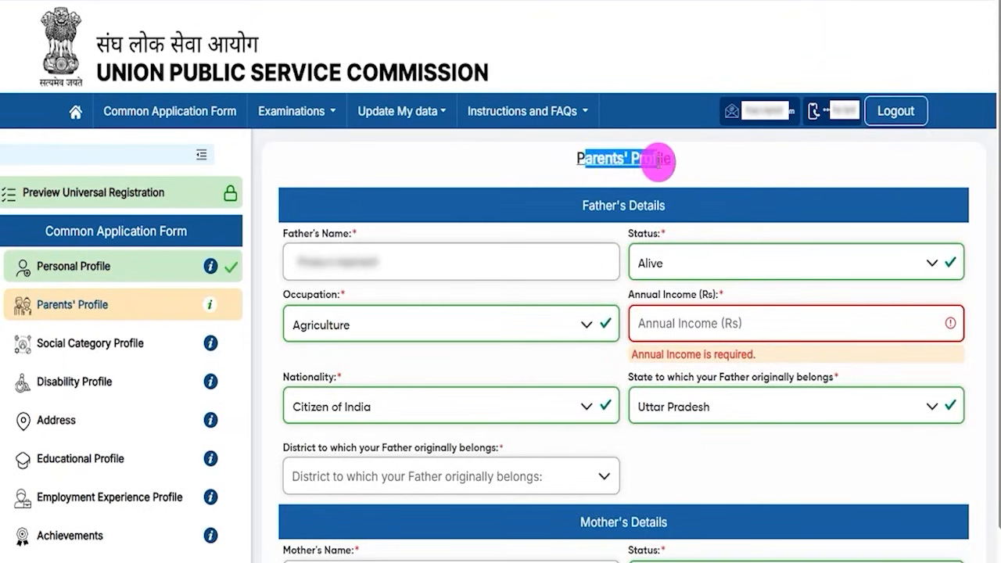
{"action": "left_click_drag", "start_coordinate": [284, 233], "coordinate": [338, 243]}
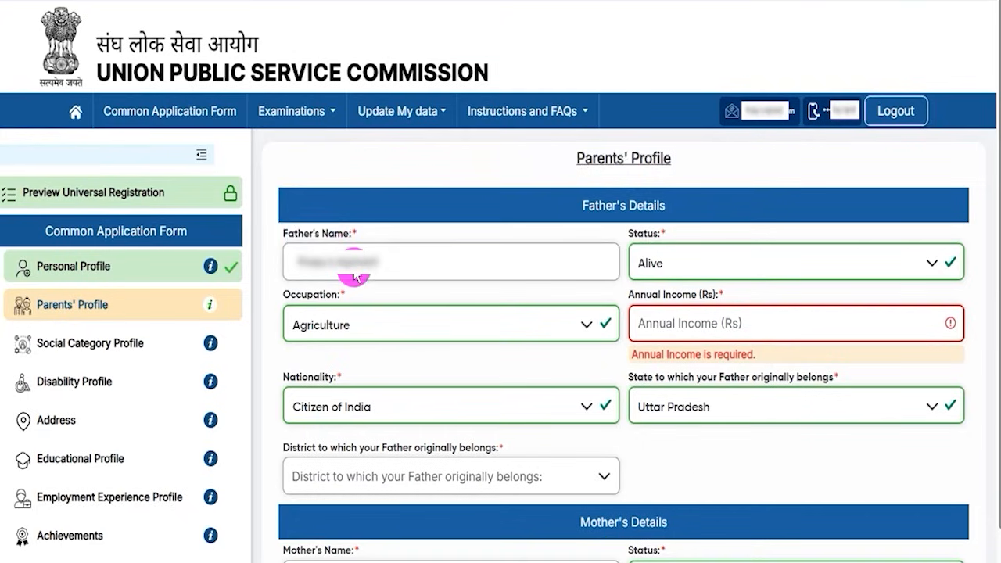
{"action": "left_click", "coordinate": [664, 259]}
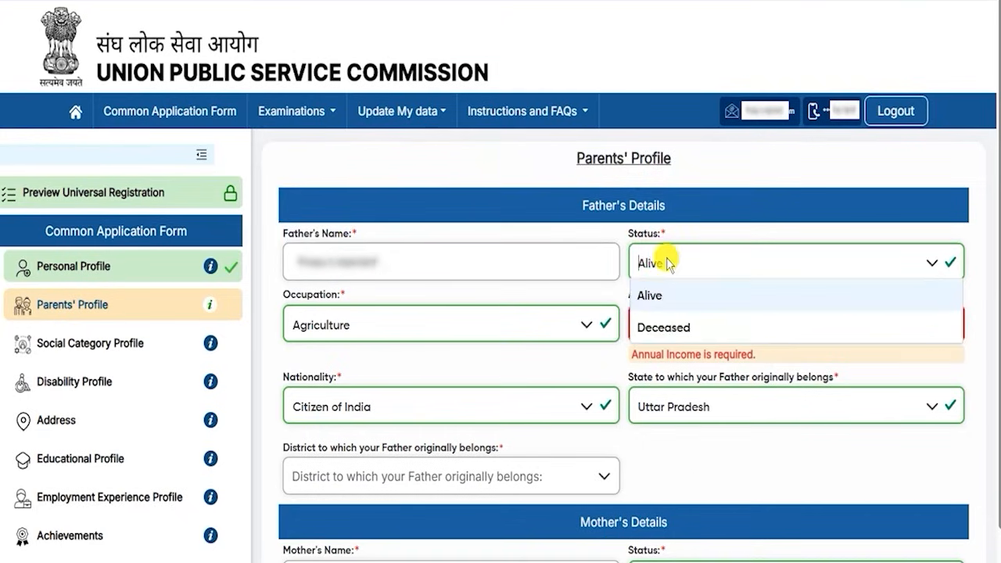
{"action": "left_click", "coordinate": [657, 304]}
{"action": "left_click", "coordinate": [351, 331]}
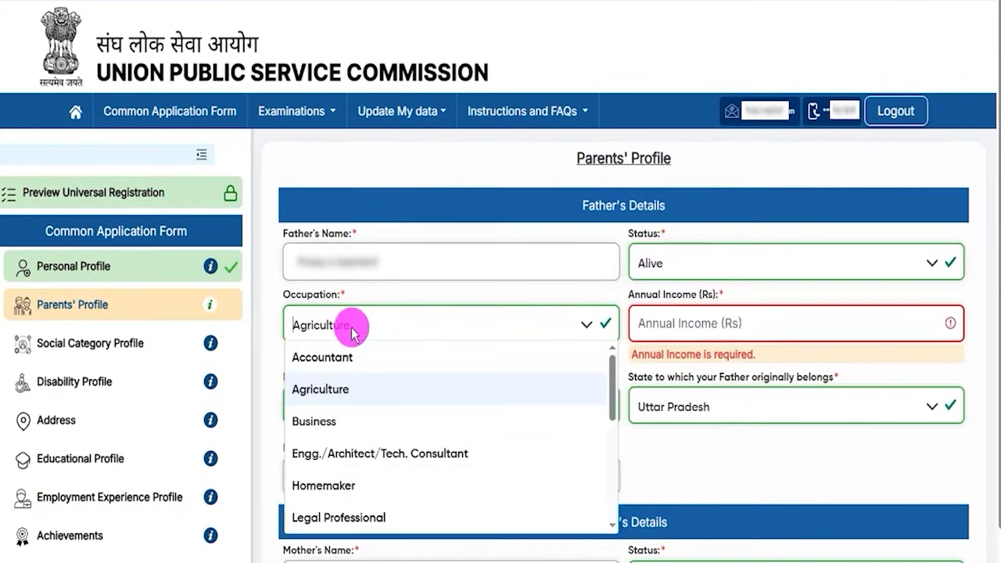
{"action": "left_click", "coordinate": [323, 392]}
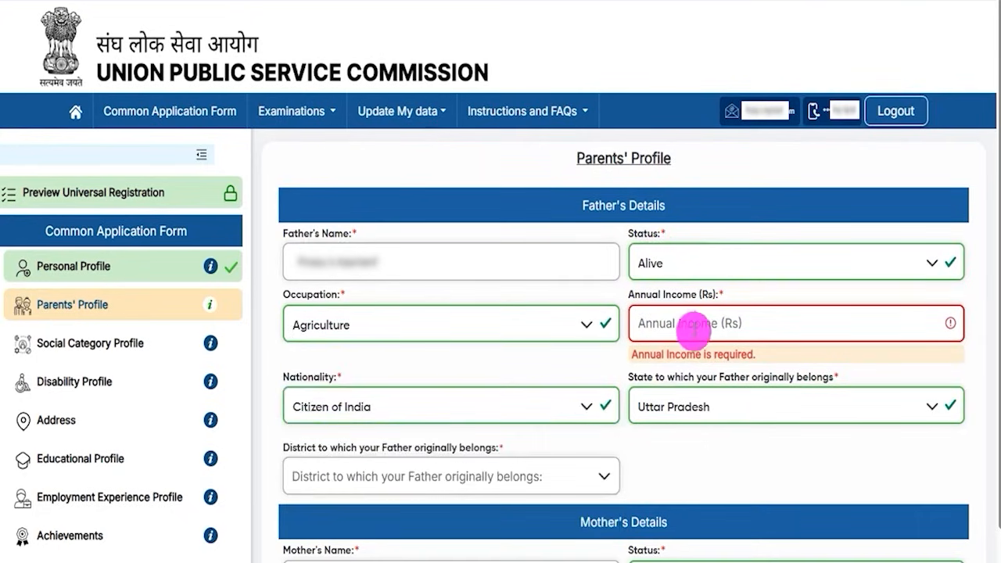
{"action": "left_click_drag", "start_coordinate": [654, 302], "coordinate": [693, 292]}
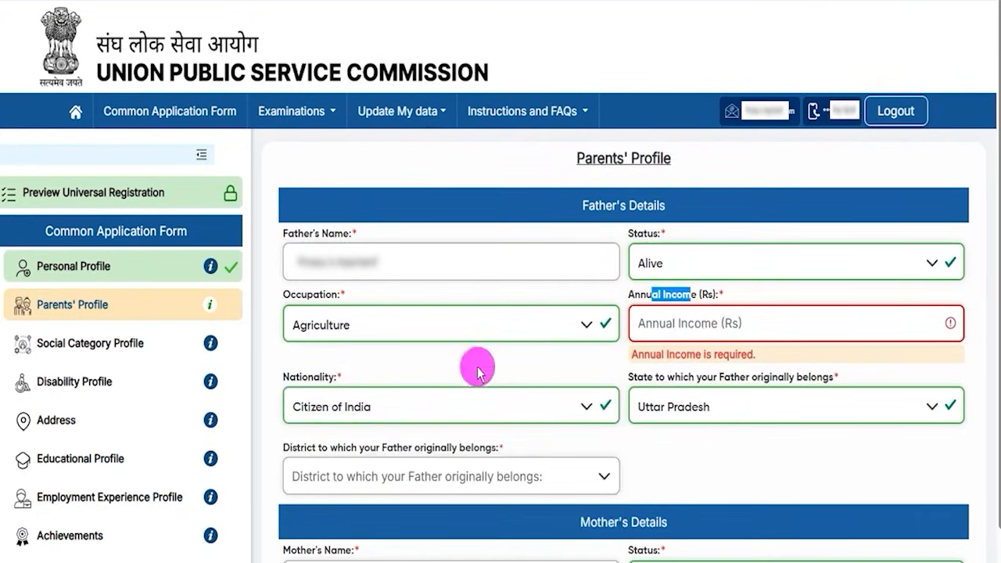
{"action": "left_click_drag", "start_coordinate": [299, 378], "coordinate": [329, 383]}
{"action": "left_click", "coordinate": [344, 398]}
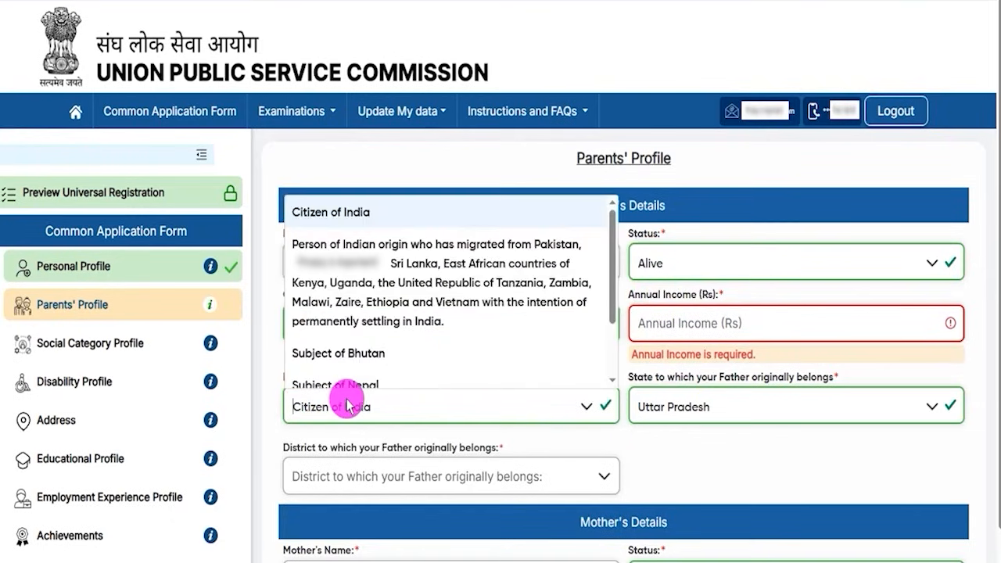
{"action": "left_click", "coordinate": [326, 213]}
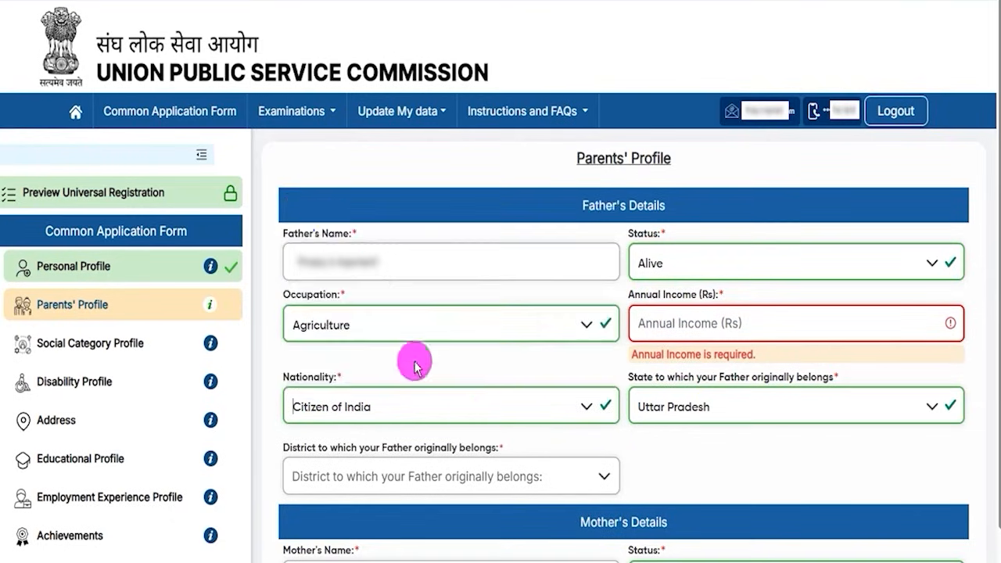
{"action": "left_click", "coordinate": [737, 406]}
{"action": "left_click", "coordinate": [675, 308]}
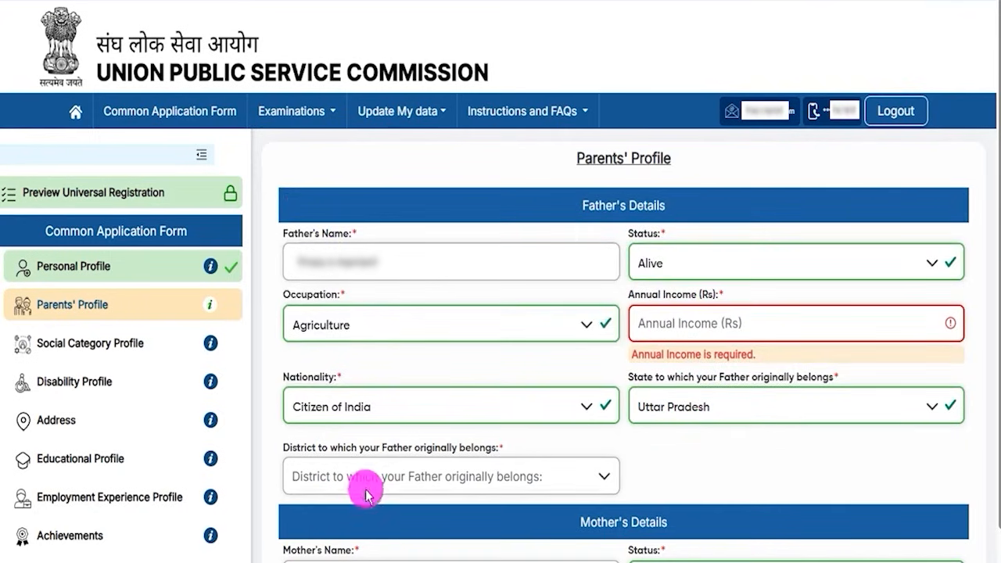
{"action": "left_click", "coordinate": [367, 493]}
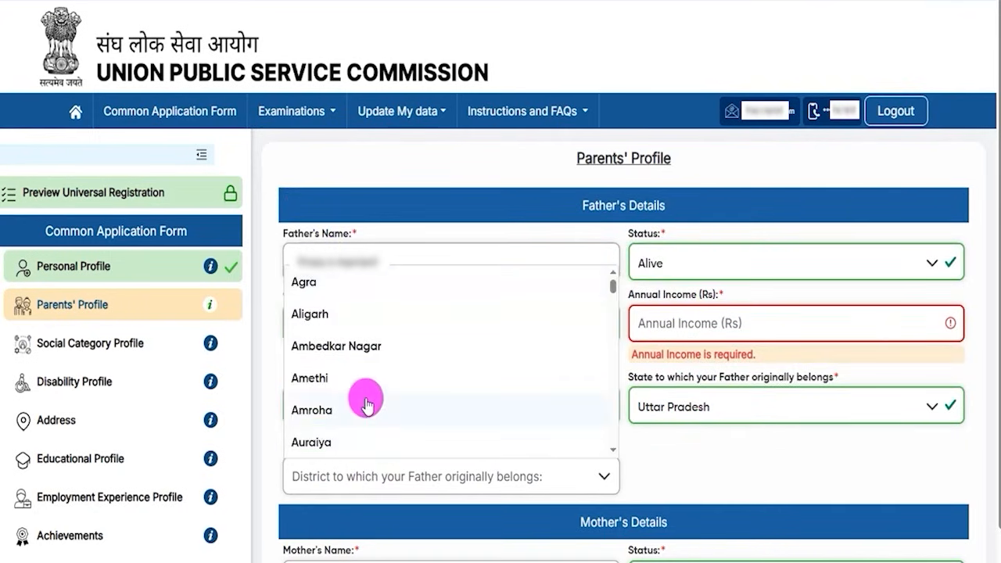
{"action": "left_click", "coordinate": [644, 468]}
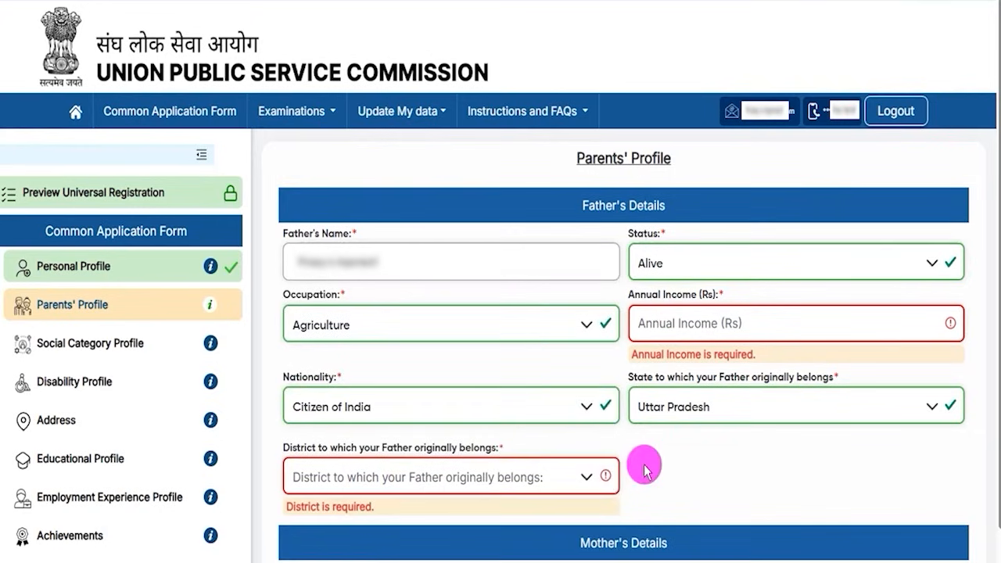
{"action": "left_click_drag", "start_coordinate": [581, 544], "coordinate": [657, 544]}
{"action": "scroll", "coordinate": [694, 518], "scroll_direction": "down", "scroll_amount": 4}
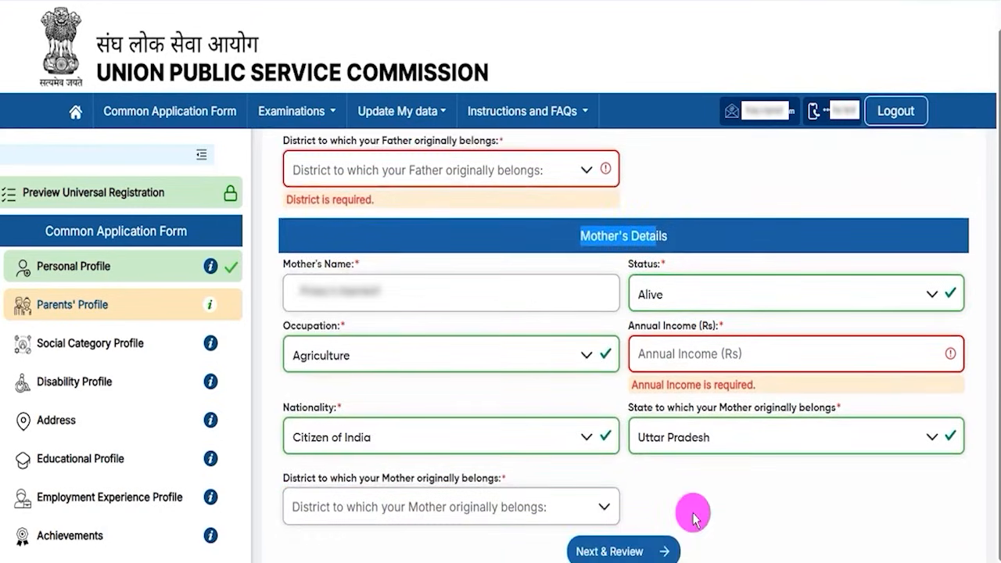
{"action": "left_click", "coordinate": [704, 481]}
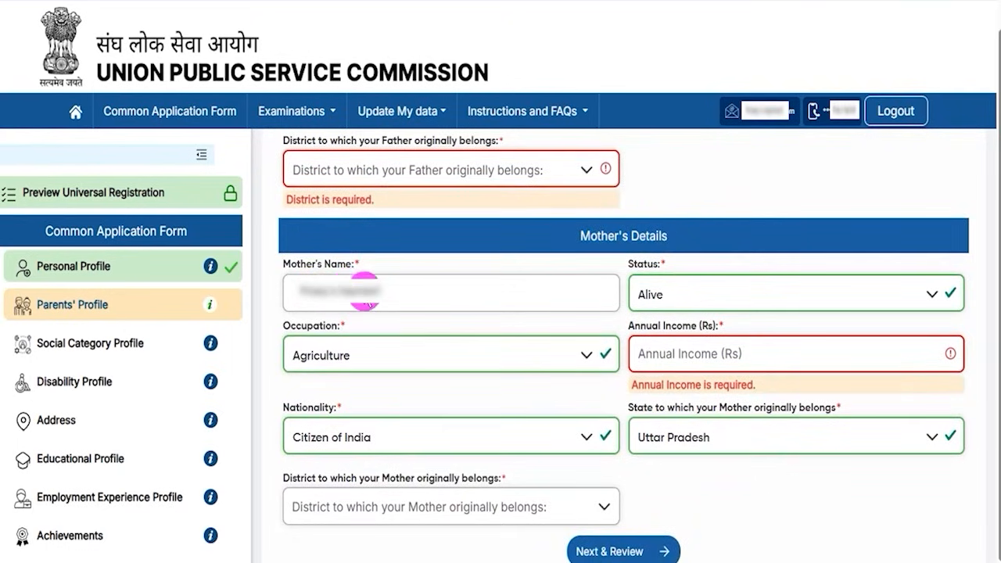
{"action": "left_click", "coordinate": [673, 292]}
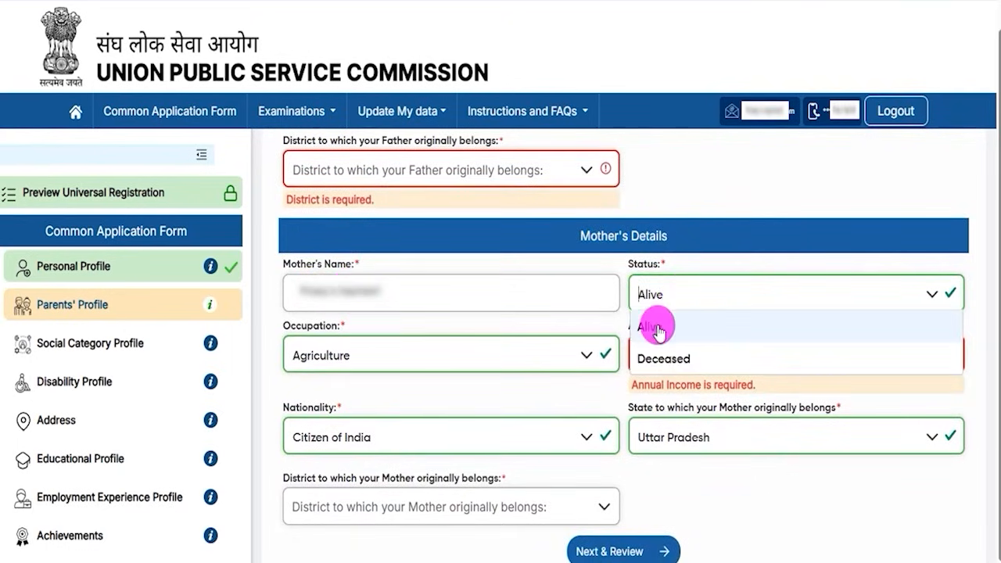
{"action": "left_click", "coordinate": [657, 329]}
{"action": "left_click", "coordinate": [357, 360]}
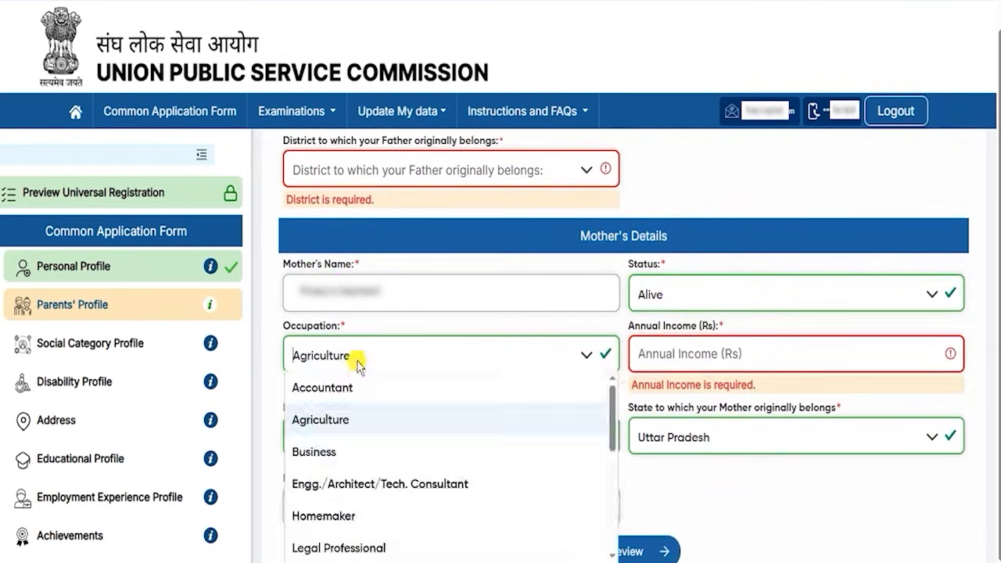
{"action": "left_click", "coordinate": [332, 420]}
{"action": "left_click_drag", "start_coordinate": [650, 325], "coordinate": [675, 344]}
{"action": "left_click", "coordinate": [675, 347]}
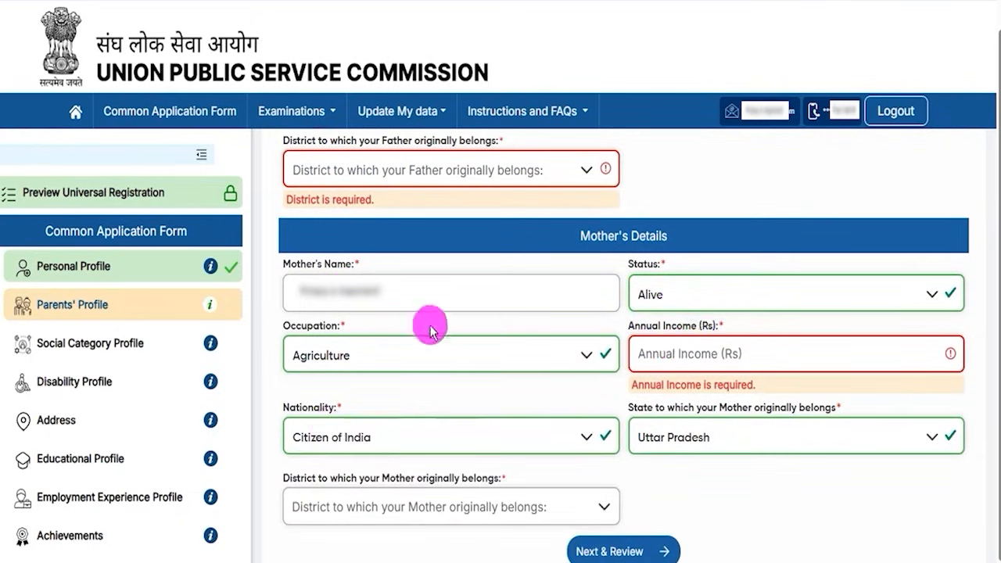
{"action": "left_click", "coordinate": [335, 432]}
{"action": "left_click", "coordinate": [324, 242]}
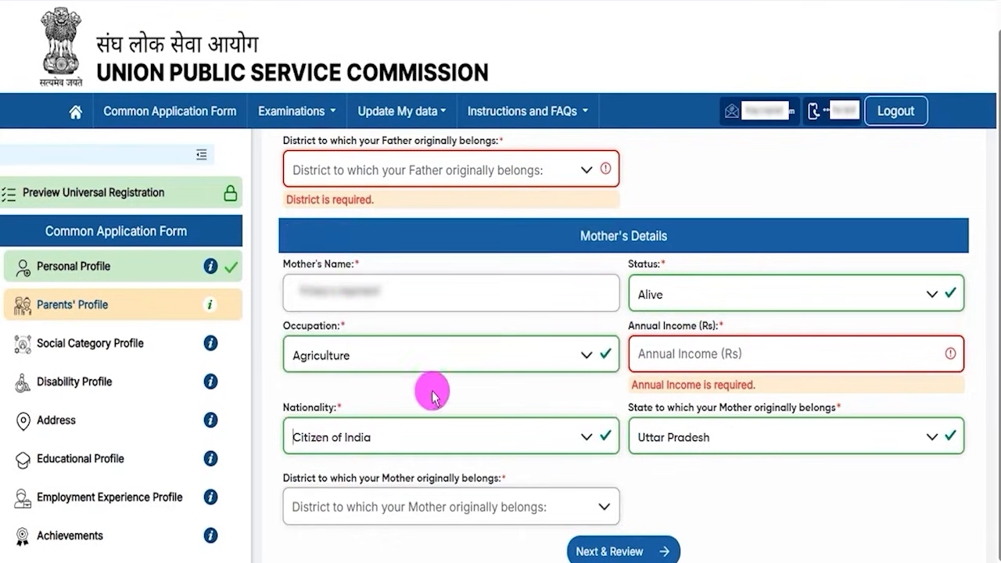
{"action": "left_click", "coordinate": [728, 448]}
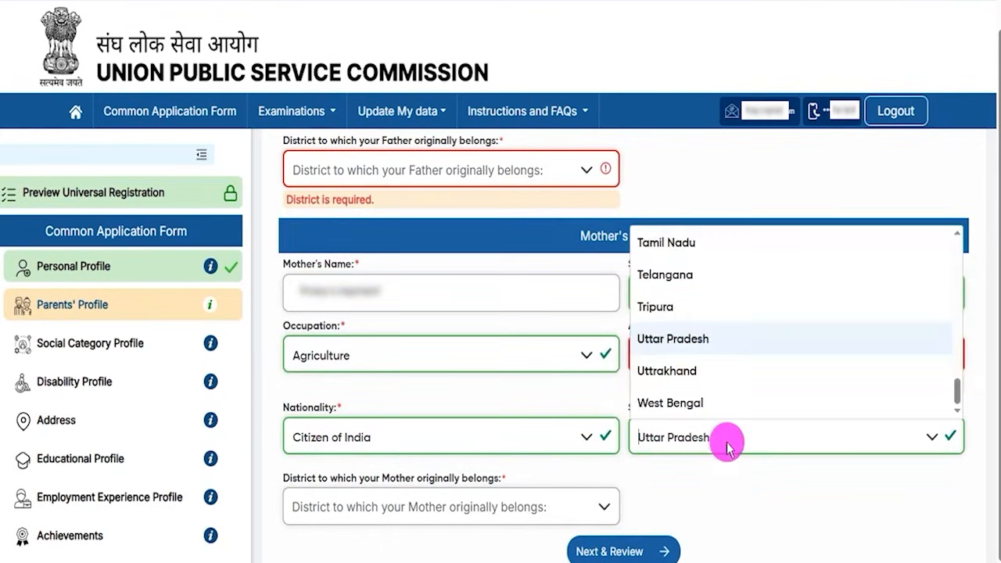
{"action": "left_click", "coordinate": [374, 514]}
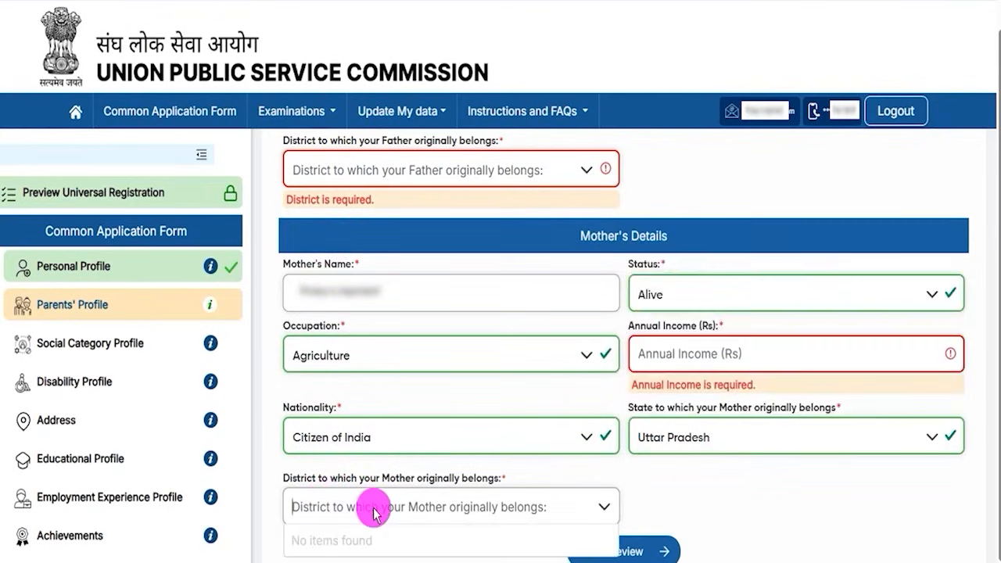
{"action": "left_click", "coordinate": [731, 509]}
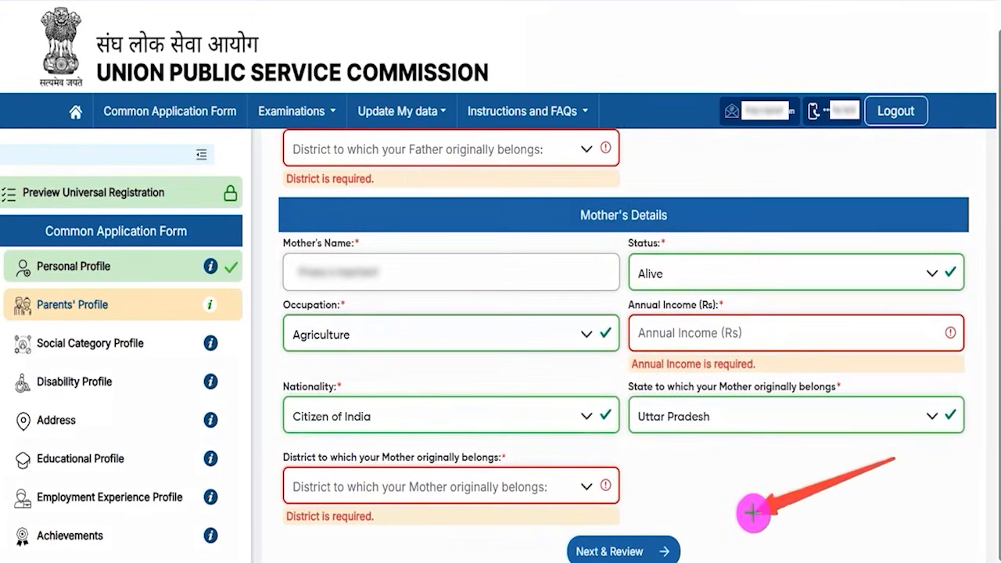
Step: Review the parents' details table and submit the Parents' Profile
{"action": "left_click", "coordinate": [674, 543]}
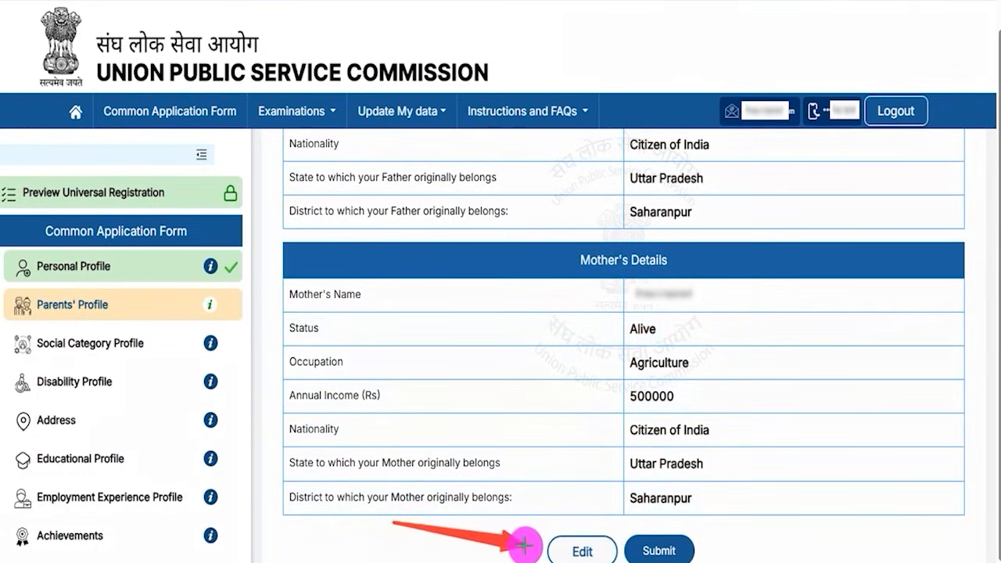
{"action": "left_click", "coordinate": [692, 550]}
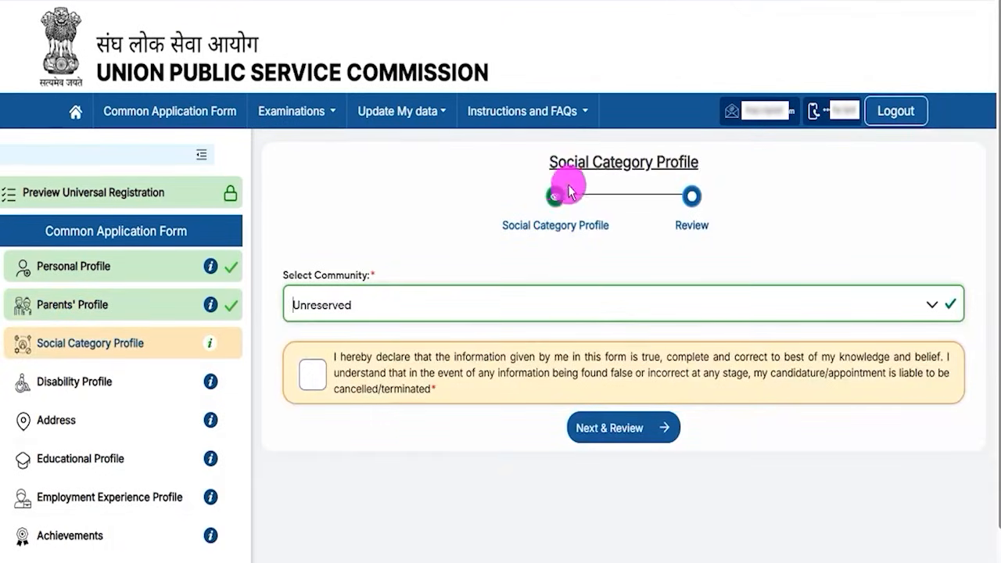
Step: Set the community to ST and enter the certificate number and issuing office fields
{"action": "left_click_drag", "start_coordinate": [566, 162], "coordinate": [671, 162]}
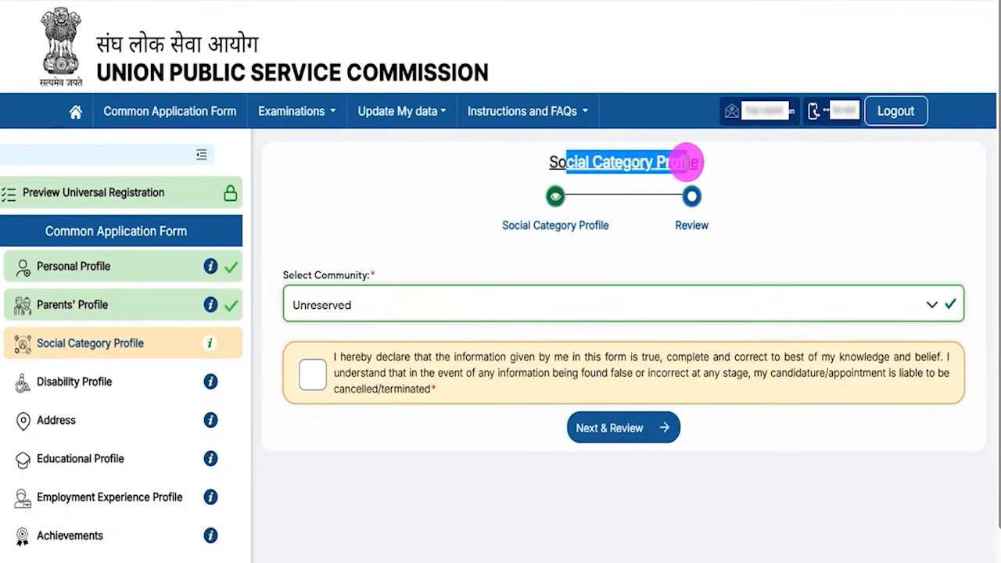
{"action": "left_click", "coordinate": [386, 309]}
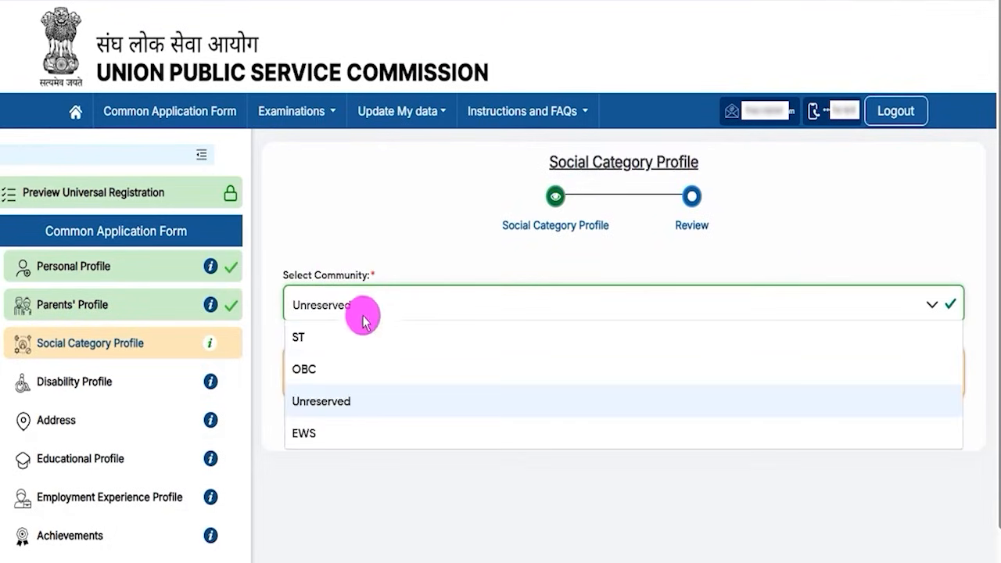
{"action": "left_click", "coordinate": [300, 341]}
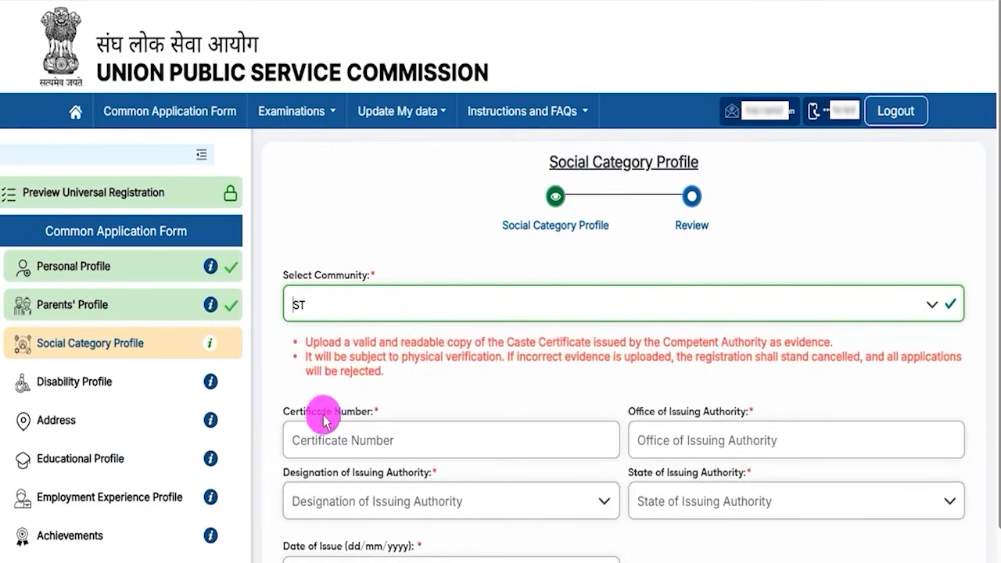
{"action": "left_click_drag", "start_coordinate": [299, 417], "coordinate": [351, 412]}
{"action": "left_click", "coordinate": [346, 438]}
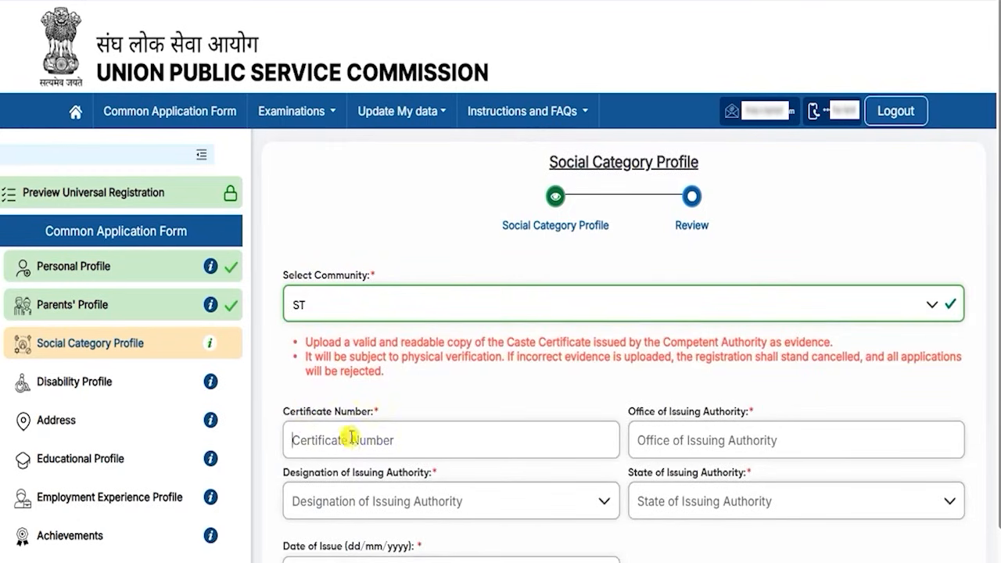
{"action": "left_click_drag", "start_coordinate": [654, 415], "coordinate": [715, 413]}
{"action": "left_click", "coordinate": [693, 440]}
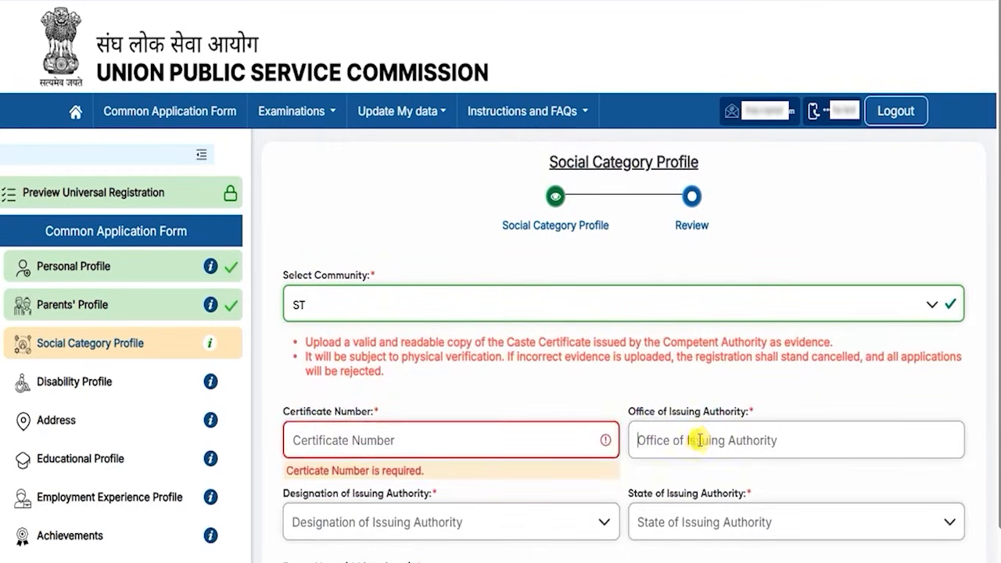
{"action": "scroll", "coordinate": [698, 440], "scroll_direction": "down", "scroll_amount": 4}
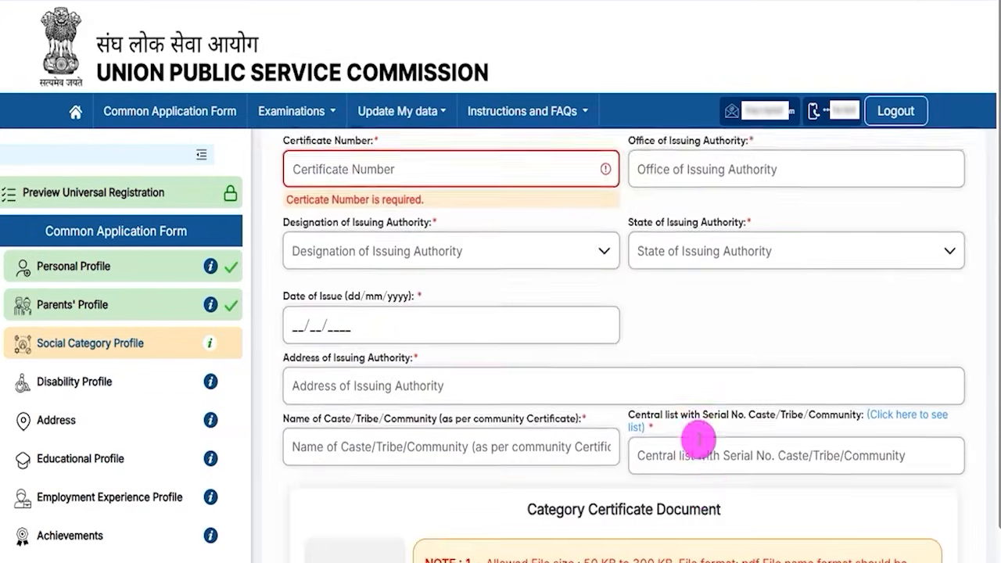
{"action": "scroll", "coordinate": [689, 403], "scroll_direction": "up", "scroll_amount": 1}
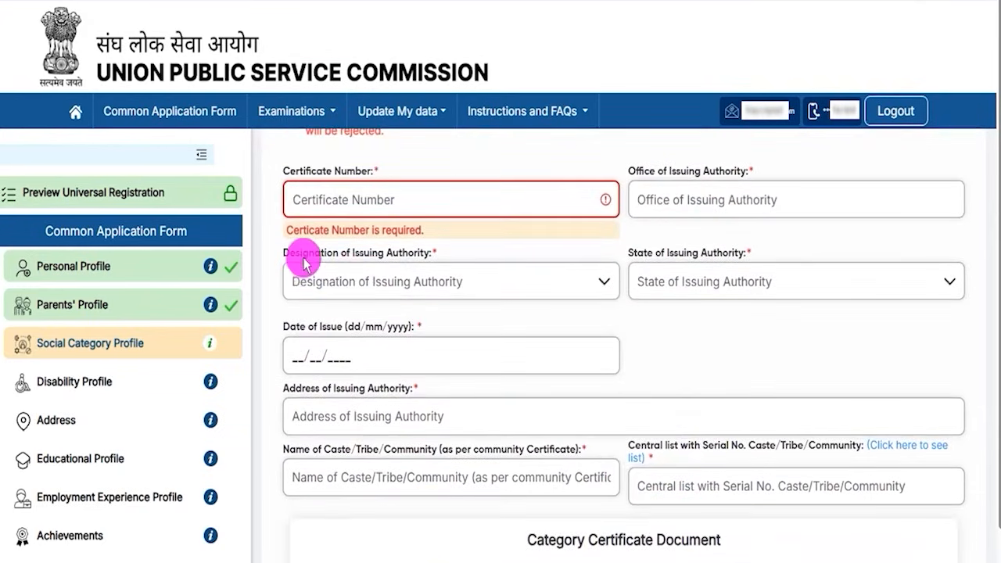
Step: Choose Collector as issuing authority designation and Uttar Pradesh as its state
{"action": "left_click_drag", "start_coordinate": [302, 253], "coordinate": [398, 258]}
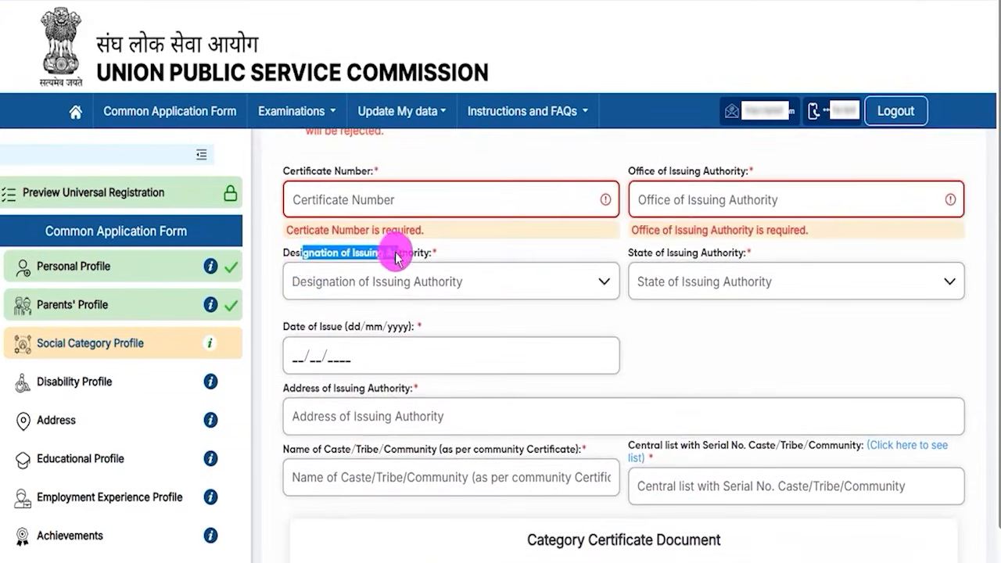
{"action": "left_click", "coordinate": [365, 283]}
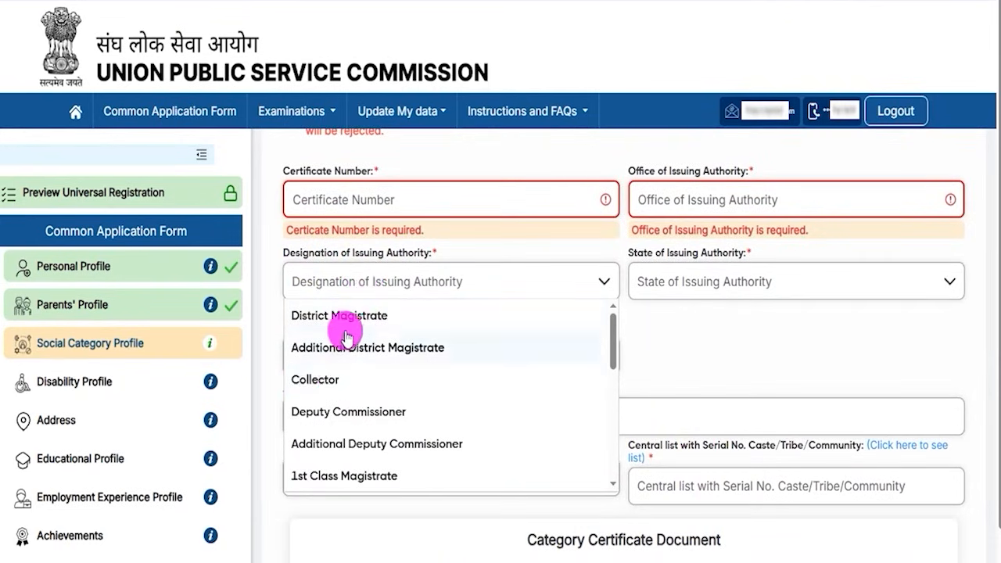
{"action": "left_click", "coordinate": [325, 386]}
{"action": "left_click", "coordinate": [758, 282]}
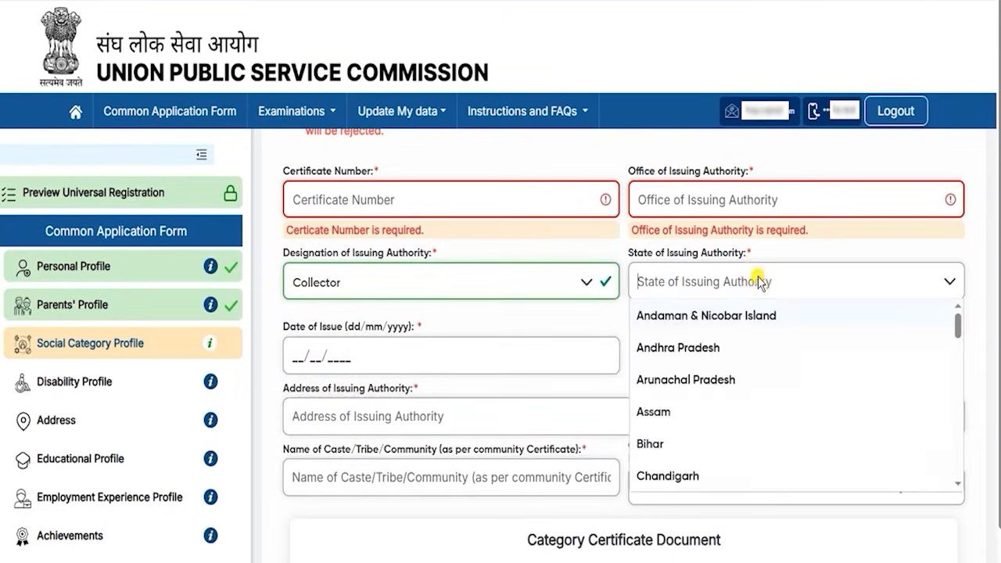
{"action": "scroll", "coordinate": [722, 388], "scroll_direction": "down", "scroll_amount": 12}
{"action": "scroll", "coordinate": [670, 446], "scroll_direction": "down", "scroll_amount": 3}
{"action": "left_click", "coordinate": [670, 407]}
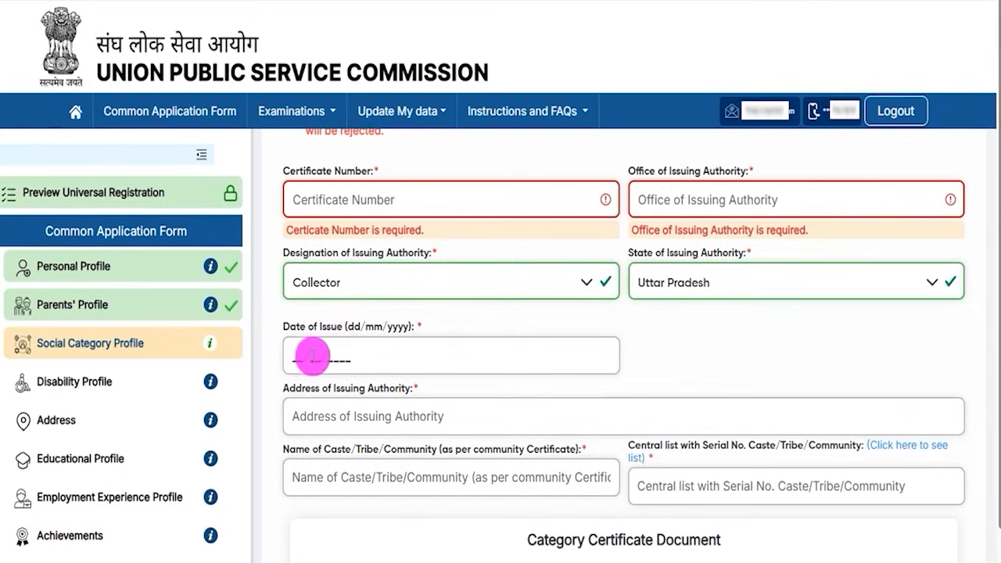
{"action": "scroll", "coordinate": [380, 363], "scroll_direction": "down", "scroll_amount": 2}
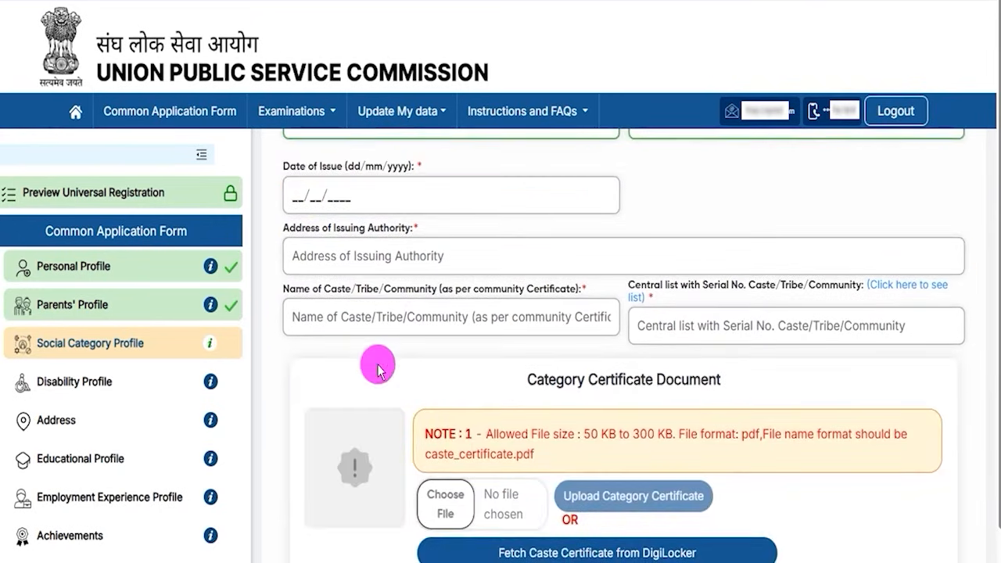
{"action": "left_click_drag", "start_coordinate": [311, 237], "coordinate": [378, 254]}
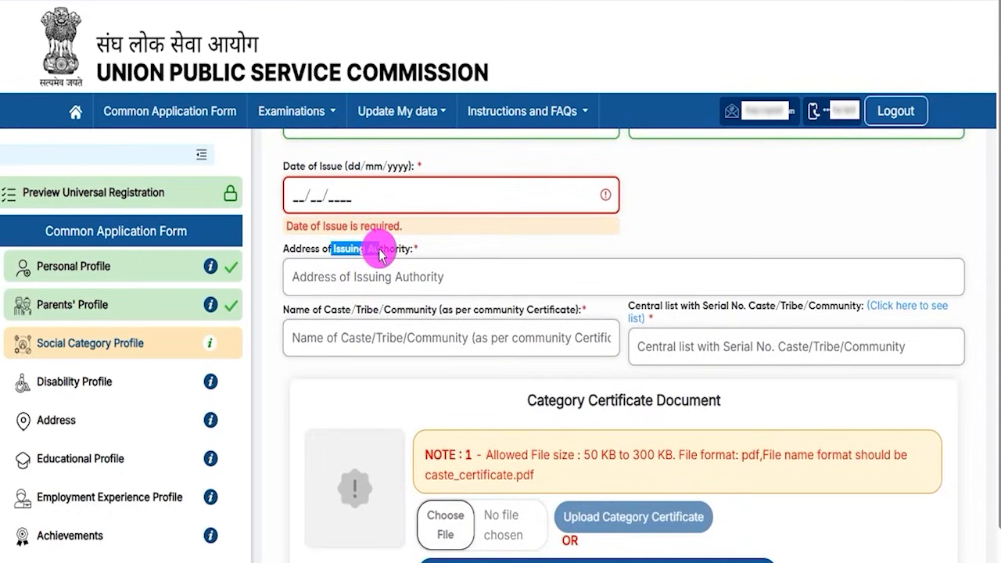
{"action": "left_click", "coordinate": [370, 281]}
{"action": "left_click_drag", "start_coordinate": [317, 310], "coordinate": [404, 361]}
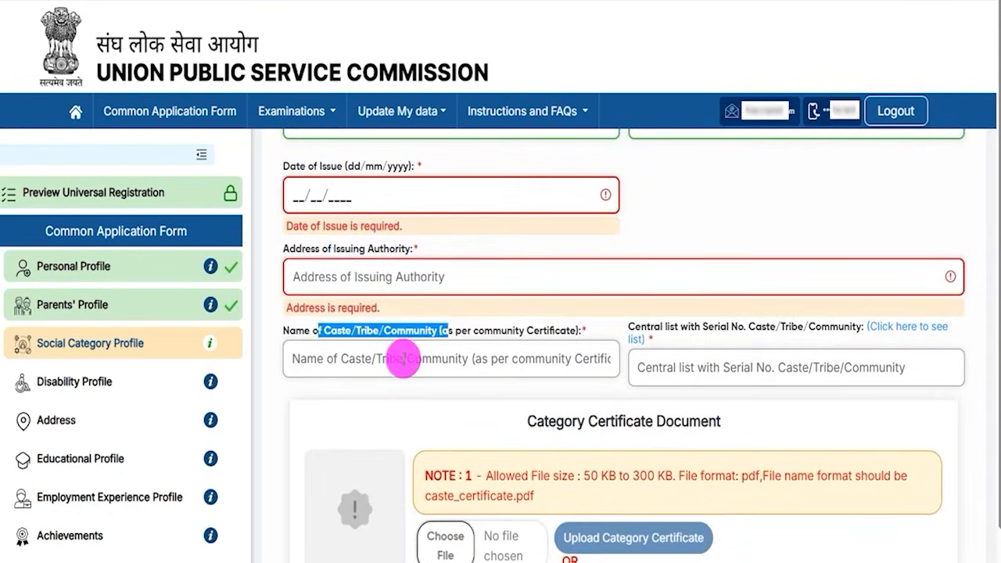
{"action": "left_click", "coordinate": [343, 362]}
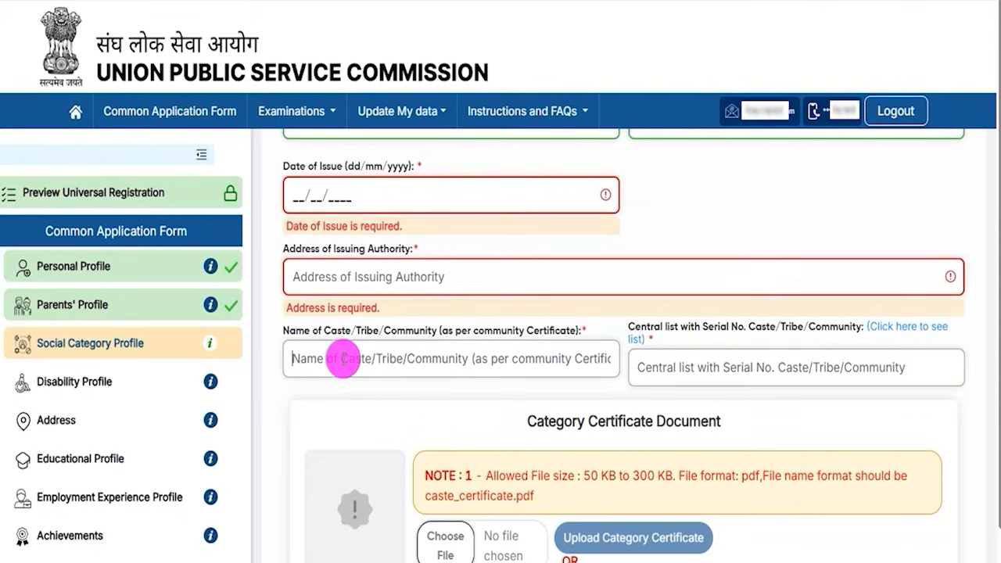
{"action": "left_click", "coordinate": [393, 331]}
{"action": "left_click_drag", "start_coordinate": [296, 331], "coordinate": [339, 331]}
{"action": "left_click", "coordinate": [350, 358]}
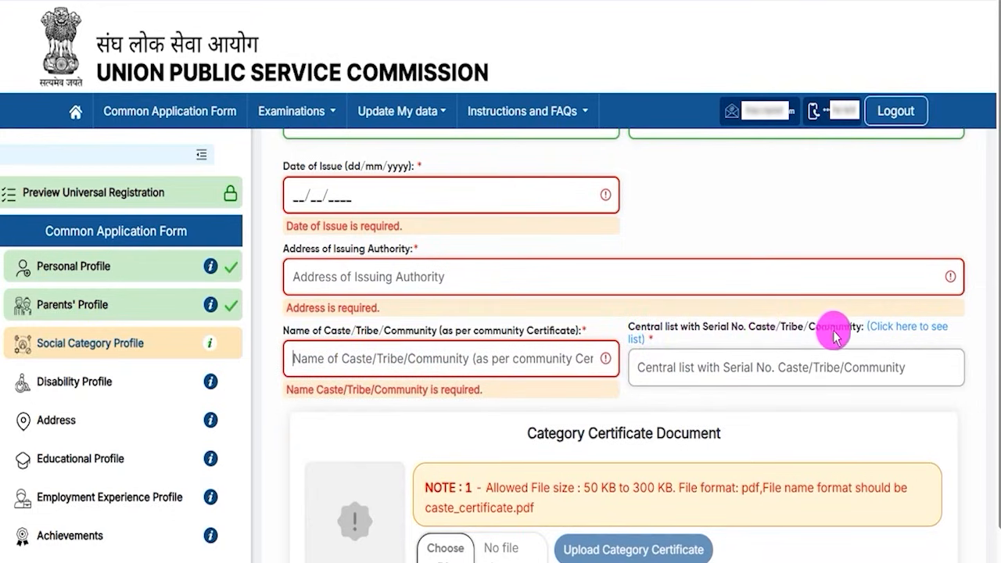
{"action": "left_click", "coordinate": [755, 364]}
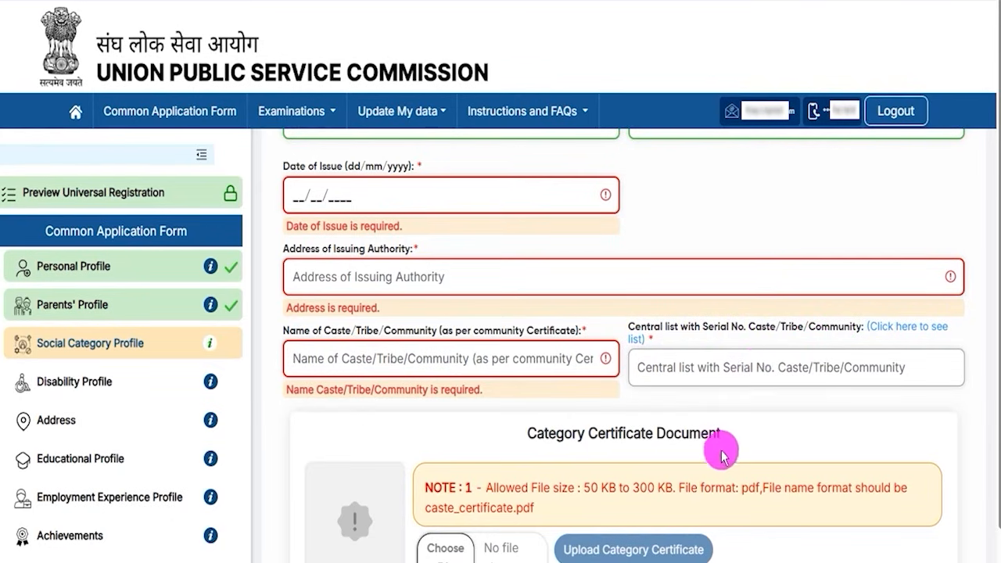
{"action": "scroll", "coordinate": [728, 447], "scroll_direction": "down", "scroll_amount": 2}
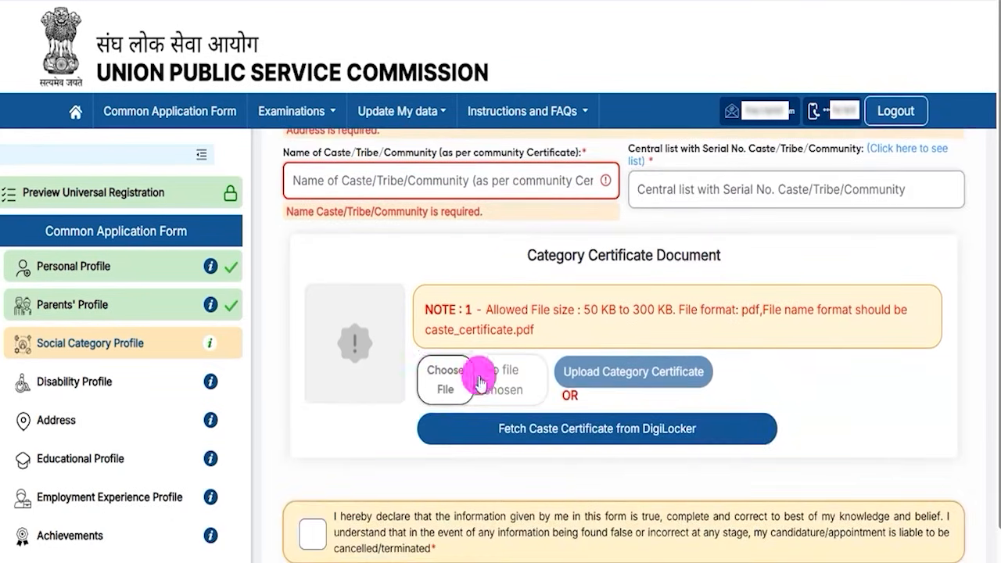
{"action": "left_click_drag", "start_coordinate": [589, 316], "coordinate": [659, 327]}
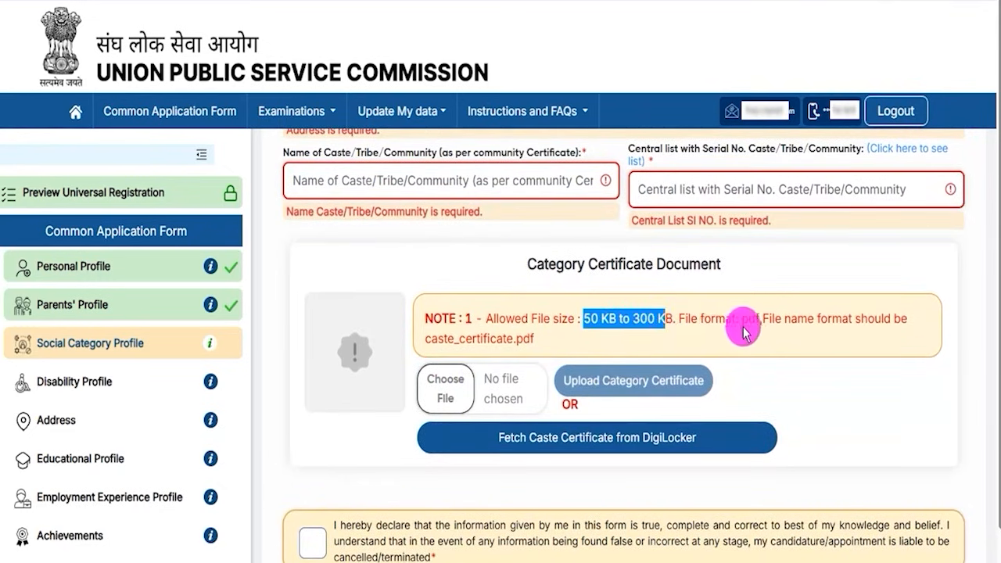
{"action": "left_click_drag", "start_coordinate": [743, 321], "coordinate": [822, 331]}
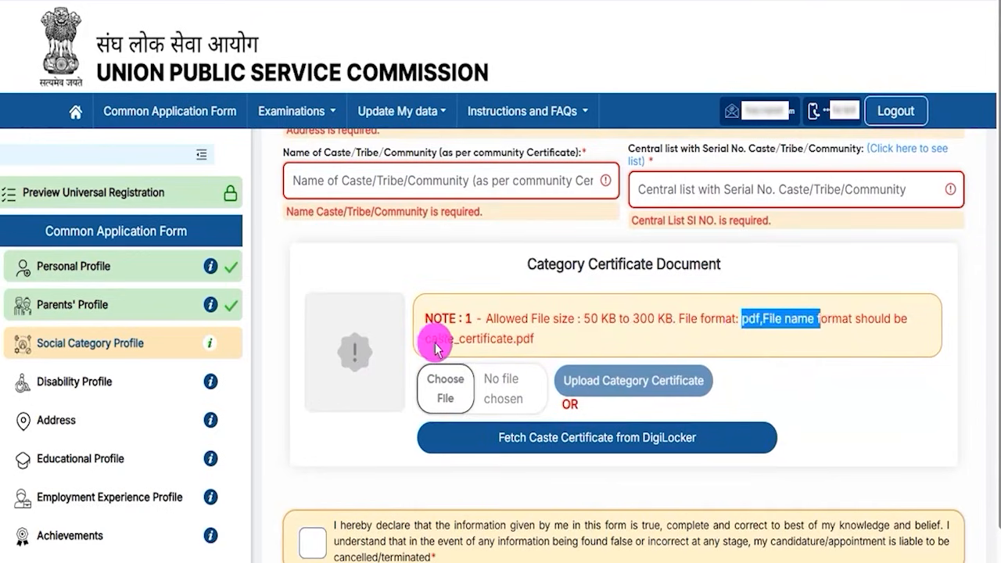
{"action": "left_click_drag", "start_coordinate": [424, 340], "coordinate": [514, 347]}
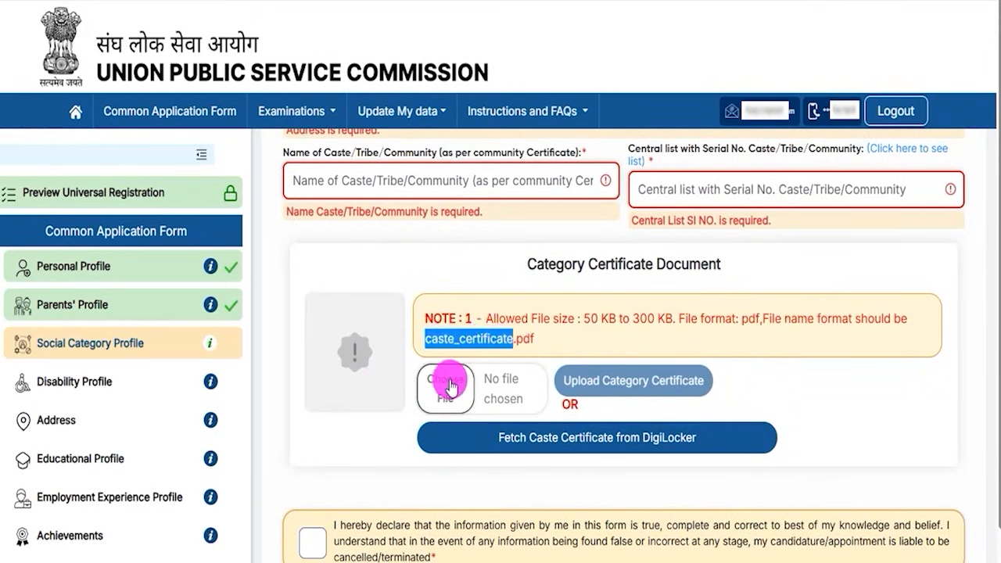
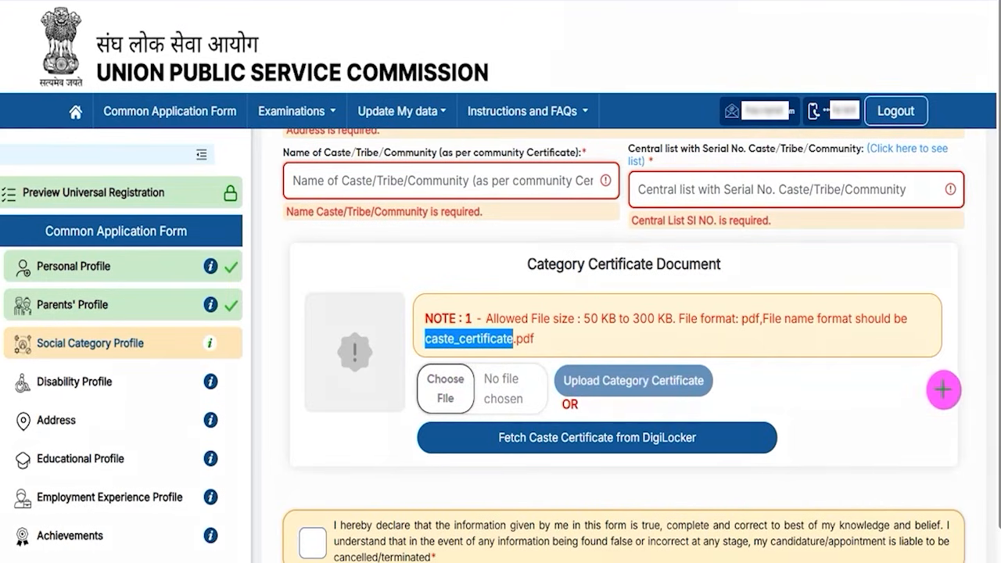
Step: Accept the Social Category declaration and proceed to its review page
{"action": "mouse_move", "coordinate": [947, 385]}
{"action": "left_mouse_down"}
{"action": "mouse_move", "coordinate": [765, 416]}
{"action": "mouse_move", "coordinate": [712, 439]}
{"action": "left_mouse_up"}
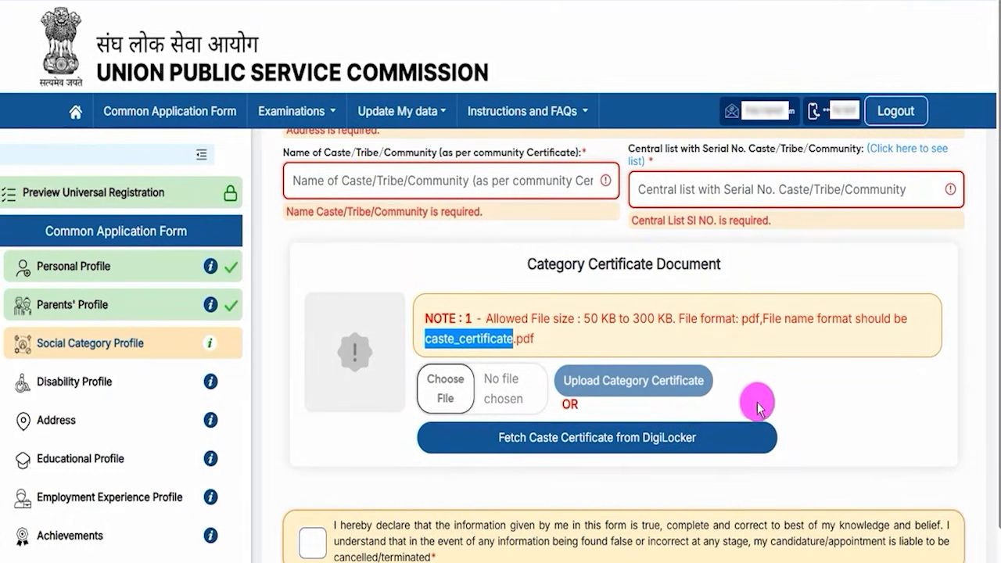
{"action": "scroll", "coordinate": [755, 403], "scroll_direction": "down", "scroll_amount": 1}
{"action": "scroll", "coordinate": [886, 463], "scroll_direction": "down", "scroll_amount": 1}
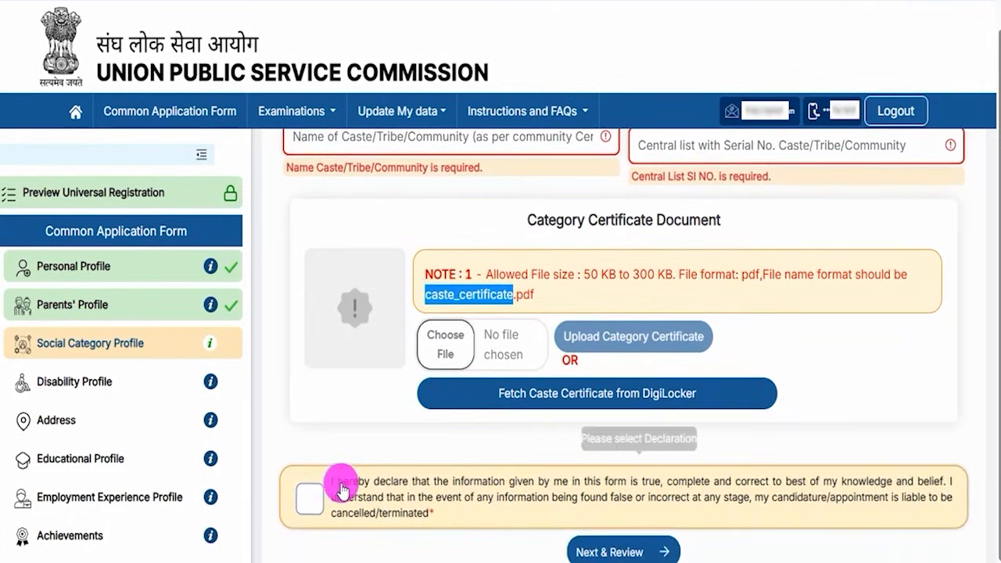
{"action": "left_click", "coordinate": [310, 500]}
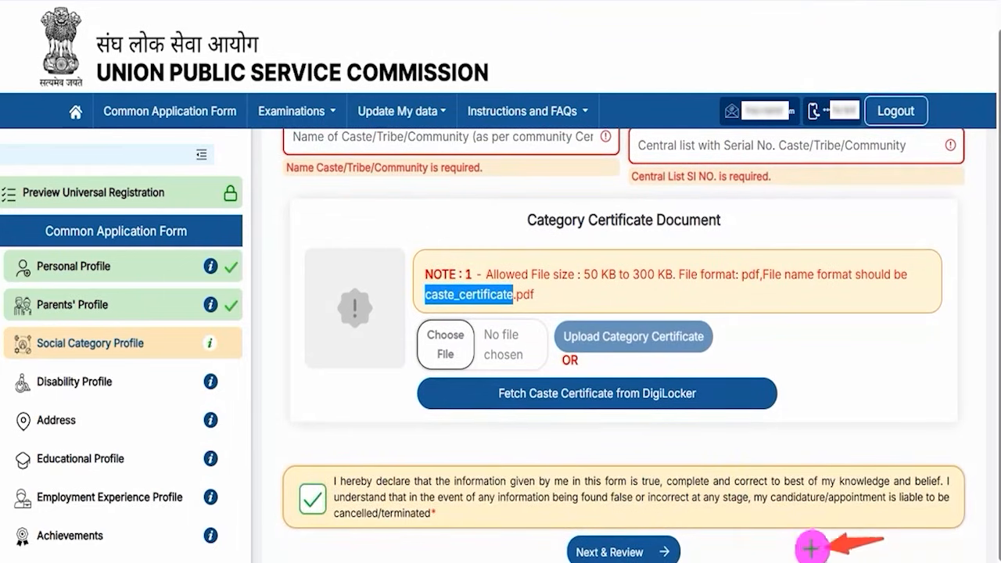
{"action": "left_click", "coordinate": [674, 553]}
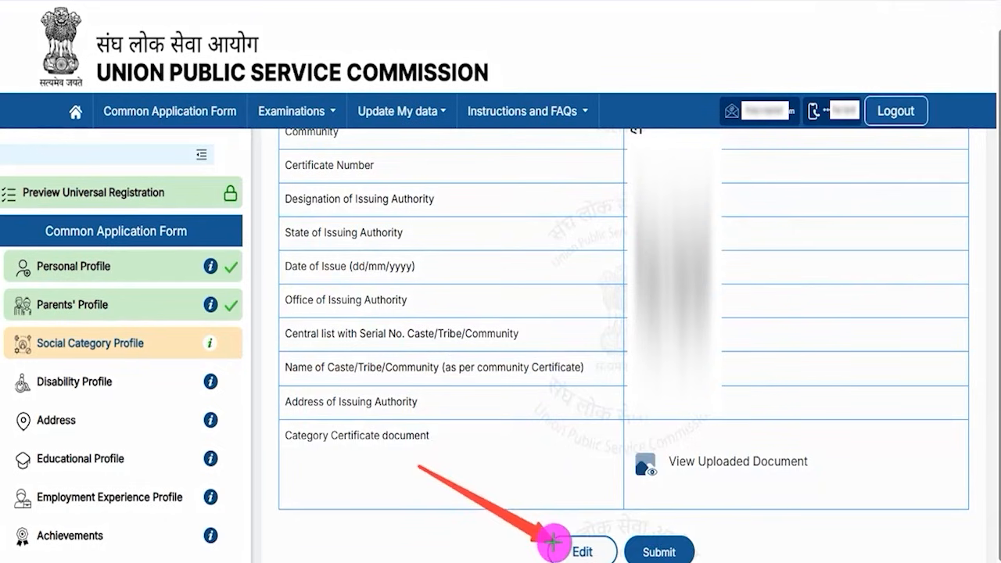
Step: Submit the reviewed Social Category Profile to open the Disability Profile form
{"action": "left_click", "coordinate": [685, 542]}
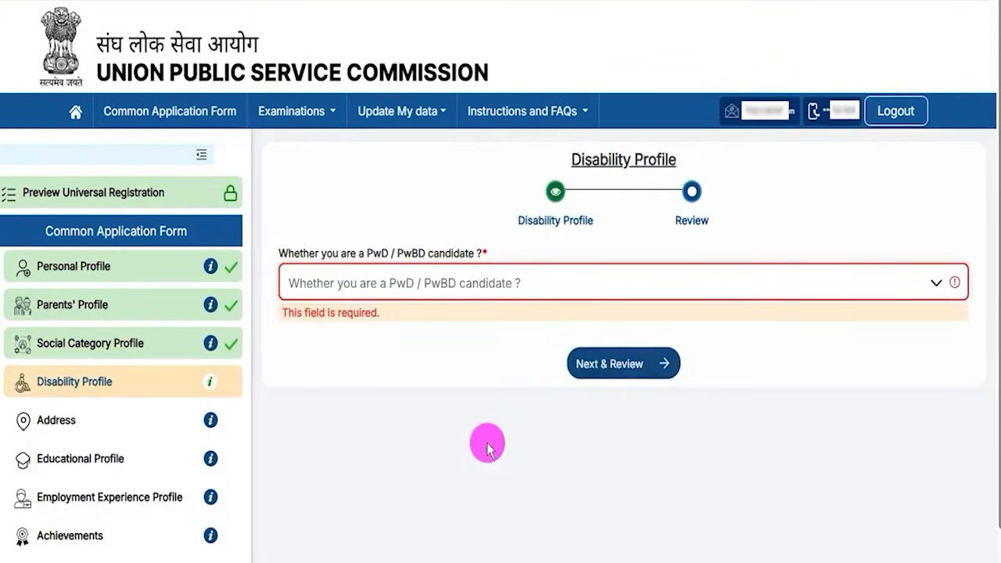
Step: Answer Yes to PwD/PwBD candidate and Yes to disability of 40% or above
{"action": "left_click_drag", "start_coordinate": [585, 160], "coordinate": [656, 159]}
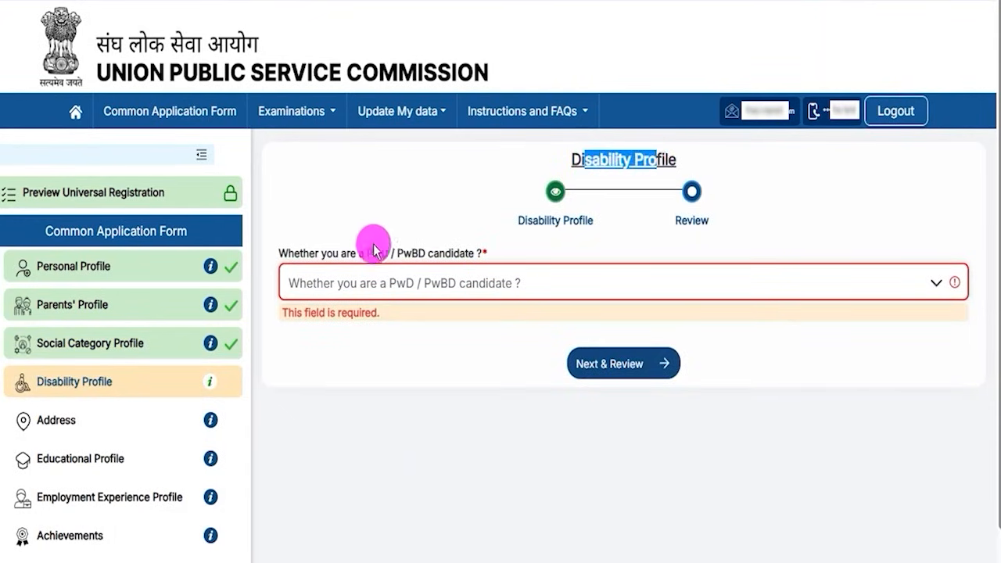
{"action": "left_click", "coordinate": [337, 260]}
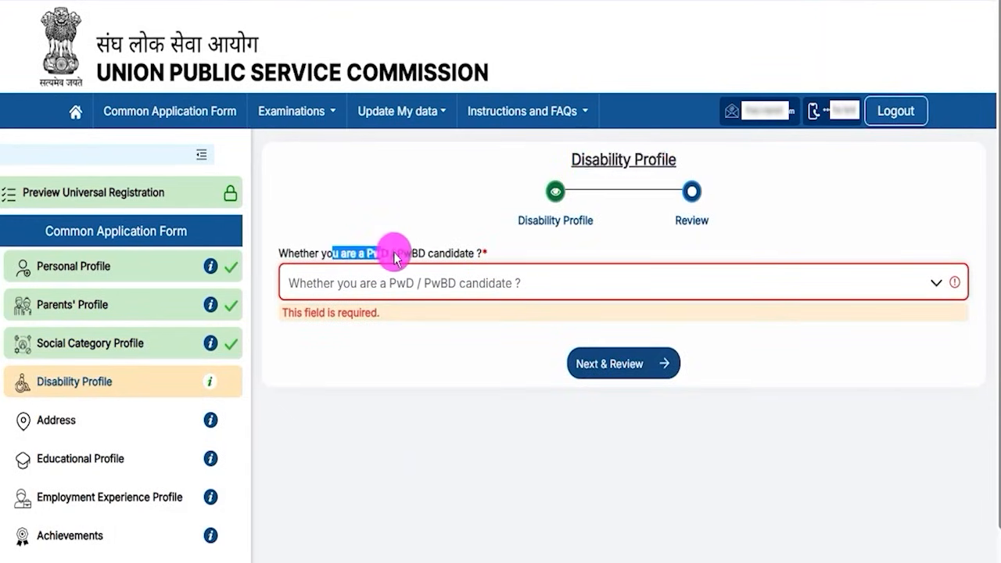
{"action": "left_click_drag", "start_coordinate": [410, 253], "coordinate": [447, 253]}
{"action": "left_click", "coordinate": [434, 284]}
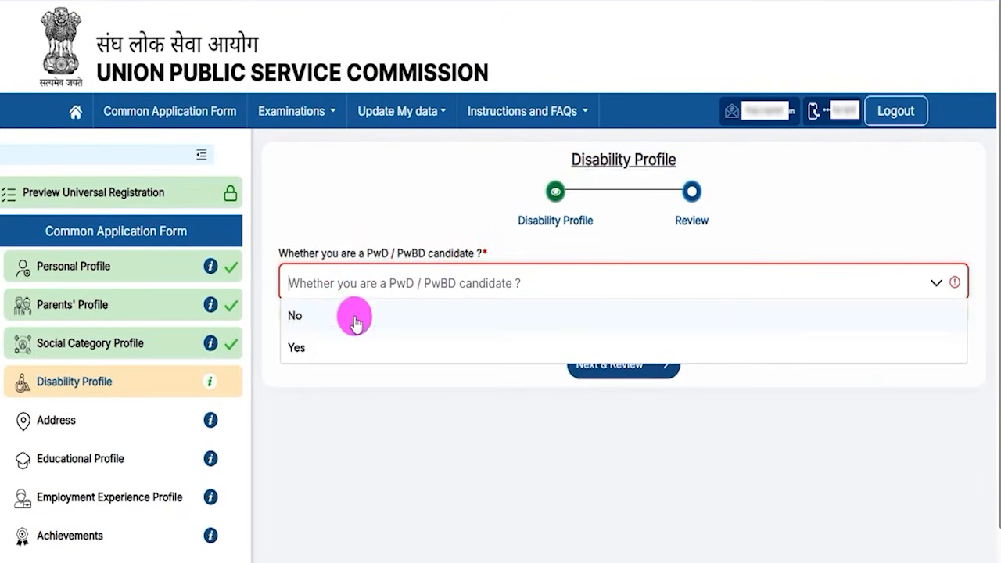
{"action": "left_click", "coordinate": [302, 348]}
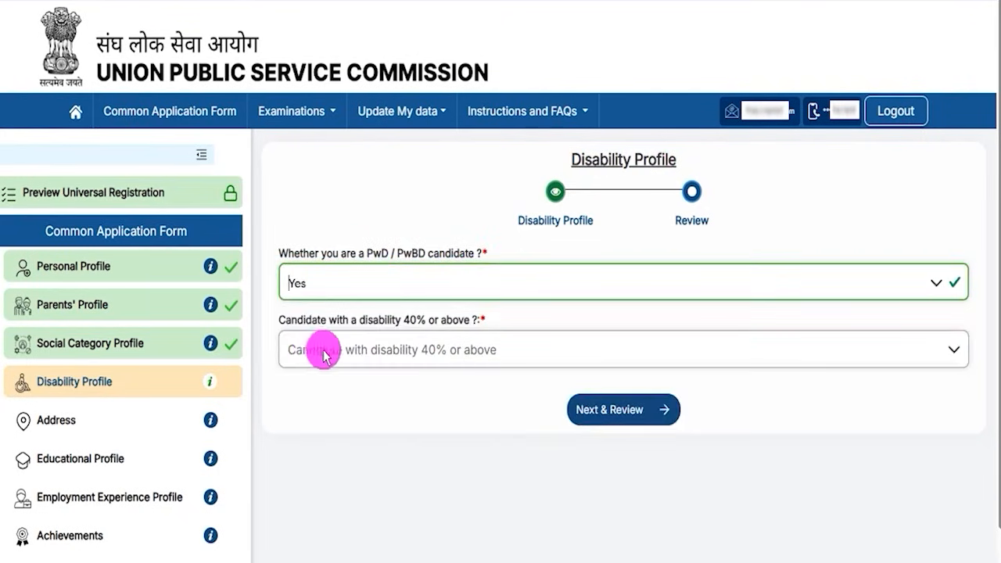
{"action": "left_click", "coordinate": [422, 357]}
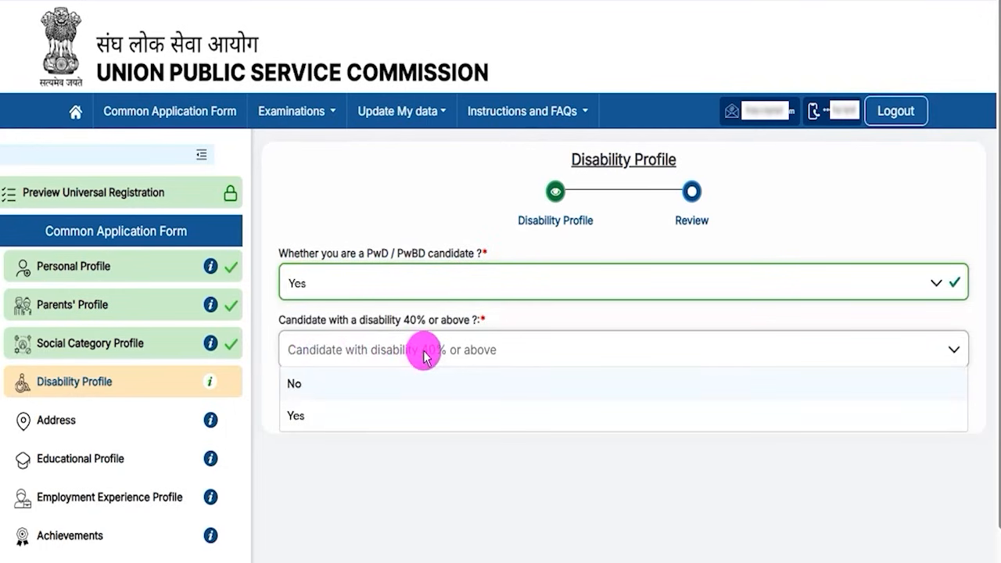
{"action": "left_click", "coordinate": [306, 414]}
Step: Look over the revealed fields: disability percentage, certificate number, issue date, designation and disability type
{"action": "left_click_drag", "start_coordinate": [306, 391], "coordinate": [367, 386]}
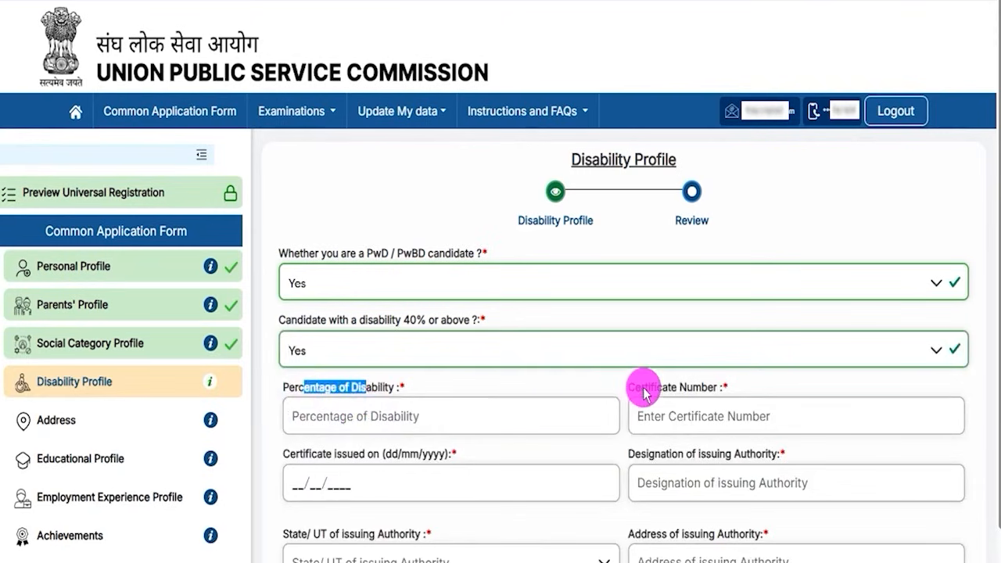
{"action": "left_click_drag", "start_coordinate": [644, 389], "coordinate": [696, 388]}
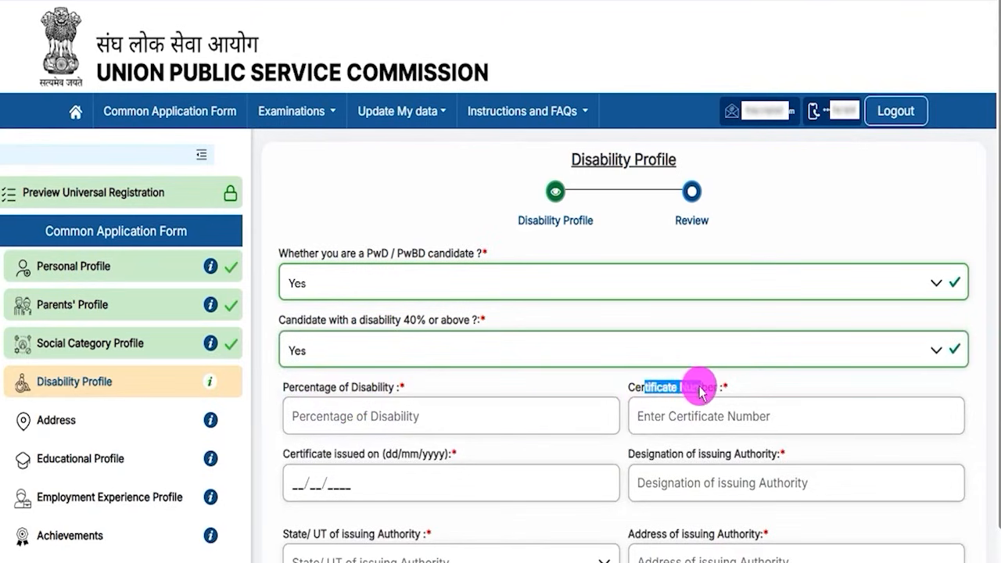
{"action": "left_click_drag", "start_coordinate": [323, 453], "coordinate": [367, 454]}
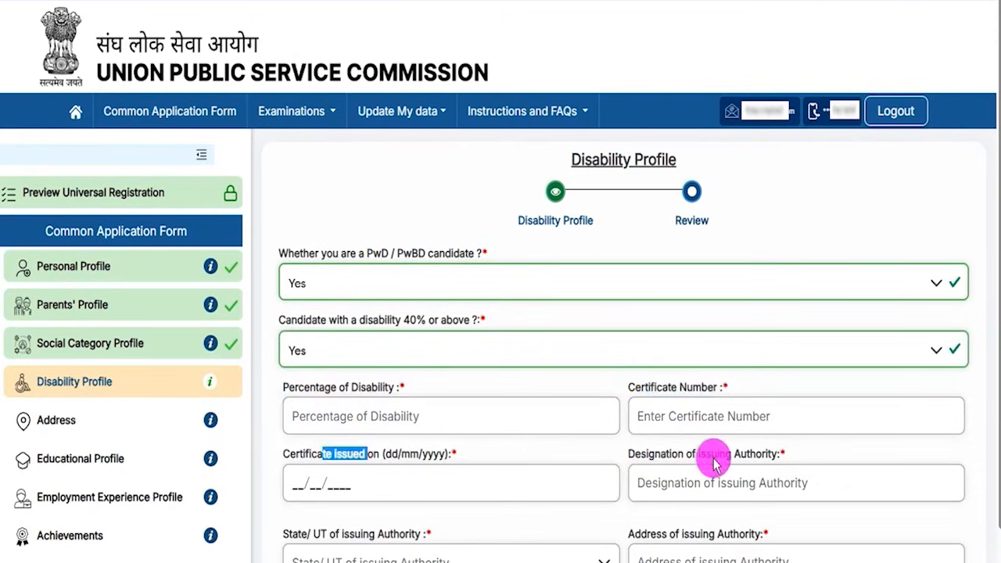
{"action": "scroll", "coordinate": [715, 464], "scroll_direction": "down", "scroll_amount": 1}
{"action": "left_click_drag", "start_coordinate": [671, 375], "coordinate": [732, 380]}
{"action": "scroll", "coordinate": [697, 397], "scroll_direction": "down", "scroll_amount": 1}
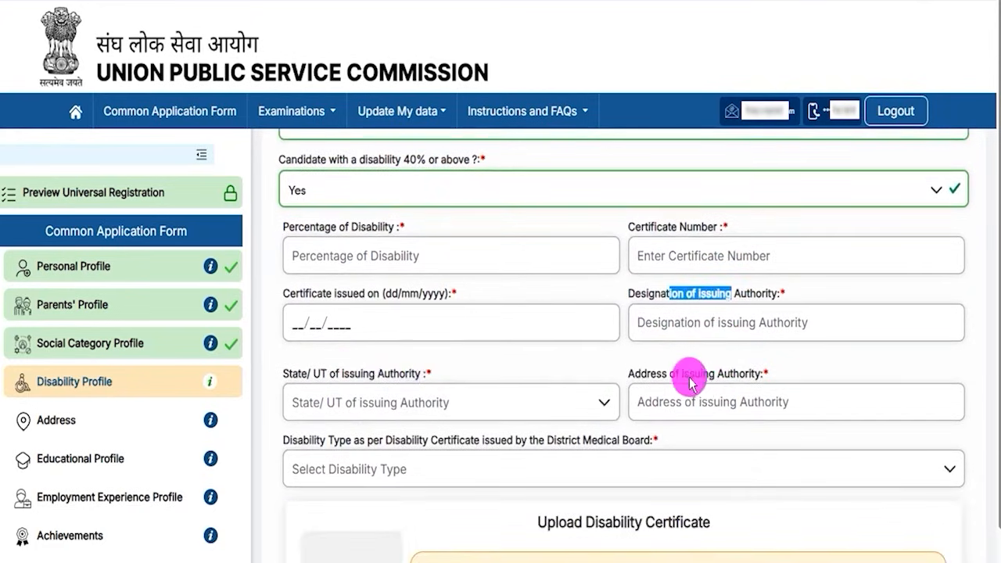
{"action": "left_click", "coordinate": [690, 381]}
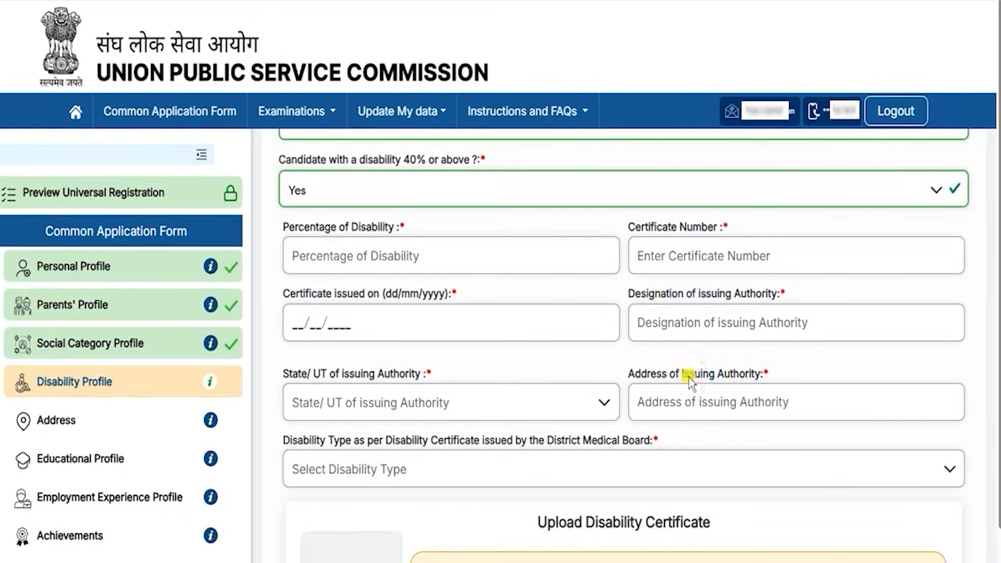
{"action": "left_click_drag", "start_coordinate": [311, 443], "coordinate": [465, 442]}
{"action": "scroll", "coordinate": [489, 469], "scroll_direction": "down", "scroll_amount": 2}
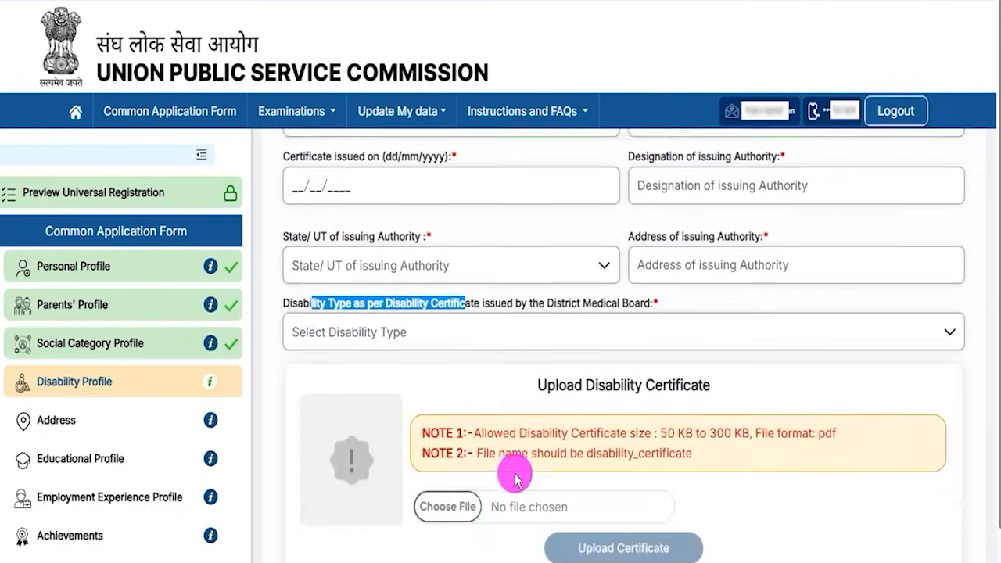
{"action": "scroll", "coordinate": [491, 462], "scroll_direction": "down", "scroll_amount": 2}
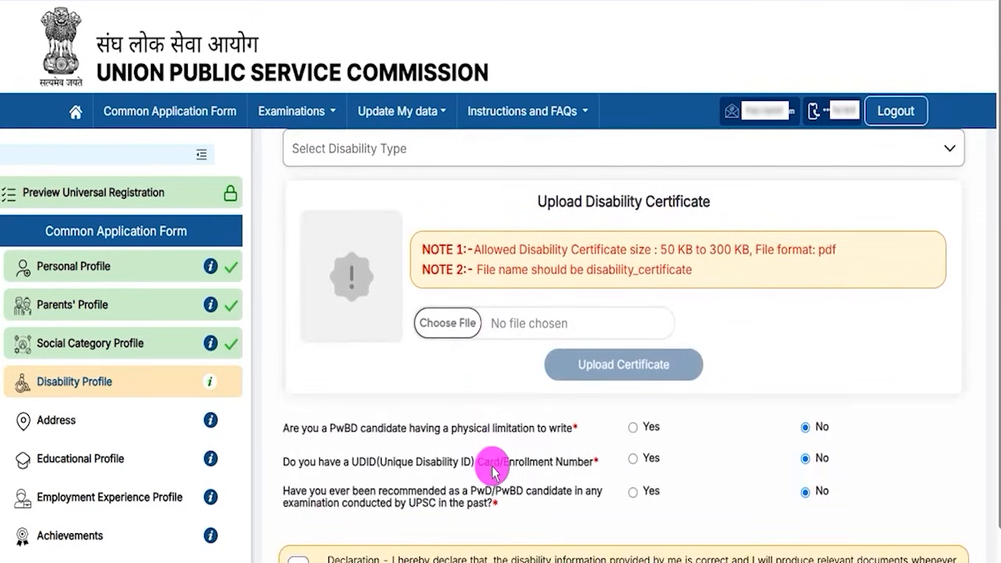
{"action": "scroll", "coordinate": [500, 368], "scroll_direction": "up", "scroll_amount": 6}
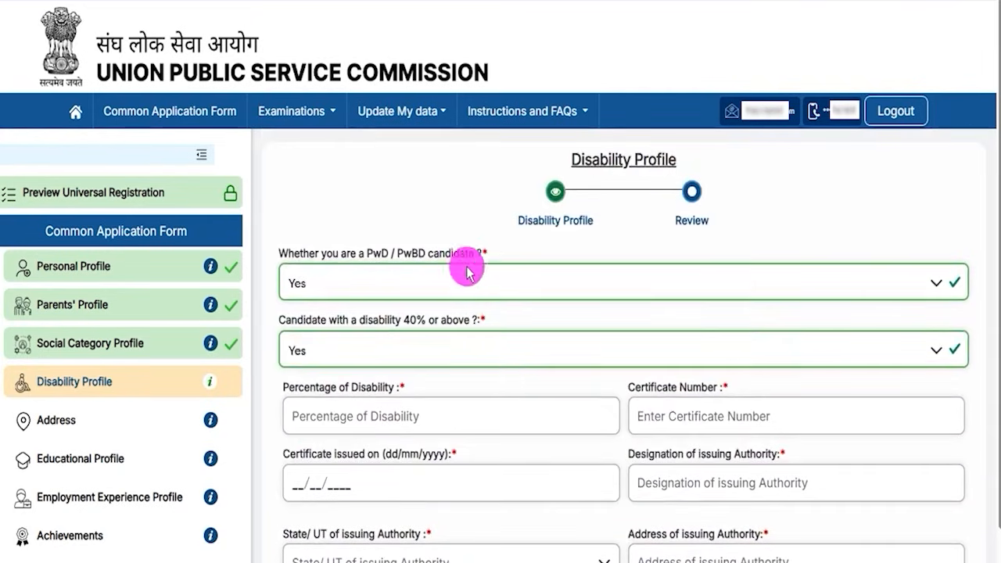
Step: Change PwD/PwBD to No and try Yes on past UPSC recommendation to see its exam fields
{"action": "left_click", "coordinate": [368, 282]}
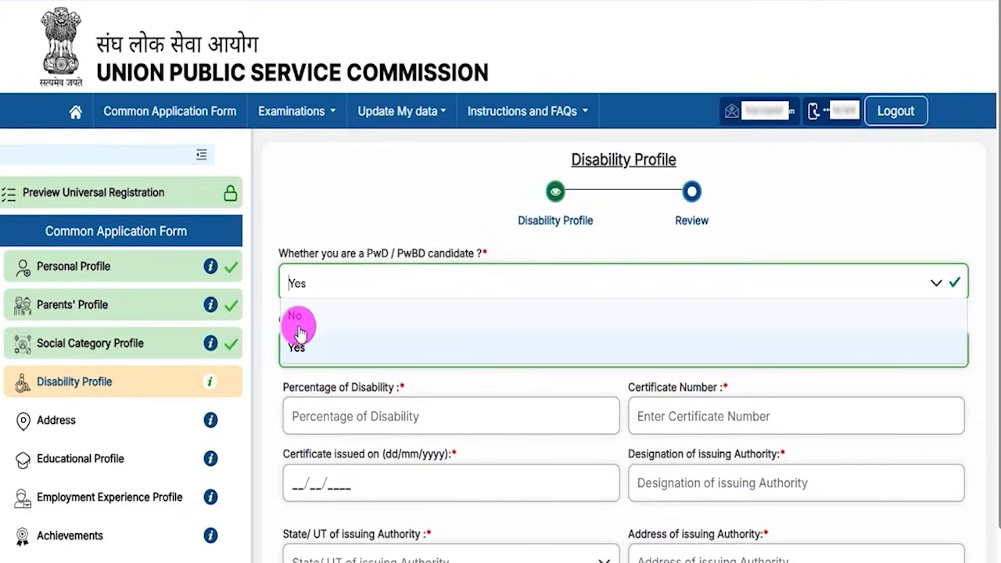
{"action": "left_click", "coordinate": [295, 316]}
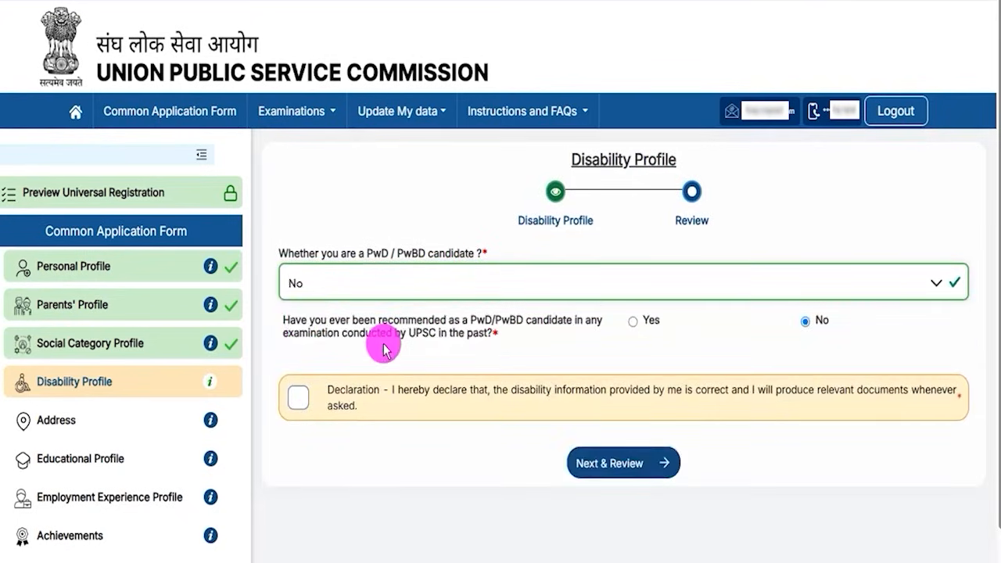
{"action": "left_click_drag", "start_coordinate": [380, 323], "coordinate": [491, 327]}
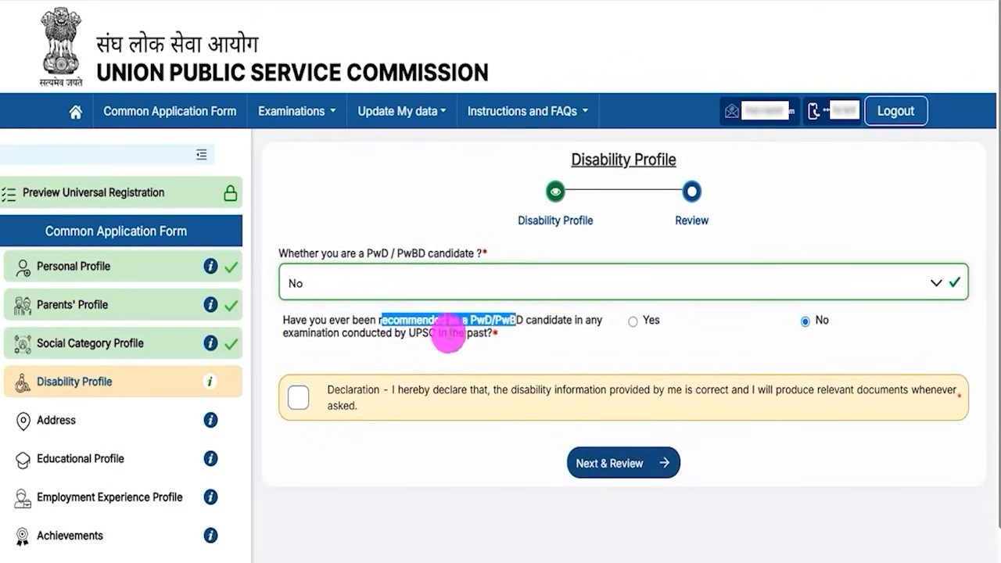
{"action": "left_click_drag", "start_coordinate": [415, 333], "coordinate": [441, 333]}
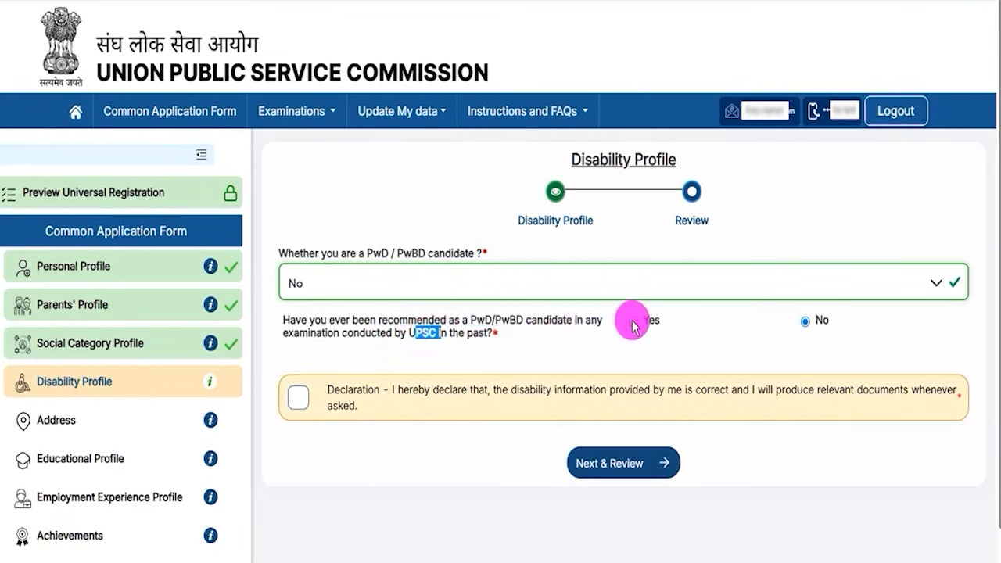
{"action": "left_click", "coordinate": [633, 321]}
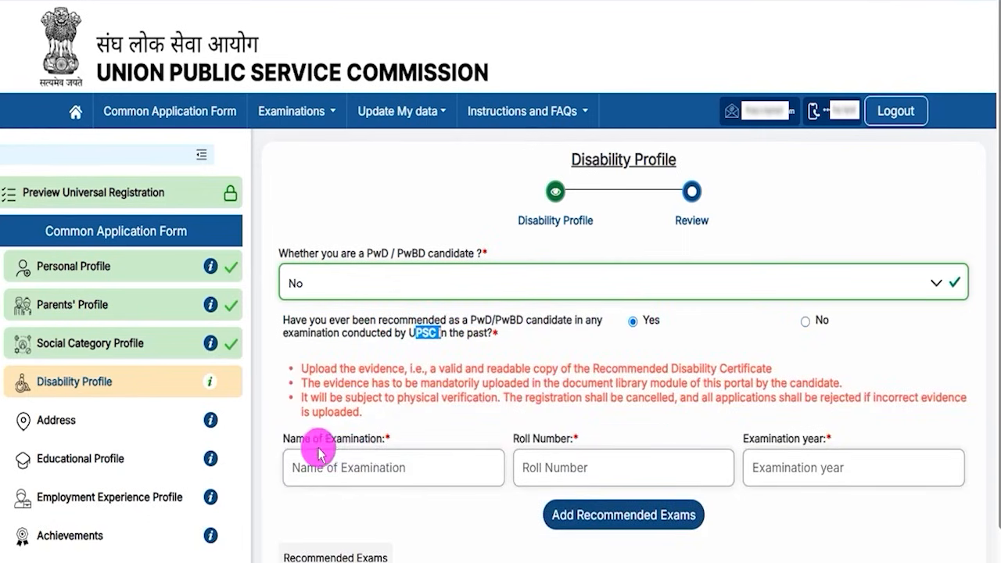
{"action": "left_click_drag", "start_coordinate": [304, 438], "coordinate": [356, 442]}
{"action": "left_click_drag", "start_coordinate": [515, 439], "coordinate": [565, 441]}
{"action": "left_click_drag", "start_coordinate": [760, 439], "coordinate": [802, 438]}
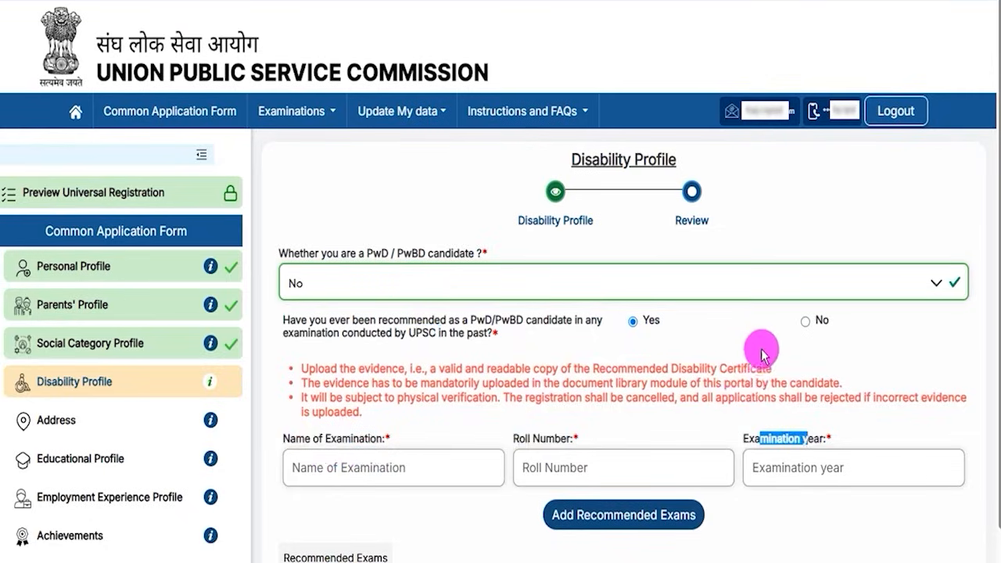
Step: Set past UPSC recommendation back to No and accept the disability declaration
{"action": "left_click", "coordinate": [806, 321]}
{"action": "left_click", "coordinate": [298, 397]}
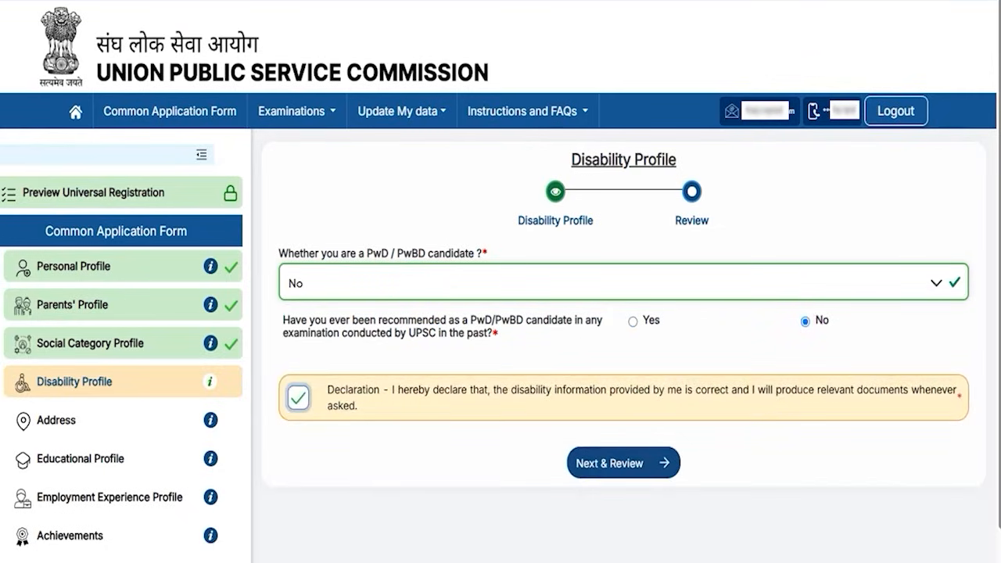
{"action": "left_click_drag", "start_coordinate": [335, 428], "coordinate": [542, 451]}
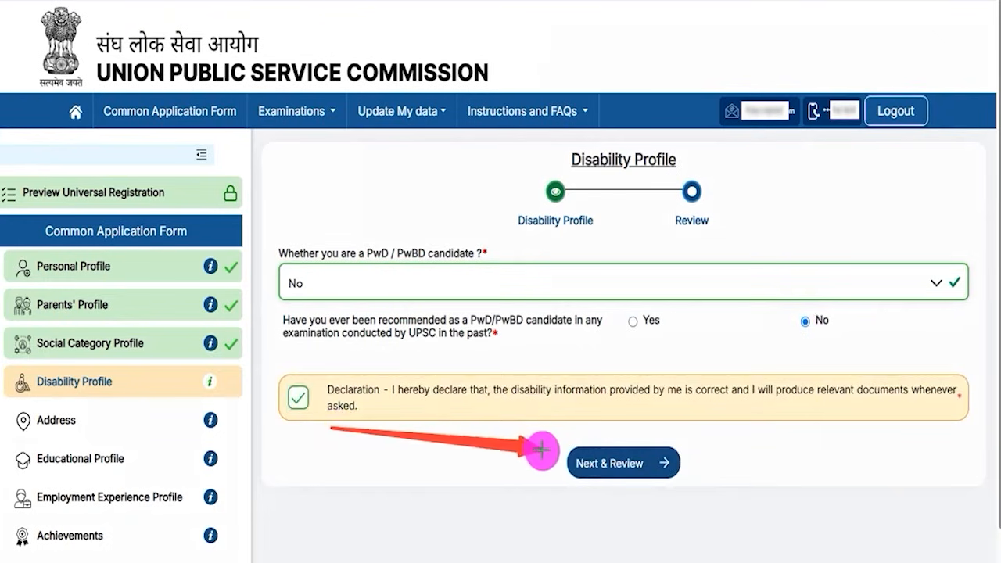
Step: Review the Disability Profile details and submit them
{"action": "left_click", "coordinate": [578, 463]}
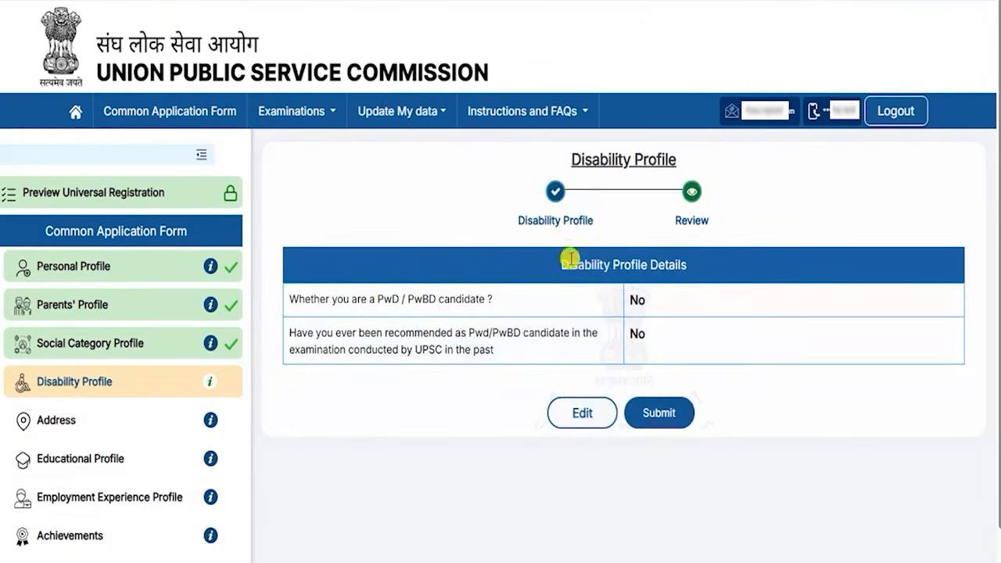
{"action": "left_click_drag", "start_coordinate": [570, 261], "coordinate": [669, 259]}
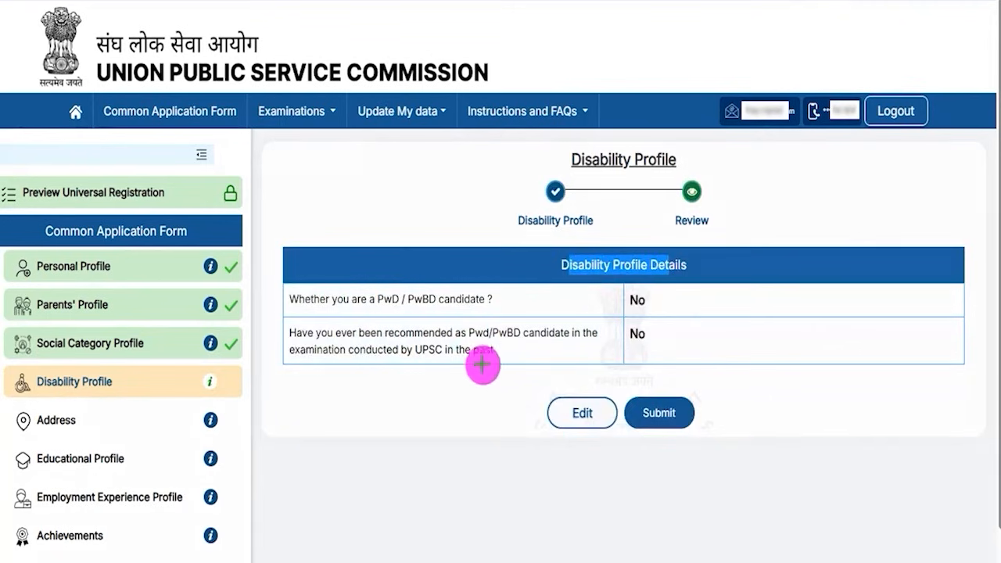
{"action": "left_click_drag", "start_coordinate": [419, 374], "coordinate": [546, 413]}
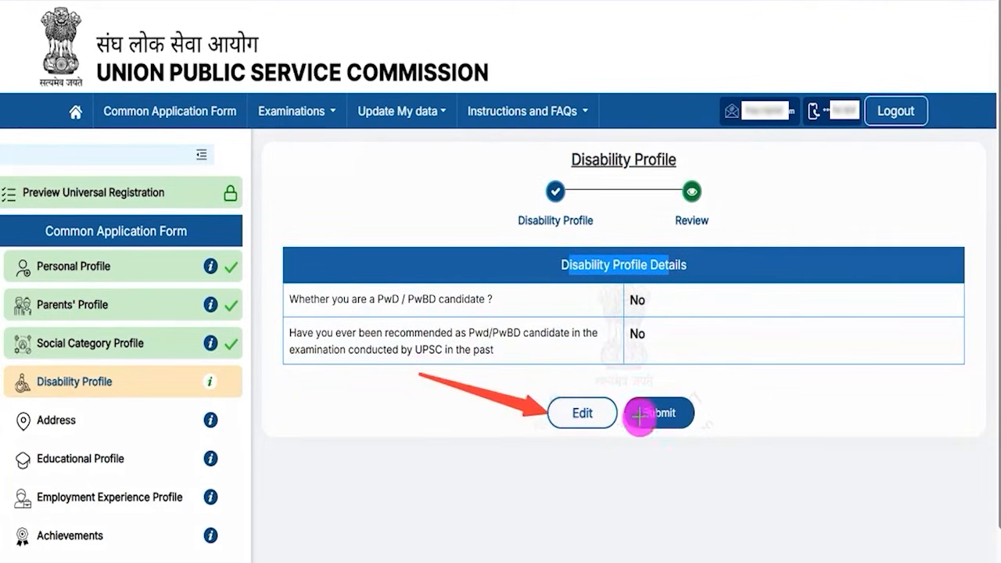
{"action": "left_click_drag", "start_coordinate": [821, 327], "coordinate": [689, 405]}
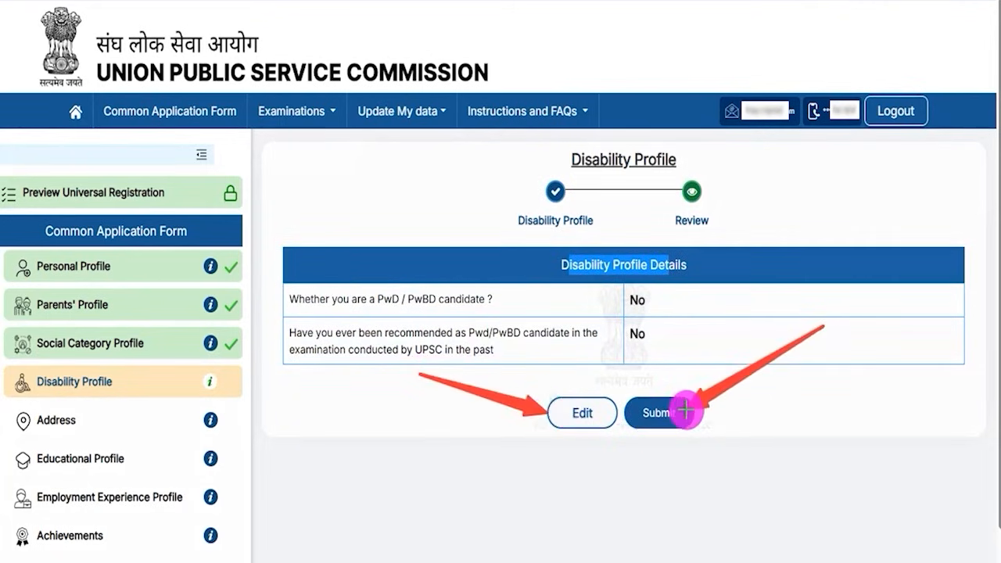
{"action": "key", "text": "Escape"}
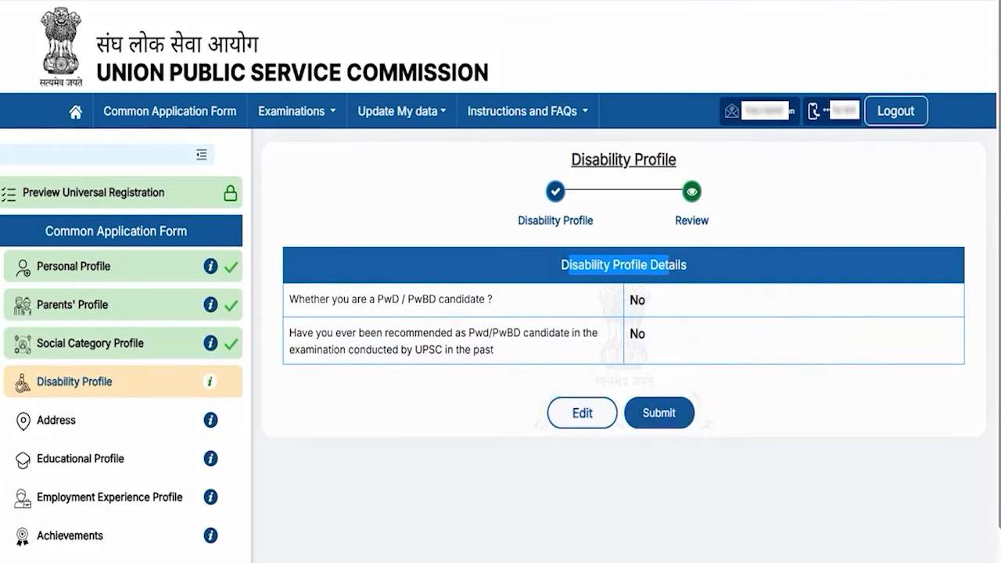
{"action": "left_click", "coordinate": [660, 413]}
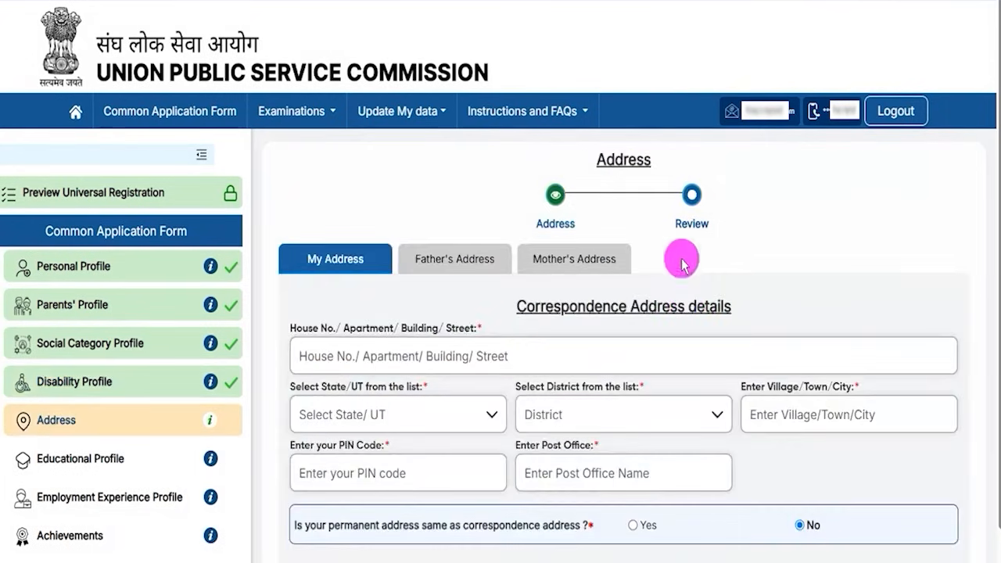
Step: Answer Yes that the permanent address is the same as the correspondence address
{"action": "scroll", "coordinate": [615, 230], "scroll_direction": "down", "scroll_amount": 1}
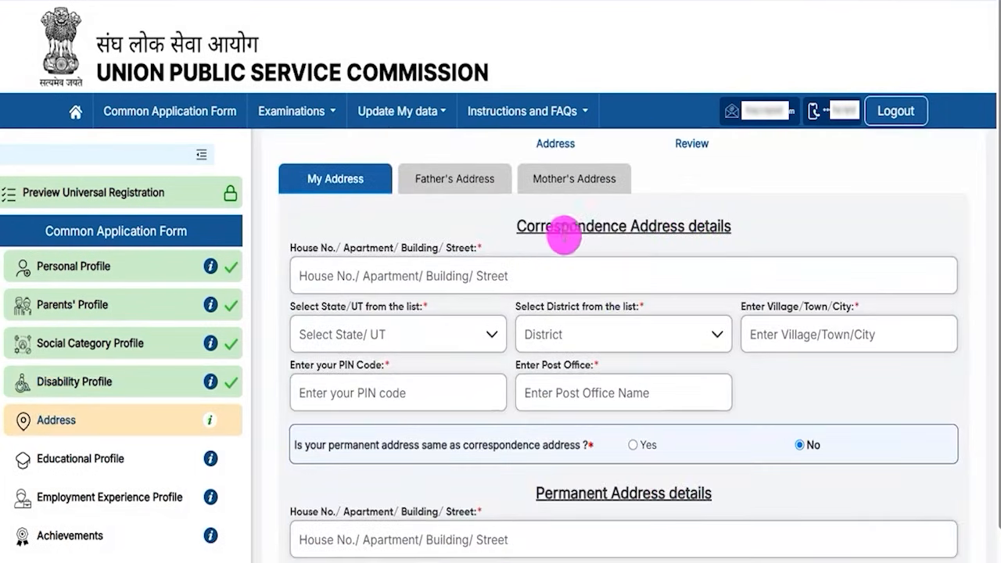
{"action": "left_click_drag", "start_coordinate": [525, 227], "coordinate": [704, 226]}
{"action": "scroll", "coordinate": [529, 262], "scroll_direction": "down", "scroll_amount": 1}
{"action": "scroll", "coordinate": [529, 262], "scroll_direction": "down", "scroll_amount": 3}
{"action": "left_click_drag", "start_coordinate": [552, 340], "coordinate": [690, 340]}
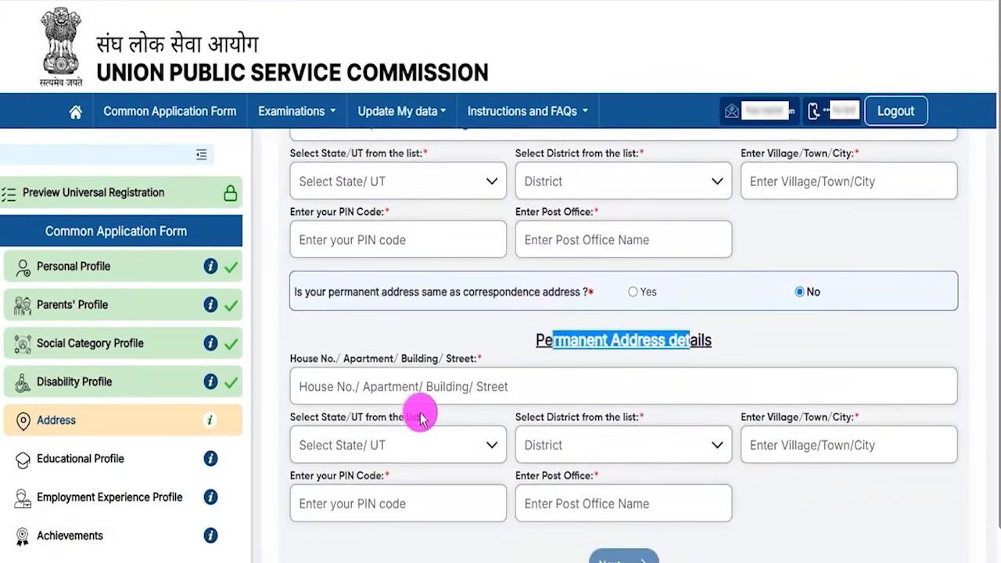
{"action": "left_click", "coordinate": [550, 342]}
{"action": "left_click_drag", "start_coordinate": [550, 343], "coordinate": [610, 339]}
{"action": "scroll", "coordinate": [577, 292], "scroll_direction": "up", "scroll_amount": 4}
{"action": "left_click_drag", "start_coordinate": [535, 307], "coordinate": [675, 305]}
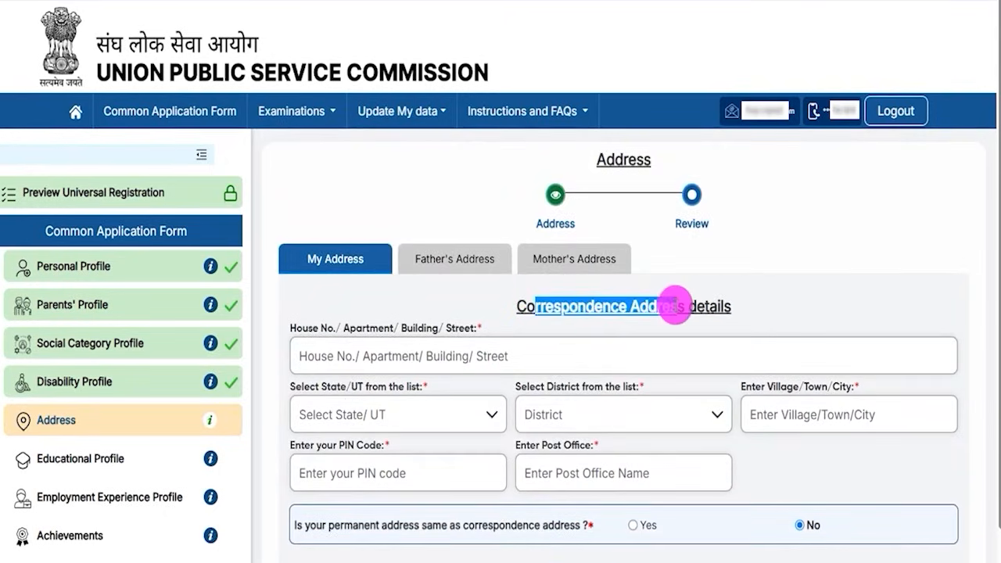
{"action": "scroll", "coordinate": [525, 472], "scroll_direction": "down", "scroll_amount": 5}
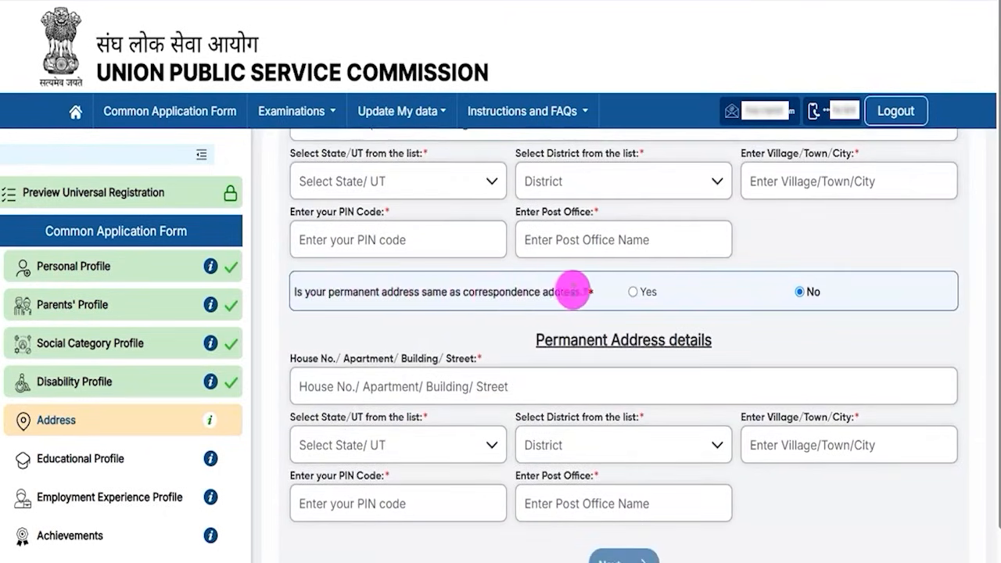
{"action": "left_click", "coordinate": [633, 291]}
Step: Save the candidate's address and continue to the Father's Address questions
{"action": "left_click_drag", "start_coordinate": [545, 339], "coordinate": [696, 341]}
{"action": "scroll", "coordinate": [540, 367], "scroll_direction": "up", "scroll_amount": 3}
{"action": "left_click_drag", "start_coordinate": [535, 230], "coordinate": [686, 233]}
{"action": "scroll", "coordinate": [559, 381], "scroll_direction": "down", "scroll_amount": 3}
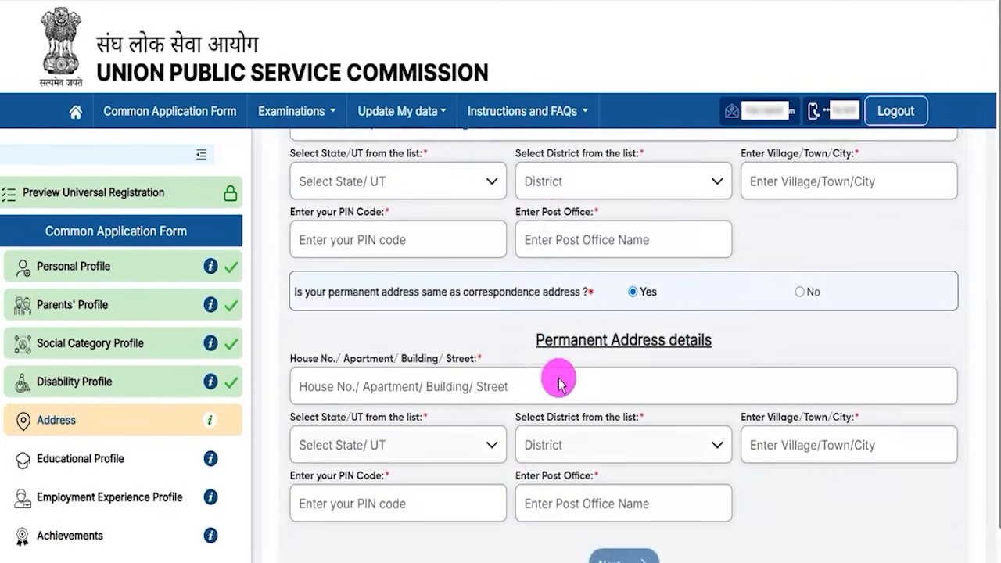
{"action": "scroll", "coordinate": [888, 514], "scroll_direction": "down", "scroll_amount": 1}
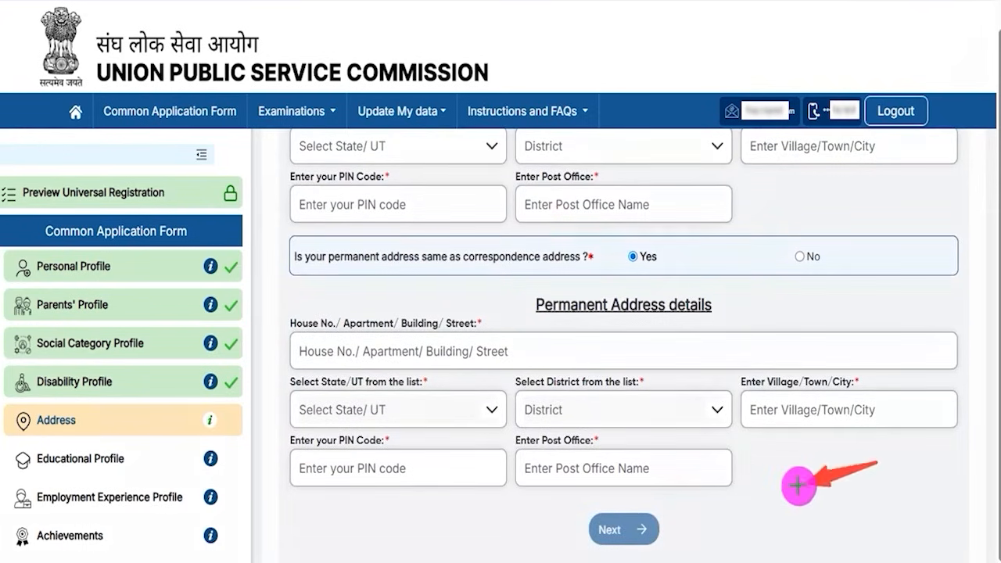
{"action": "left_click", "coordinate": [657, 530]}
{"action": "left_click_drag", "start_coordinate": [305, 324], "coordinate": [416, 322]}
{"action": "left_click", "coordinate": [410, 338]}
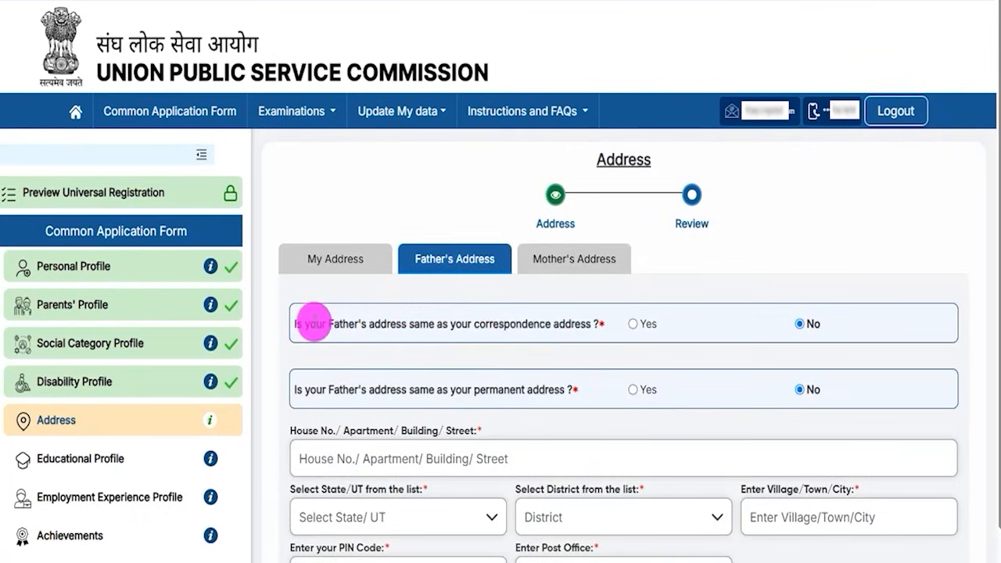
Step: Read the father's correspondence and permanent address questions, then continue to Mother's Address
{"action": "left_click_drag", "start_coordinate": [311, 324], "coordinate": [556, 324]}
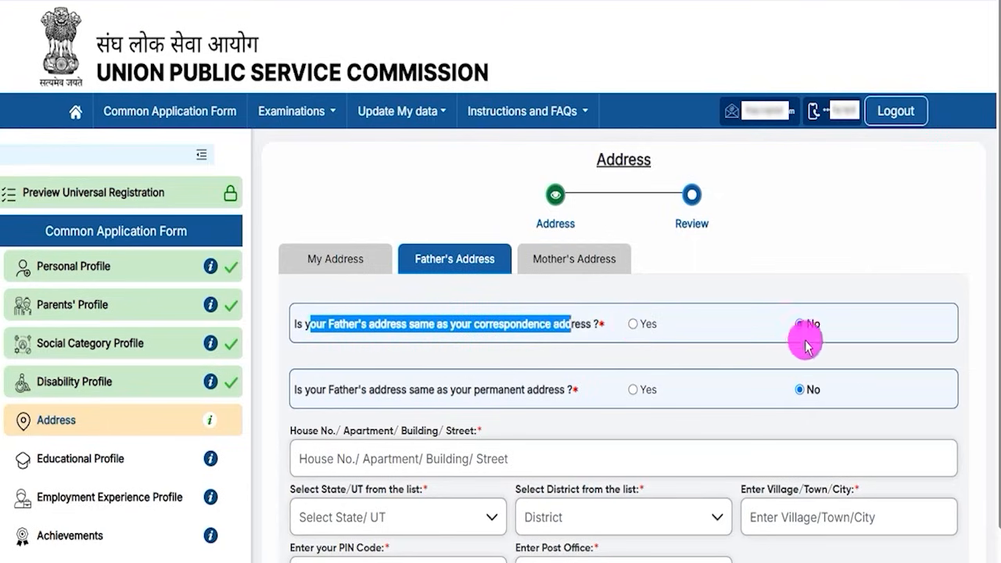
{"action": "left_click_drag", "start_coordinate": [310, 390], "coordinate": [539, 390]}
{"action": "left_click", "coordinate": [309, 390]}
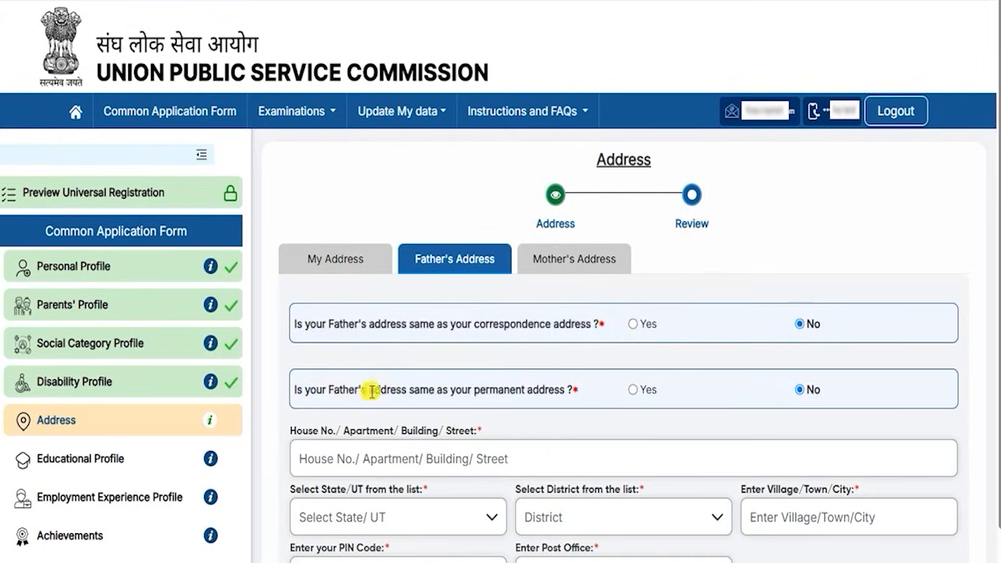
{"action": "left_click_drag", "start_coordinate": [303, 390], "coordinate": [541, 391]}
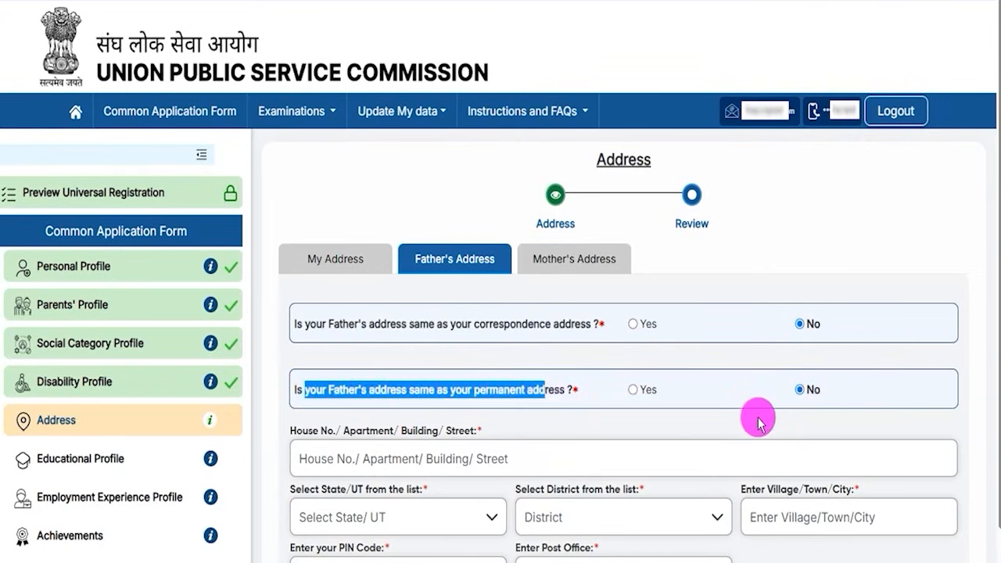
{"action": "left_click", "coordinate": [367, 460]}
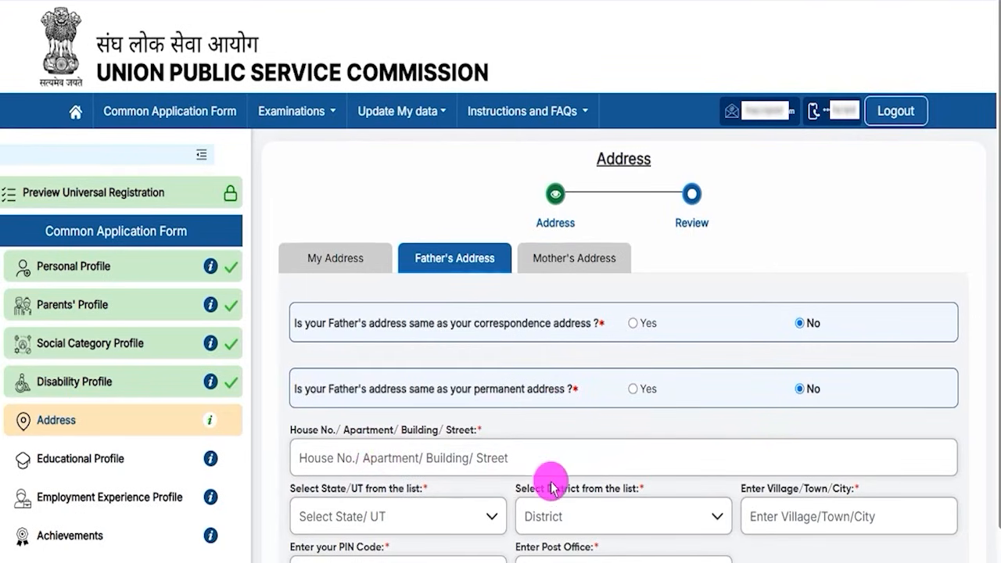
{"action": "scroll", "coordinate": [548, 449], "scroll_direction": "down", "scroll_amount": 2}
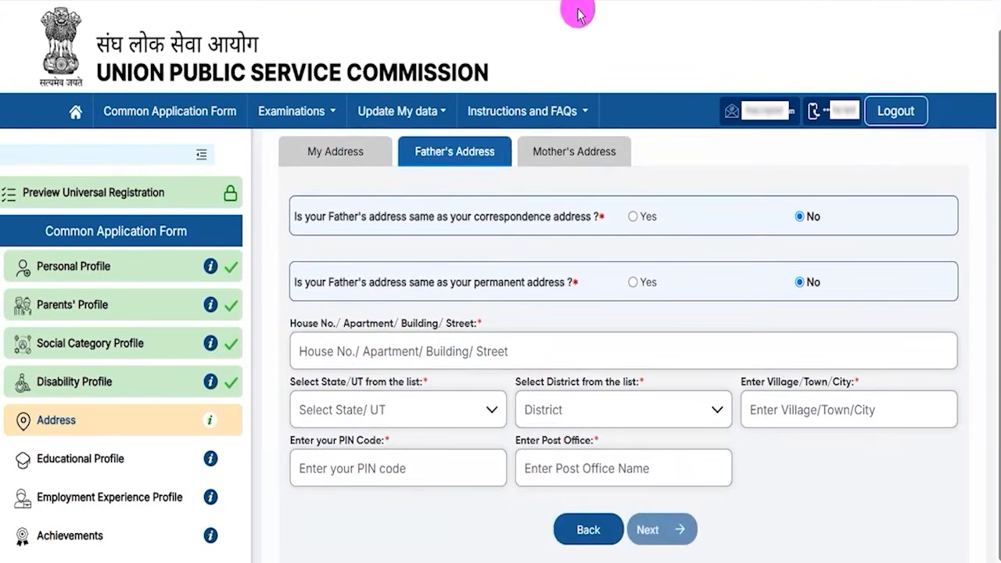
{"action": "left_click", "coordinate": [749, 470]}
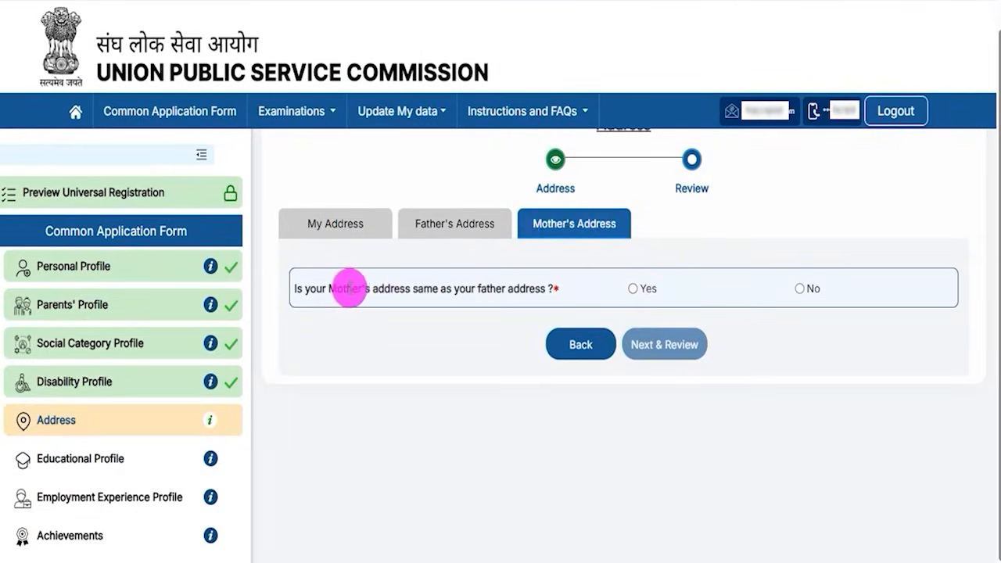
Step: Read the mother's address question and open the review of all entered addresses
{"action": "left_click_drag", "start_coordinate": [338, 287], "coordinate": [533, 288]}
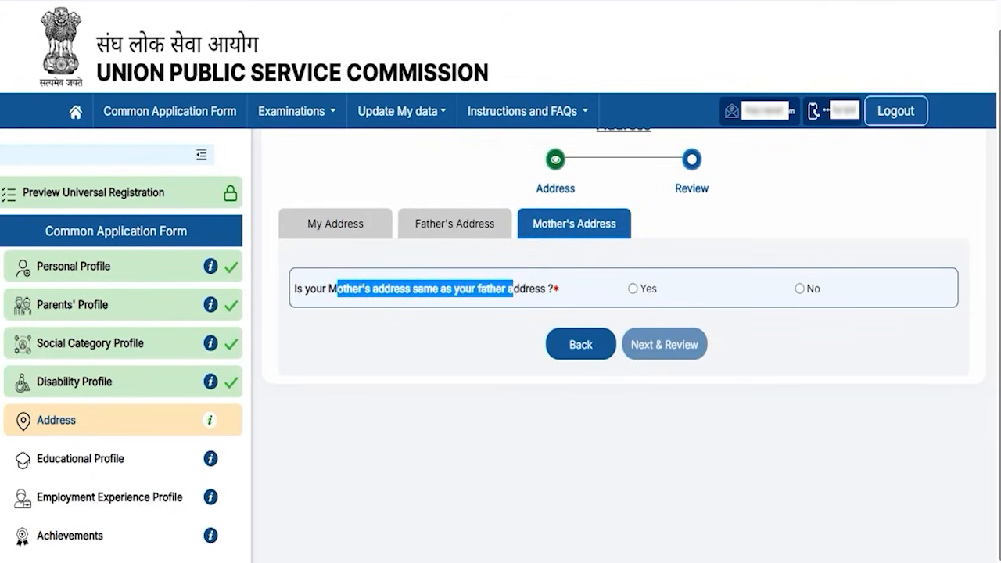
{"action": "left_click_drag", "start_coordinate": [914, 350], "coordinate": [709, 342]}
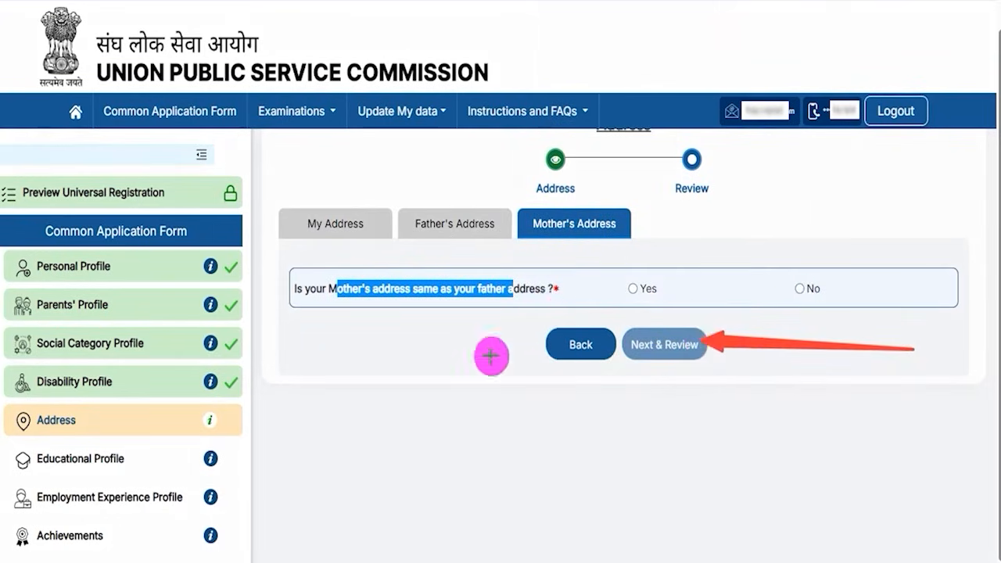
{"action": "left_click", "coordinate": [684, 358]}
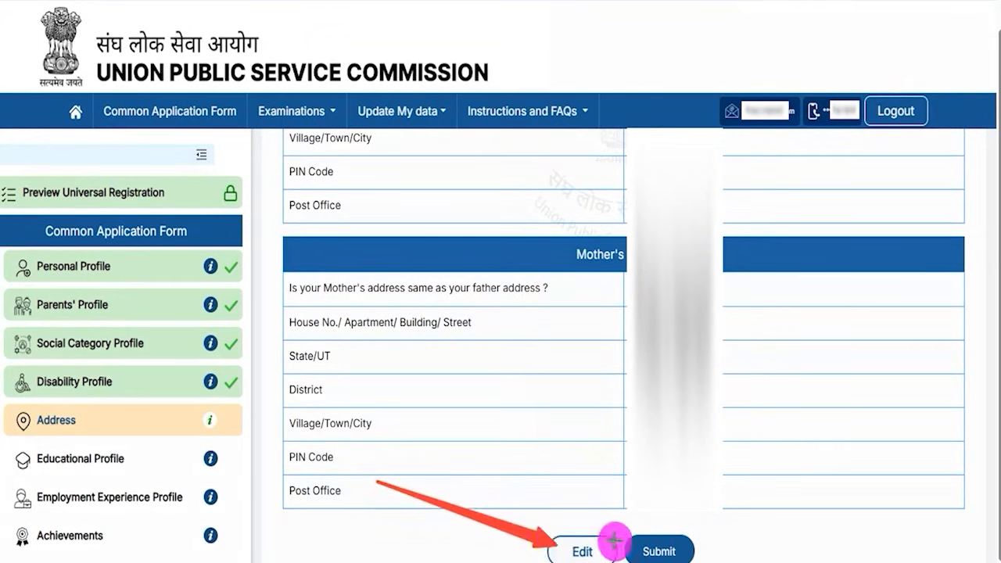
Step: Submit the Address section, bringing up the Educational Profile starting from 12th class
{"action": "left_click", "coordinate": [686, 543]}
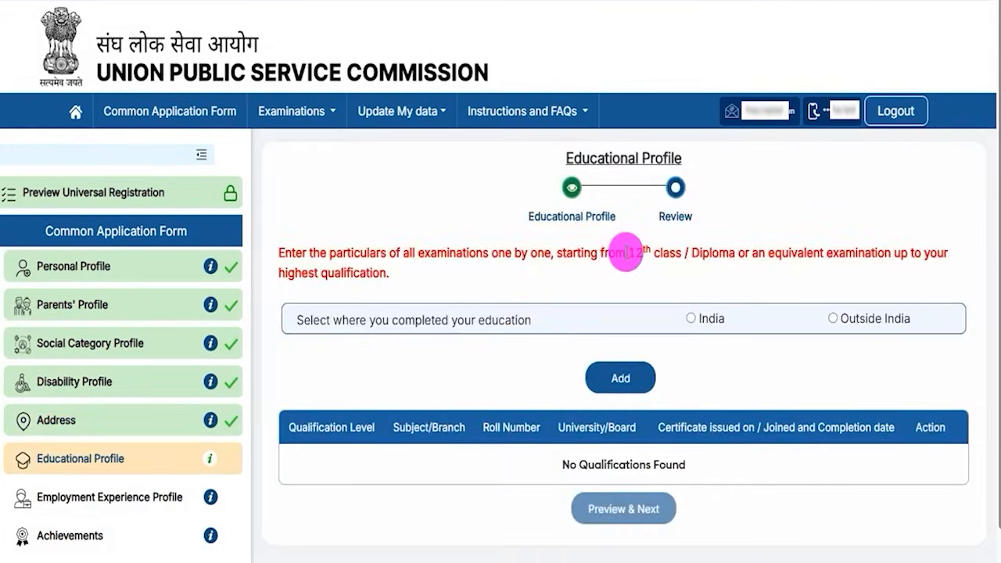
{"action": "left_click_drag", "start_coordinate": [586, 158], "coordinate": [654, 157]}
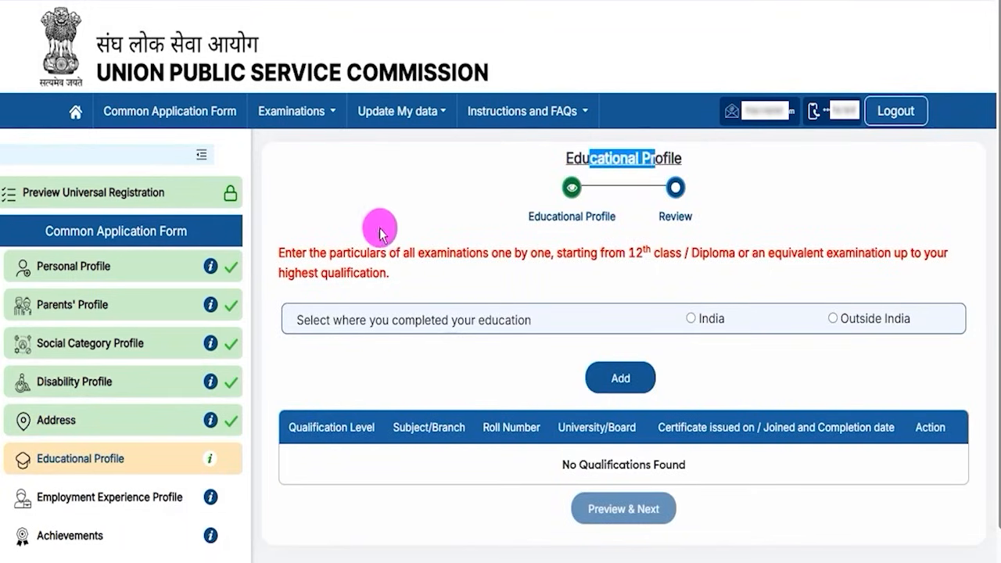
{"action": "left_click_drag", "start_coordinate": [319, 250], "coordinate": [651, 253]}
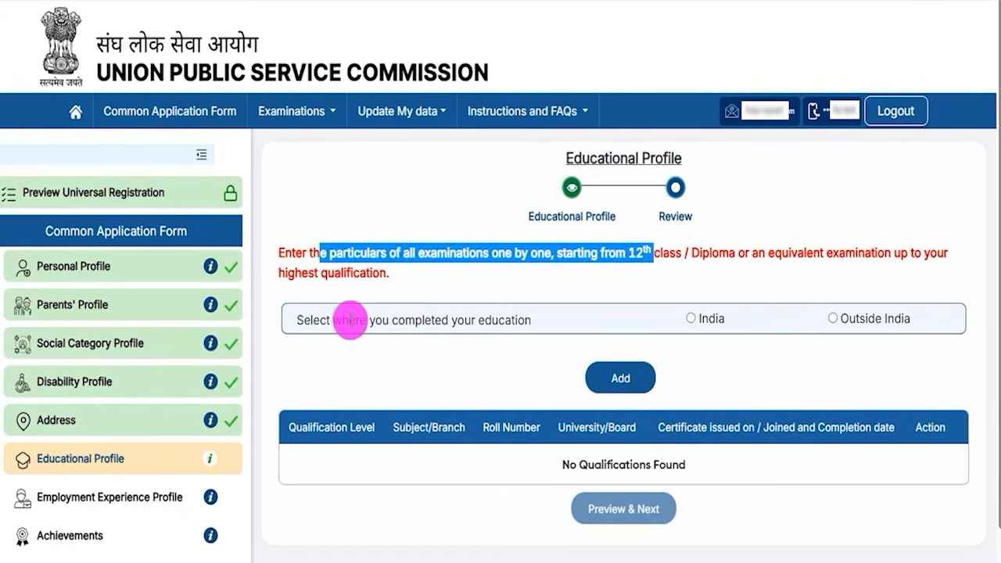
{"action": "left_click", "coordinate": [365, 321]}
Step: Indicate that education was completed in India
{"action": "left_click_drag", "start_coordinate": [364, 321], "coordinate": [431, 321]}
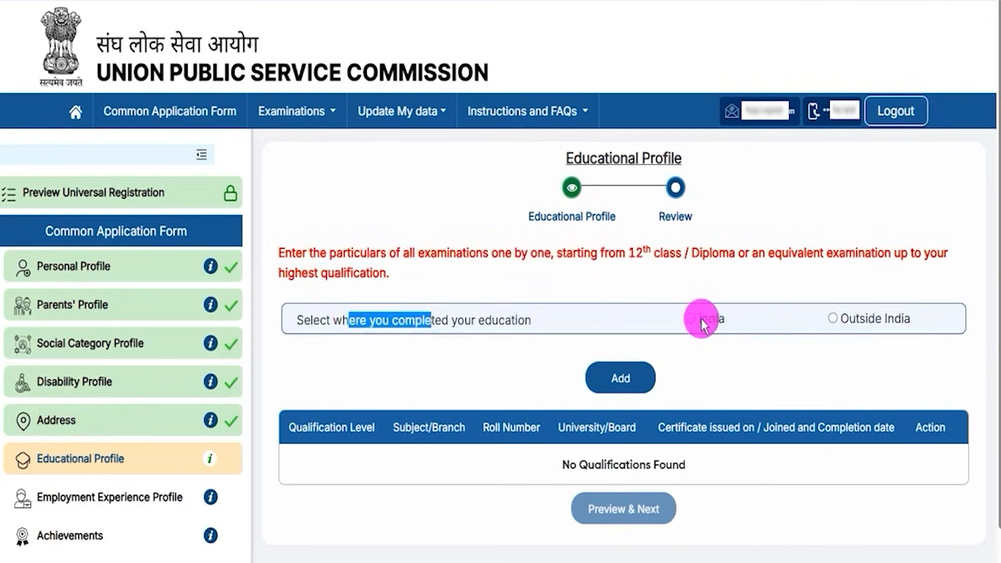
{"action": "left_click", "coordinate": [692, 320]}
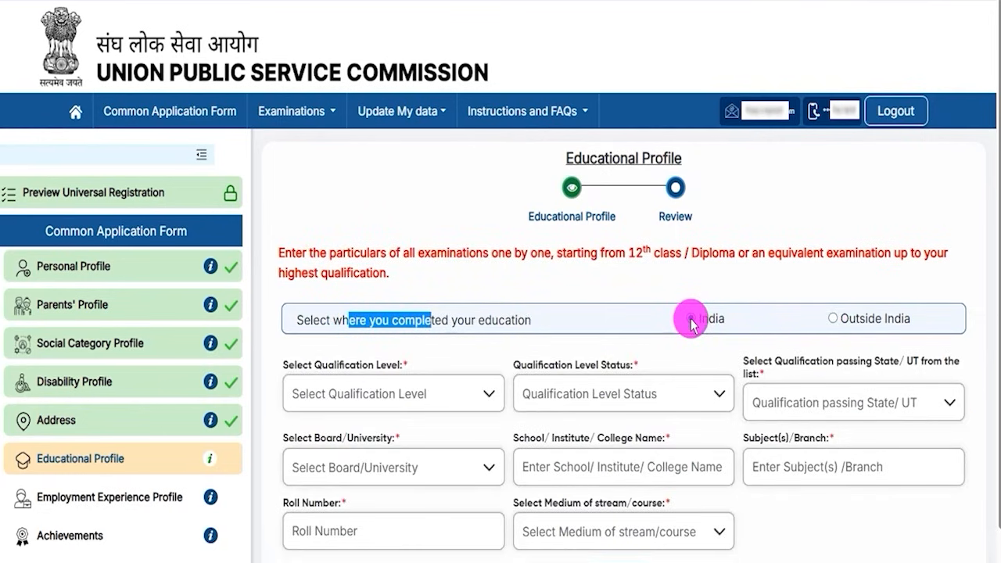
{"action": "left_click", "coordinate": [688, 354]}
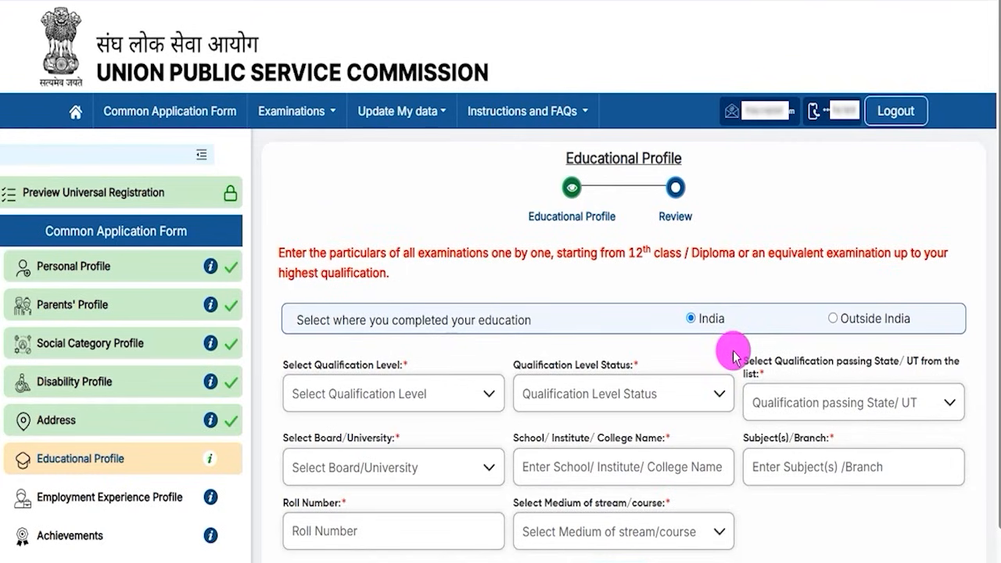
{"action": "left_click_drag", "start_coordinate": [628, 253], "coordinate": [670, 254]}
{"action": "scroll", "coordinate": [681, 368], "scroll_direction": "down", "scroll_amount": 1}
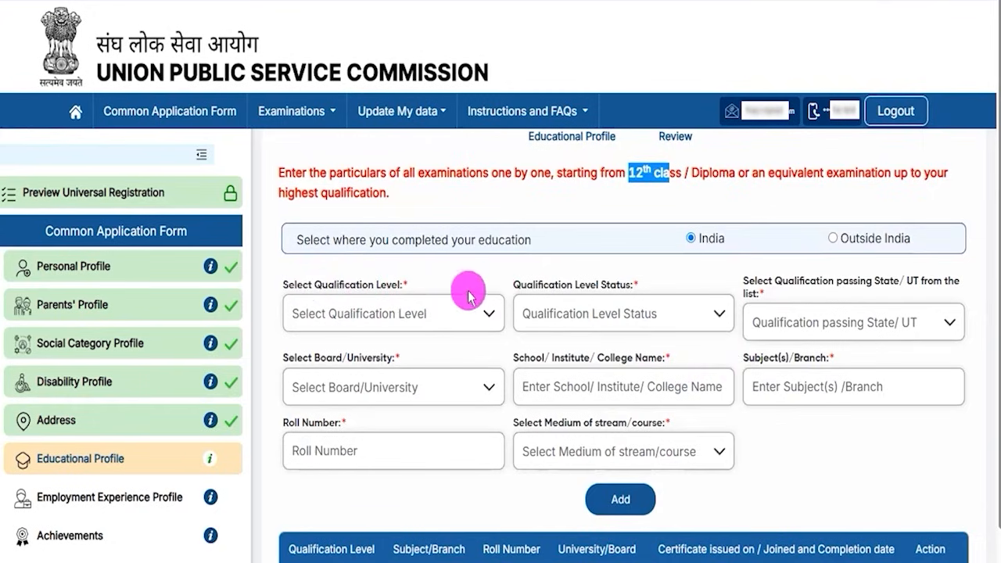
Step: Set the first qualification to Higher Secondary (10+2), Completed, passed in Uttar Pradesh
{"action": "left_click", "coordinate": [377, 315]}
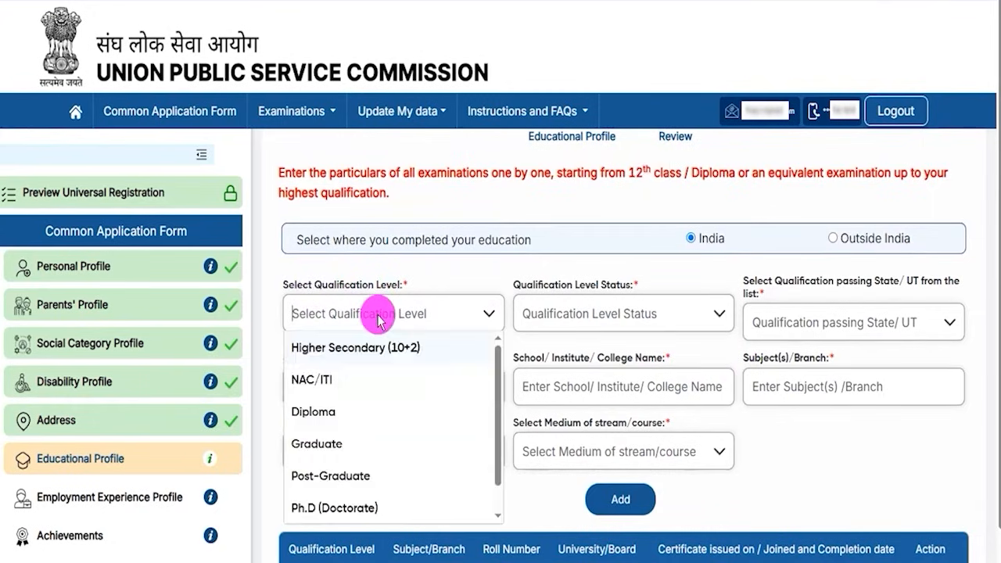
{"action": "left_click", "coordinate": [388, 353]}
{"action": "double_click", "coordinate": [552, 286]}
{"action": "left_click", "coordinate": [631, 317]}
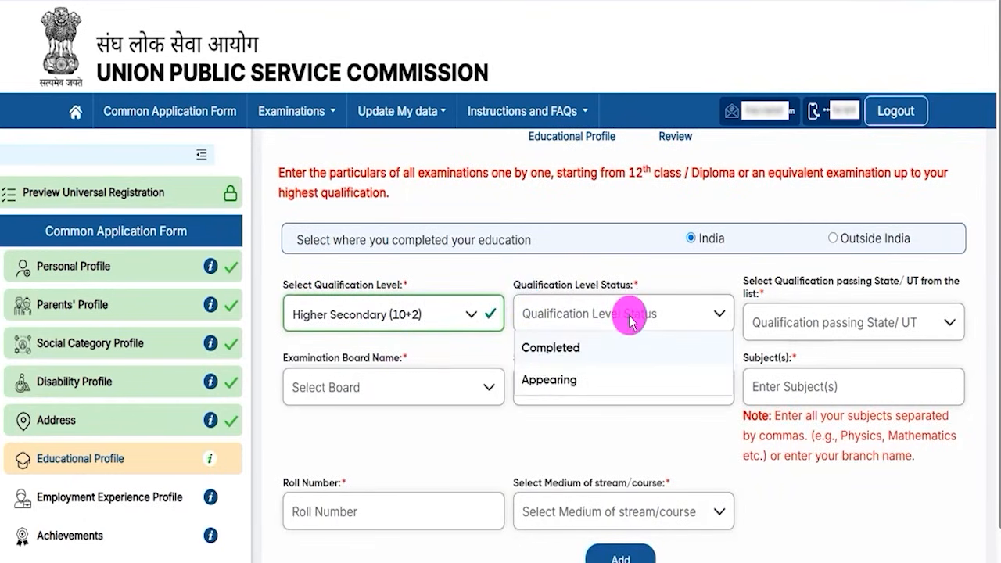
{"action": "left_click", "coordinate": [566, 358]}
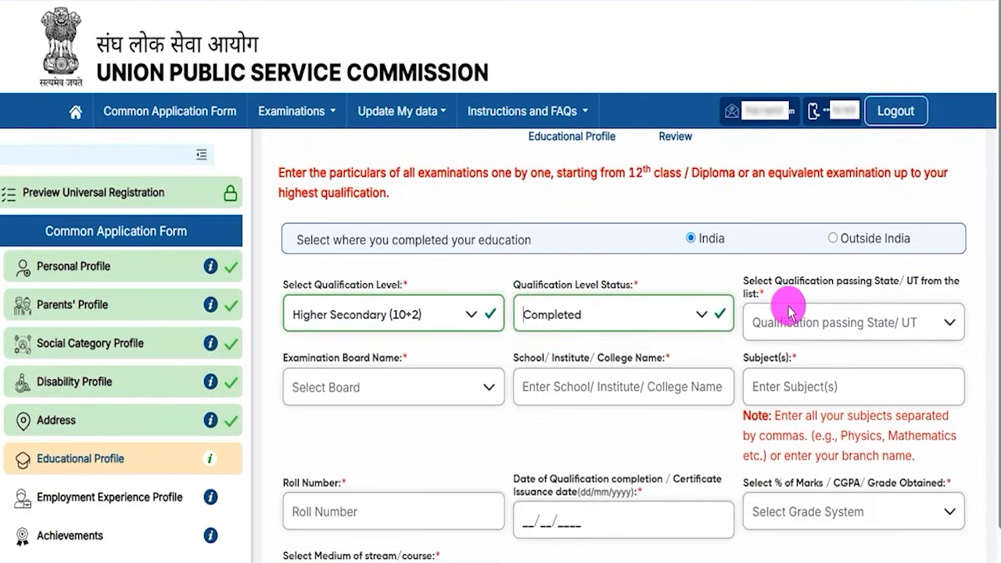
{"action": "left_click_drag", "start_coordinate": [776, 281], "coordinate": [866, 287]}
{"action": "left_click", "coordinate": [843, 319]}
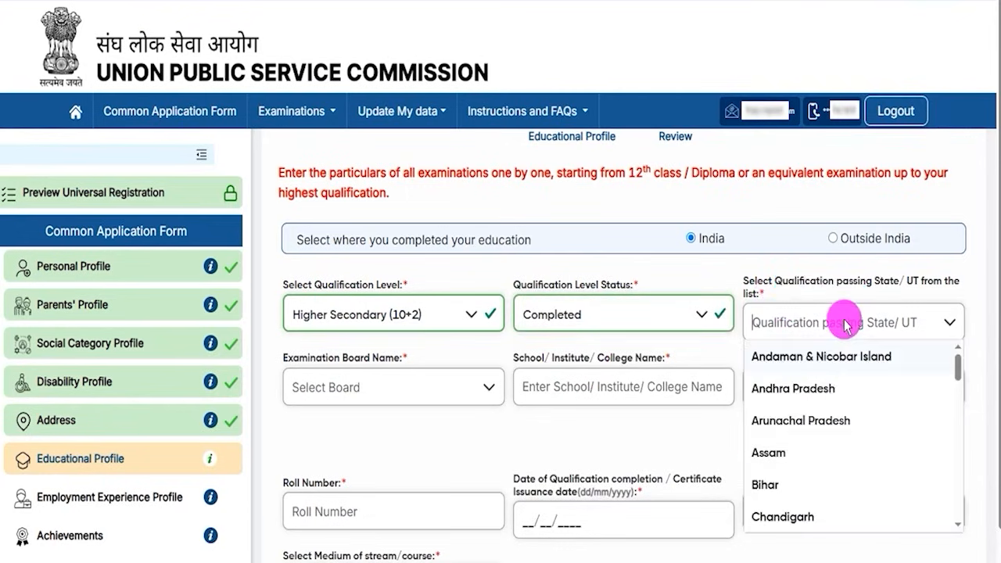
{"action": "scroll", "coordinate": [824, 445], "scroll_direction": "down", "scroll_amount": 10}
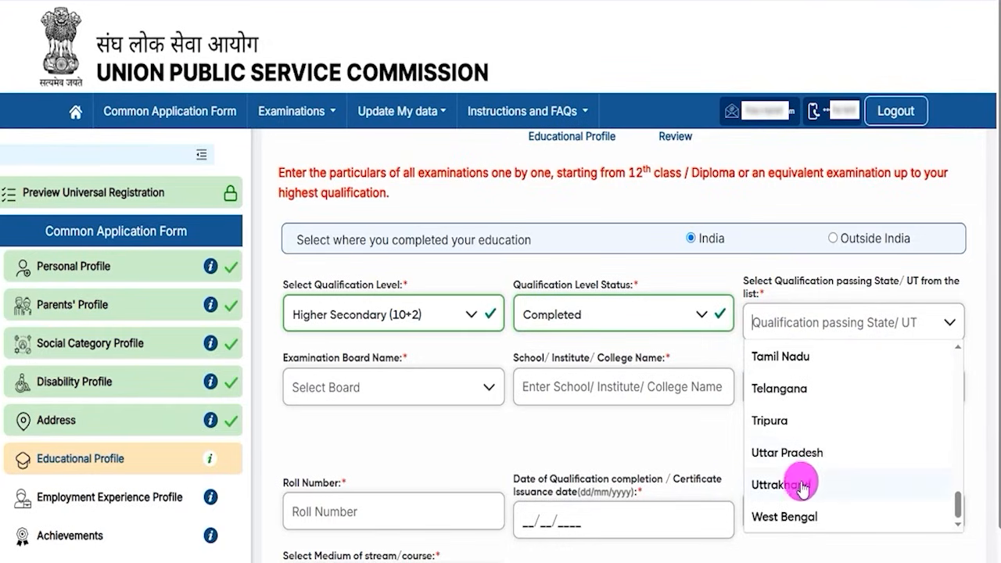
{"action": "left_click", "coordinate": [798, 452]}
Step: Check the Board, School/Institute and Subject(s) fields; the board list stays empty
{"action": "left_click_drag", "start_coordinate": [307, 358], "coordinate": [381, 388]}
{"action": "left_click", "coordinate": [379, 387]}
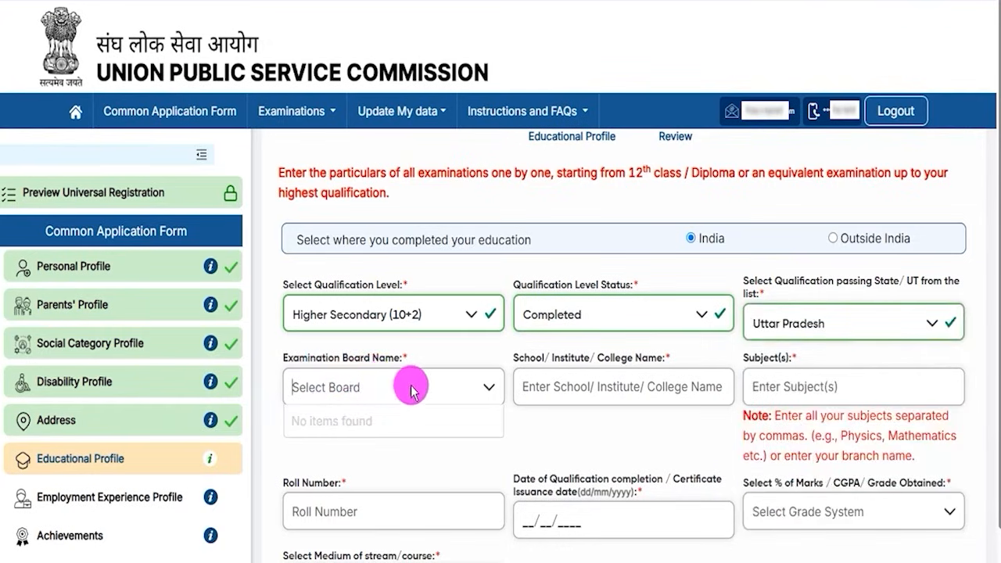
{"action": "left_click", "coordinate": [480, 389]}
{"action": "left_click", "coordinate": [470, 391]}
{"action": "left_click", "coordinate": [472, 388]}
{"action": "left_click_drag", "start_coordinate": [530, 358], "coordinate": [587, 365]}
{"action": "left_click", "coordinate": [601, 387]}
{"action": "left_click", "coordinate": [751, 387]}
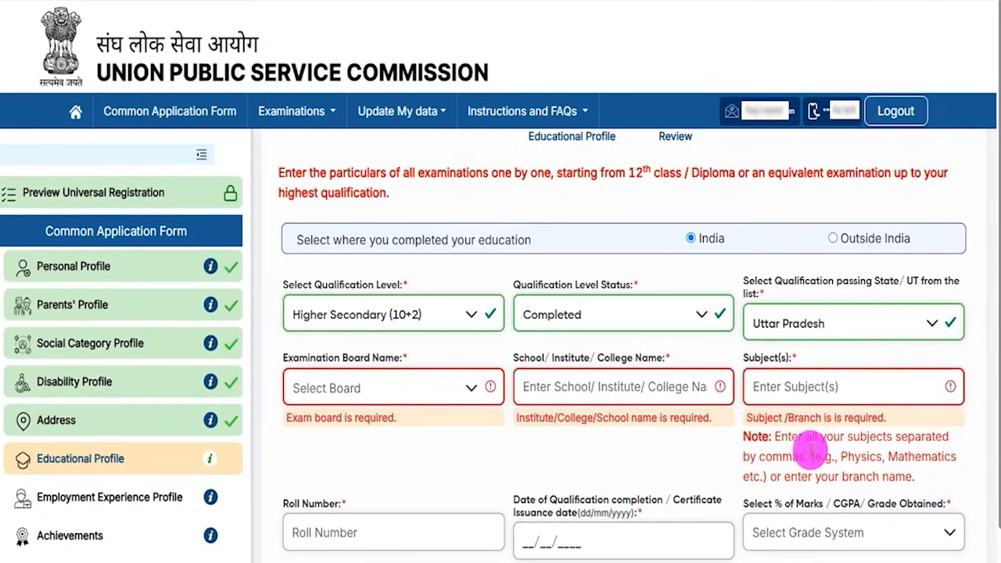
{"action": "left_click_drag", "start_coordinate": [745, 358], "coordinate": [785, 396]}
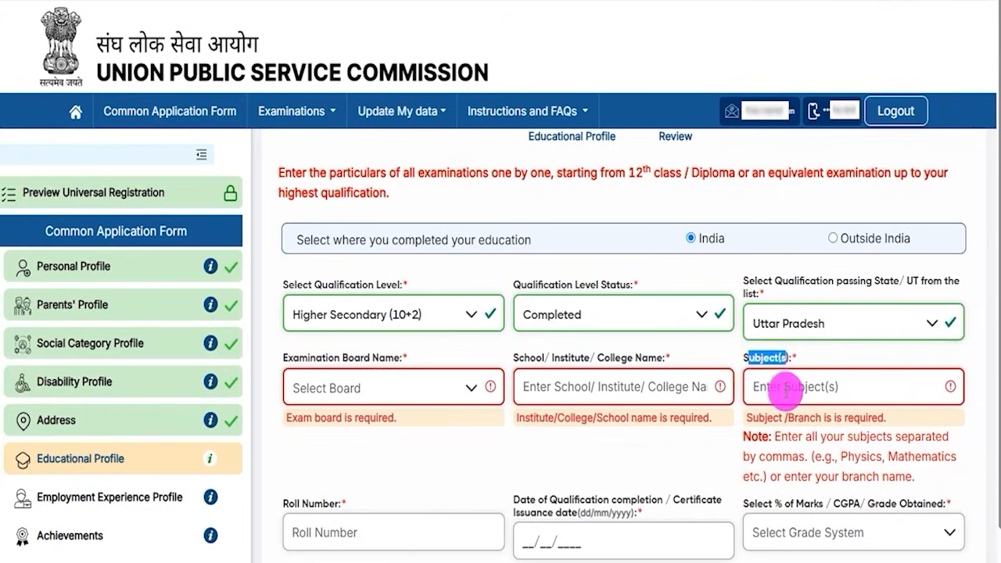
{"action": "left_click", "coordinate": [785, 395]}
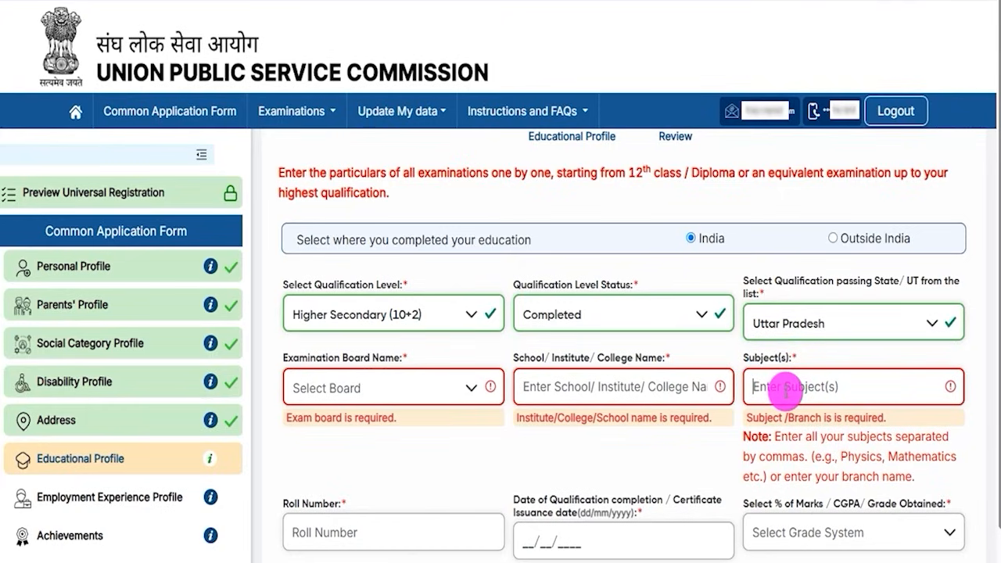
{"action": "left_click_drag", "start_coordinate": [842, 455], "coordinate": [943, 460]}
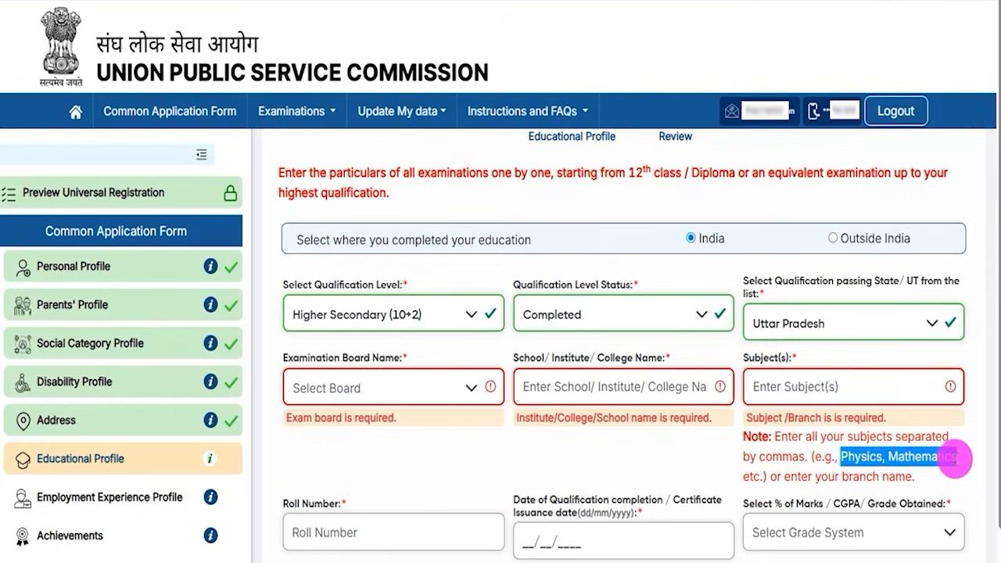
{"action": "scroll", "coordinate": [513, 423], "scroll_direction": "down", "scroll_amount": 3}
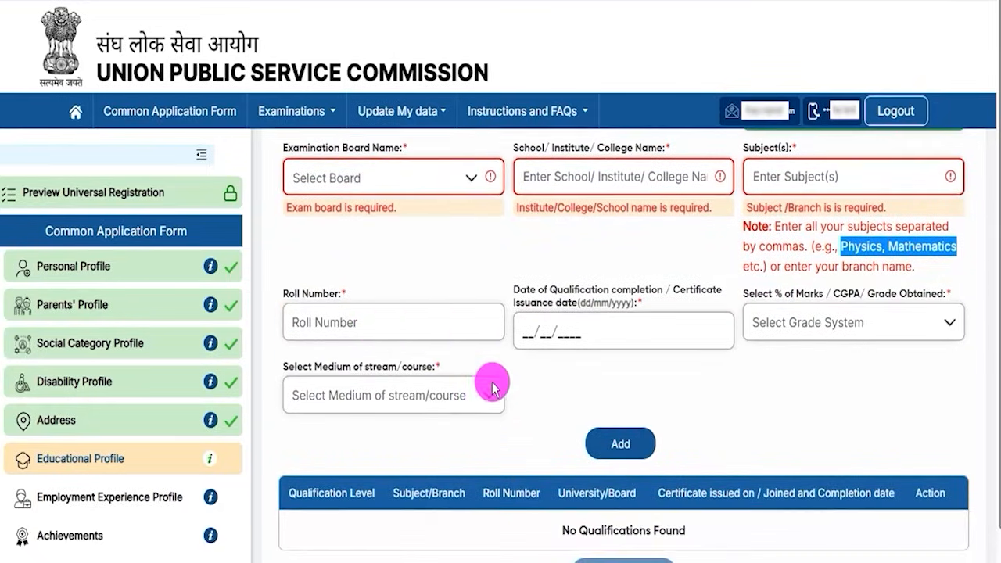
Step: Start filling the roll number and completion date for the Higher Secondary (10+2) entry
{"action": "left_click", "coordinate": [362, 323]}
{"action": "left_click_drag", "start_coordinate": [527, 289], "coordinate": [659, 296]}
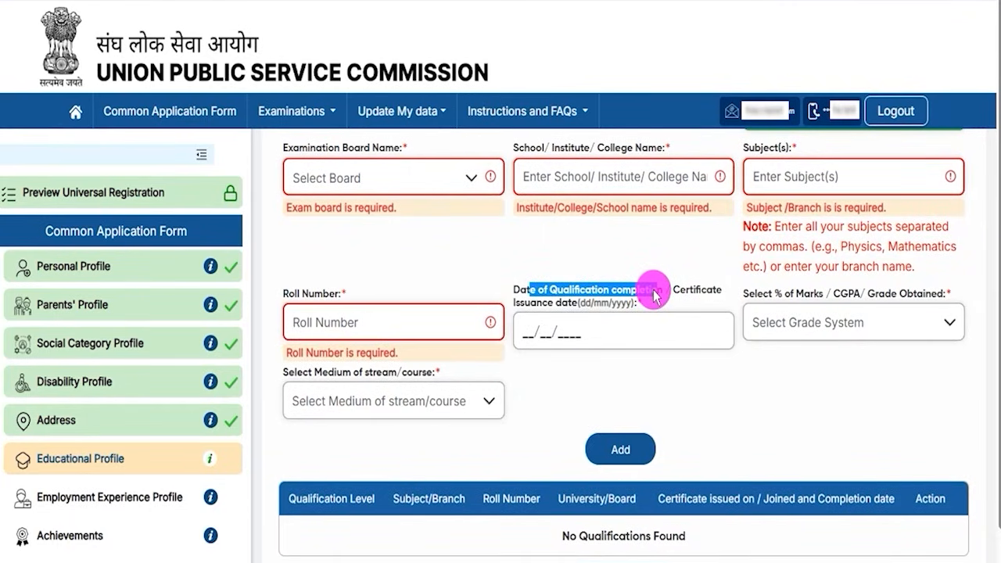
{"action": "left_click_drag", "start_coordinate": [654, 291], "coordinate": [696, 291]}
{"action": "left_click_drag", "start_coordinate": [527, 292], "coordinate": [547, 296]}
{"action": "left_click", "coordinate": [535, 336]}
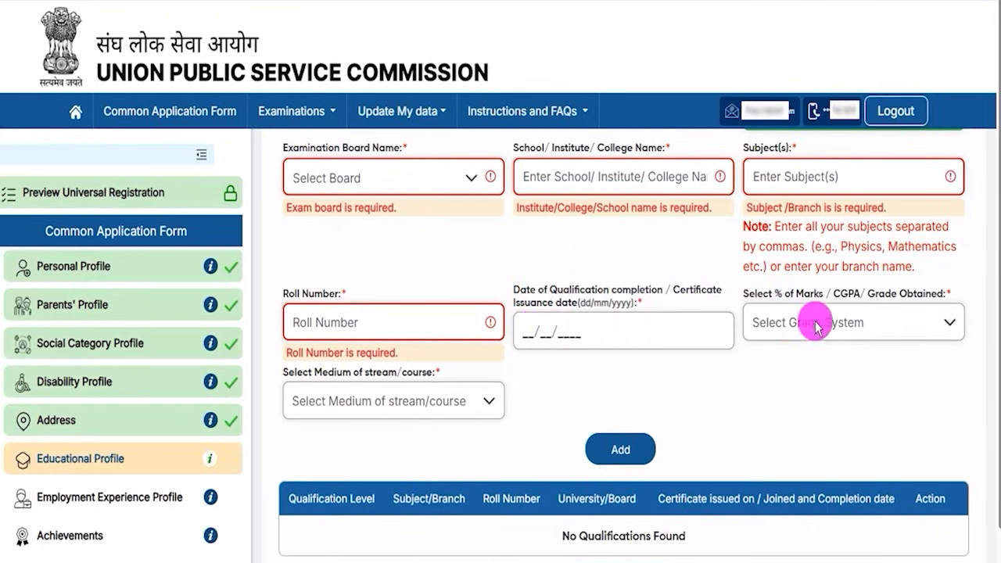
Step: Choose Percentage(%) Marks, enter 90.00 with English medium, and add the 10+2 row
{"action": "left_click_drag", "start_coordinate": [756, 292], "coordinate": [860, 297]}
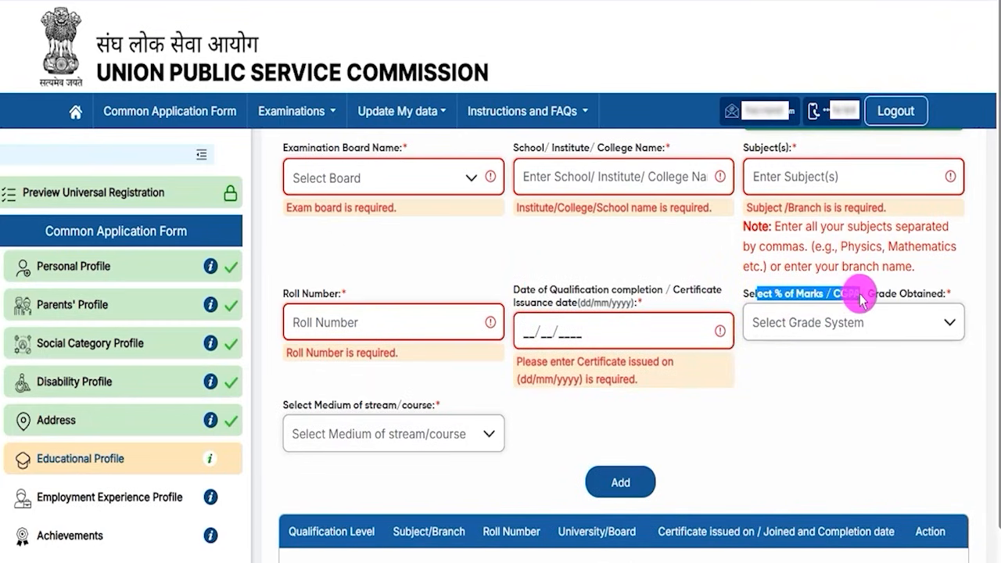
{"action": "left_click", "coordinate": [851, 325]}
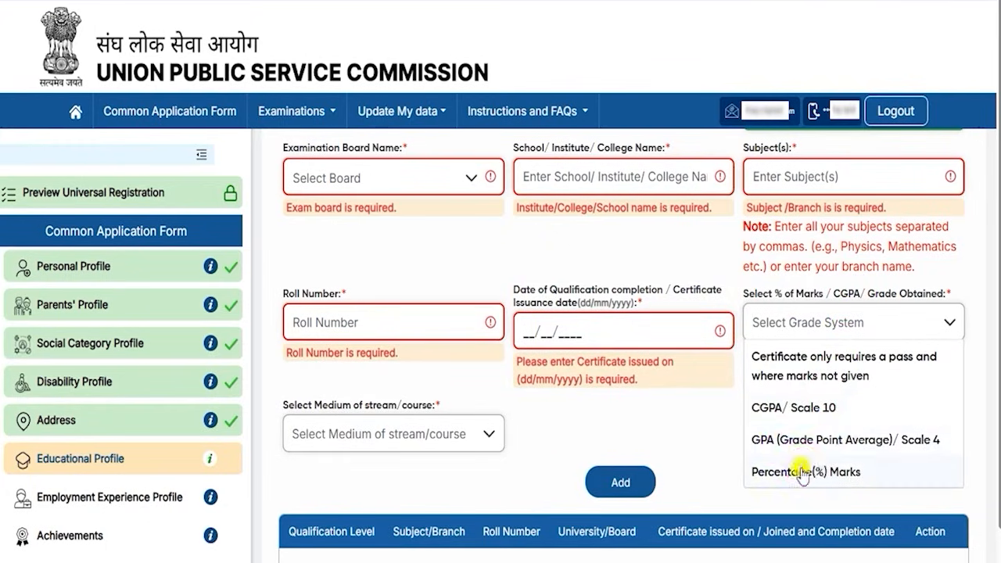
{"action": "left_click", "coordinate": [826, 471]}
{"action": "left_click", "coordinate": [358, 440]}
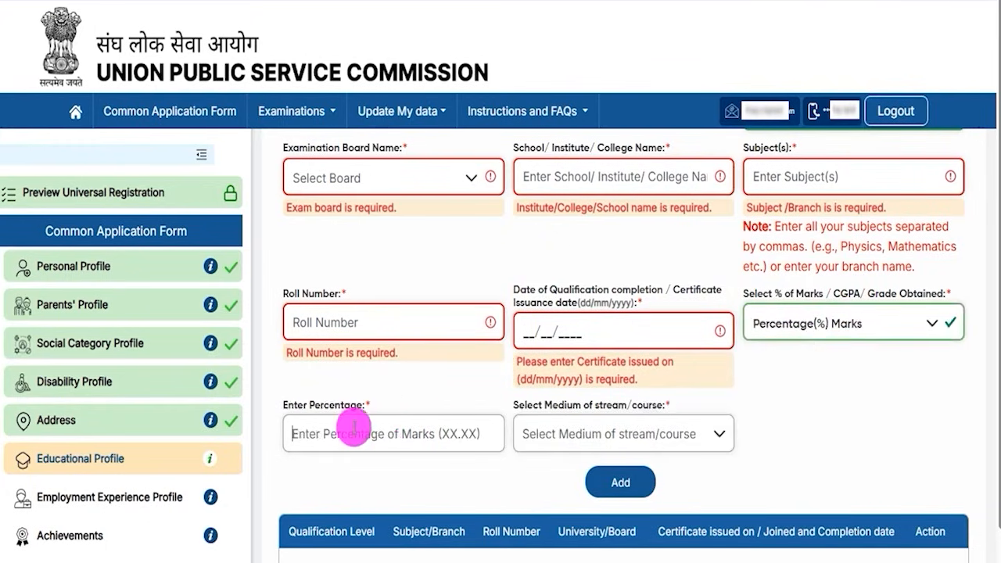
{"action": "type", "text": "90.00"}
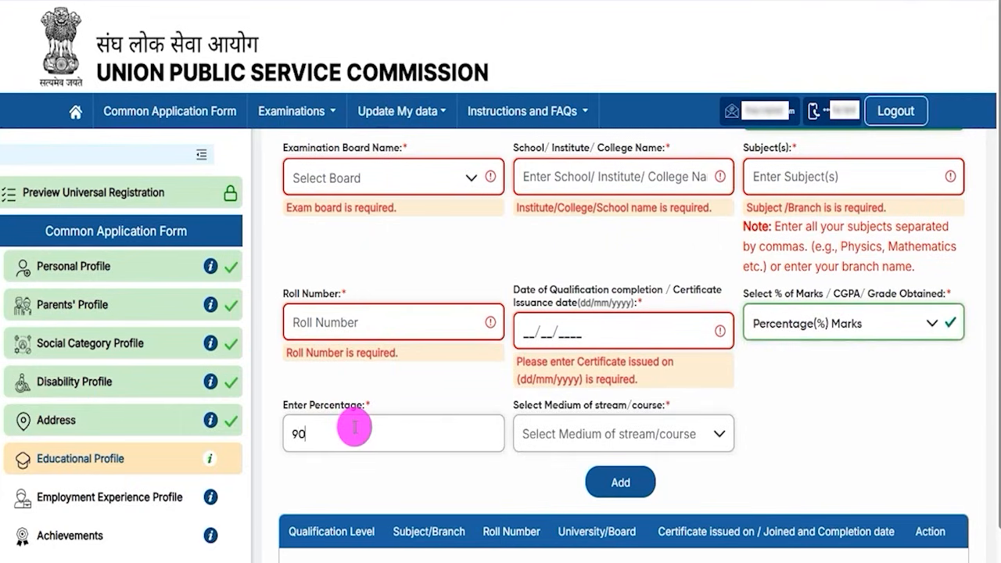
{"action": "left_click", "coordinate": [583, 438]}
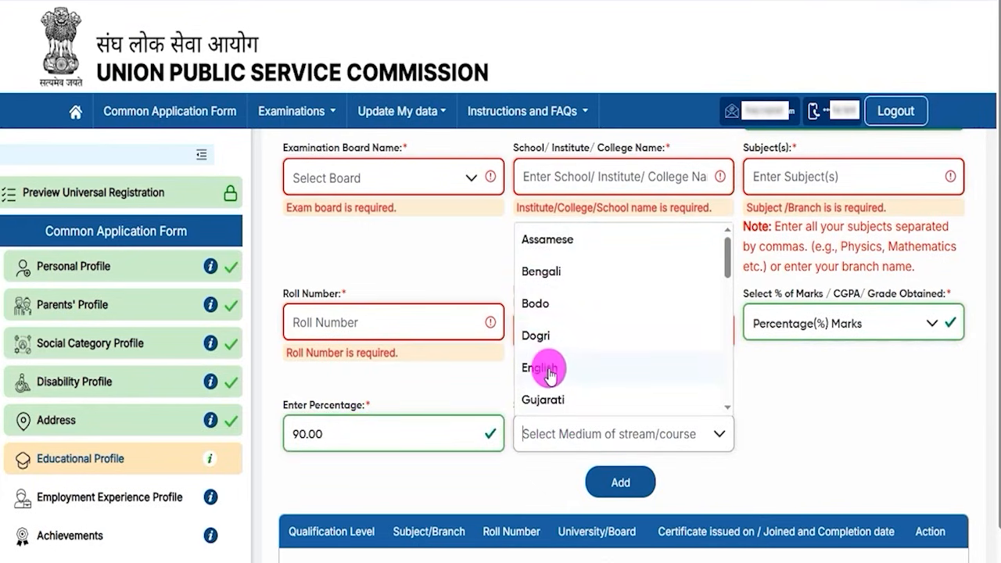
{"action": "left_click", "coordinate": [548, 371]}
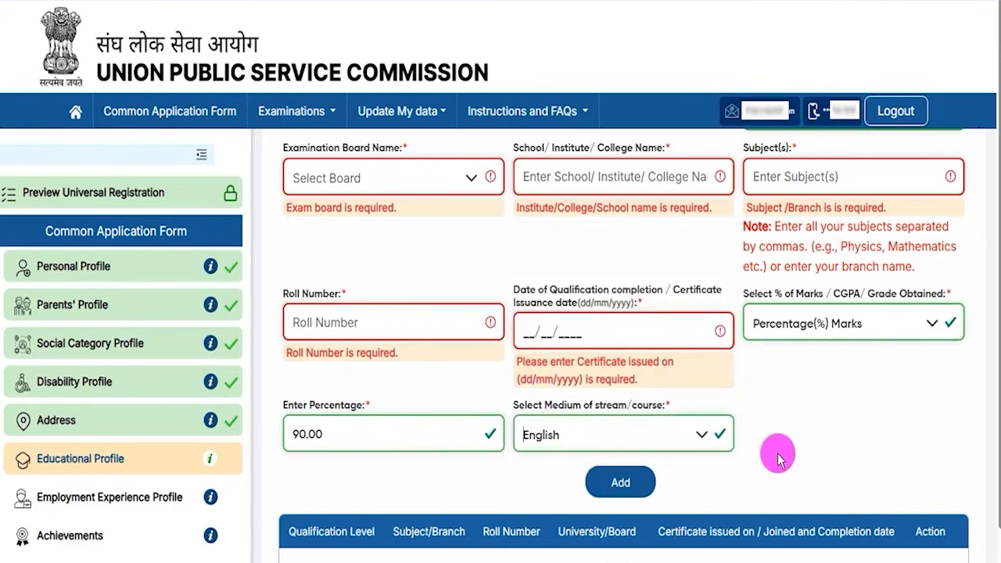
{"action": "scroll", "coordinate": [776, 456], "scroll_direction": "down", "scroll_amount": 1}
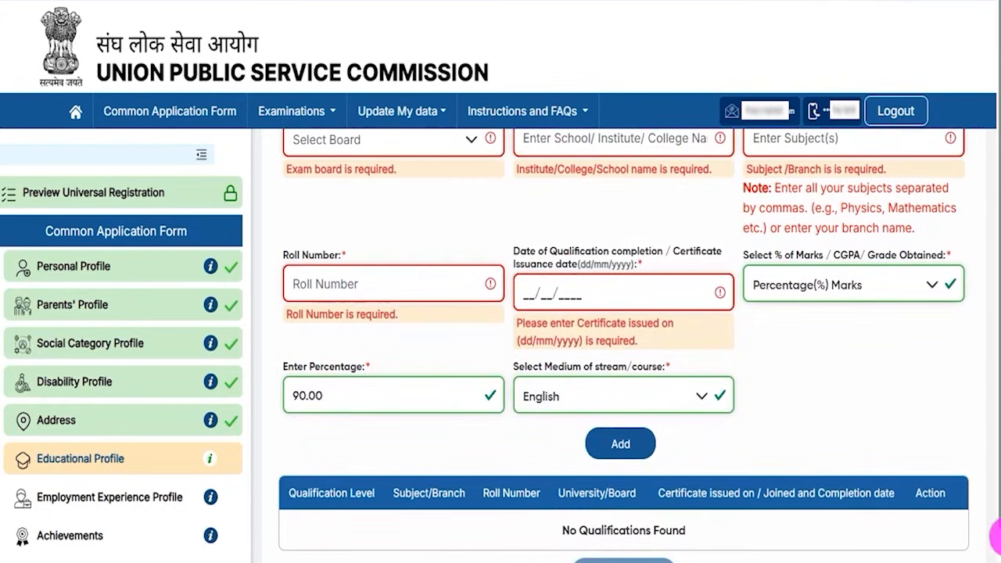
{"action": "scroll", "coordinate": [975, 490], "scroll_direction": "down", "scroll_amount": 1}
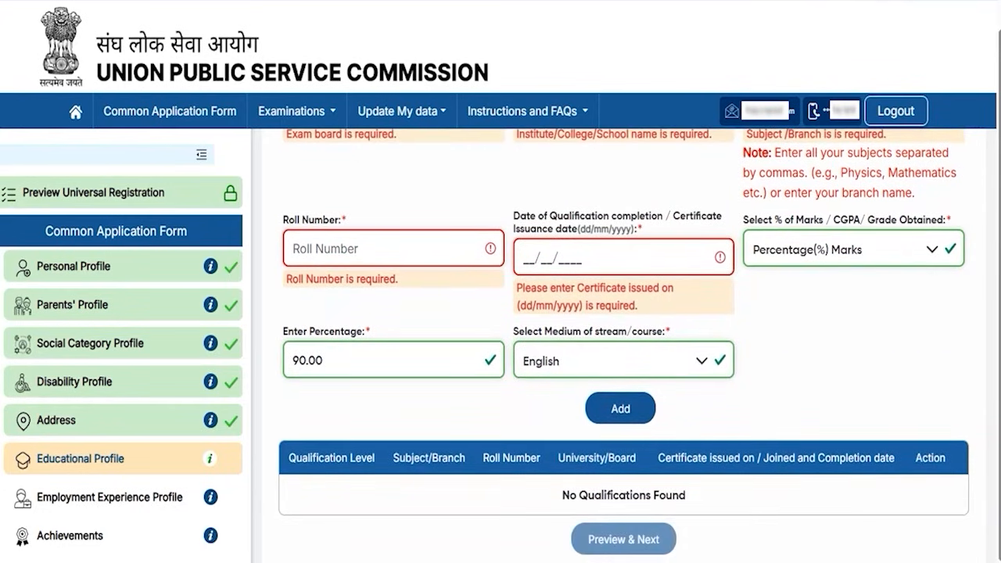
{"action": "left_click", "coordinate": [637, 408]}
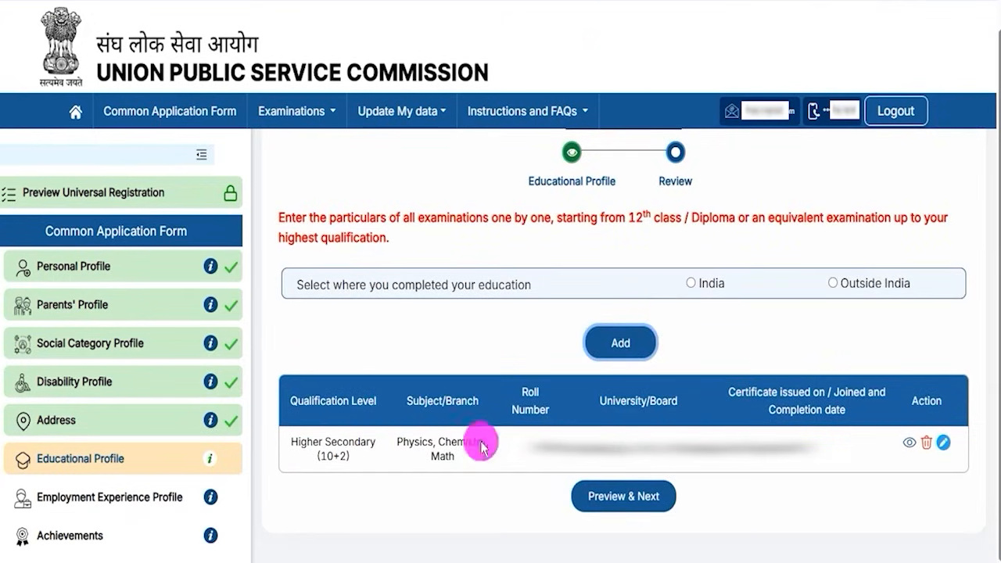
{"action": "left_click_drag", "start_coordinate": [307, 443], "coordinate": [360, 443]}
{"action": "left_click", "coordinate": [638, 448]}
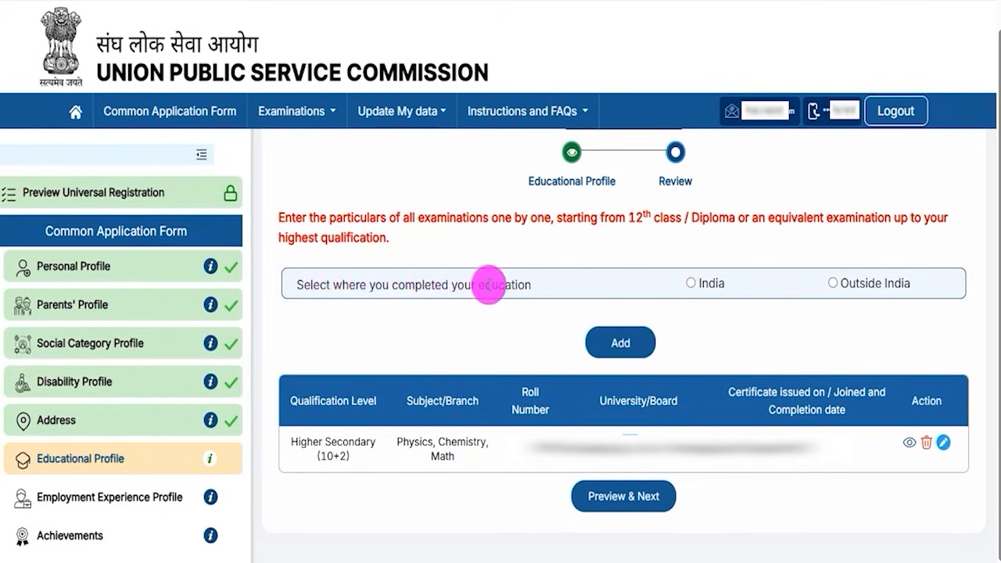
Step: Start a new Graduate qualification marked Completed, choosing stream, passing state, board and college
{"action": "left_click", "coordinate": [691, 286]}
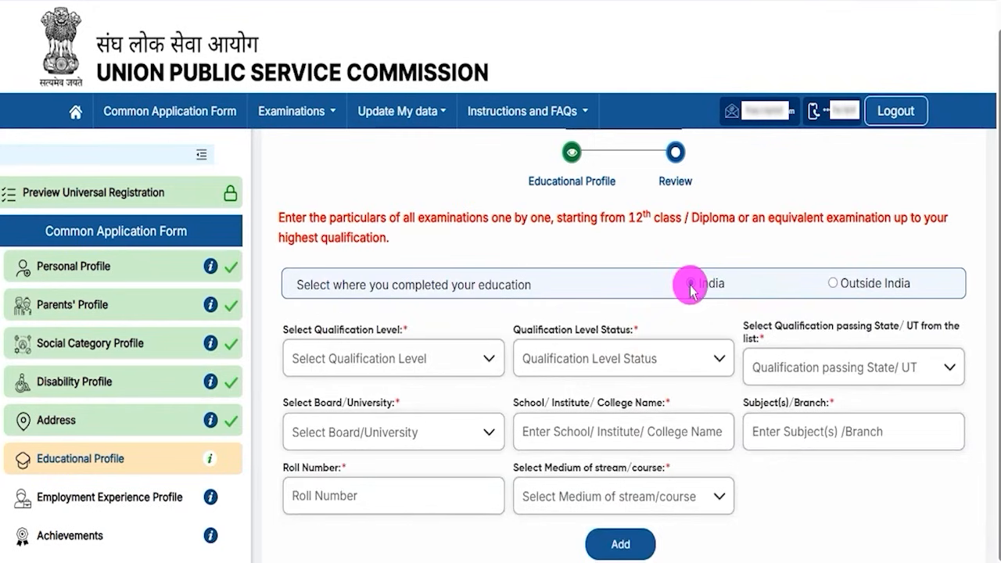
{"action": "left_click", "coordinate": [389, 357]}
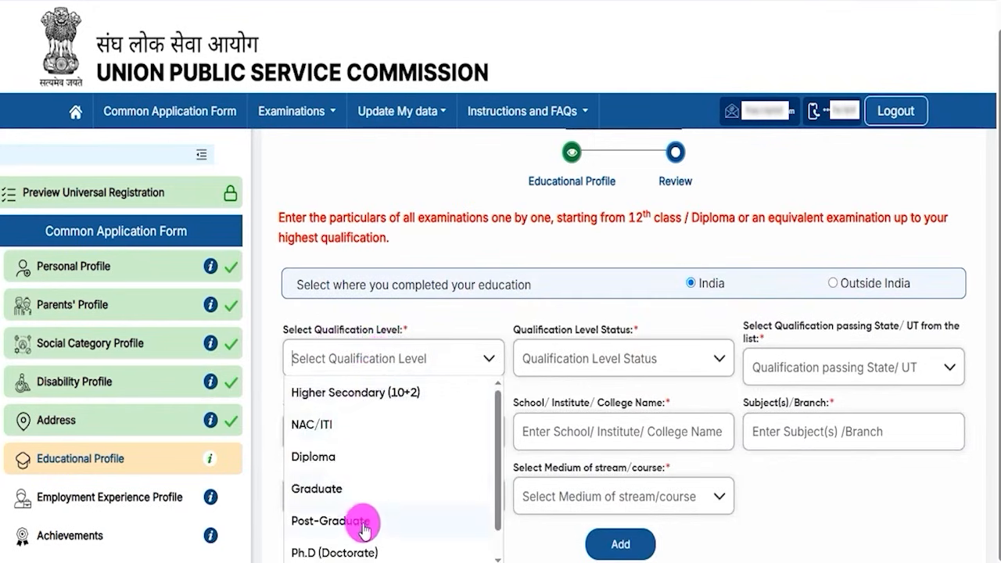
{"action": "left_click", "coordinate": [337, 489]}
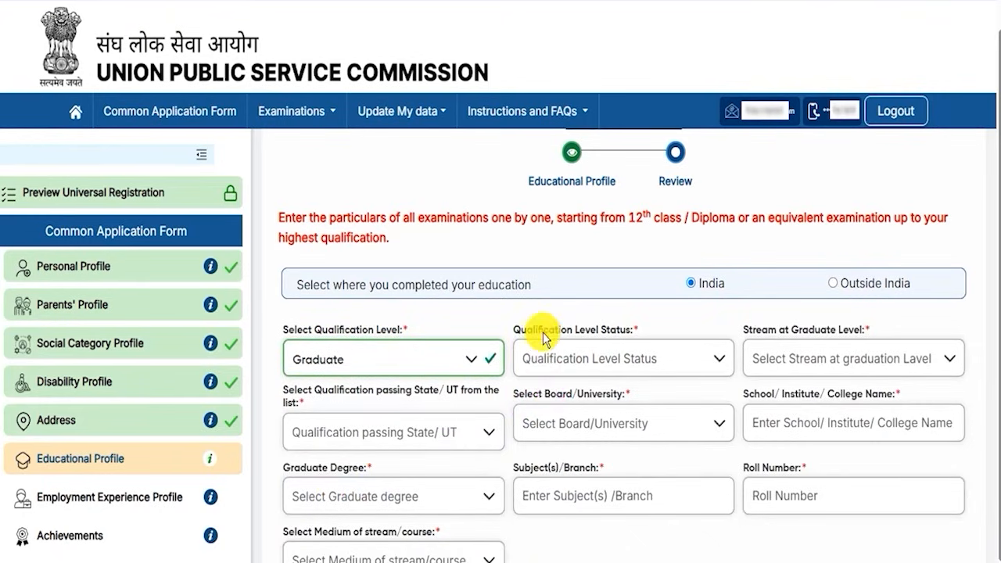
{"action": "left_click", "coordinate": [587, 356]}
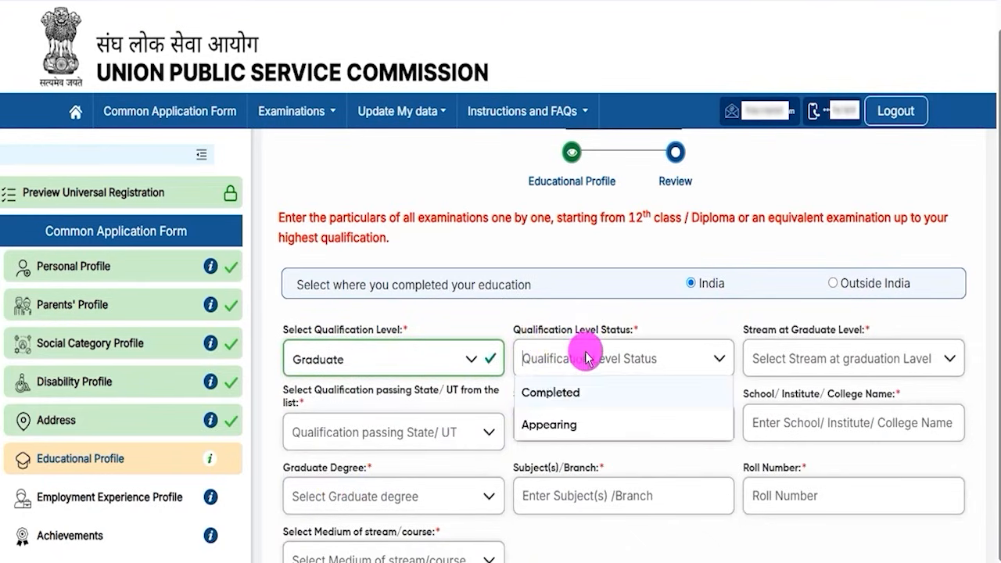
{"action": "left_click", "coordinate": [569, 394]}
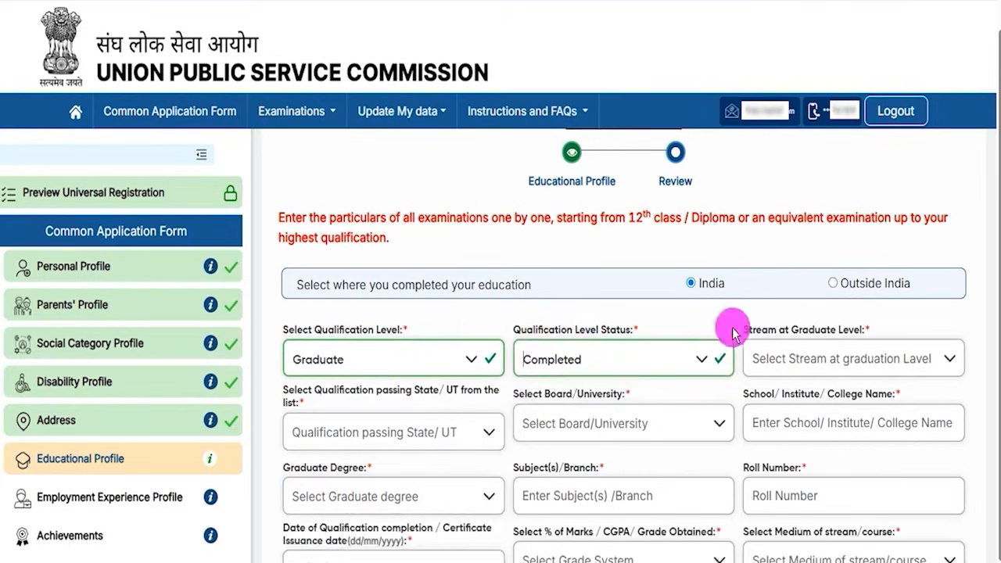
{"action": "left_click", "coordinate": [827, 369]}
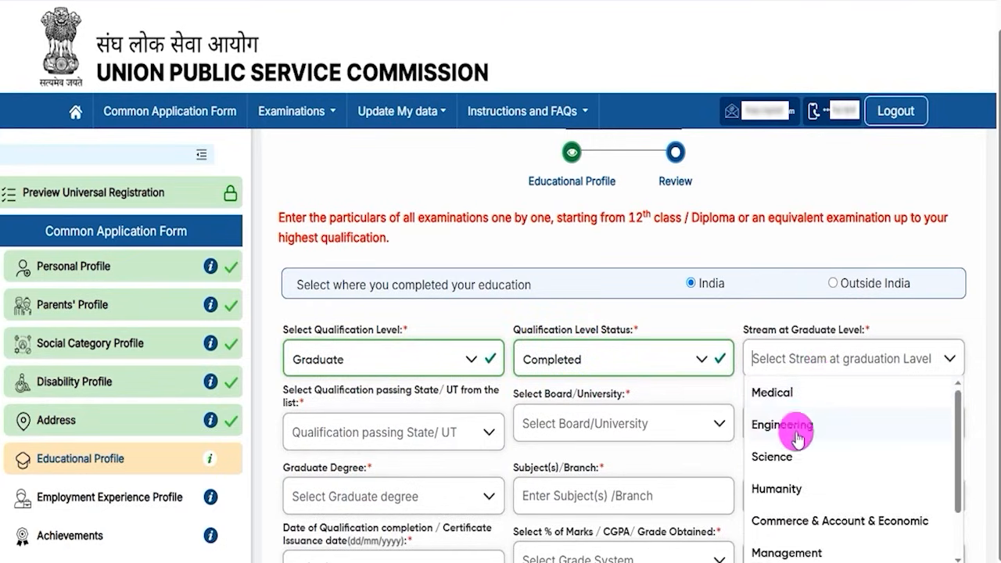
{"action": "left_click", "coordinate": [782, 389]}
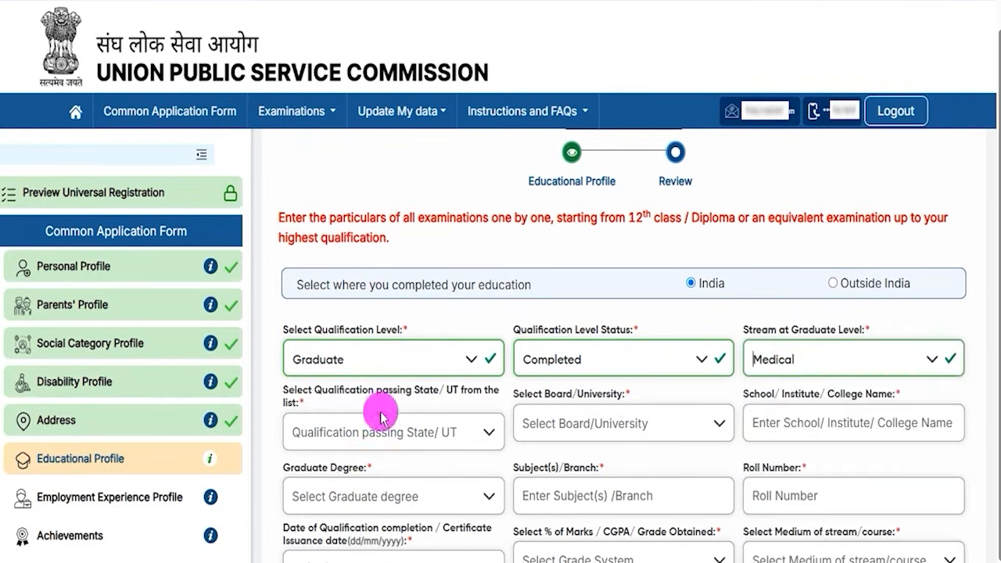
{"action": "left_click", "coordinate": [420, 439]}
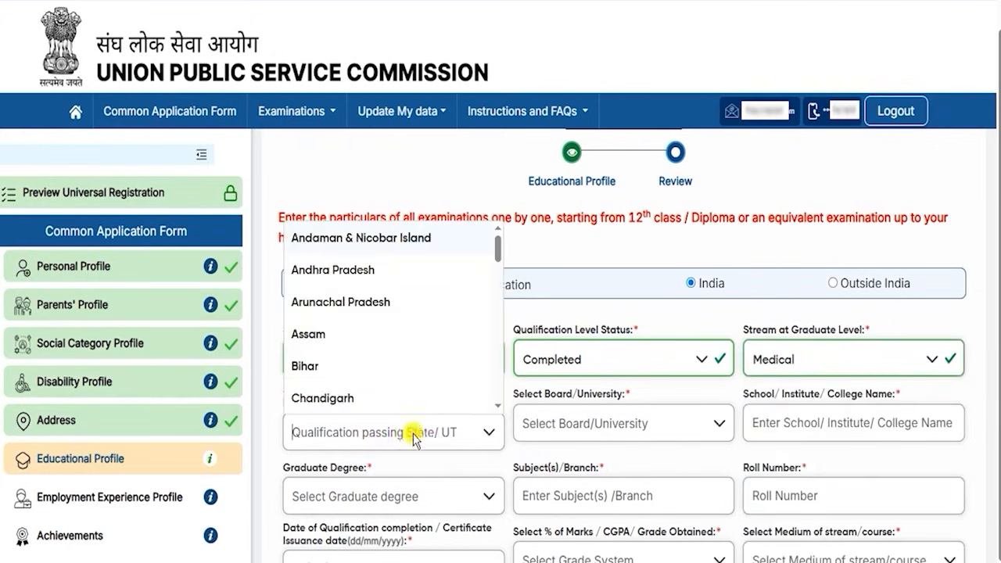
{"action": "left_click", "coordinate": [621, 431]}
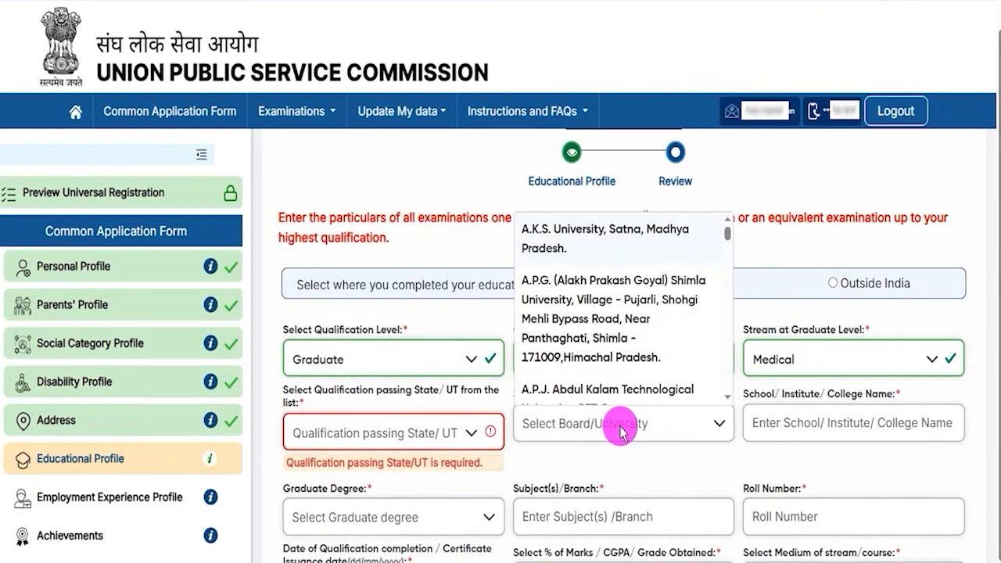
{"action": "left_click", "coordinate": [794, 426]}
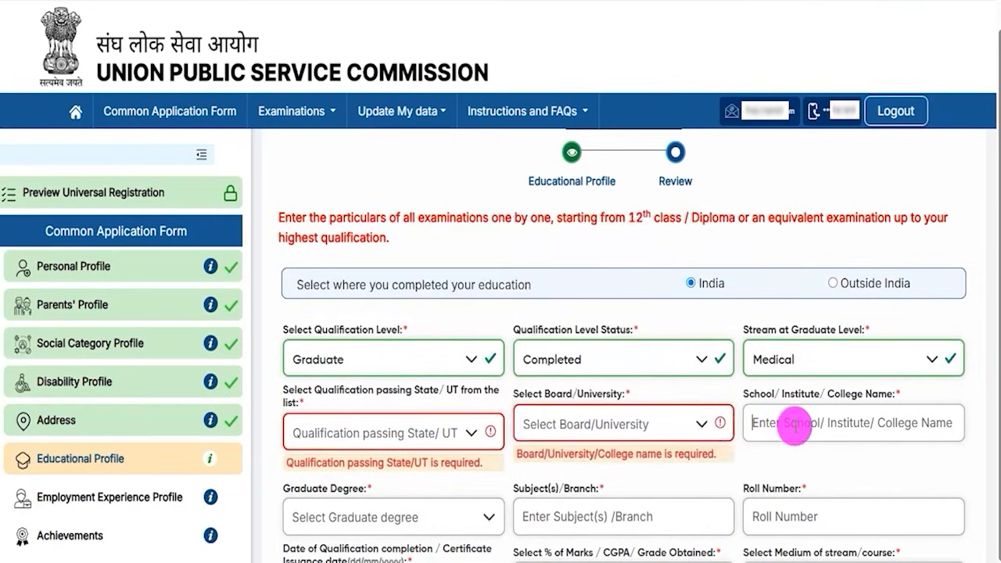
{"action": "scroll", "coordinate": [794, 426], "scroll_direction": "down", "scroll_amount": 2}
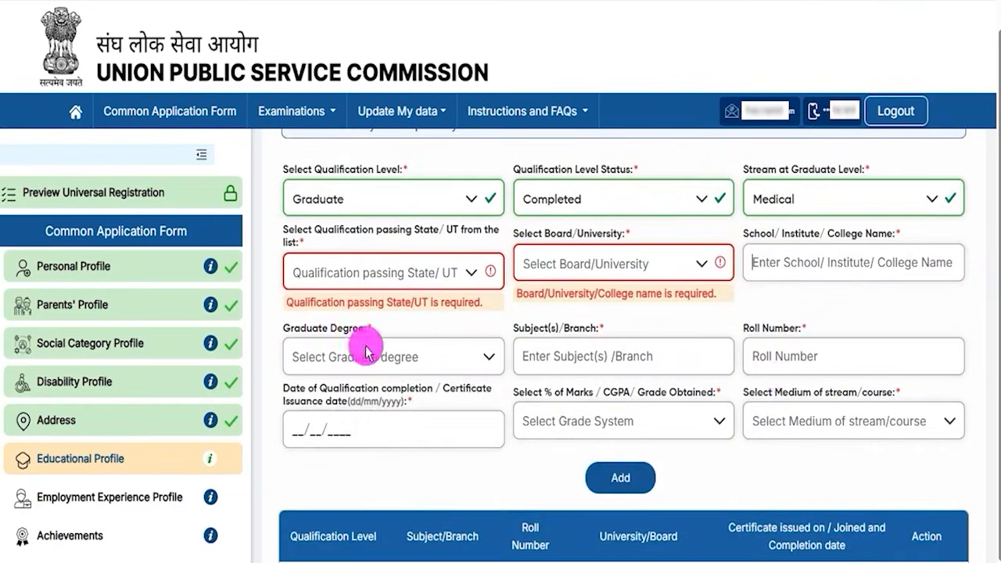
Step: Choose B.A. as the degree and fill subjects, roll number and completion date
{"action": "left_click", "coordinate": [336, 358]}
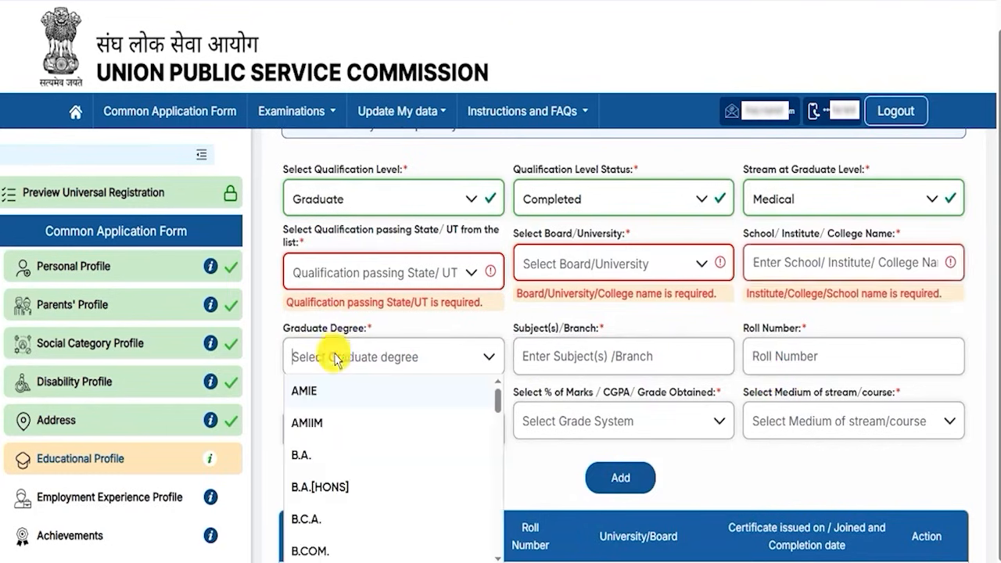
{"action": "left_click", "coordinate": [320, 467]}
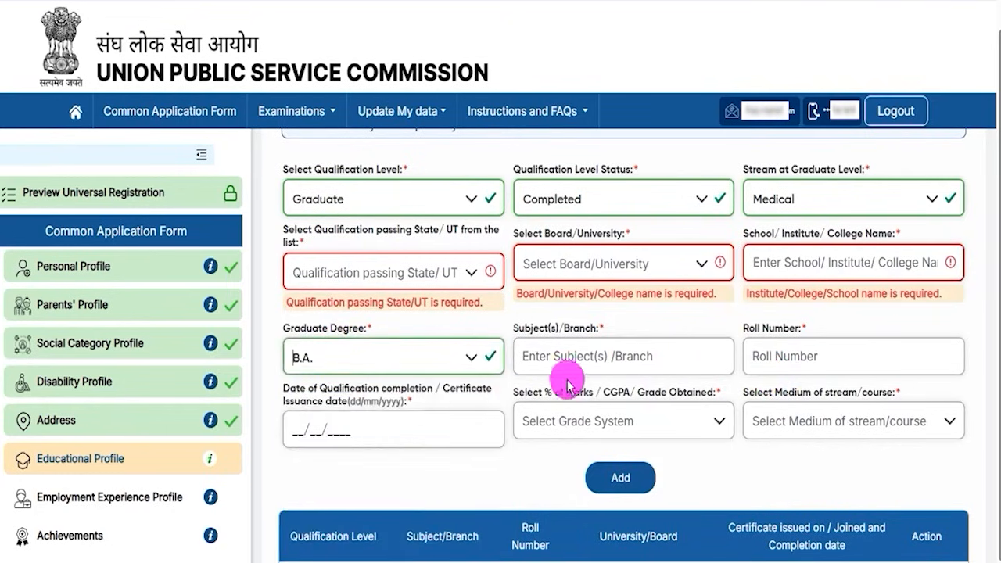
{"action": "left_click_drag", "start_coordinate": [530, 329], "coordinate": [581, 342]}
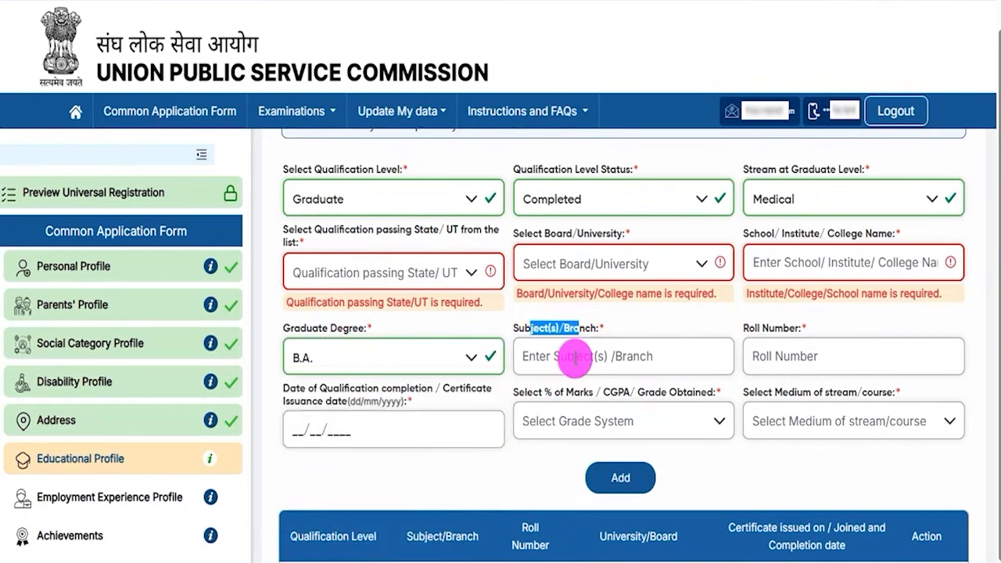
{"action": "left_click", "coordinate": [572, 353]}
{"action": "left_click_drag", "start_coordinate": [757, 330], "coordinate": [792, 335]}
{"action": "left_click", "coordinate": [775, 356]}
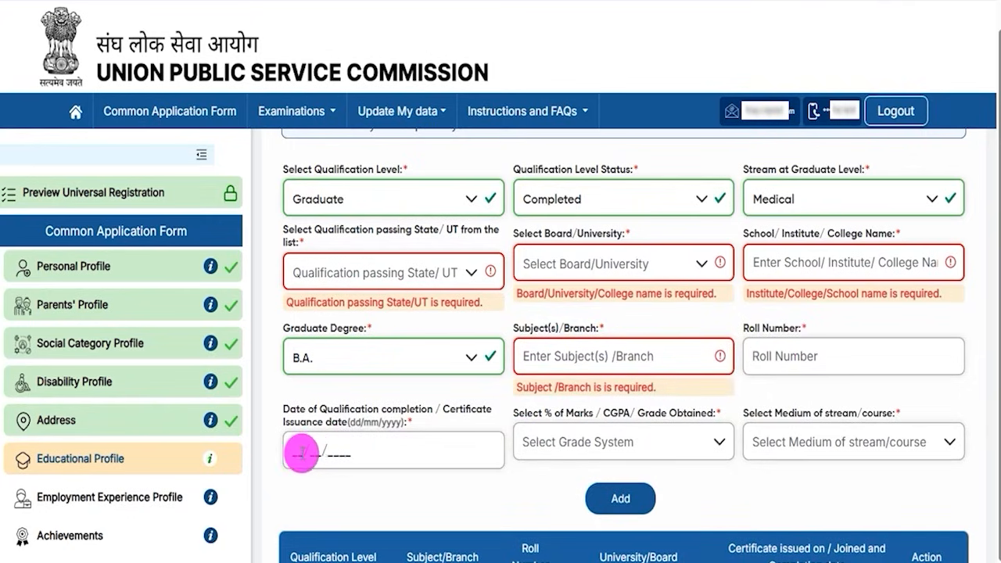
{"action": "left_click", "coordinate": [311, 451]}
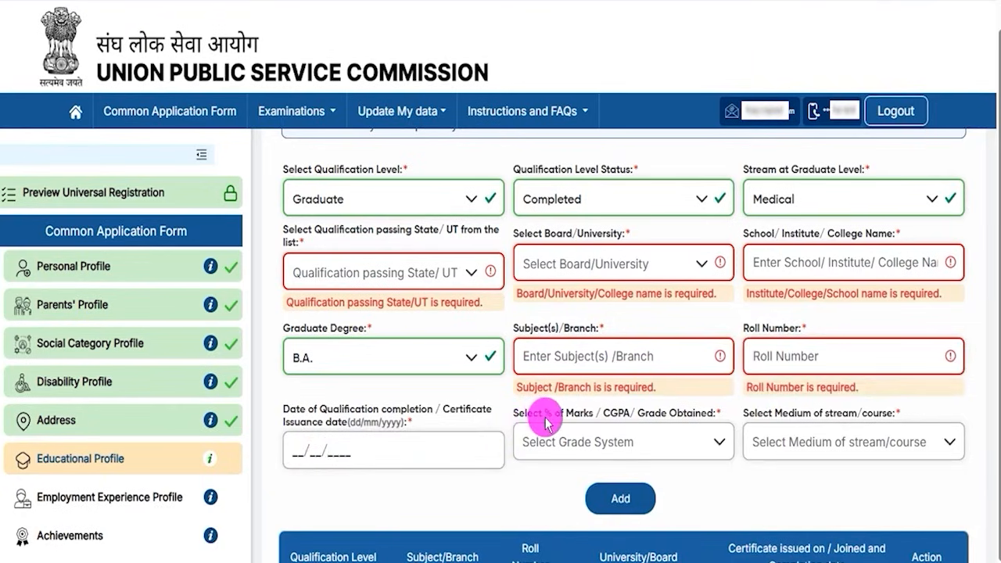
Step: Set Percentage(%) Marks and English medium, then add the Graduate row to the table
{"action": "left_click_drag", "start_coordinate": [524, 413], "coordinate": [584, 423]}
{"action": "left_click", "coordinate": [575, 442]}
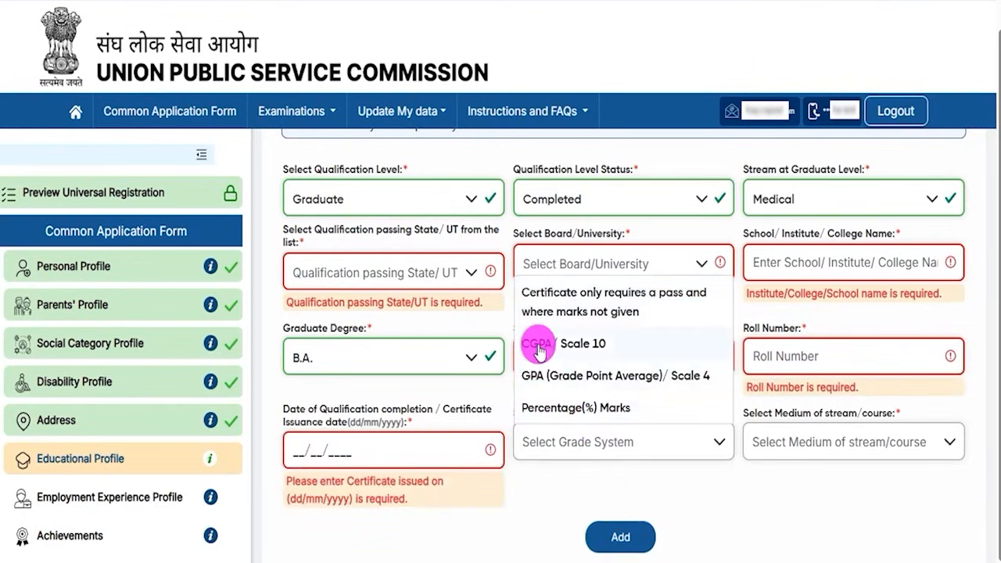
{"action": "left_click", "coordinate": [578, 408]}
{"action": "left_click", "coordinate": [782, 441]}
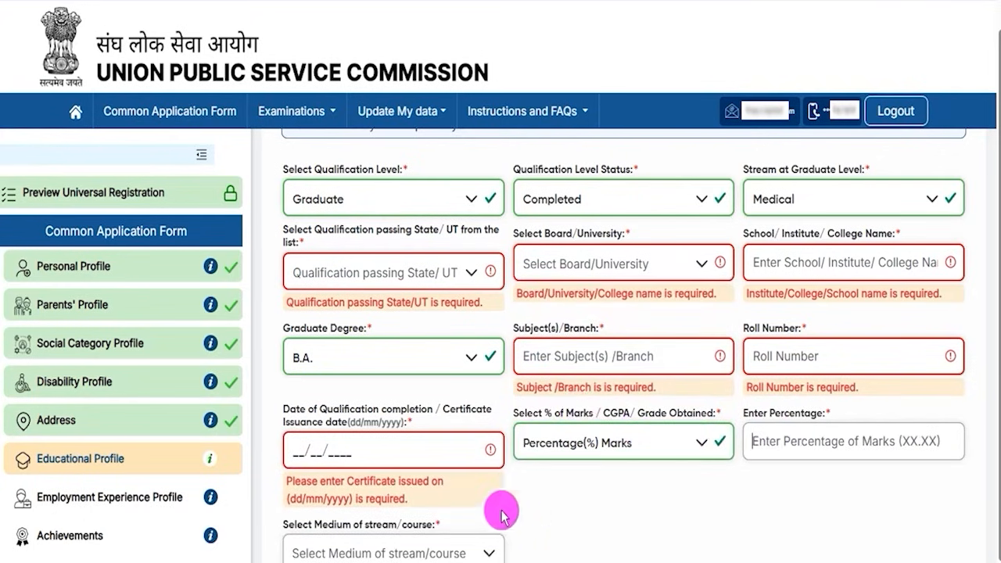
{"action": "left_click", "coordinate": [557, 540]}
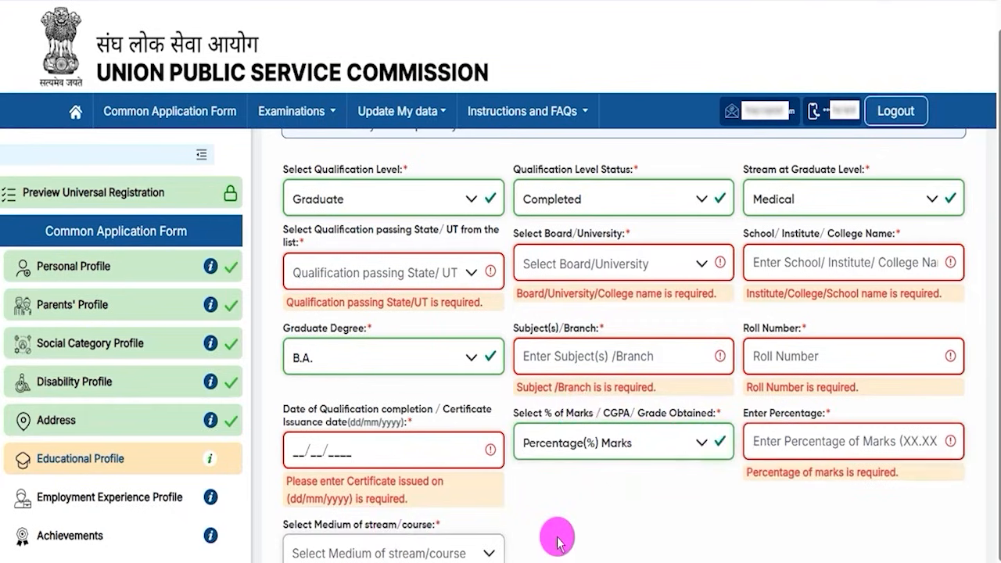
{"action": "left_click", "coordinate": [486, 551]}
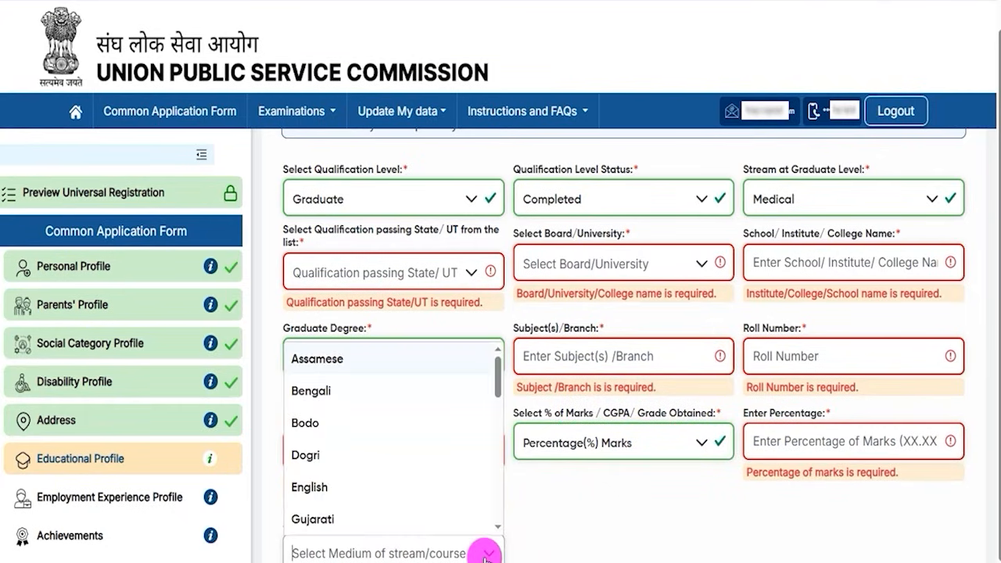
{"action": "left_click", "coordinate": [332, 487]}
{"action": "scroll", "coordinate": [557, 531], "scroll_direction": "down", "scroll_amount": 1}
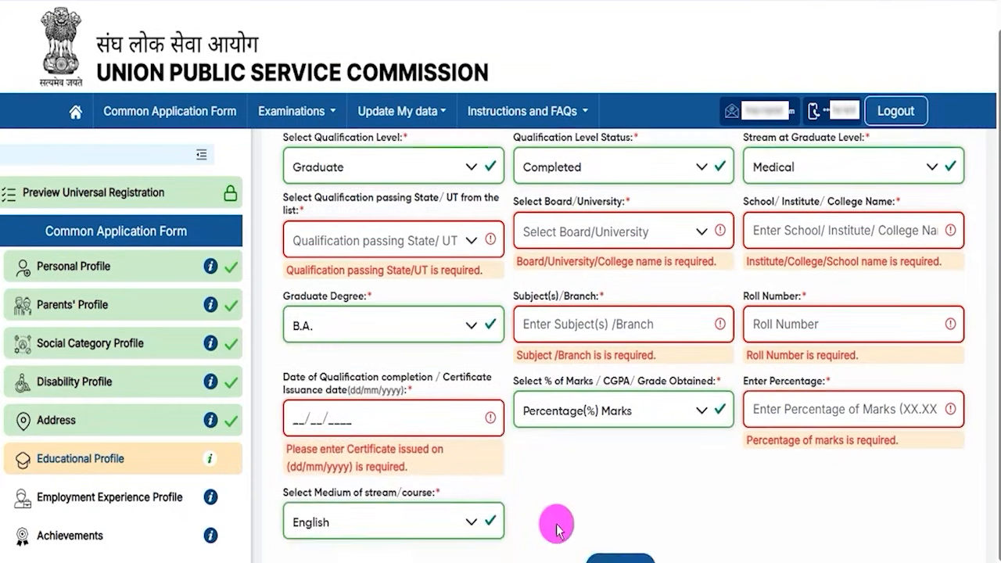
{"action": "scroll", "coordinate": [557, 531], "scroll_direction": "down", "scroll_amount": 1}
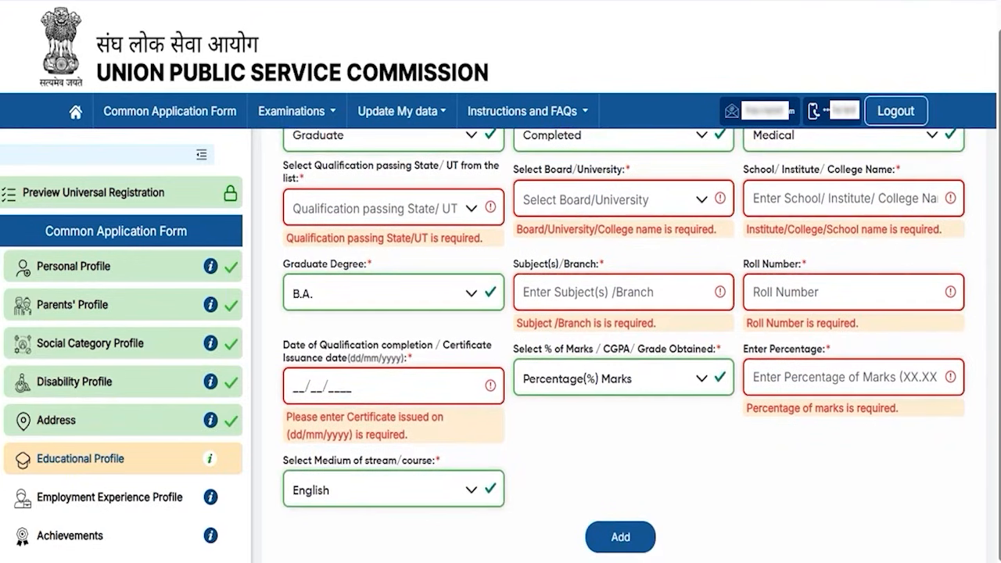
{"action": "left_click_drag", "start_coordinate": [923, 474], "coordinate": [653, 532]}
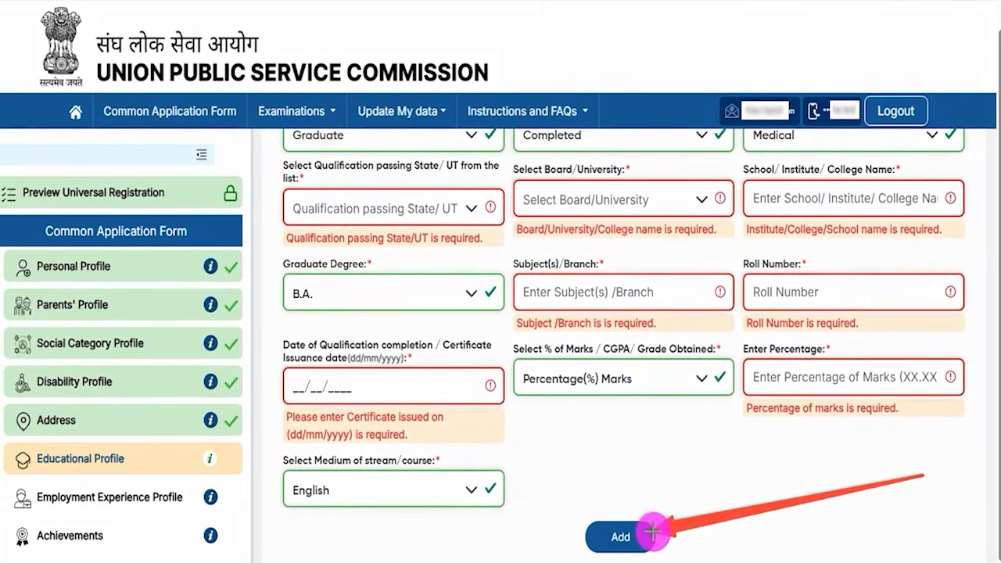
{"action": "left_click", "coordinate": [654, 532]}
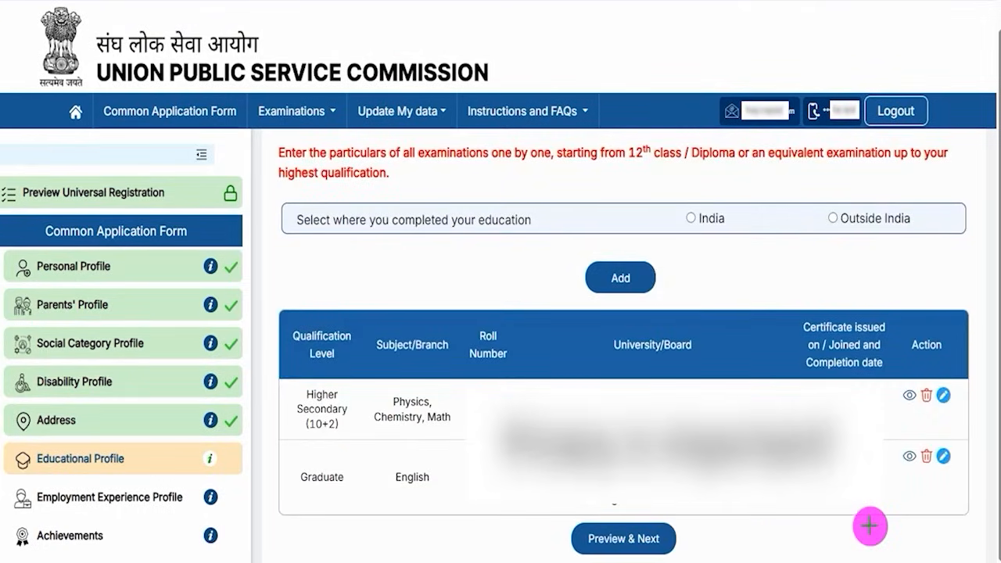
Step: Preview the three qualification rows and submit the Educational Profile
{"action": "left_click_drag", "start_coordinate": [884, 532], "coordinate": [676, 538]}
{"action": "left_click", "coordinate": [674, 538]}
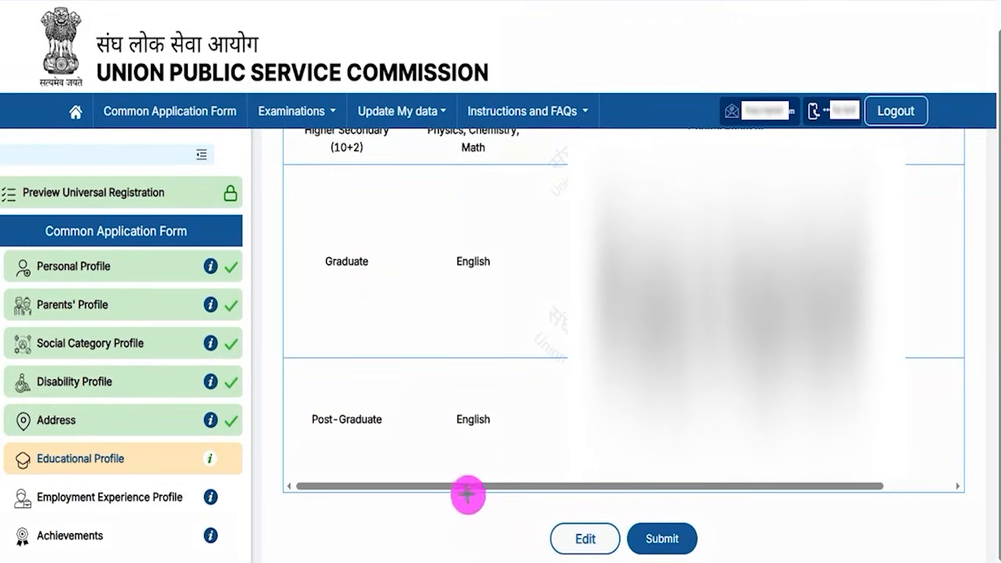
{"action": "left_click_drag", "start_coordinate": [438, 456], "coordinate": [555, 534]}
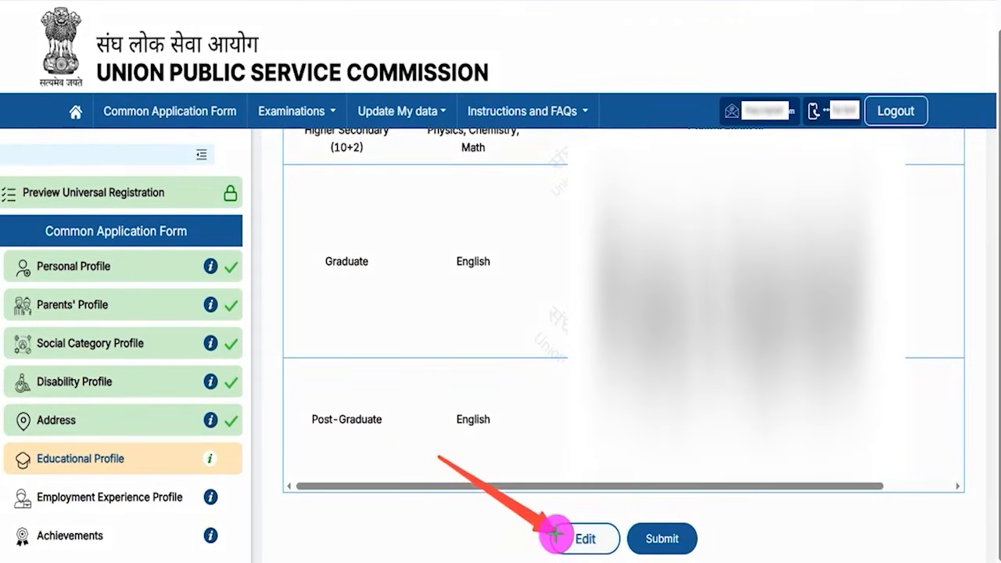
{"action": "mouse_move", "coordinate": [838, 442]}
{"action": "left_mouse_down"}
{"action": "mouse_move", "coordinate": [728, 498]}
{"action": "mouse_move", "coordinate": [688, 538]}
{"action": "left_mouse_up"}
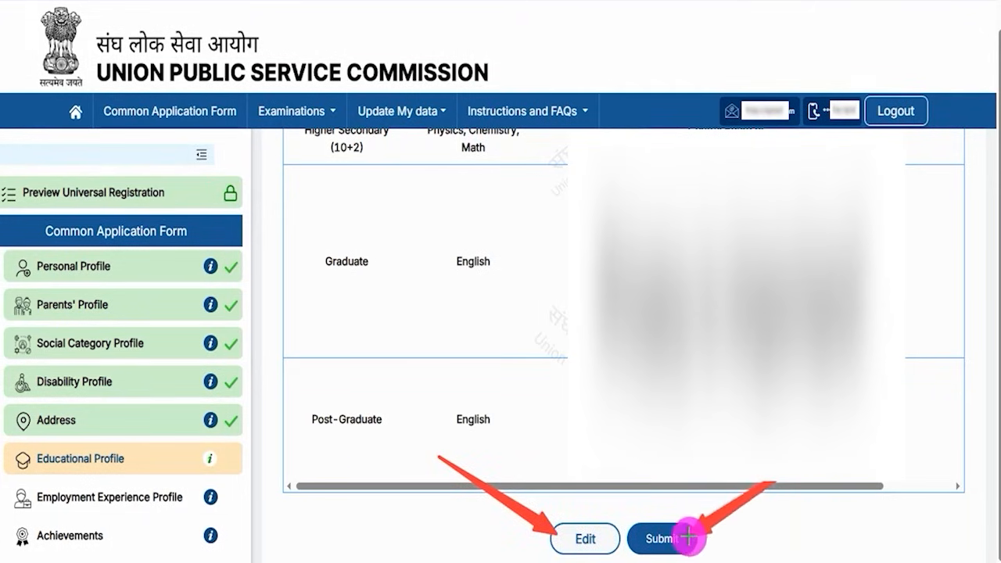
{"action": "left_click", "coordinate": [689, 537]}
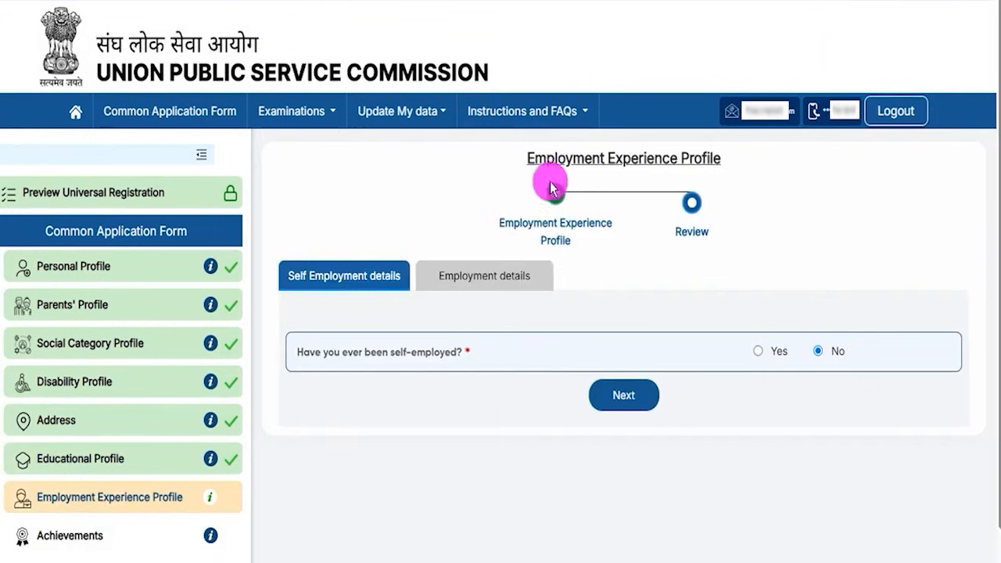
{"action": "left_click_drag", "start_coordinate": [535, 158], "coordinate": [672, 159]}
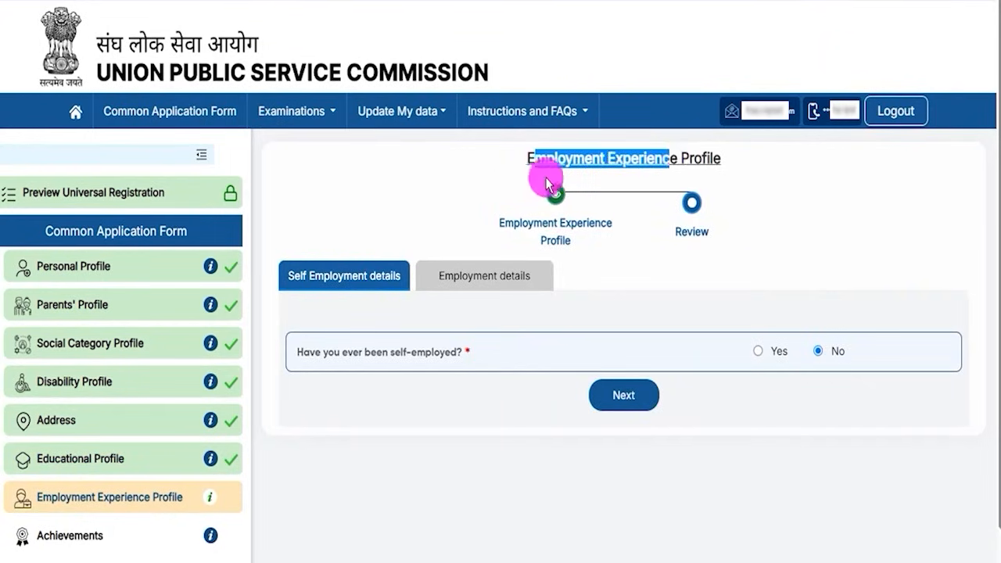
{"action": "left_click", "coordinate": [345, 355]}
{"action": "left_click_drag", "start_coordinate": [345, 355], "coordinate": [411, 353]}
{"action": "left_click", "coordinate": [757, 351]}
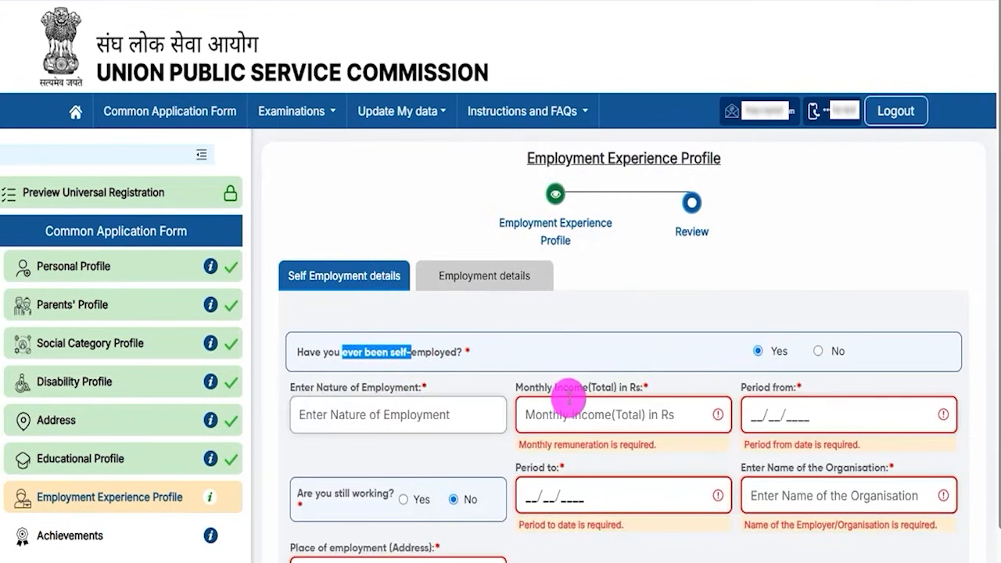
{"action": "scroll", "coordinate": [548, 368], "scroll_direction": "down", "scroll_amount": 2}
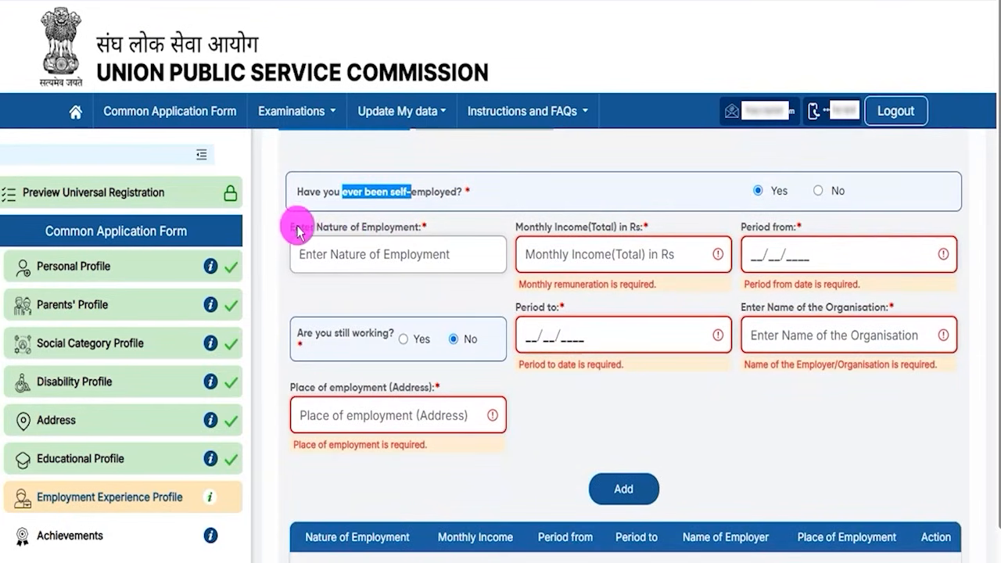
{"action": "left_click_drag", "start_coordinate": [322, 227], "coordinate": [390, 227]}
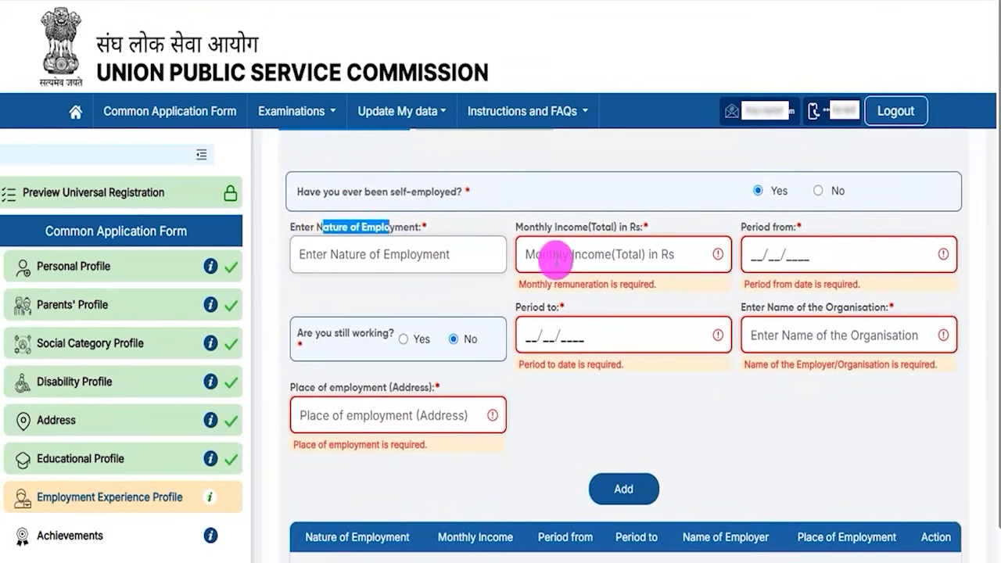
{"action": "left_click_drag", "start_coordinate": [529, 228], "coordinate": [661, 272]}
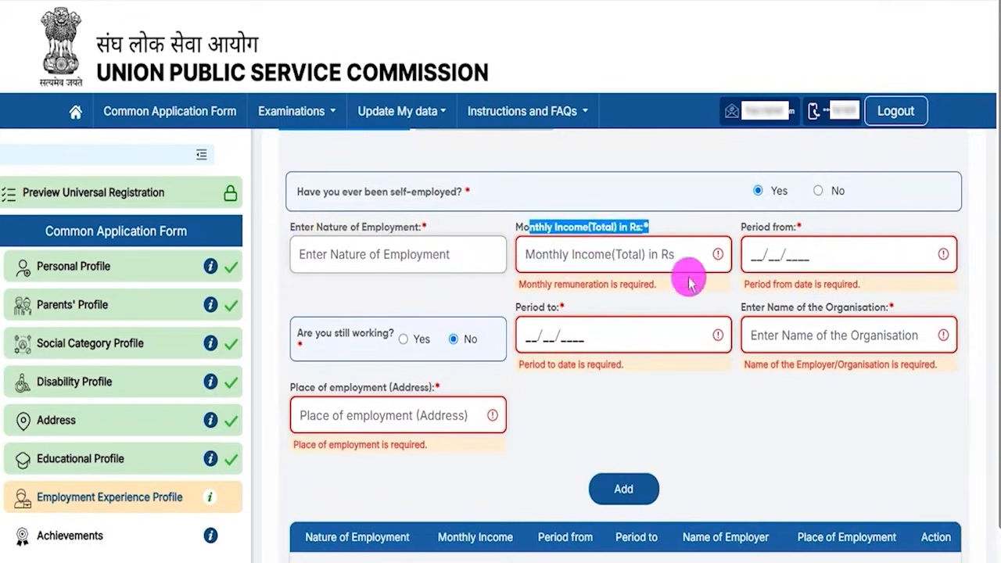
{"action": "left_click_drag", "start_coordinate": [758, 227], "coordinate": [771, 227]}
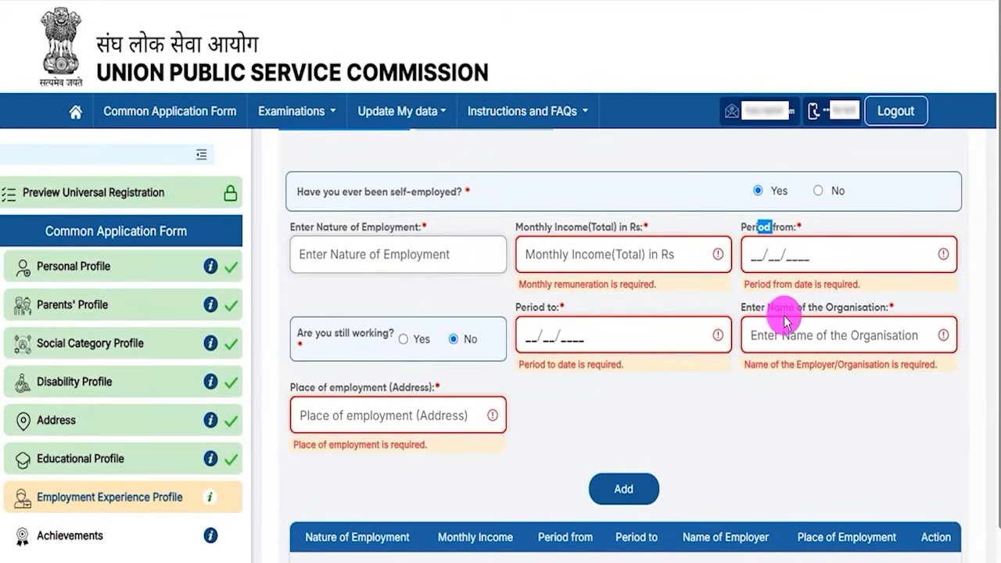
{"action": "left_click_drag", "start_coordinate": [796, 307], "coordinate": [836, 307]}
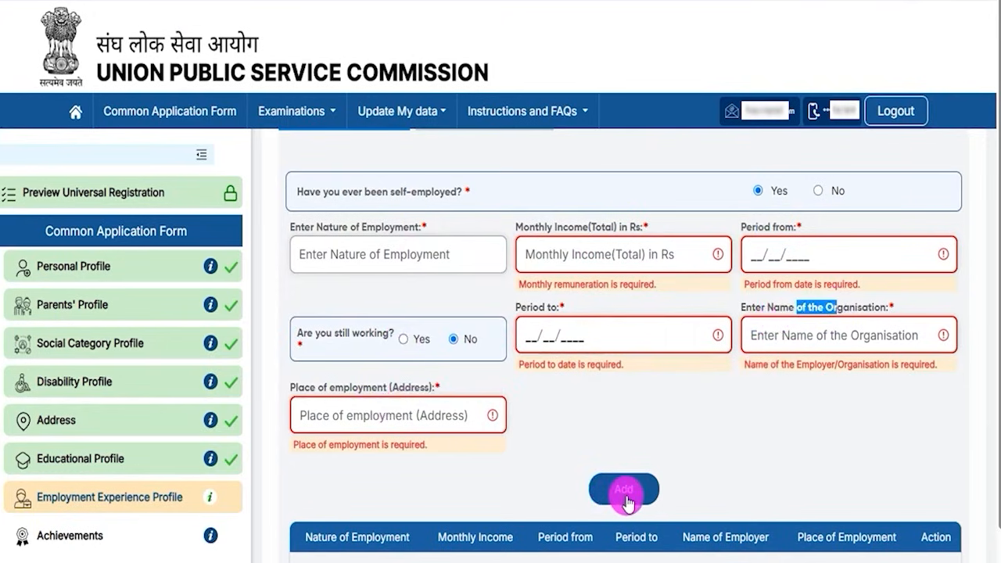
{"action": "scroll", "coordinate": [626, 438], "scroll_direction": "up", "scroll_amount": 2}
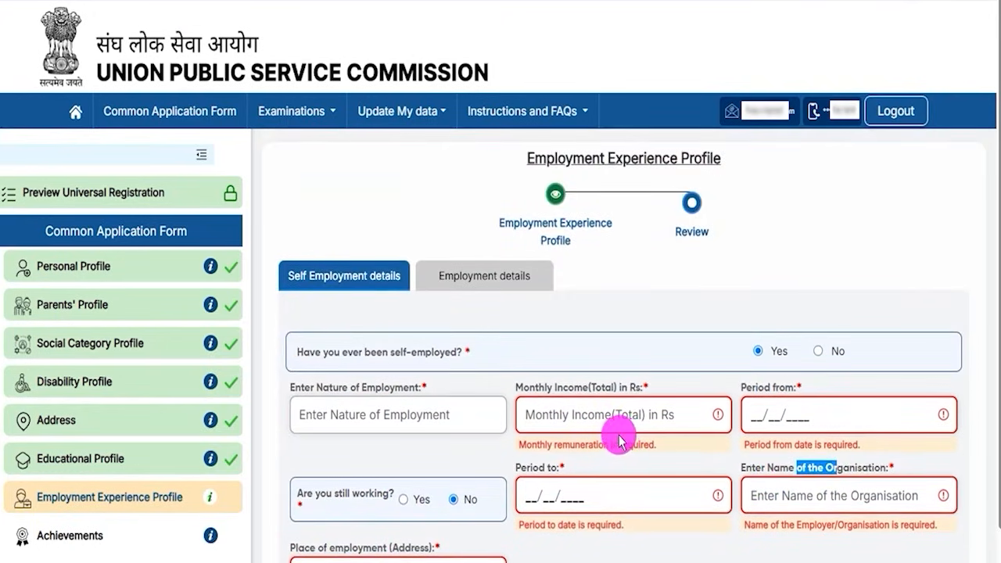
{"action": "left_click", "coordinate": [819, 350]}
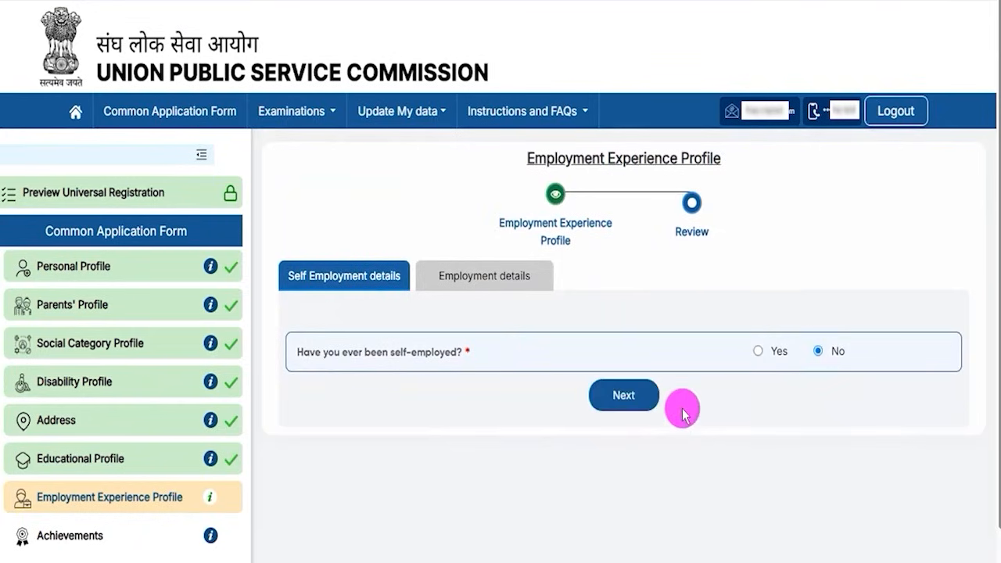
Step: Look over the employment fields shown for Yes, then answer No to ever being employed
{"action": "left_click", "coordinate": [632, 396]}
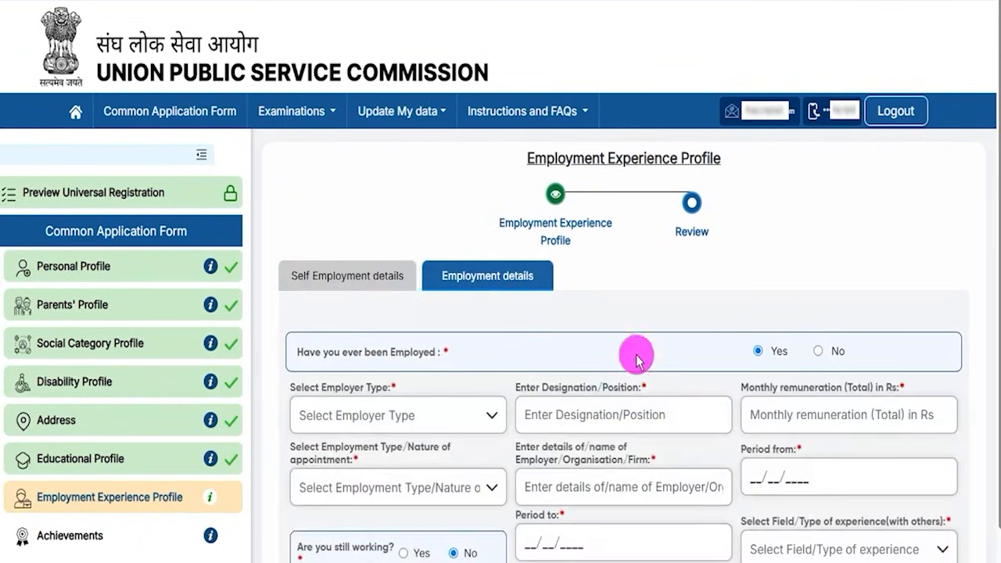
{"action": "left_click", "coordinate": [818, 352]}
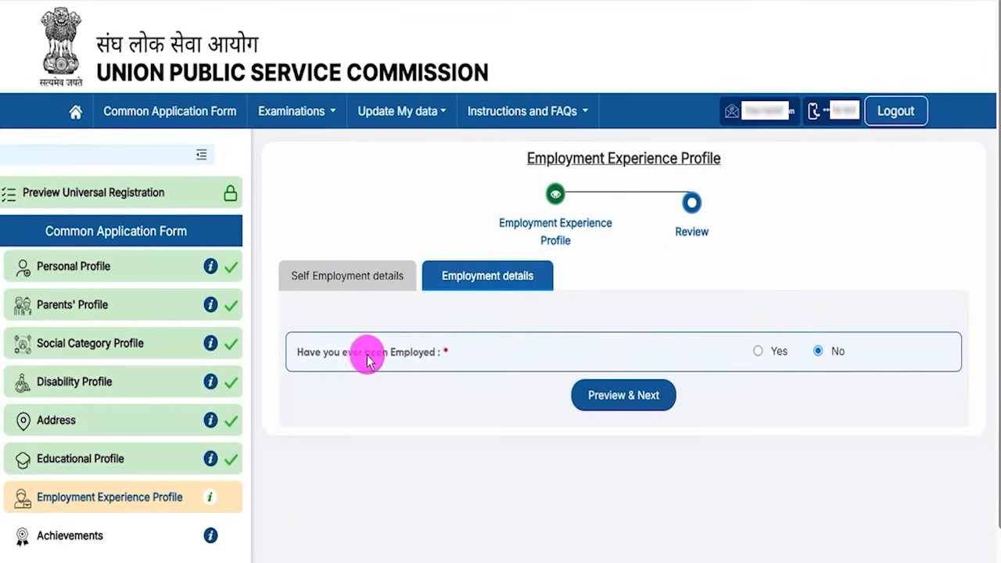
{"action": "left_click", "coordinate": [757, 351]}
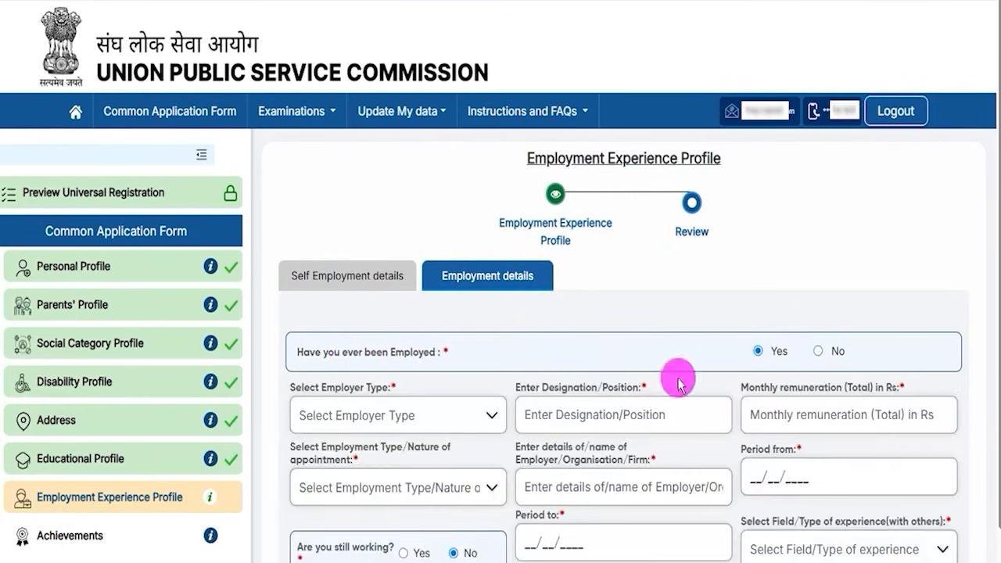
{"action": "scroll", "coordinate": [602, 409], "scroll_direction": "down", "scroll_amount": 1}
{"action": "scroll", "coordinate": [602, 409], "scroll_direction": "down", "scroll_amount": 1}
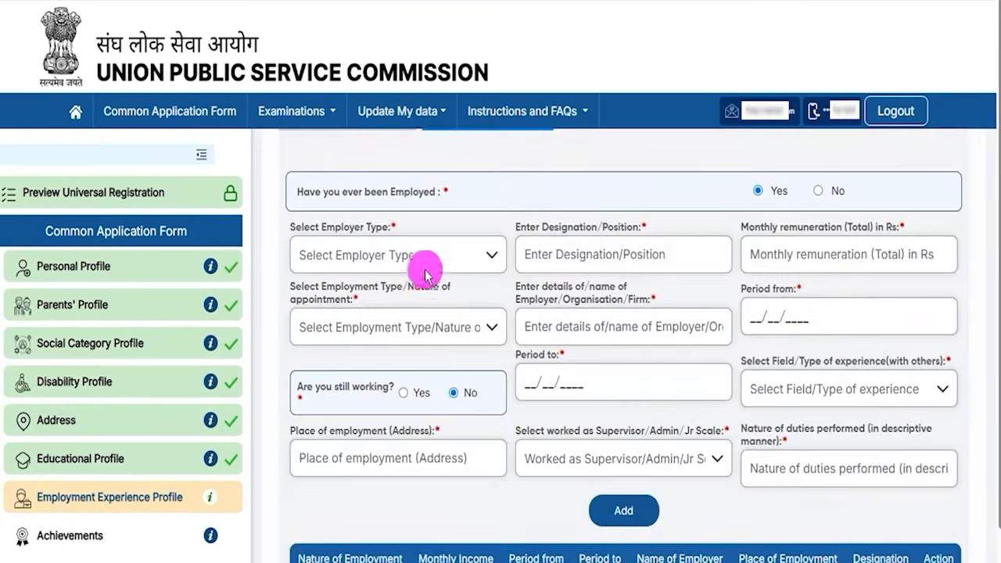
{"action": "left_click_drag", "start_coordinate": [528, 233], "coordinate": [860, 229]}
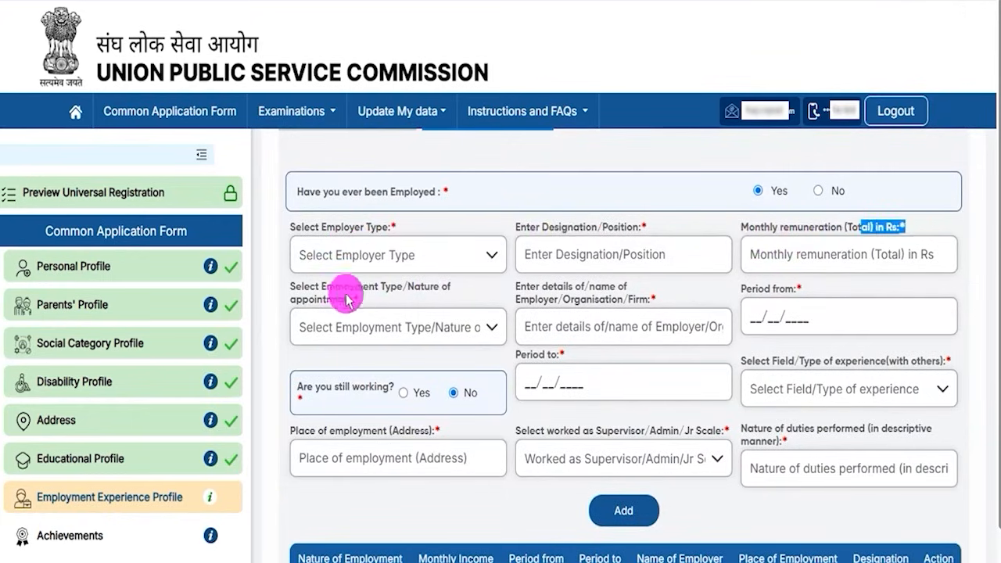
{"action": "scroll", "coordinate": [532, 315], "scroll_direction": "up", "scroll_amount": 2}
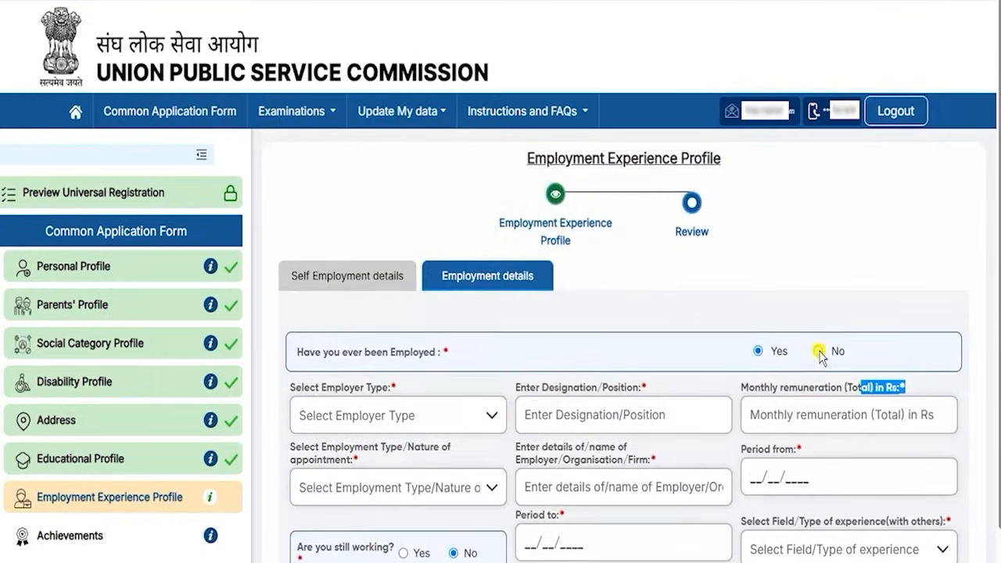
{"action": "left_click", "coordinate": [819, 352]}
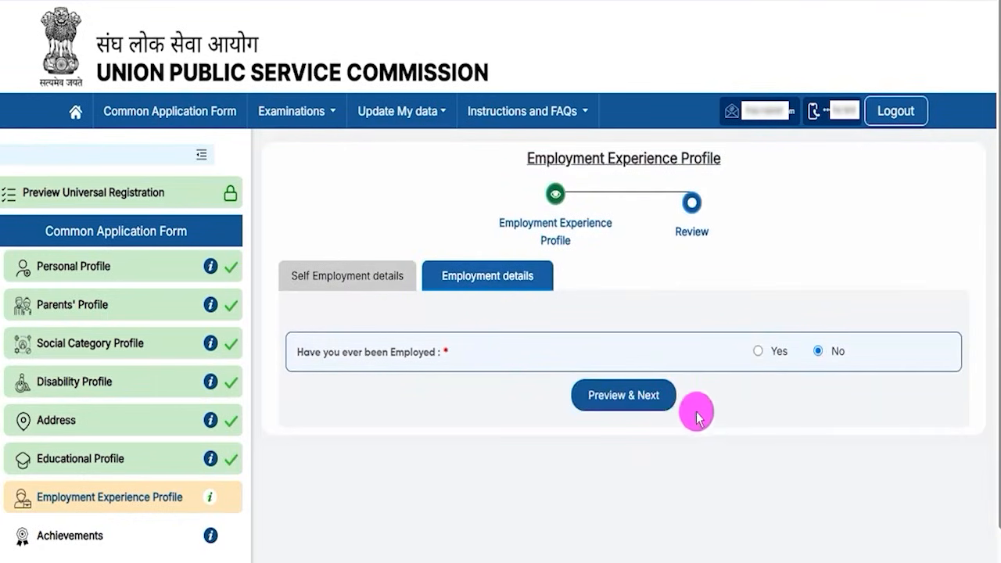
Step: Review and submit the Employment Experience answers, confirming the save
{"action": "left_click", "coordinate": [653, 396]}
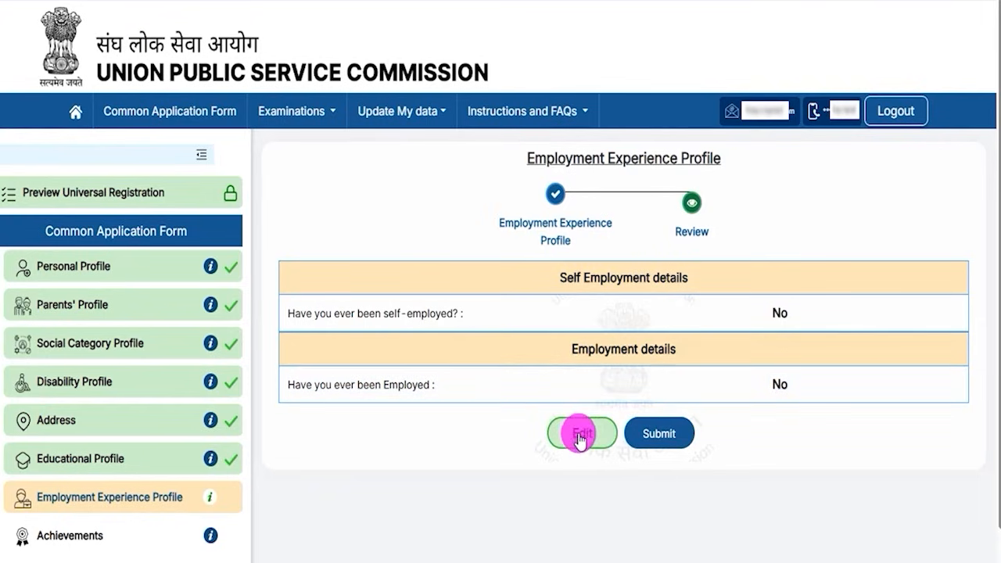
{"action": "left_click", "coordinate": [659, 437]}
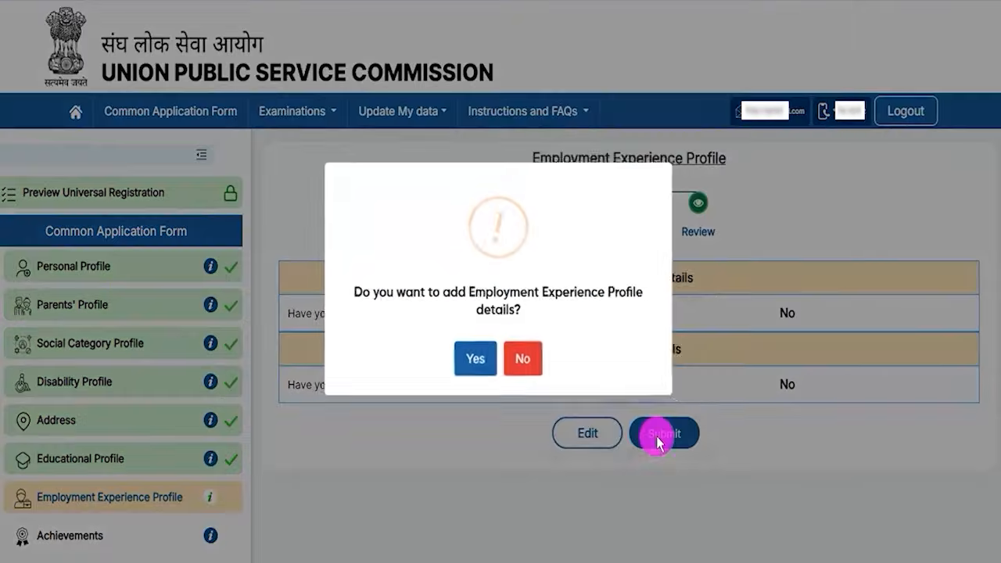
{"action": "left_click", "coordinate": [475, 363]}
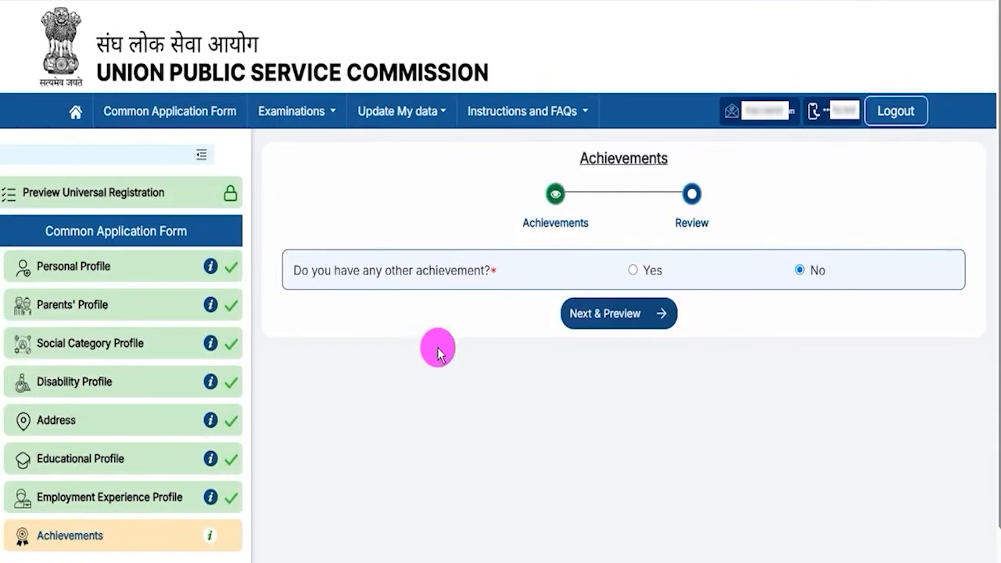
Step: Look over the achievement fields revealed by Yes, then answer No to other achievements
{"action": "left_click_drag", "start_coordinate": [332, 271], "coordinate": [435, 271]}
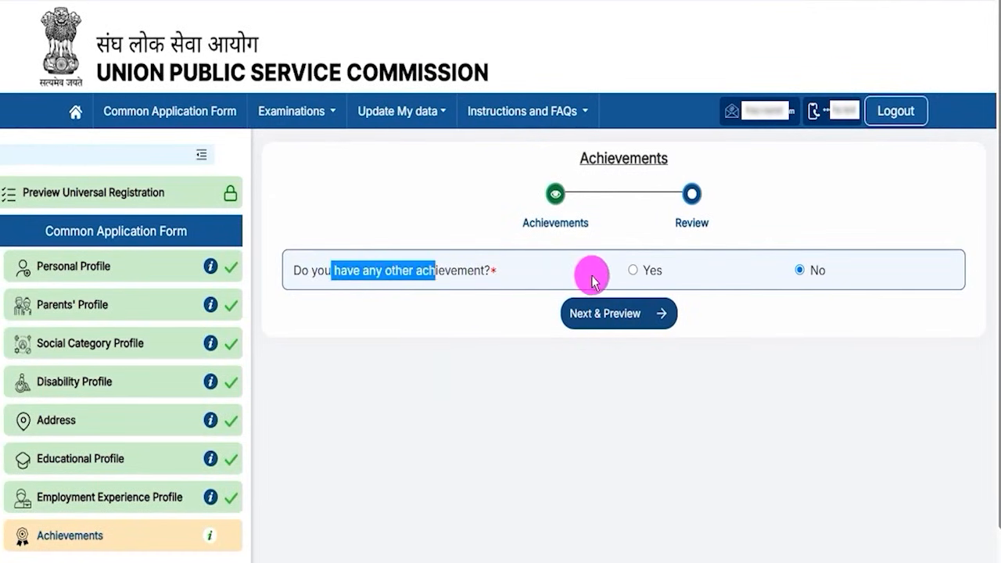
{"action": "left_click", "coordinate": [633, 271]}
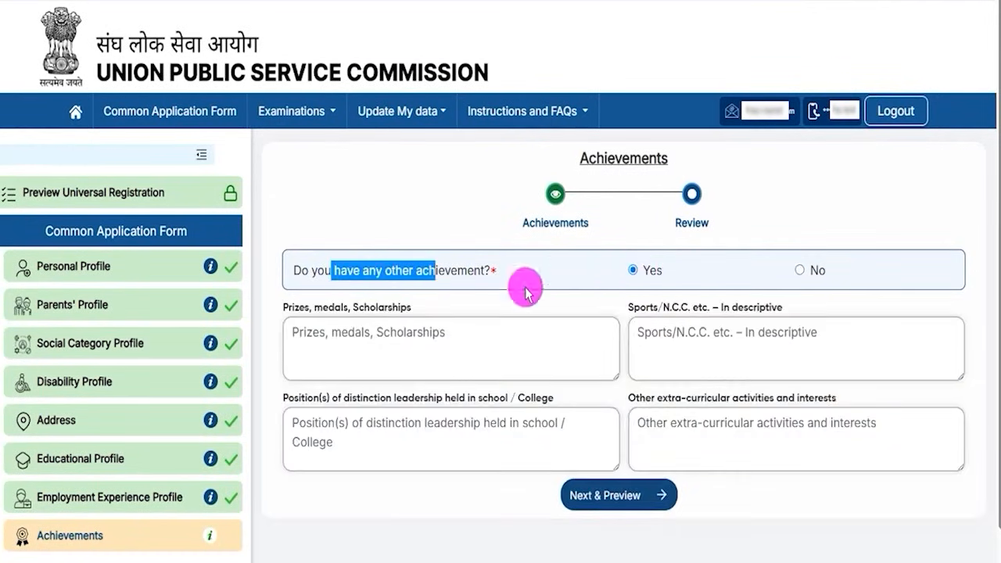
{"action": "left_click", "coordinate": [313, 307]}
{"action": "left_click", "coordinate": [408, 329]}
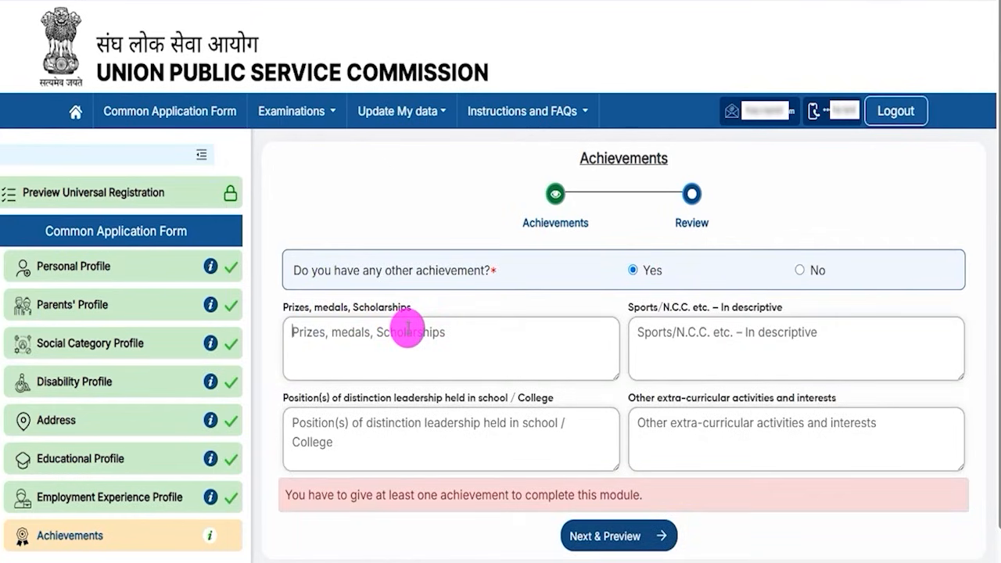
{"action": "left_click_drag", "start_coordinate": [647, 307], "coordinate": [703, 314]}
{"action": "left_click", "coordinate": [707, 331]}
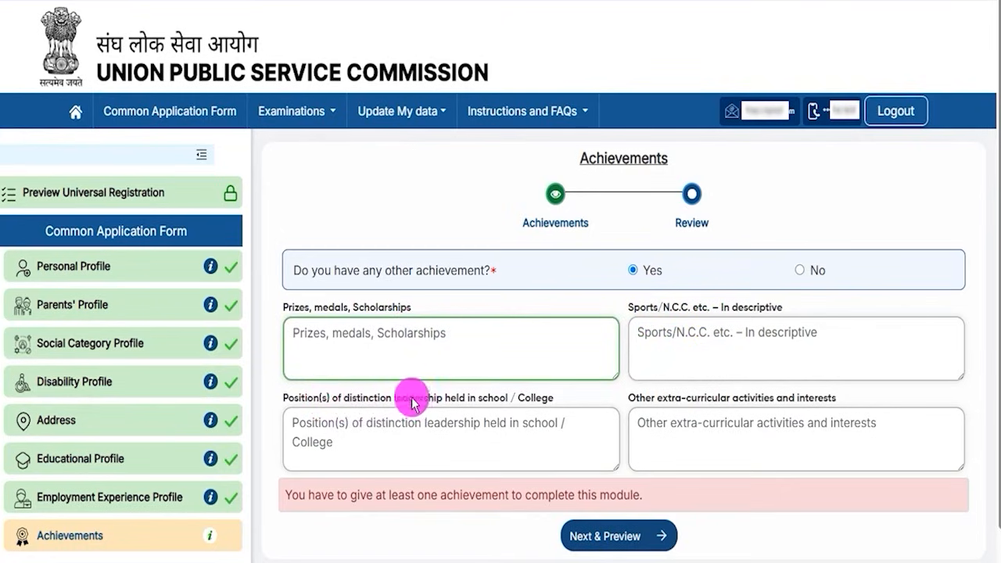
{"action": "left_click_drag", "start_coordinate": [396, 403], "coordinate": [446, 422]}
{"action": "left_click", "coordinate": [447, 423]}
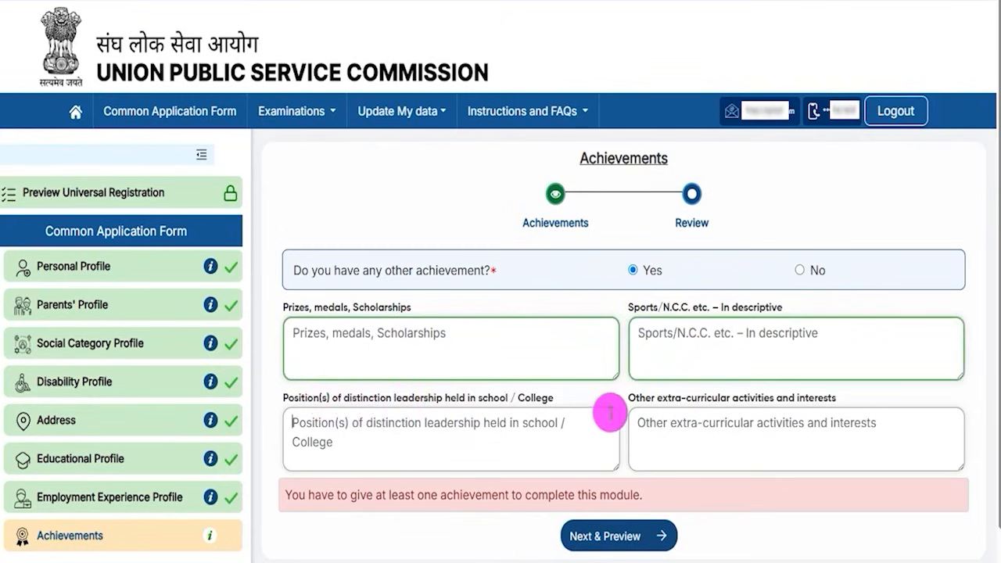
{"action": "left_click_drag", "start_coordinate": [640, 404], "coordinate": [715, 424]}
{"action": "left_click", "coordinate": [717, 429]}
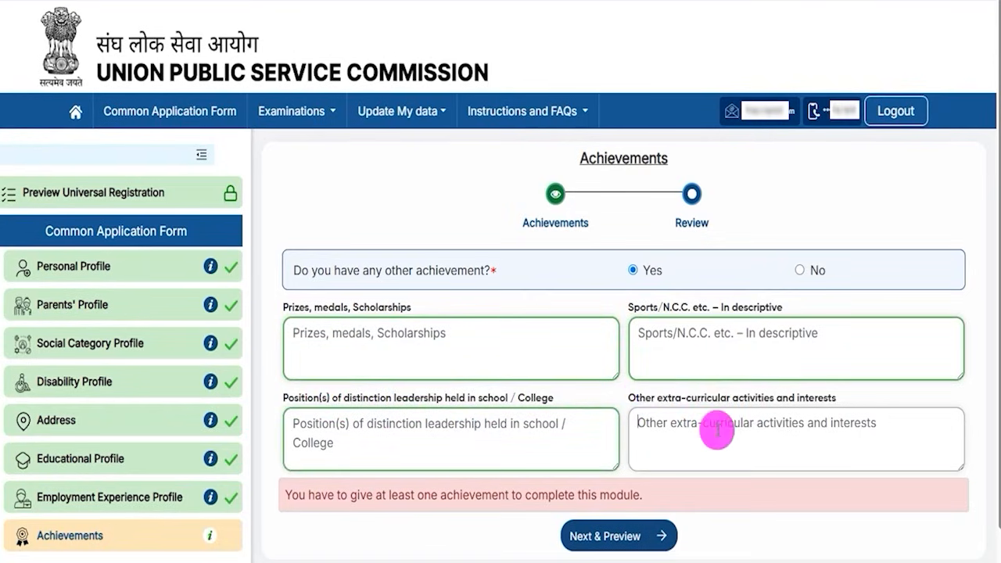
{"action": "left_click_drag", "start_coordinate": [369, 270], "coordinate": [444, 271]}
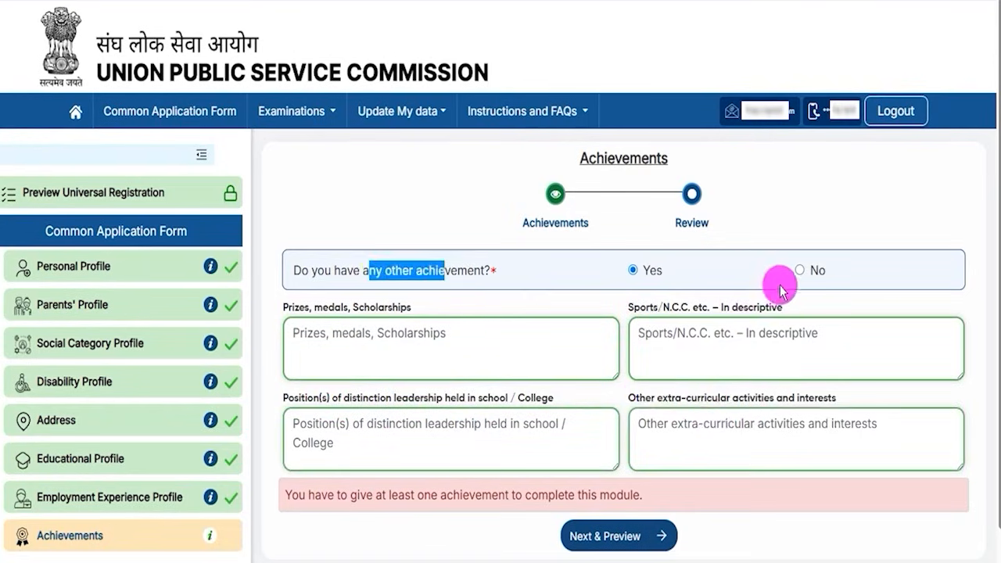
{"action": "left_click", "coordinate": [799, 269]}
Step: Preview and submit the Achievements section, confirming and dismissing the success message
{"action": "left_click", "coordinate": [608, 317]}
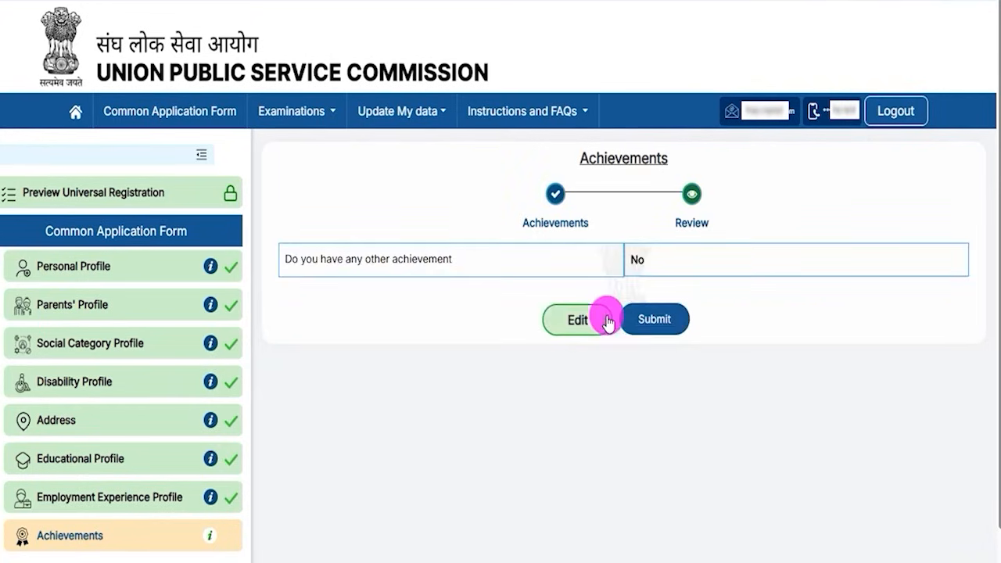
{"action": "left_click", "coordinate": [655, 313]}
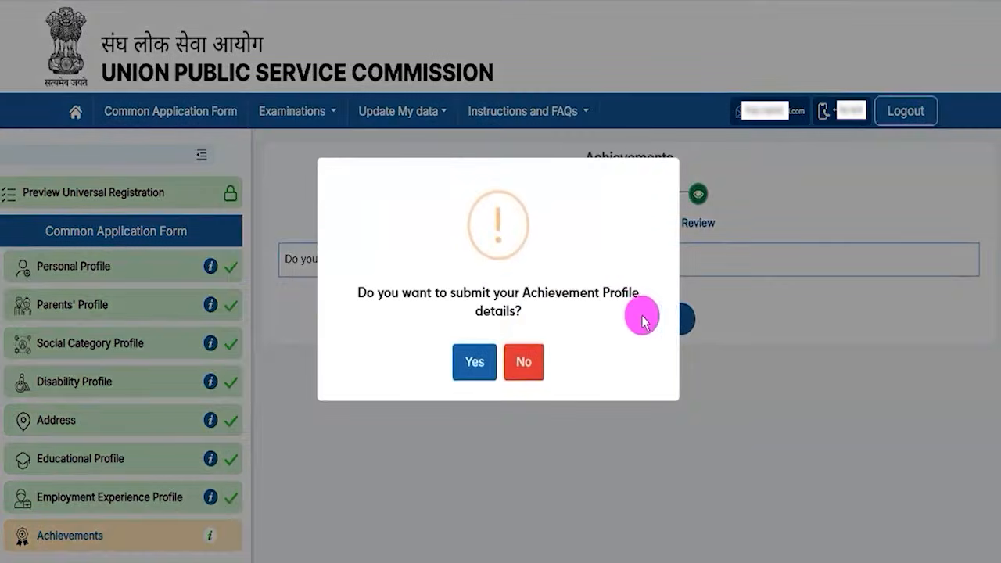
{"action": "left_click", "coordinate": [470, 361]}
{"action": "left_click", "coordinate": [496, 366]}
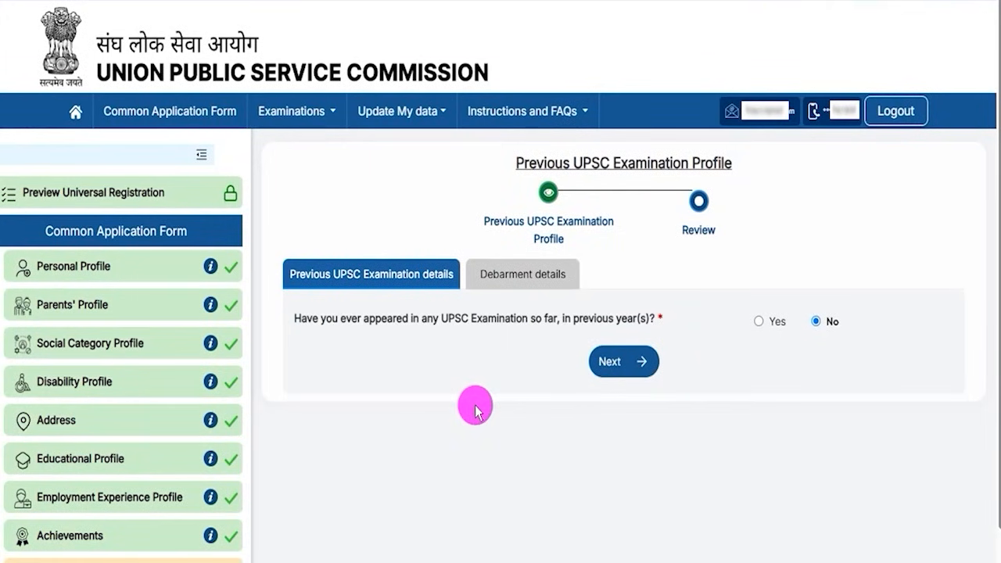
Step: Check the previous-exam fields, answer No to appearing in a UPSC exam, and continue
{"action": "left_click", "coordinate": [760, 321]}
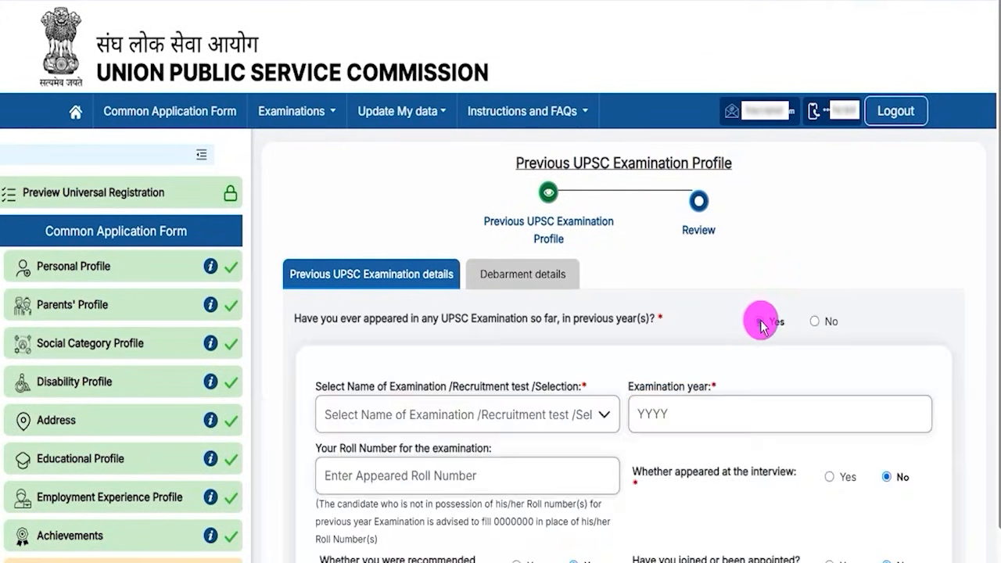
{"action": "left_click_drag", "start_coordinate": [342, 391], "coordinate": [561, 385]}
{"action": "scroll", "coordinate": [564, 384], "scroll_direction": "down", "scroll_amount": 2}
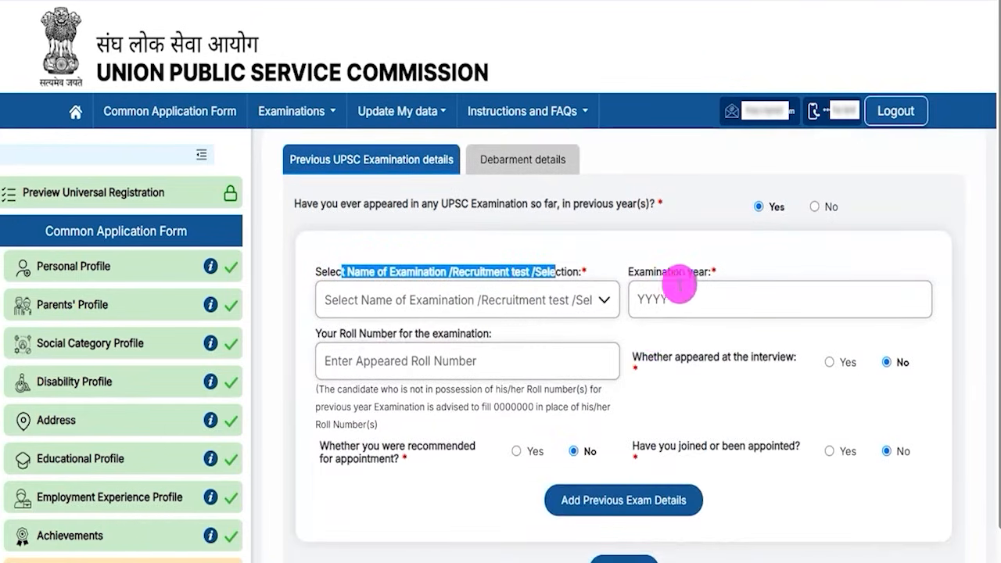
{"action": "left_click_drag", "start_coordinate": [339, 333], "coordinate": [443, 342]}
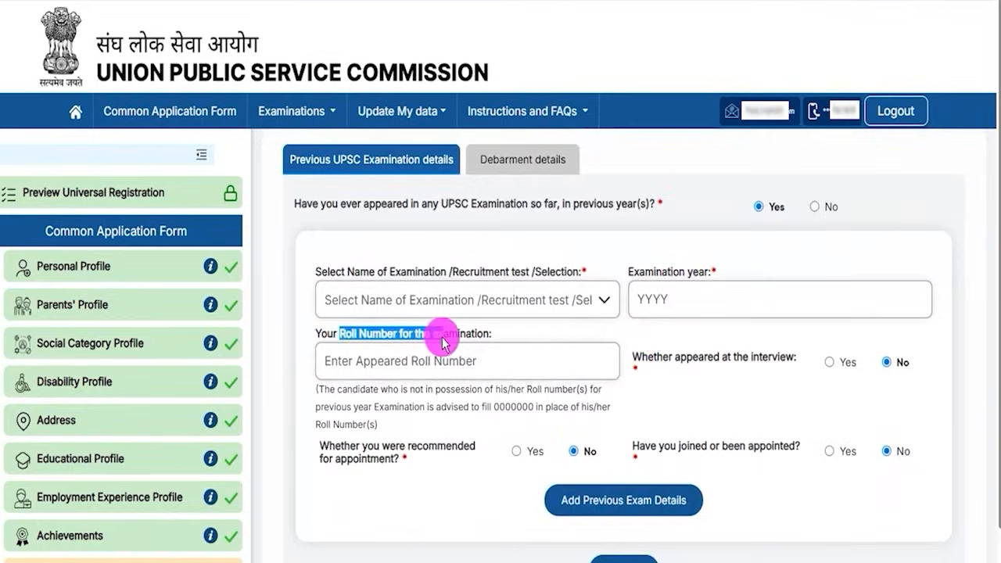
{"action": "scroll", "coordinate": [469, 364], "scroll_direction": "up", "scroll_amount": 2}
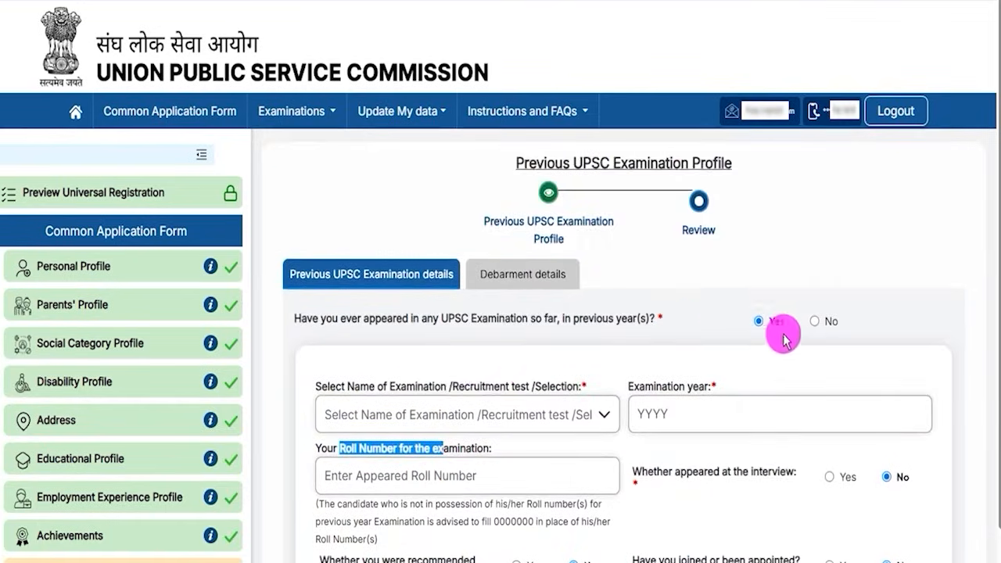
{"action": "left_click", "coordinate": [816, 323]}
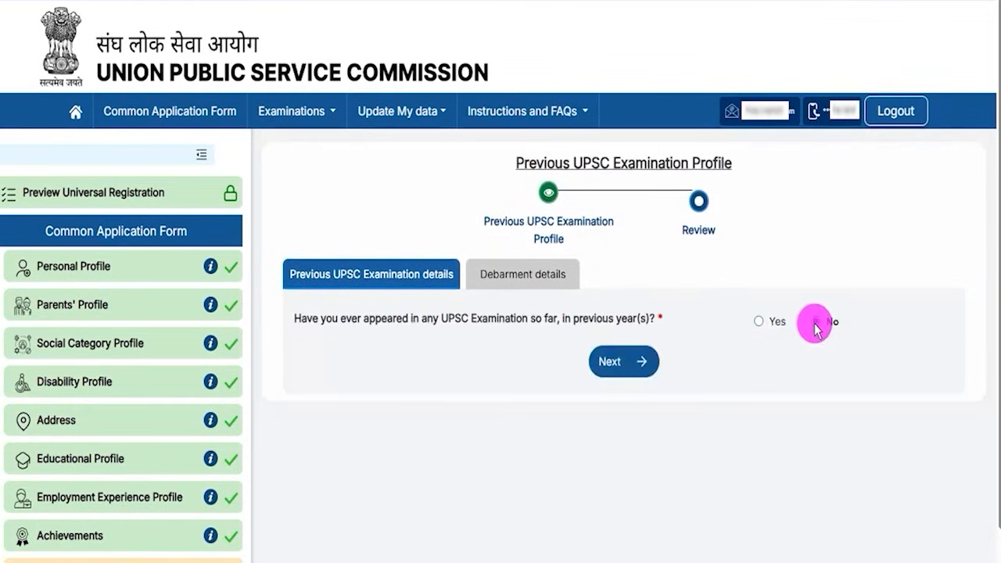
{"action": "left_click", "coordinate": [622, 371]}
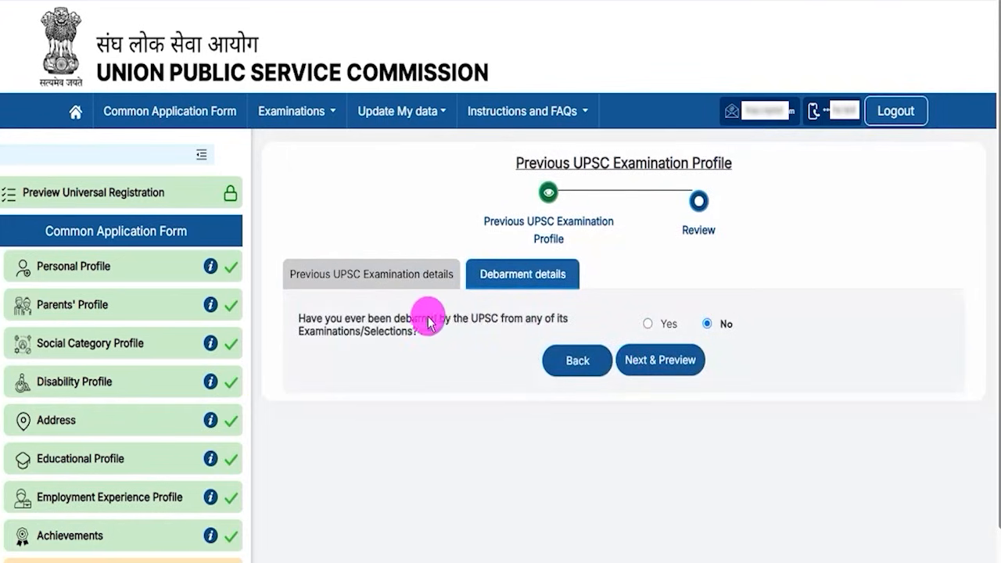
Step: Answer No to debarment, then preview, submit and confirm the profile
{"action": "left_click_drag", "start_coordinate": [356, 320], "coordinate": [484, 321]}
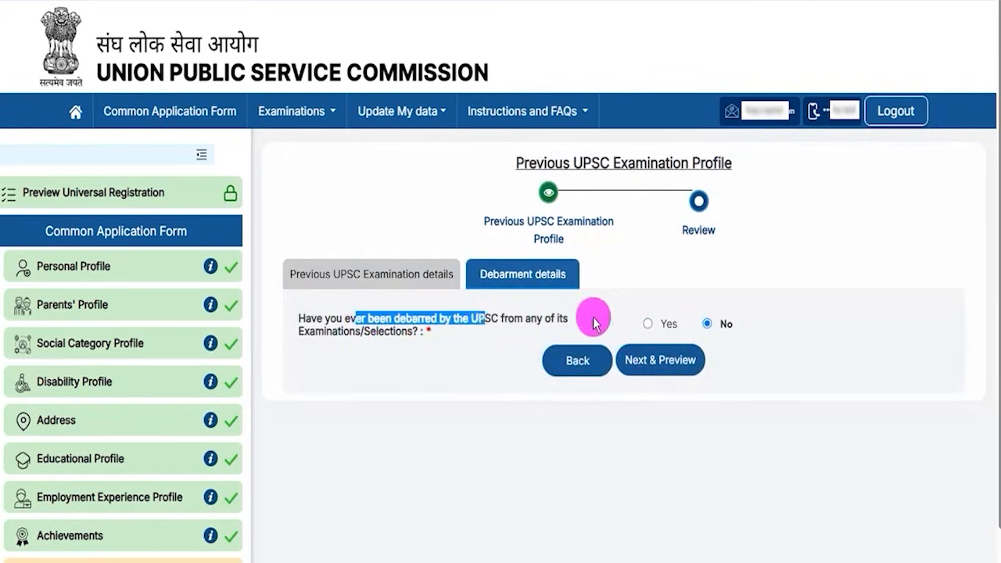
{"action": "left_click", "coordinate": [648, 323]}
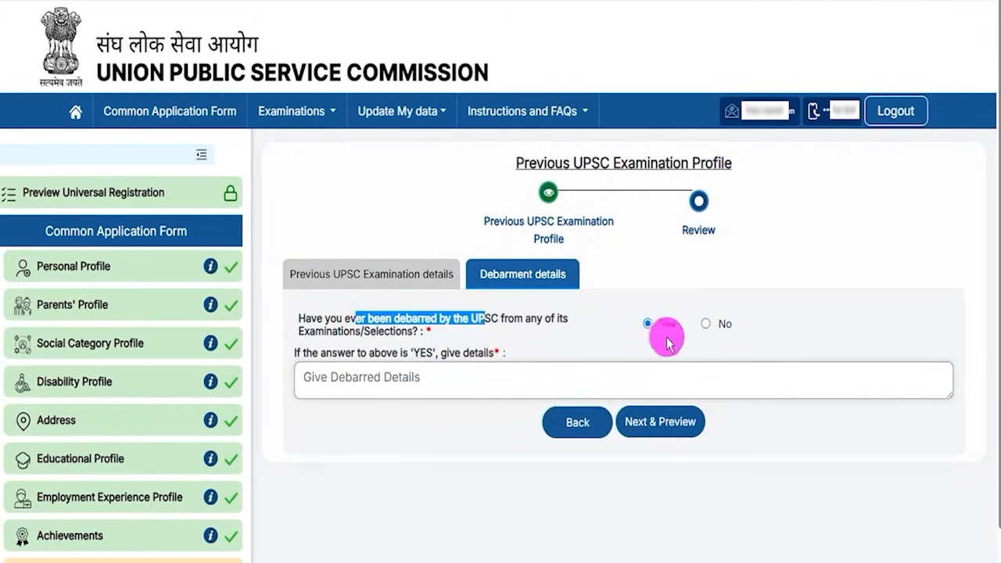
{"action": "left_click", "coordinate": [707, 324]}
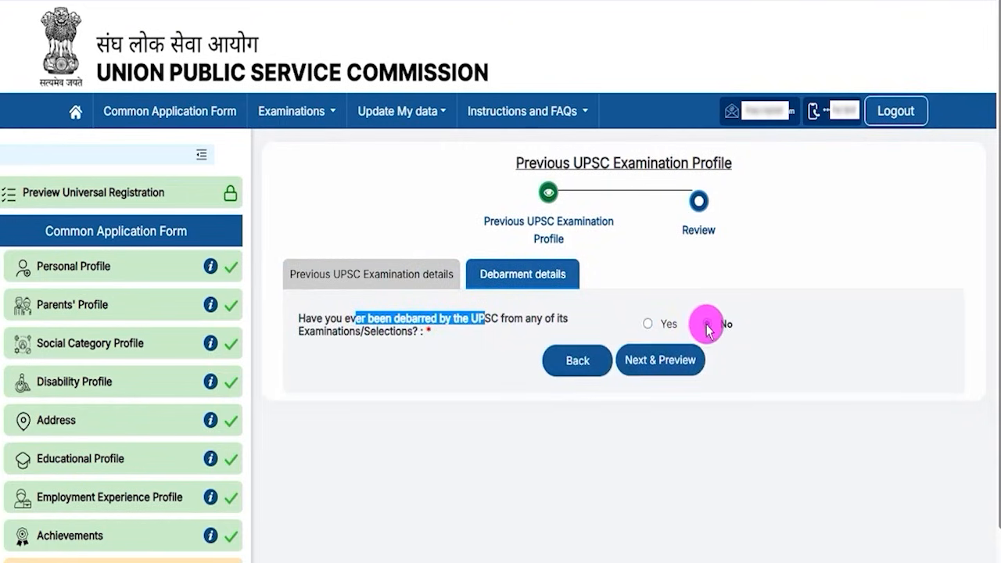
{"action": "left_click", "coordinate": [661, 366]}
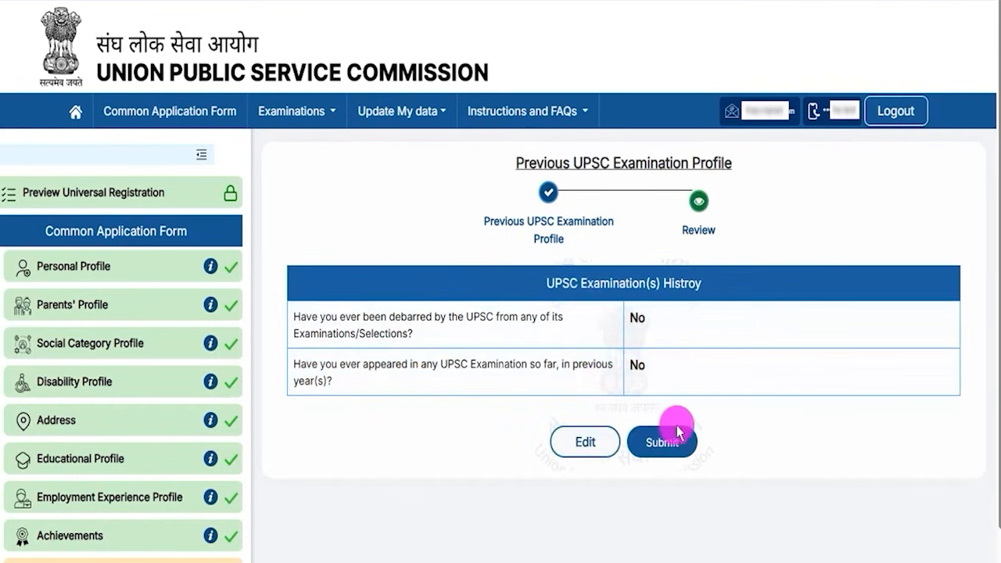
{"action": "left_click", "coordinate": [662, 443]}
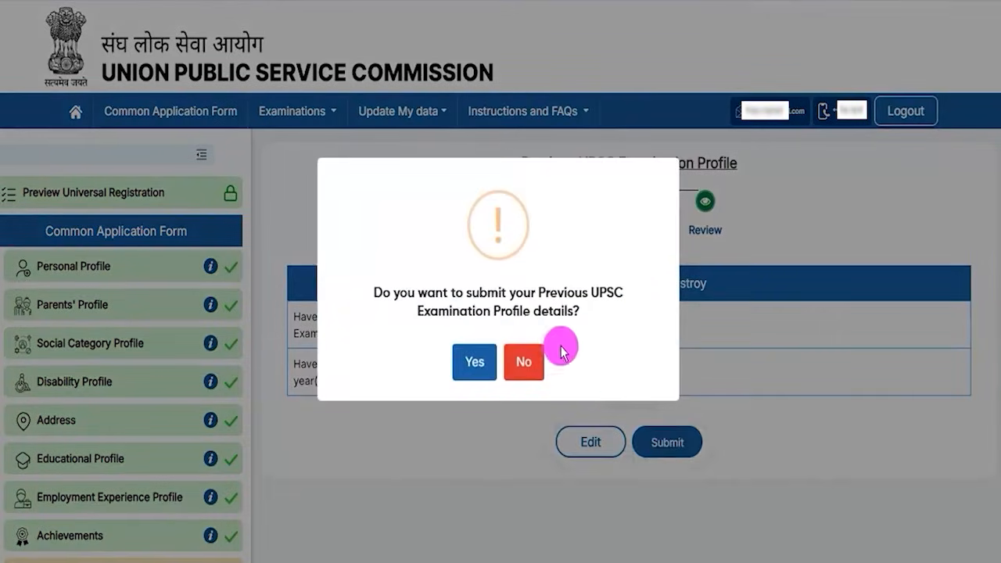
{"action": "left_click", "coordinate": [474, 361]}
{"action": "left_click", "coordinate": [491, 372]}
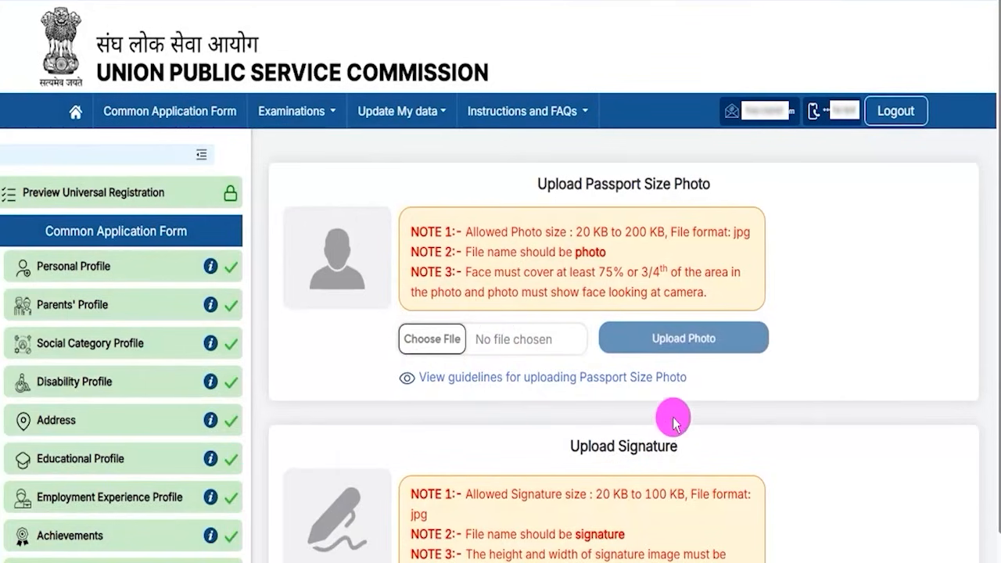
{"action": "scroll", "coordinate": [674, 422], "scroll_direction": "down", "scroll_amount": 2}
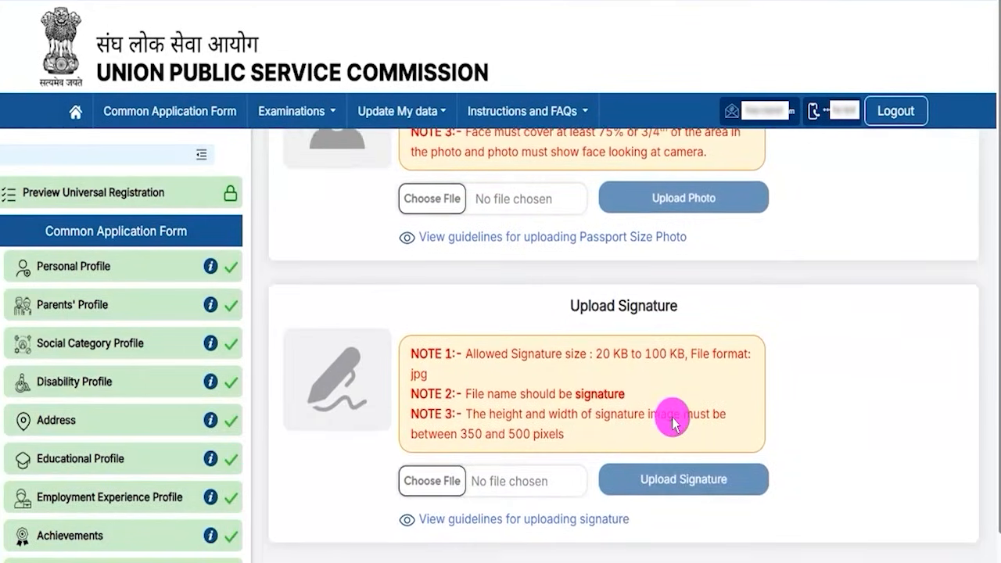
{"action": "scroll", "coordinate": [673, 423], "scroll_direction": "up", "scroll_amount": 2}
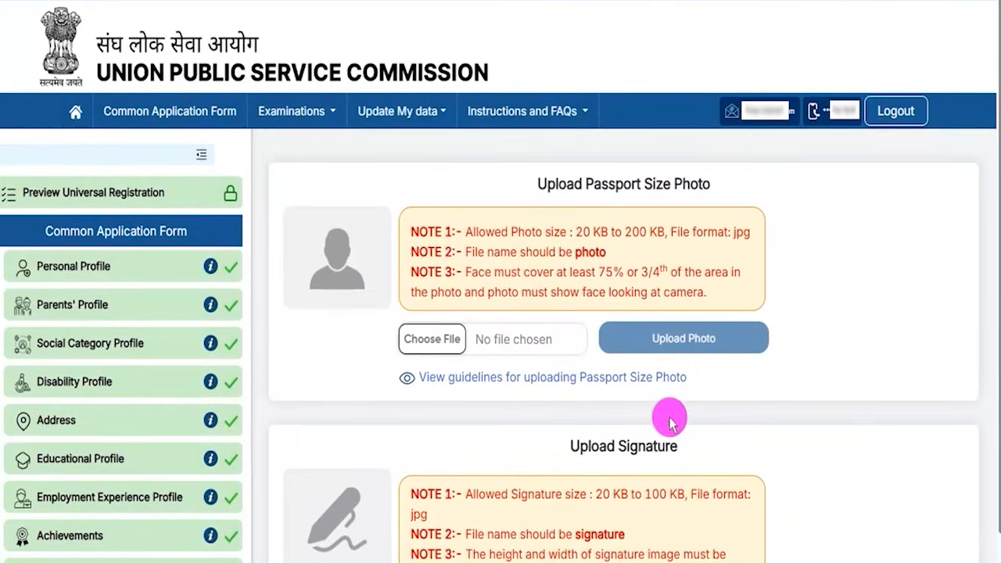
{"action": "left_click_drag", "start_coordinate": [583, 232], "coordinate": [659, 231]}
{"action": "left_click_drag", "start_coordinate": [734, 231], "coordinate": [746, 230]}
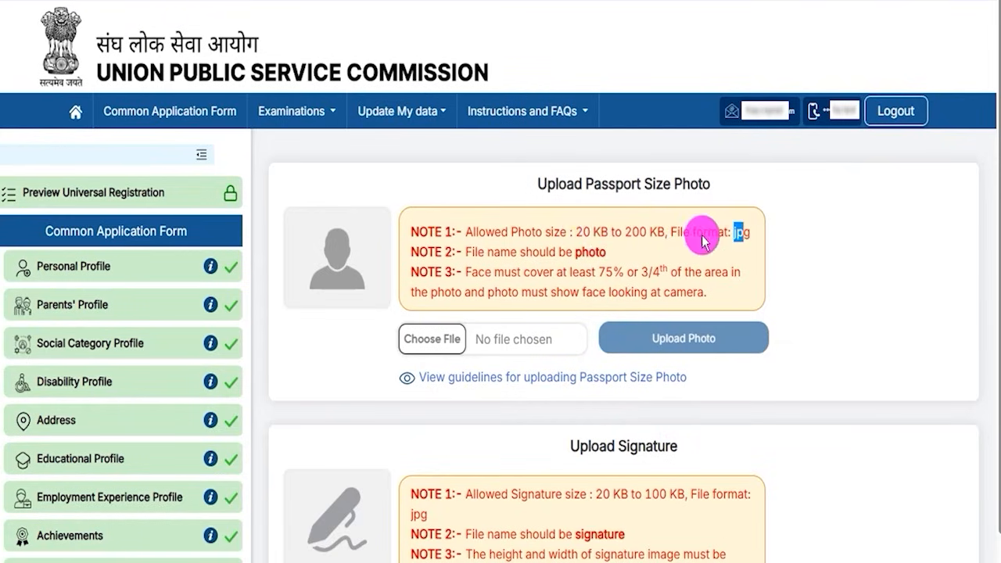
{"action": "left_click_drag", "start_coordinate": [606, 272], "coordinate": [644, 275]}
{"action": "left_click_drag", "start_coordinate": [472, 272], "coordinate": [586, 272]}
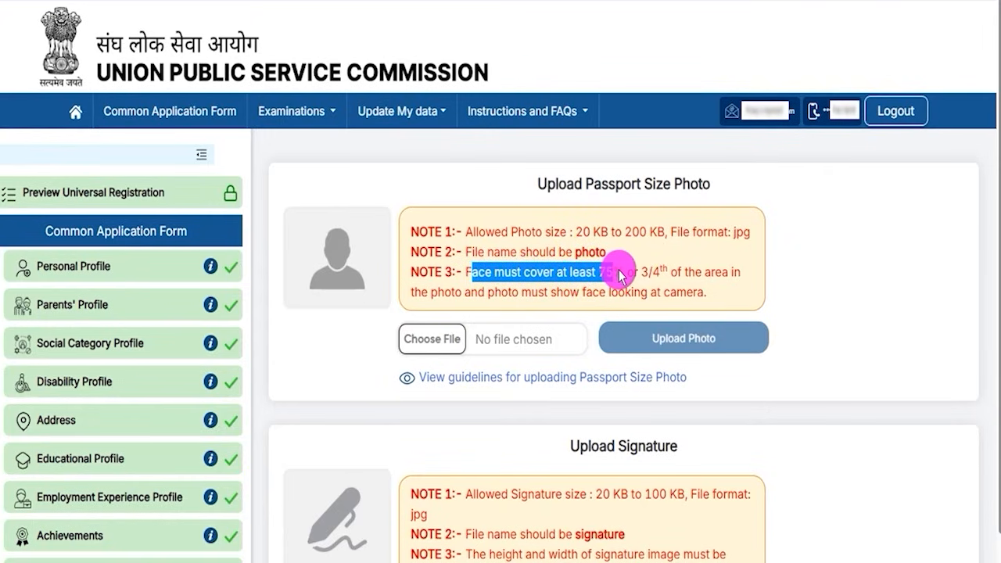
{"action": "left_click_drag", "start_coordinate": [622, 275], "coordinate": [614, 274]}
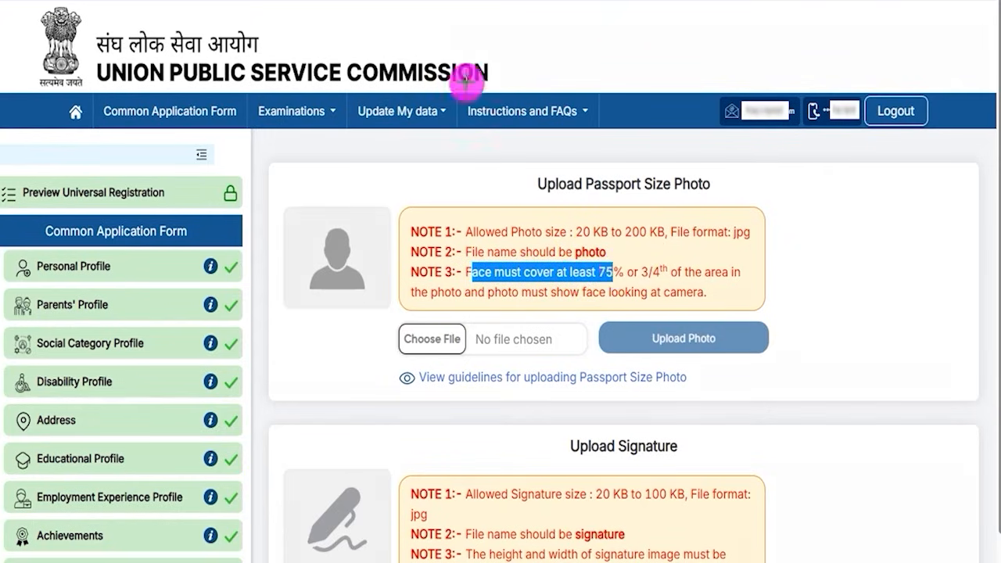
{"action": "left_click_drag", "start_coordinate": [455, 335], "coordinate": [480, 306]}
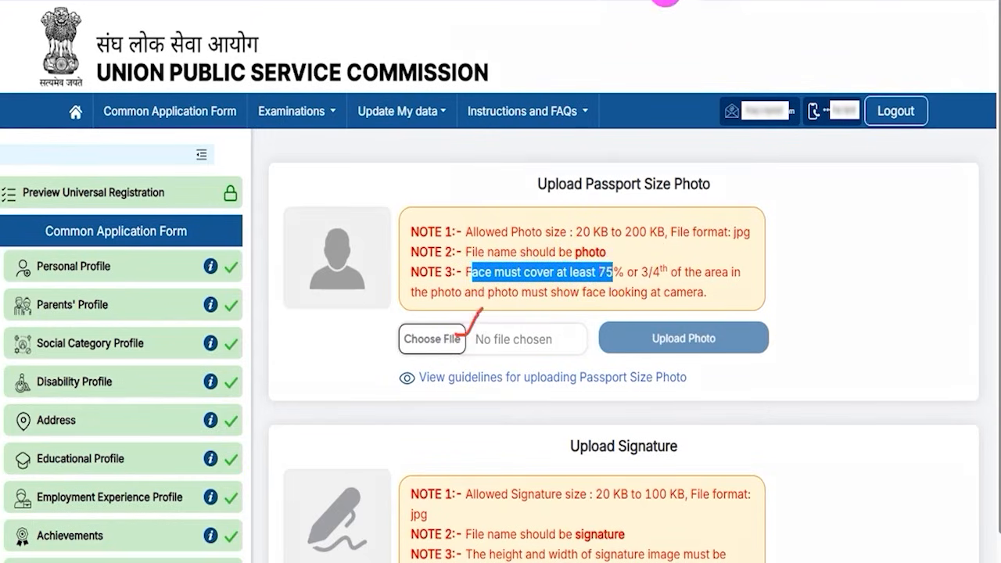
{"action": "left_click", "coordinate": [448, 339]}
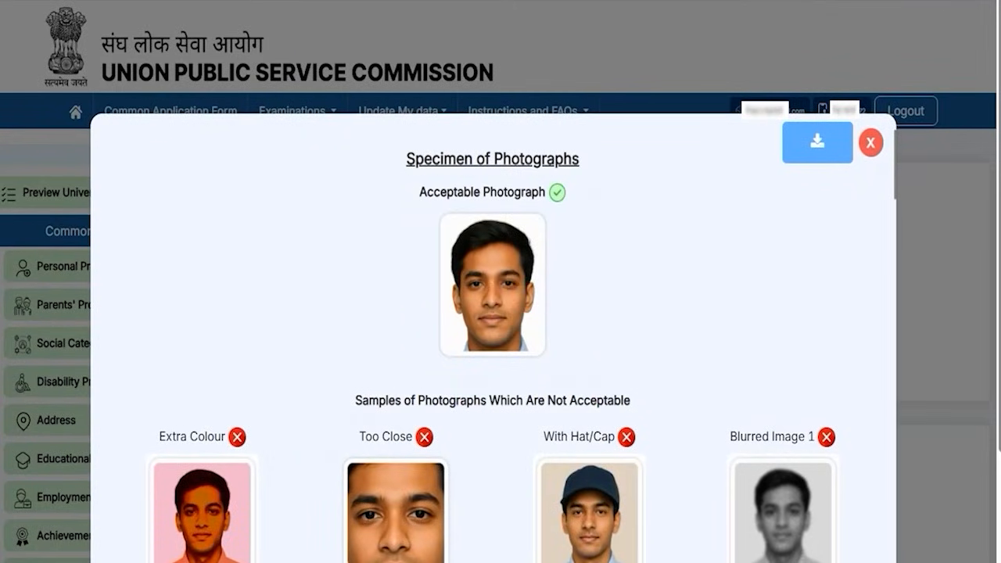
Step: Scroll through the unacceptable photo samples and Dos and Don'ts table, then close the guidelines
{"action": "left_click_drag", "start_coordinate": [419, 203], "coordinate": [577, 377]}
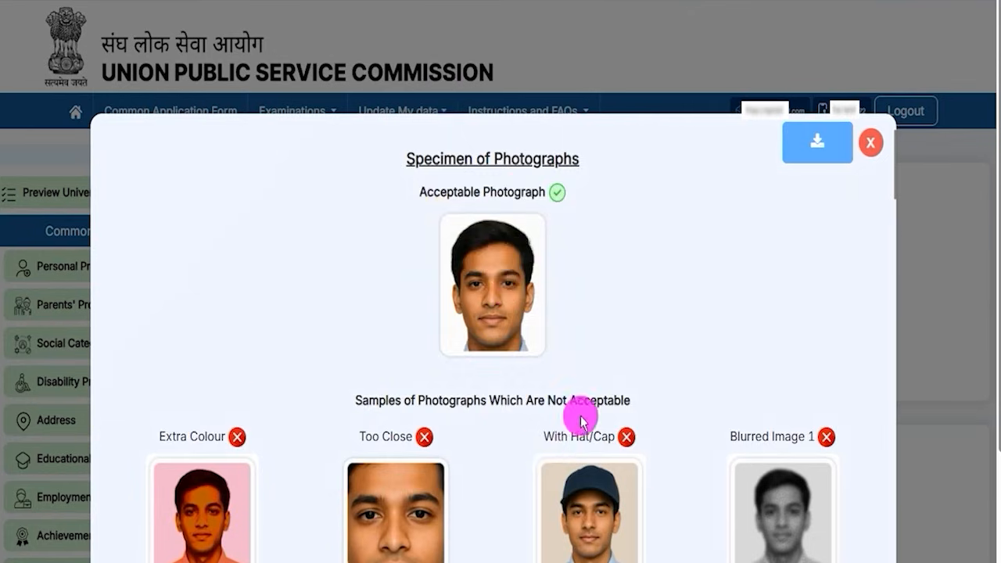
{"action": "scroll", "coordinate": [581, 413], "scroll_direction": "down", "scroll_amount": 3}
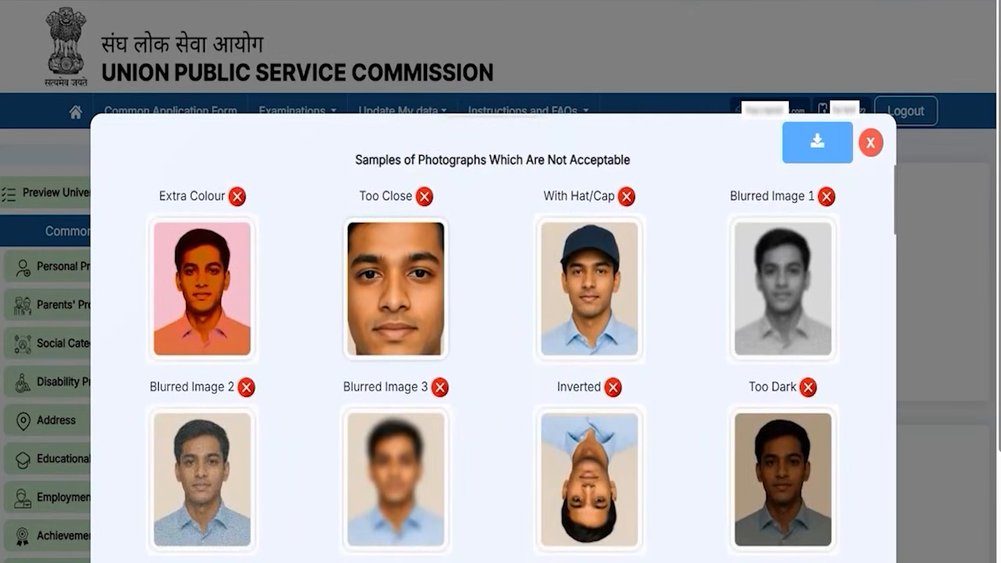
{"action": "mouse_move", "coordinate": [234, 293]}
{"action": "left_mouse_down"}
{"action": "mouse_move", "coordinate": [249, 300]}
{"action": "mouse_move", "coordinate": [285, 259]}
{"action": "left_mouse_up"}
{"action": "left_click_drag", "start_coordinate": [575, 291], "coordinate": [636, 288]}
{"action": "left_click_drag", "start_coordinate": [397, 285], "coordinate": [454, 243]}
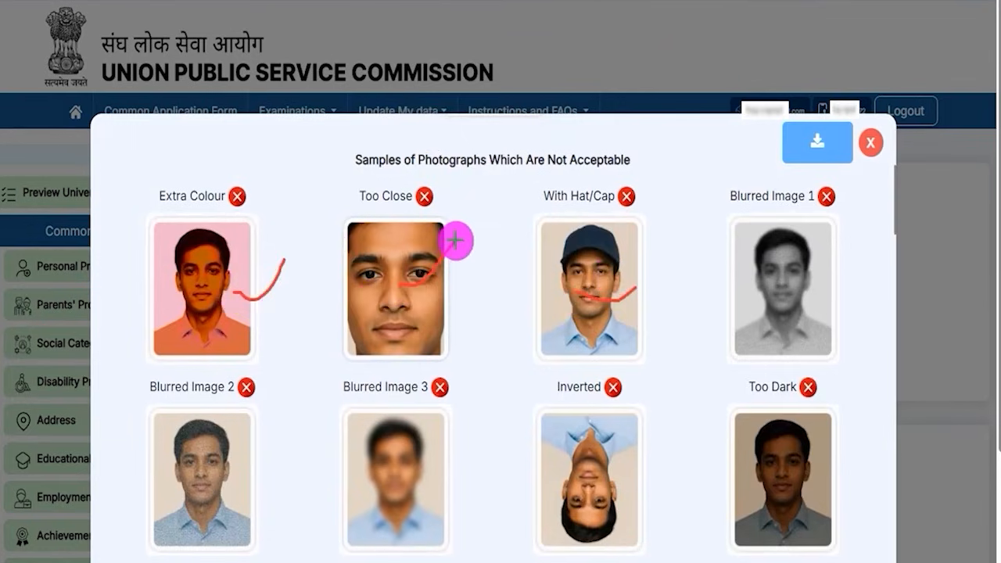
{"action": "mouse_move", "coordinate": [791, 296]}
{"action": "left_mouse_down"}
{"action": "mouse_move", "coordinate": [800, 306]}
{"action": "mouse_move", "coordinate": [841, 274]}
{"action": "left_mouse_up"}
{"action": "left_click_drag", "start_coordinate": [599, 479], "coordinate": [648, 434]}
{"action": "left_click_drag", "start_coordinate": [781, 489], "coordinate": [832, 455]}
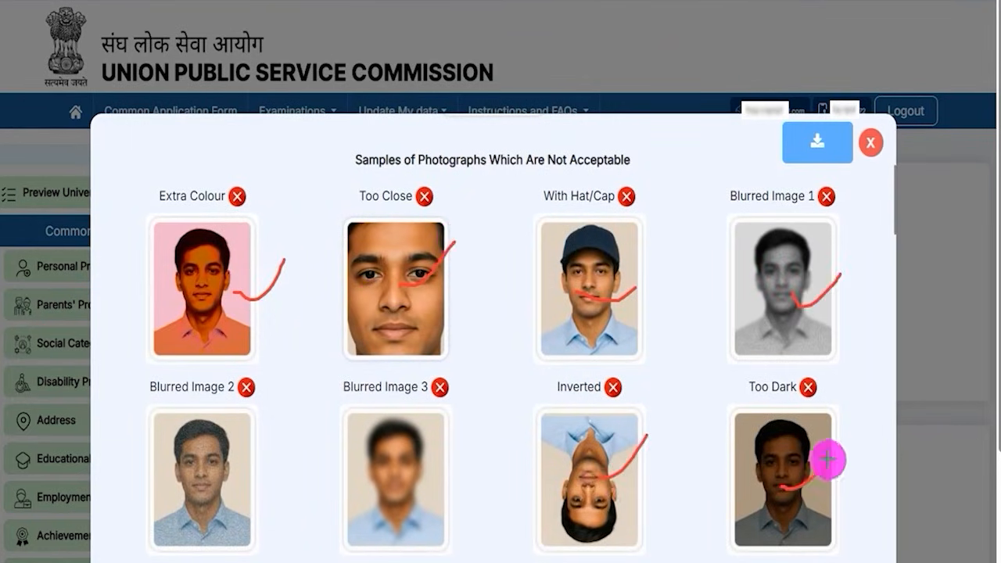
{"action": "left_click_drag", "start_coordinate": [415, 479], "coordinate": [481, 447]}
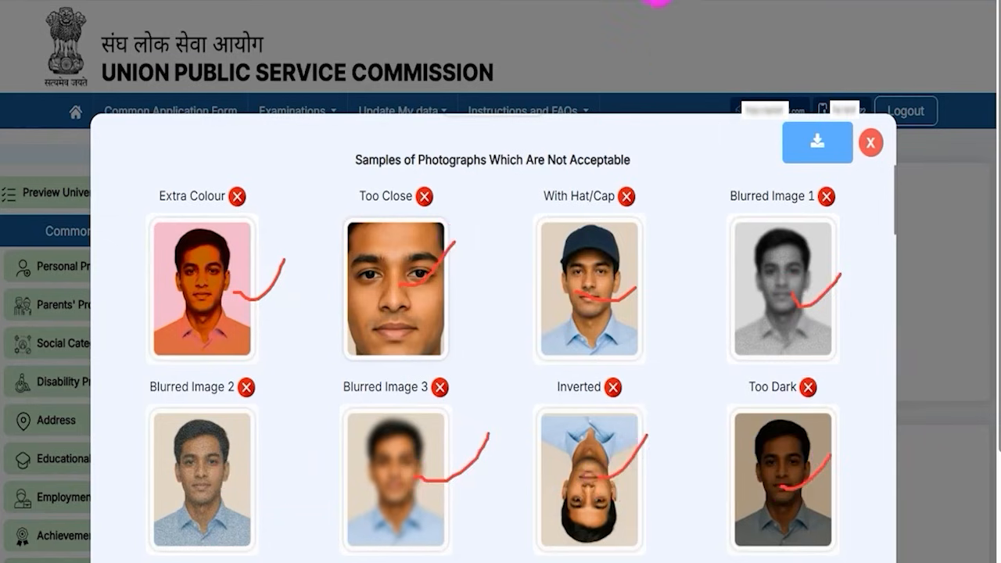
{"action": "key", "text": "Escape"}
{"action": "scroll", "coordinate": [556, 462], "scroll_direction": "down", "scroll_amount": 7}
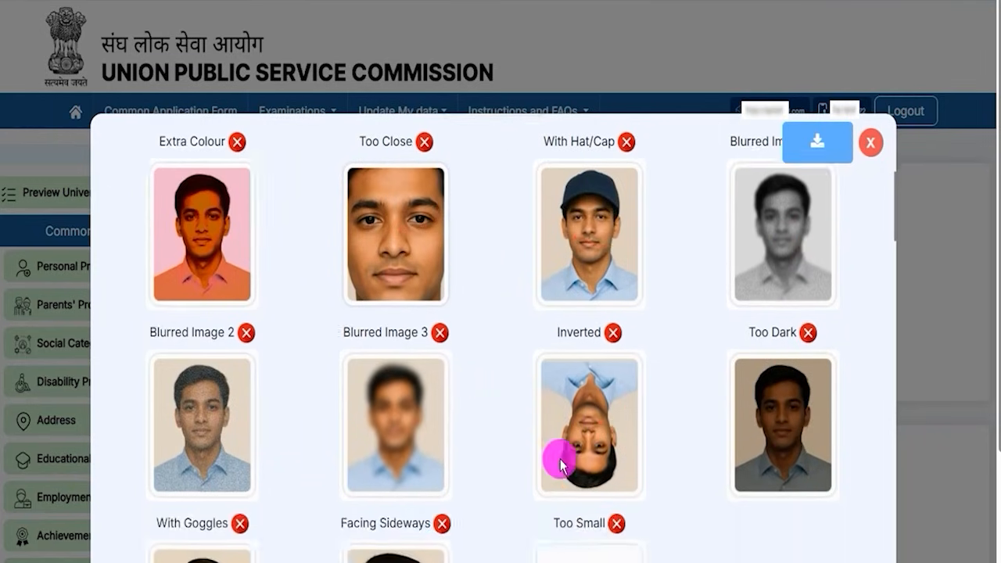
{"action": "scroll", "coordinate": [560, 460], "scroll_direction": "down", "scroll_amount": 5}
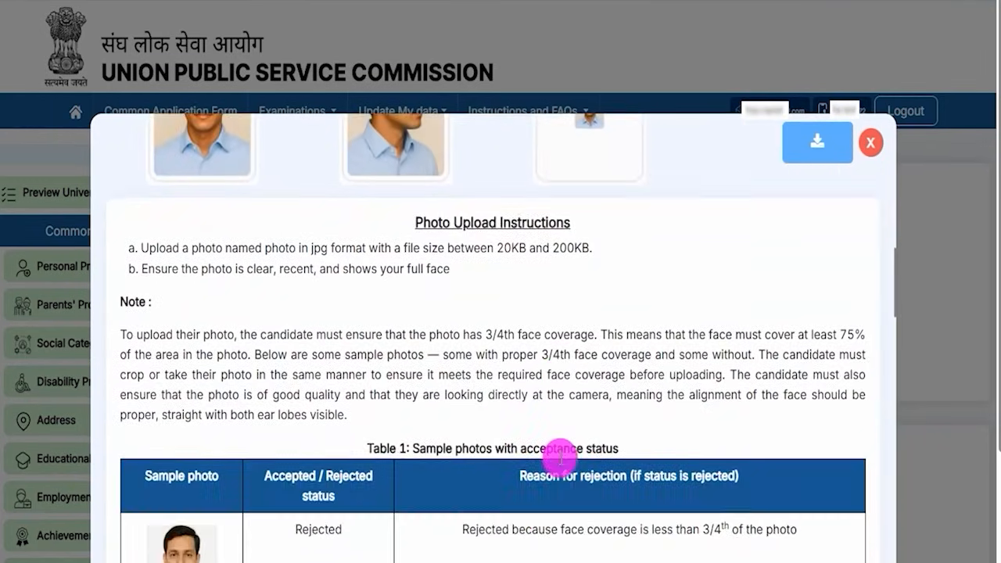
{"action": "scroll", "coordinate": [561, 457], "scroll_direction": "up", "scroll_amount": 15}
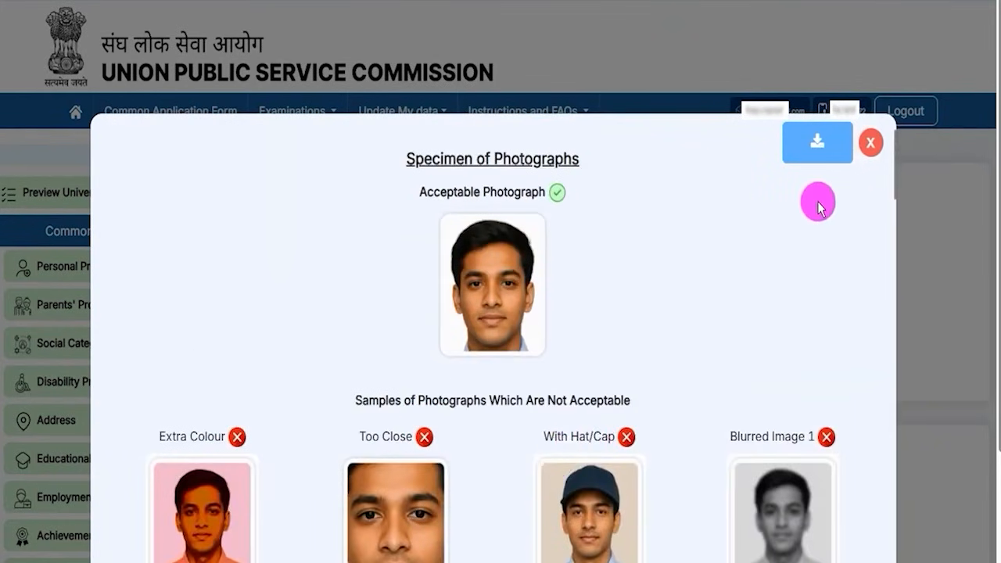
{"action": "scroll", "coordinate": [521, 462], "scroll_direction": "down", "scroll_amount": 15}
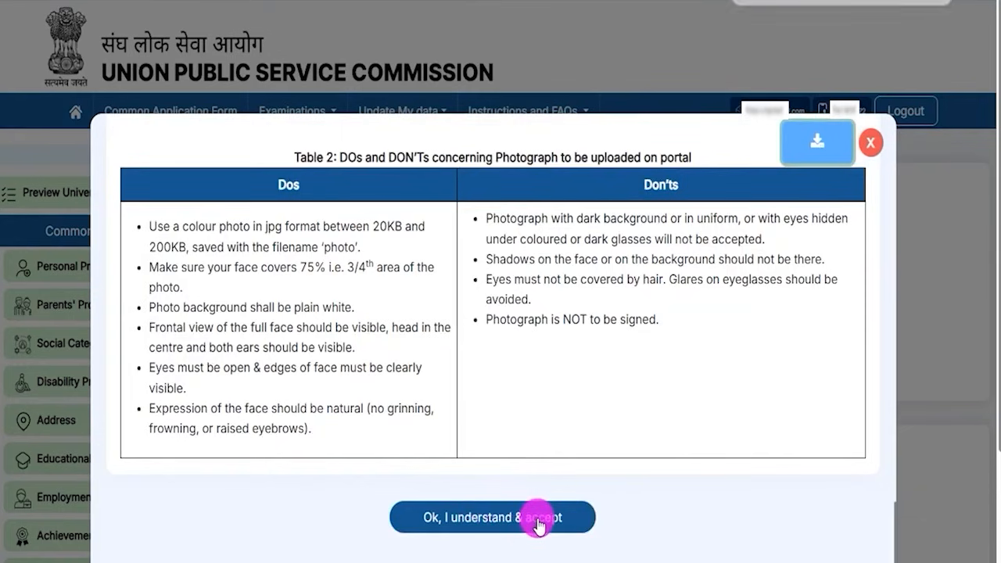
{"action": "left_click", "coordinate": [870, 142]}
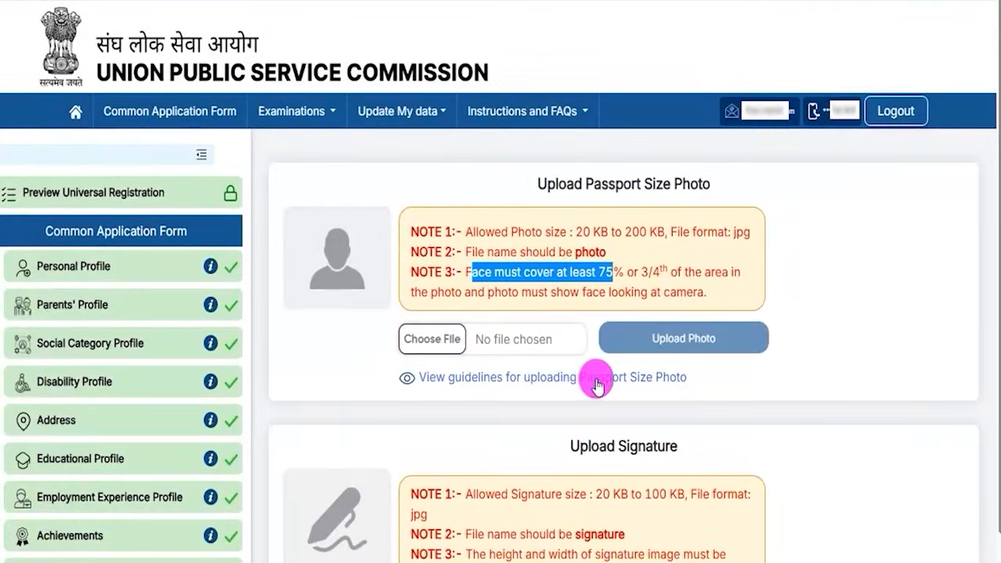
{"action": "left_click_drag", "start_coordinate": [735, 337], "coordinate": [781, 288]}
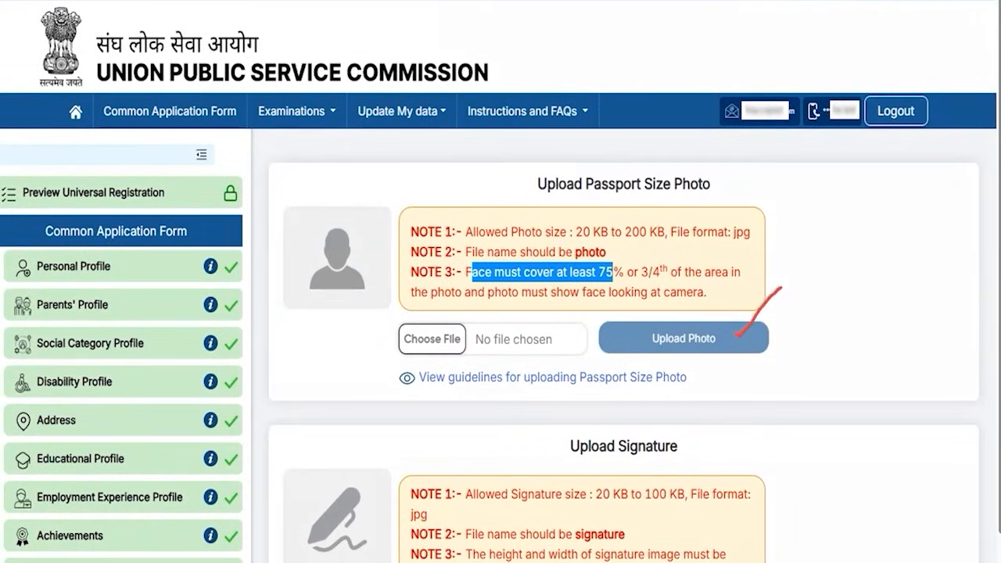
{"action": "scroll", "coordinate": [548, 423], "scroll_direction": "down", "scroll_amount": 2}
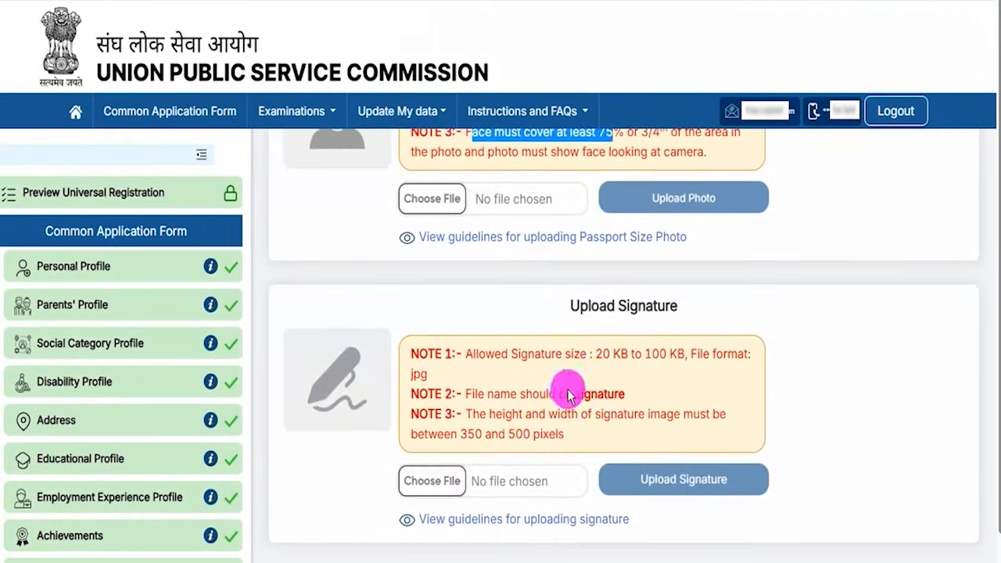
{"action": "left_click_drag", "start_coordinate": [597, 355], "coordinate": [634, 354]}
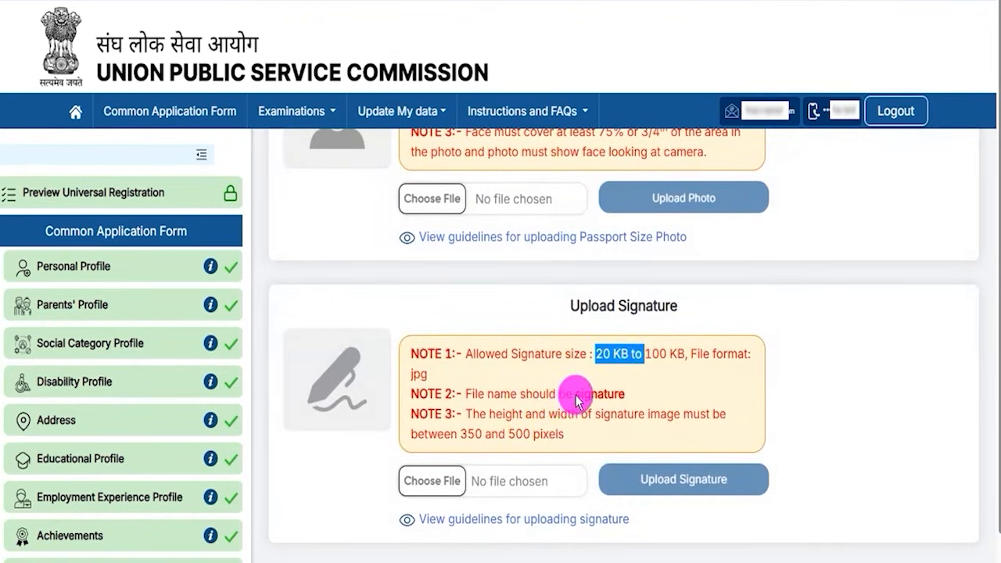
{"action": "left_click_drag", "start_coordinate": [576, 397], "coordinate": [609, 399]}
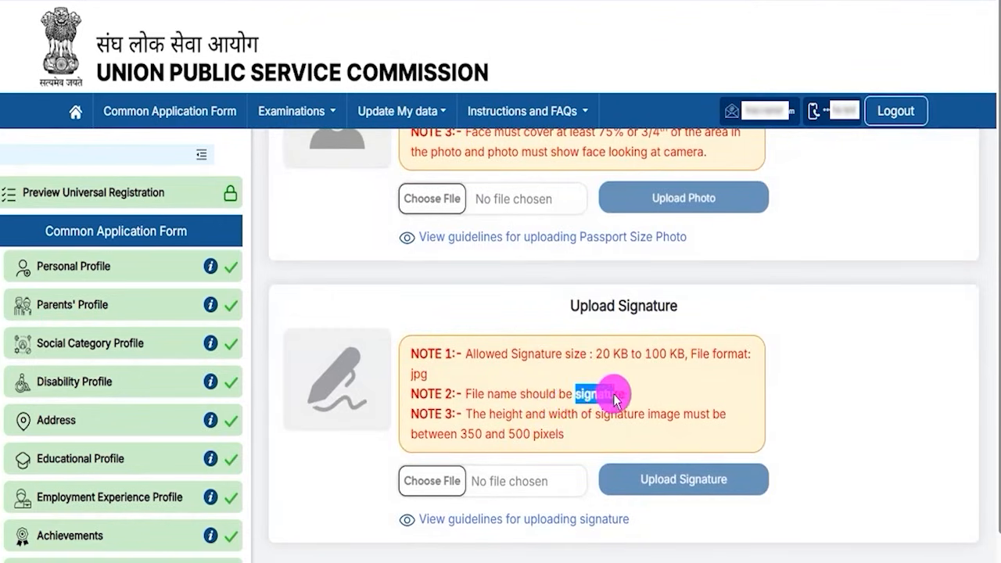
{"action": "left_click", "coordinate": [464, 442]}
{"action": "left_click_drag", "start_coordinate": [472, 440], "coordinate": [556, 439]}
{"action": "scroll", "coordinate": [556, 439], "scroll_direction": "down", "scroll_amount": 1}
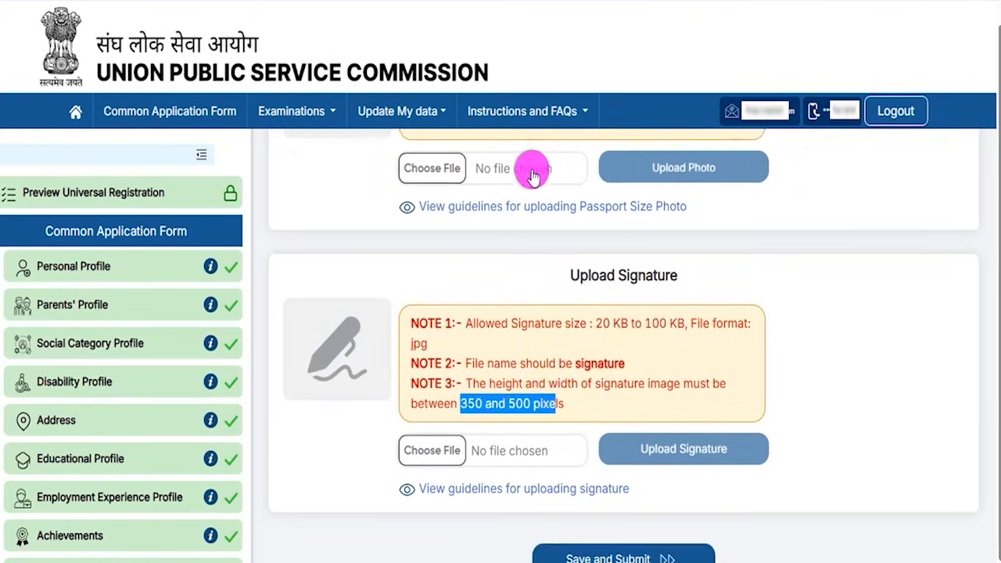
Step: Open the signature specimen guidelines and review the sample signatures
{"action": "left_click", "coordinate": [438, 452]}
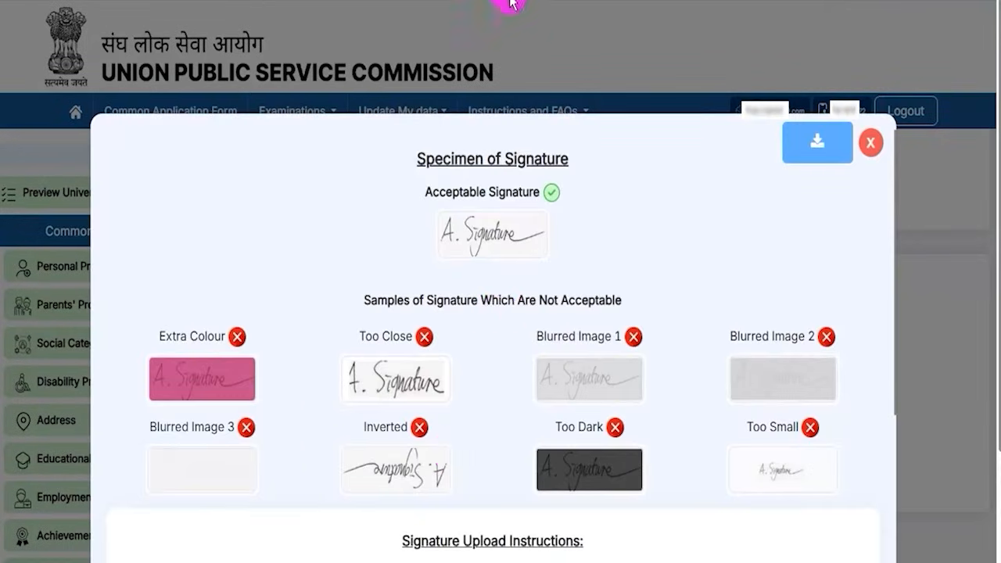
{"action": "left_click_drag", "start_coordinate": [527, 224], "coordinate": [553, 194]}
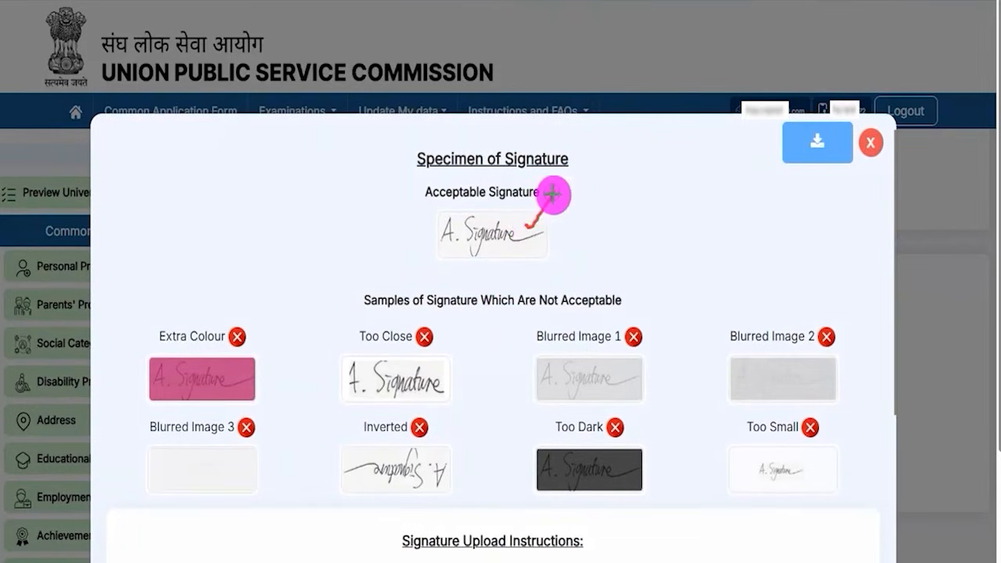
{"action": "left_click_drag", "start_coordinate": [249, 374], "coordinate": [280, 393]}
{"action": "left_click_drag", "start_coordinate": [280, 372], "coordinate": [252, 395]}
{"action": "left_click_drag", "start_coordinate": [376, 364], "coordinate": [422, 407]}
{"action": "left_click_drag", "start_coordinate": [417, 362], "coordinate": [367, 407]}
{"action": "mouse_move", "coordinate": [564, 374]}
{"action": "left_mouse_down"}
{"action": "mouse_move", "coordinate": [609, 397]}
{"action": "mouse_move", "coordinate": [583, 398]}
{"action": "left_mouse_up"}
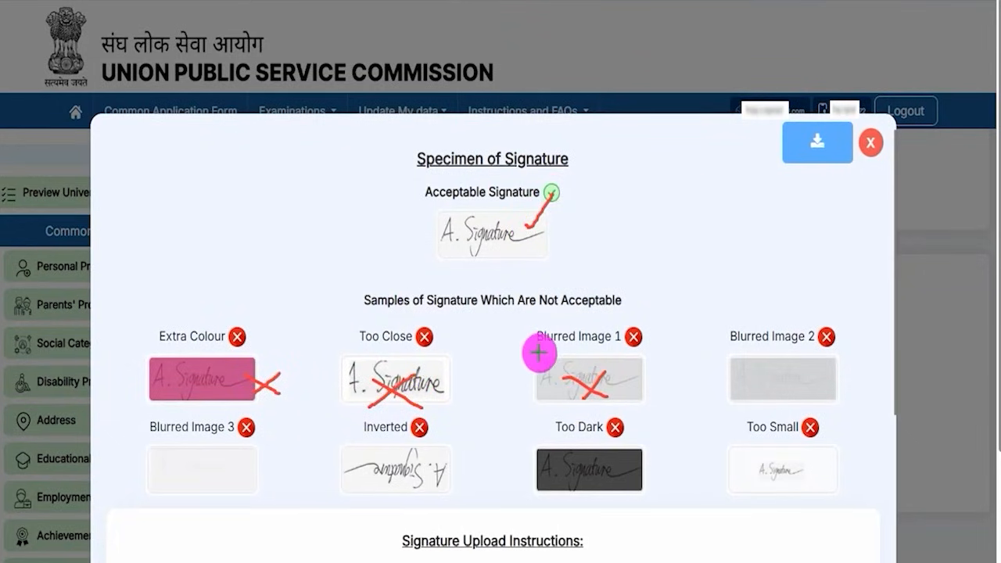
Step: Close the signature guidelines and return to the candidate profile home page
{"action": "key", "text": "Escape"}
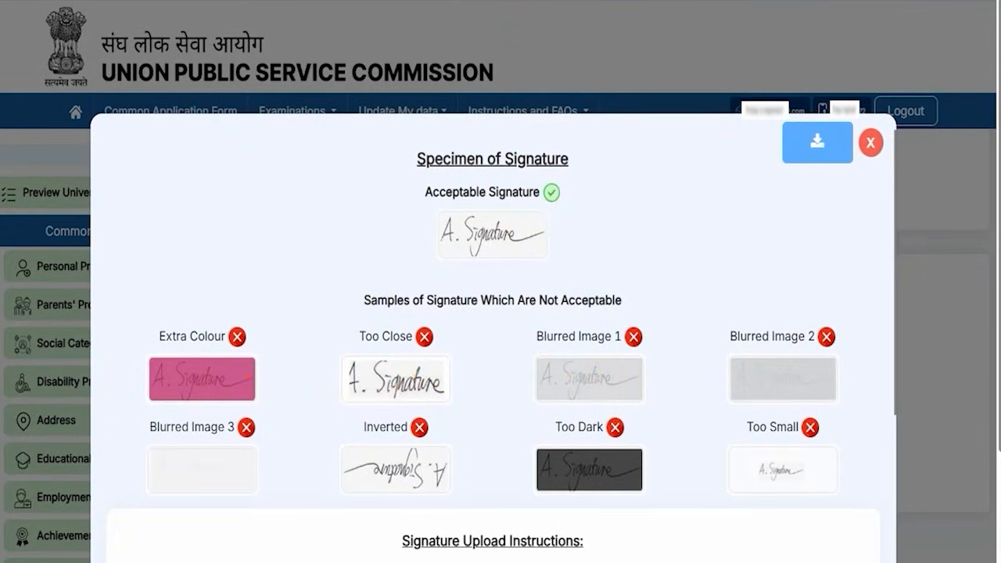
{"action": "scroll", "coordinate": [620, 422], "scroll_direction": "down", "scroll_amount": 3}
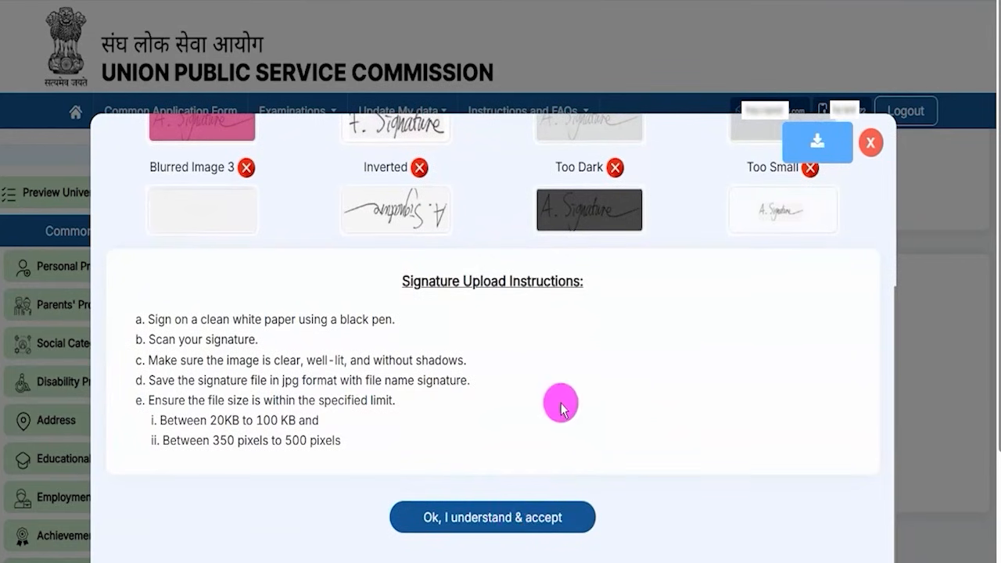
{"action": "scroll", "coordinate": [558, 402], "scroll_direction": "up", "scroll_amount": 3}
{"action": "left_click", "coordinate": [869, 141]}
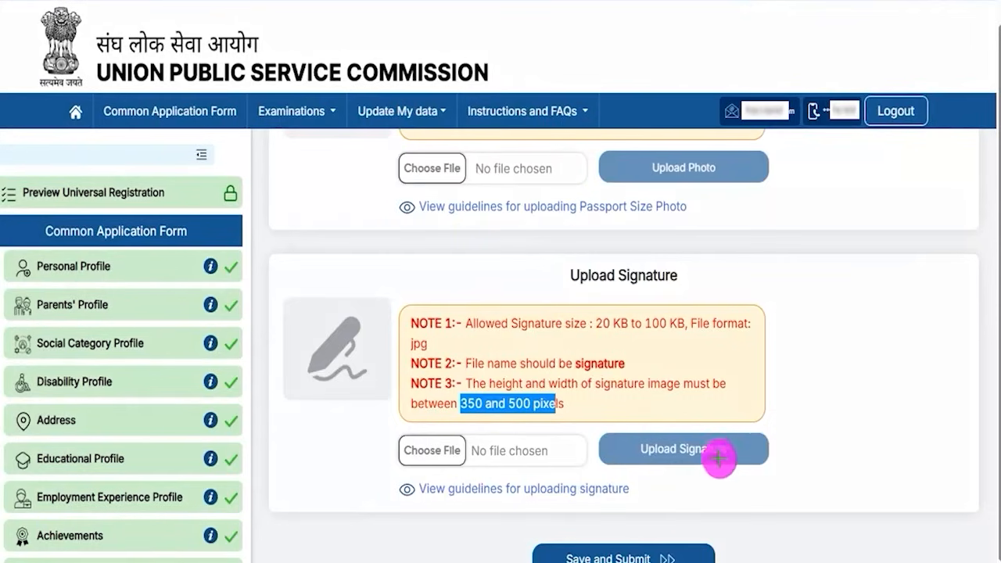
{"action": "left_click_drag", "start_coordinate": [734, 452], "coordinate": [766, 421]}
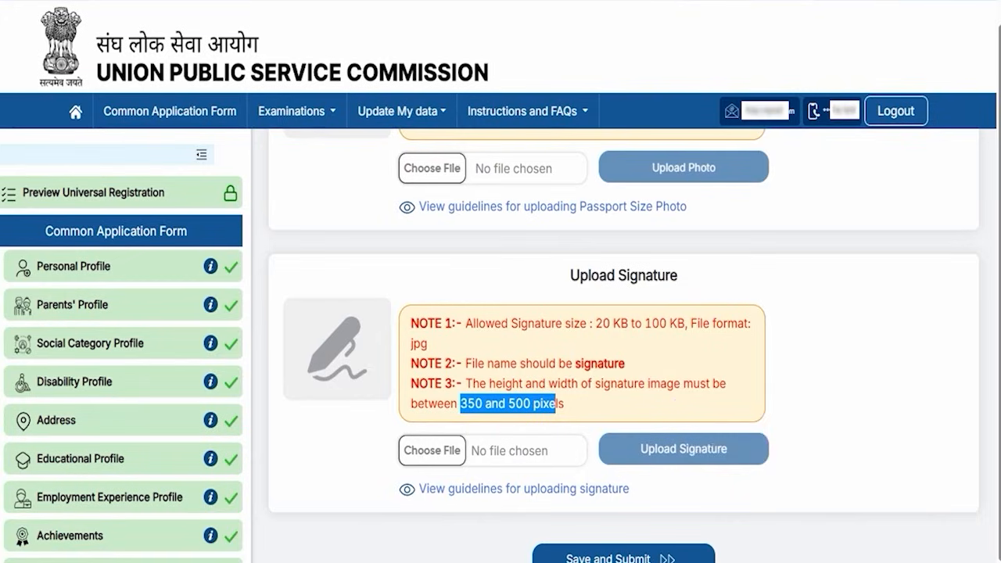
{"action": "mouse_move", "coordinate": [891, 414]}
{"action": "left_mouse_down"}
{"action": "mouse_move", "coordinate": [764, 510]}
{"action": "mouse_move", "coordinate": [697, 539]}
{"action": "left_mouse_up"}
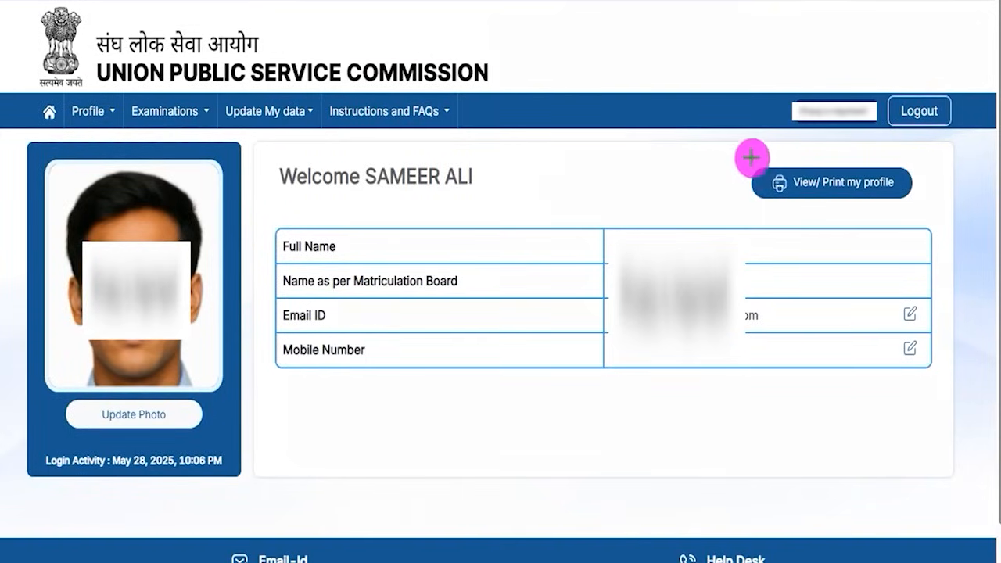
Step: Go to Examinations > Apply for Examinations to list the NDA & NA and CDS exams
{"action": "mouse_move", "coordinate": [736, 149]}
{"action": "left_mouse_down"}
{"action": "mouse_move", "coordinate": [887, 179]}
{"action": "mouse_move", "coordinate": [926, 211]}
{"action": "left_mouse_up"}
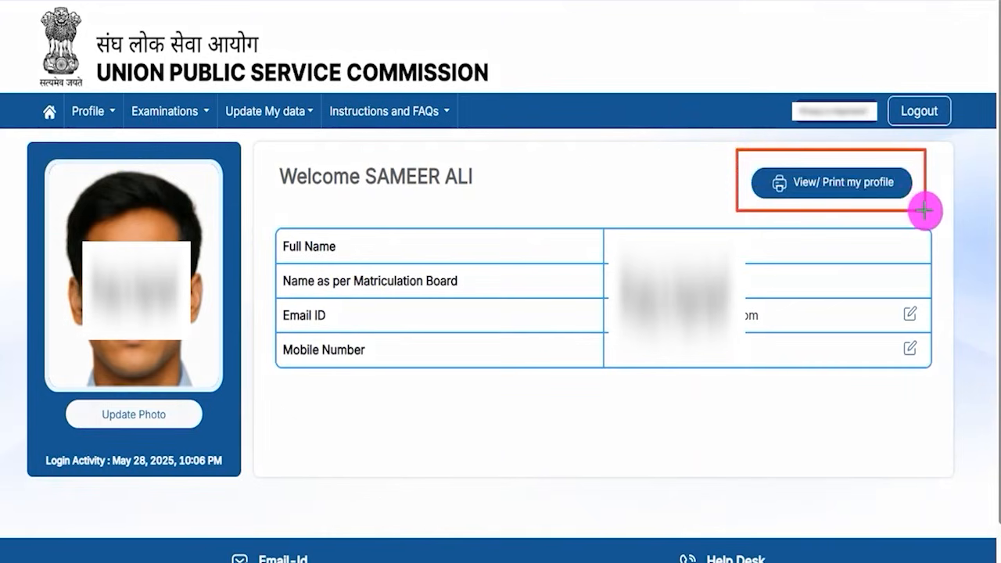
{"action": "key", "text": "Escape"}
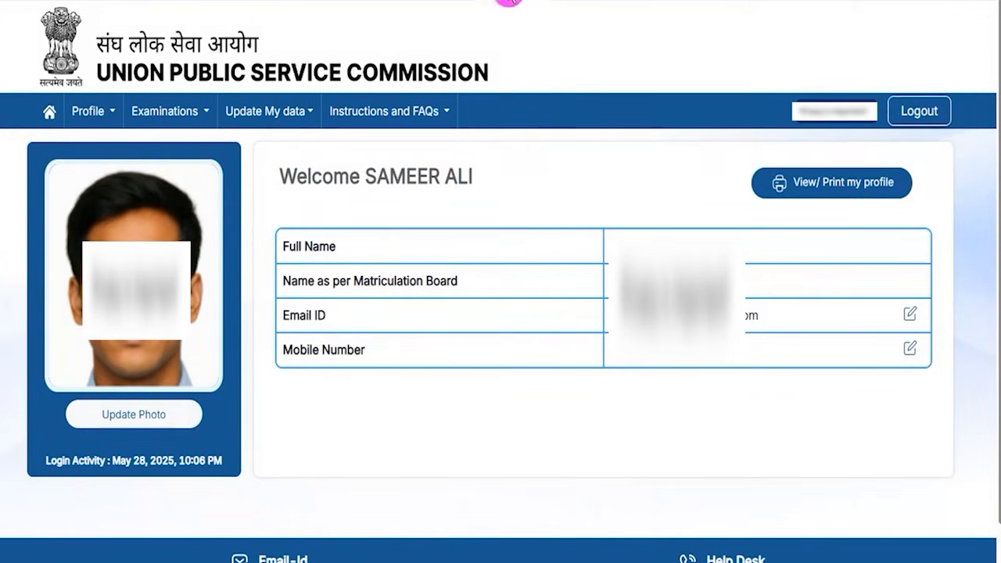
{"action": "left_click_drag", "start_coordinate": [31, 93], "coordinate": [61, 115]}
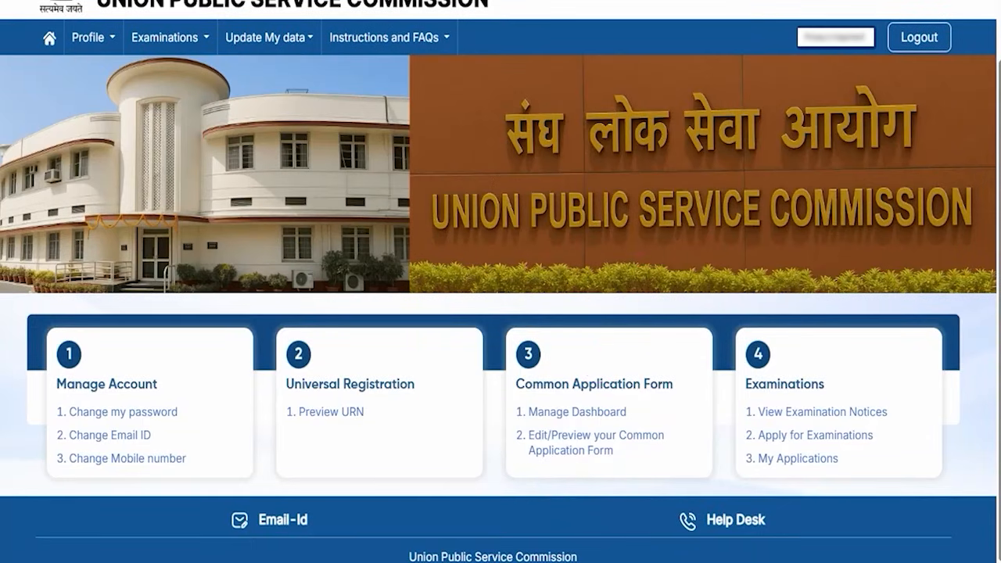
{"action": "mouse_move", "coordinate": [510, 331]}
{"action": "left_mouse_down"}
{"action": "mouse_move", "coordinate": [674, 401]}
{"action": "mouse_move", "coordinate": [691, 479]}
{"action": "left_mouse_up"}
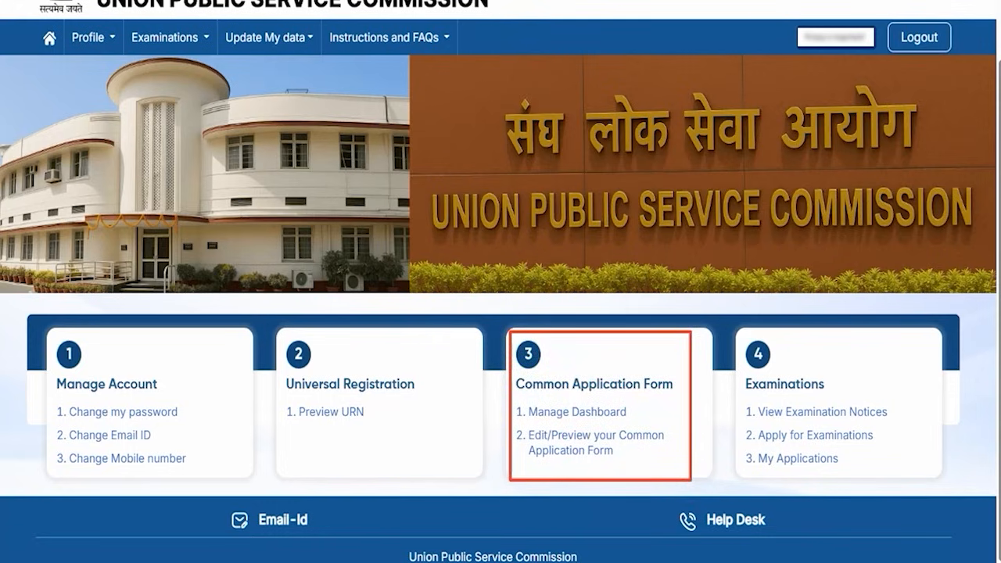
{"action": "key", "text": "Escape"}
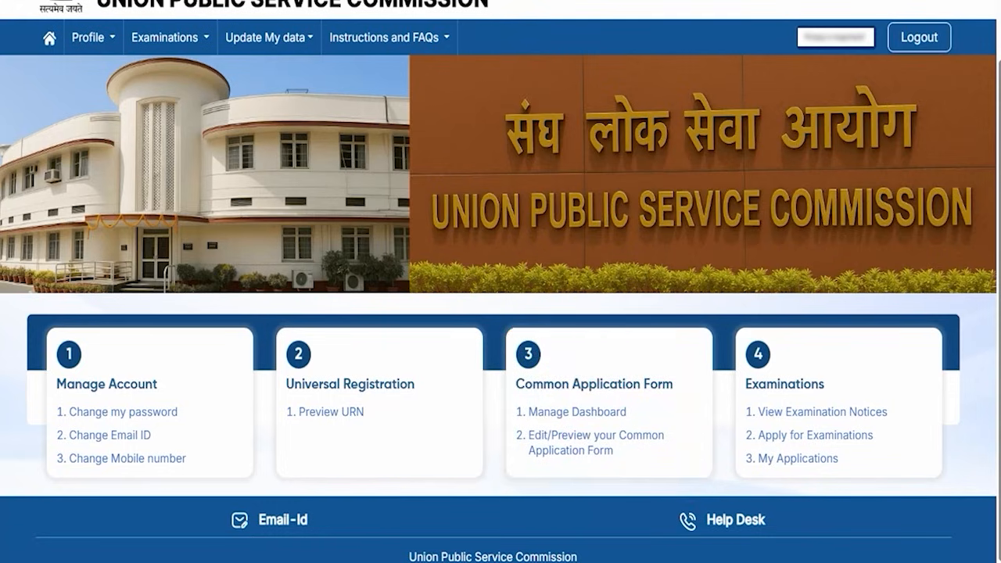
{"action": "mouse_move", "coordinate": [741, 423]}
{"action": "left_mouse_down"}
{"action": "mouse_move", "coordinate": [802, 425]}
{"action": "mouse_move", "coordinate": [878, 449]}
{"action": "left_mouse_up"}
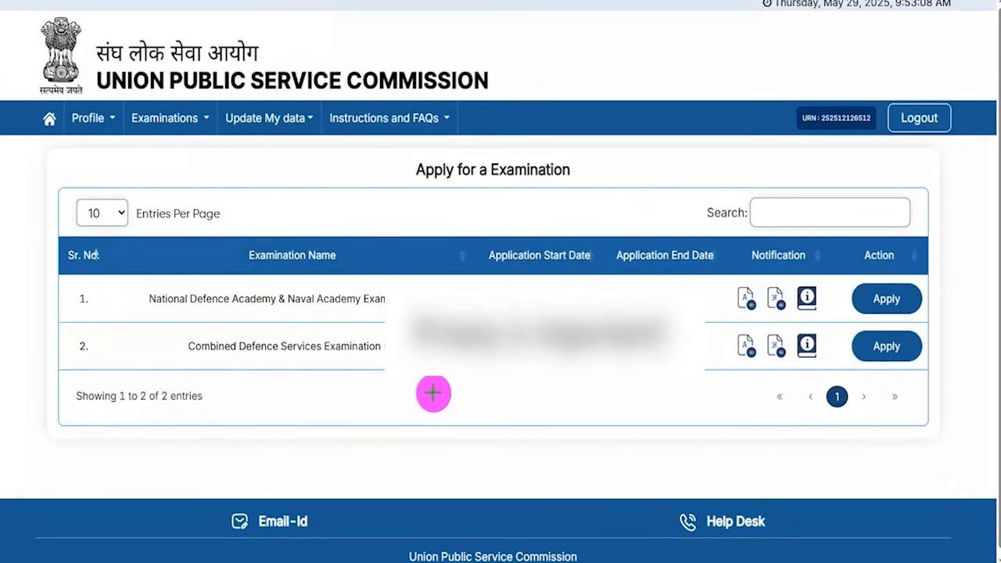
Step: Scroll to the CAF declaration, accept it, and locate the form review and lock buttons
{"action": "left_click_drag", "start_coordinate": [169, 329], "coordinate": [383, 358]}
{"action": "mouse_move", "coordinate": [843, 324]}
{"action": "left_mouse_down"}
{"action": "mouse_move", "coordinate": [916, 342]}
{"action": "mouse_move", "coordinate": [924, 355]}
{"action": "left_mouse_up"}
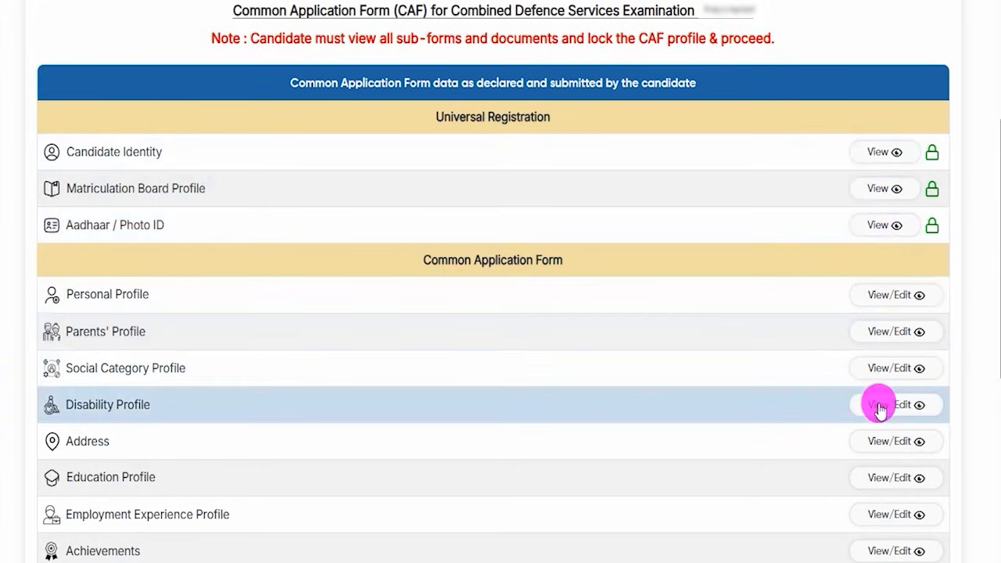
{"action": "scroll", "coordinate": [878, 407], "scroll_direction": "down", "scroll_amount": 5}
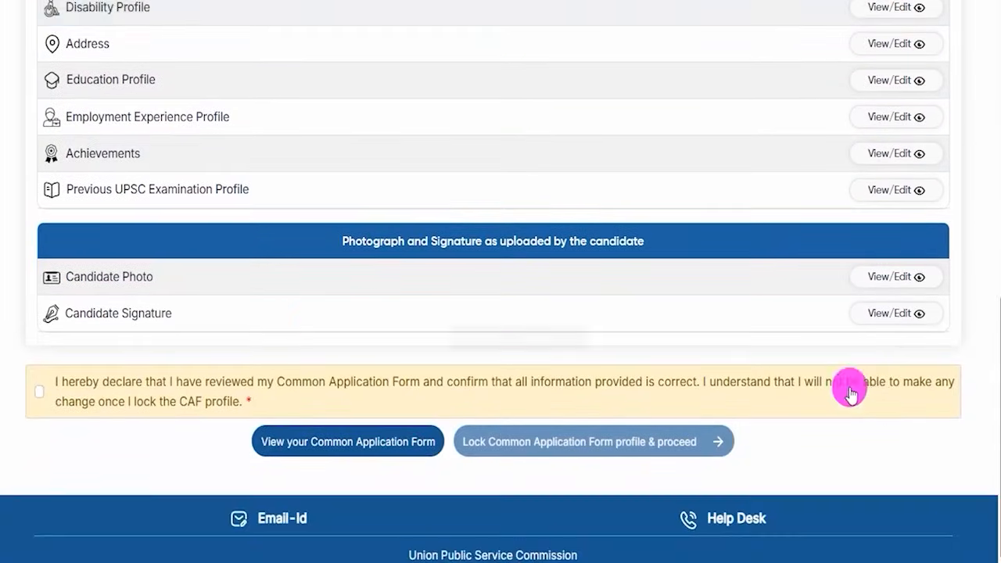
{"action": "left_click", "coordinate": [39, 393]}
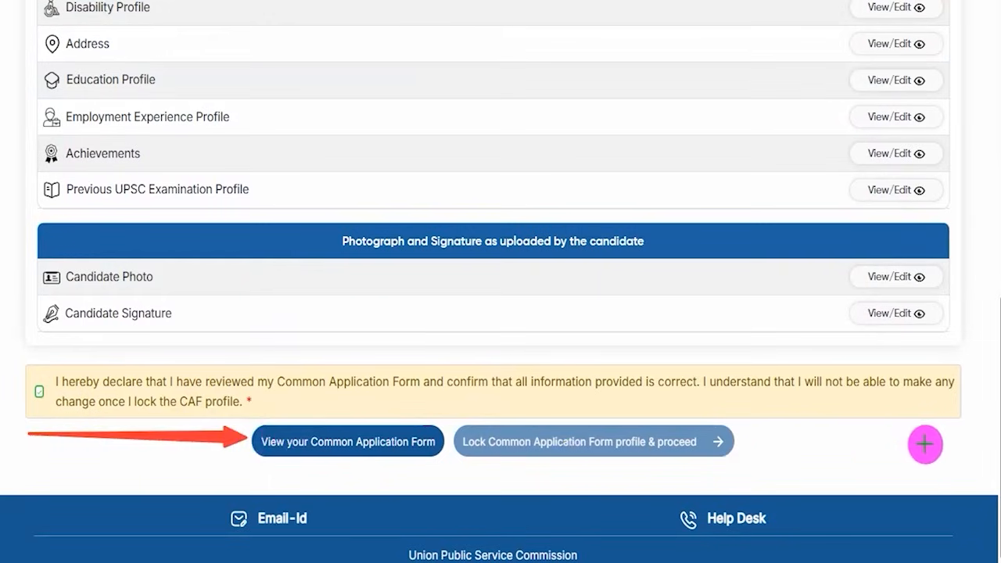
{"action": "left_click_drag", "start_coordinate": [934, 444], "coordinate": [709, 447]}
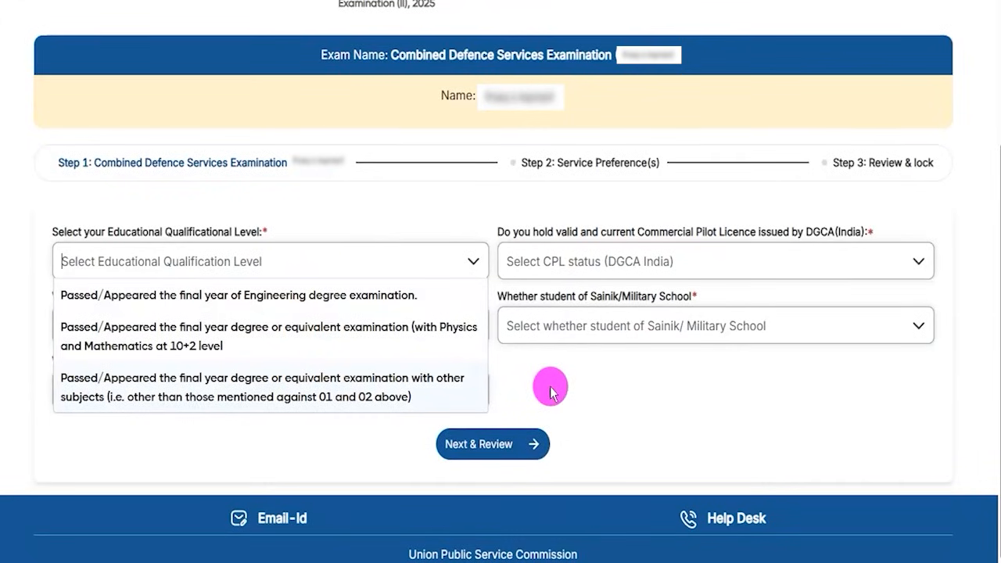
Step: Reopen the Educational Qualification Level dropdown on the CDS Step 1 form to see its choices
{"action": "left_click", "coordinate": [548, 388]}
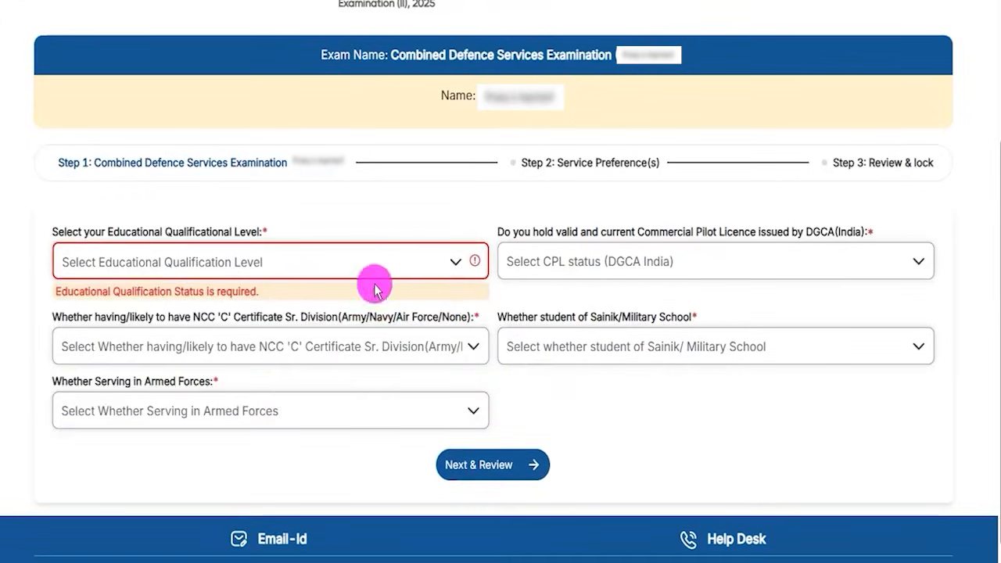
{"action": "left_click_drag", "start_coordinate": [114, 233], "coordinate": [245, 234]}
{"action": "left_click", "coordinate": [249, 267]}
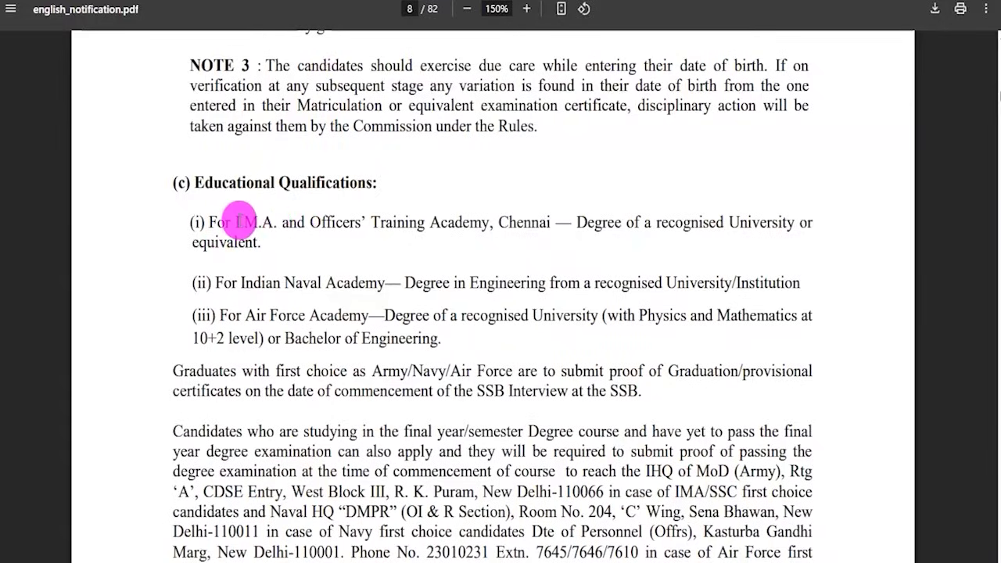
Step: Review page 8's degree rules for IMA/OTA, Naval Academy and Air Force Academy (Physics and Maths at 10+2)
{"action": "left_click_drag", "start_coordinate": [257, 218], "coordinate": [466, 221]}
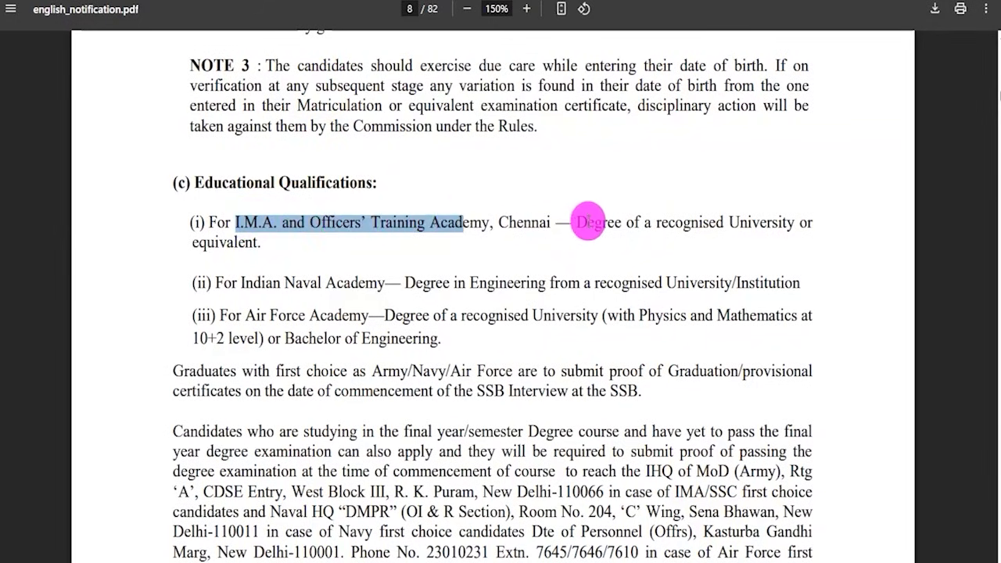
{"action": "left_click_drag", "start_coordinate": [577, 222], "coordinate": [793, 224]}
{"action": "left_click_drag", "start_coordinate": [255, 282], "coordinate": [578, 280]}
{"action": "left_click_drag", "start_coordinate": [246, 316], "coordinate": [335, 317]}
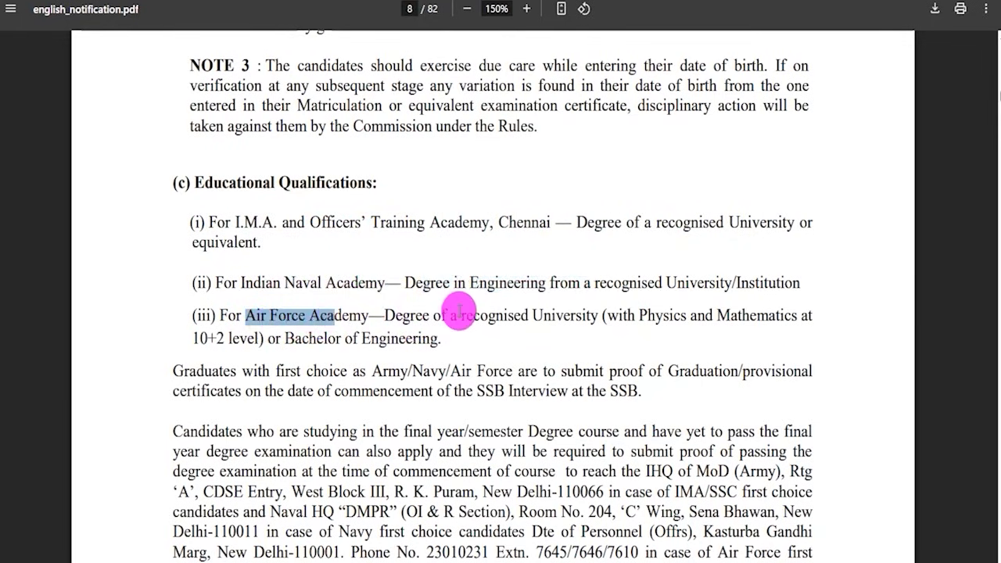
{"action": "left_click_drag", "start_coordinate": [461, 316], "coordinate": [563, 317]}
{"action": "left_click_drag", "start_coordinate": [640, 317], "coordinate": [773, 317]}
{"action": "left_click_drag", "start_coordinate": [200, 338], "coordinate": [418, 339]}
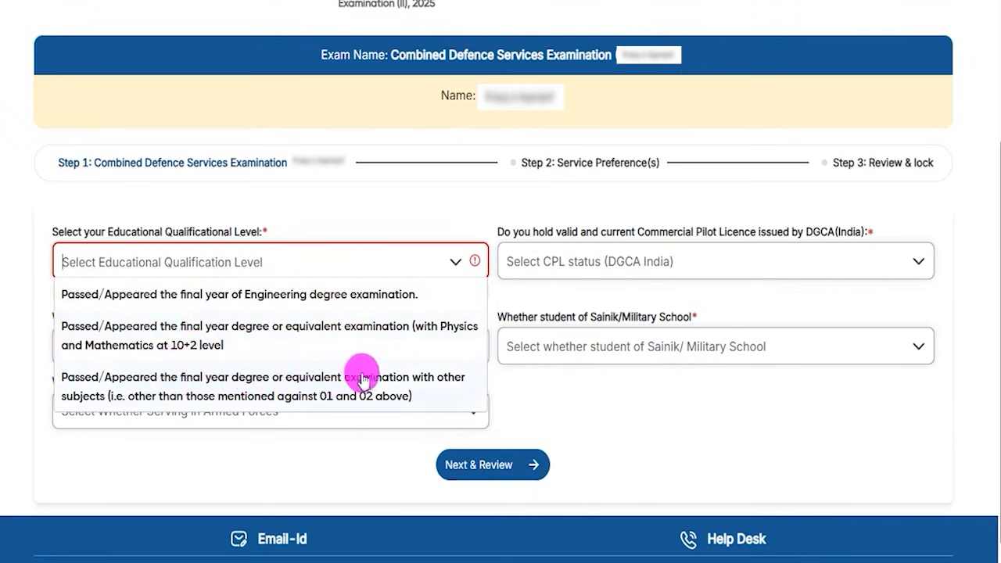
Step: Choose the degree-with-other-subjects qualification and go through the degree certificate number, issue date and issuing authority fields
{"action": "left_click", "coordinate": [208, 382]}
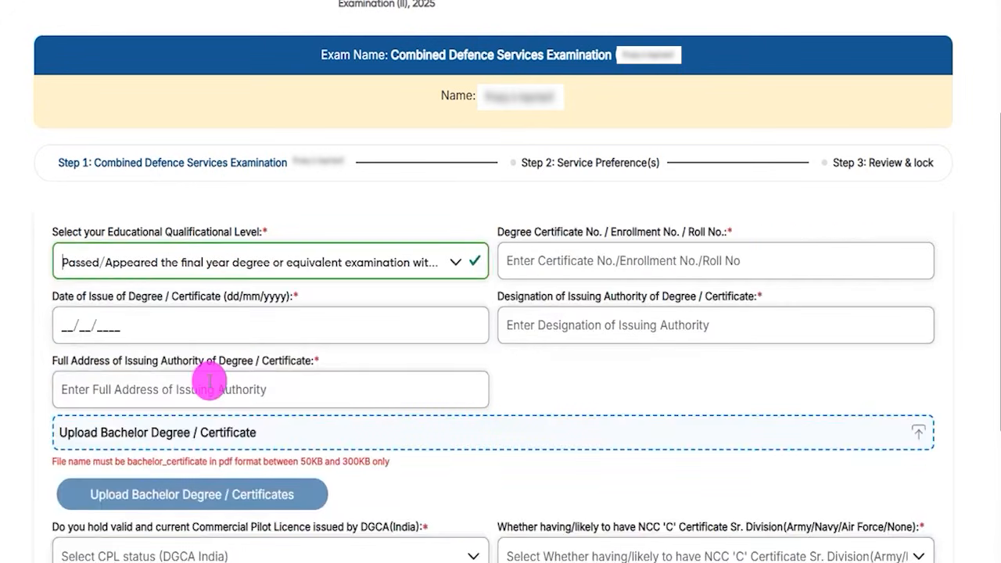
{"action": "left_click_drag", "start_coordinate": [512, 234], "coordinate": [565, 255]}
{"action": "left_click", "coordinate": [557, 258]}
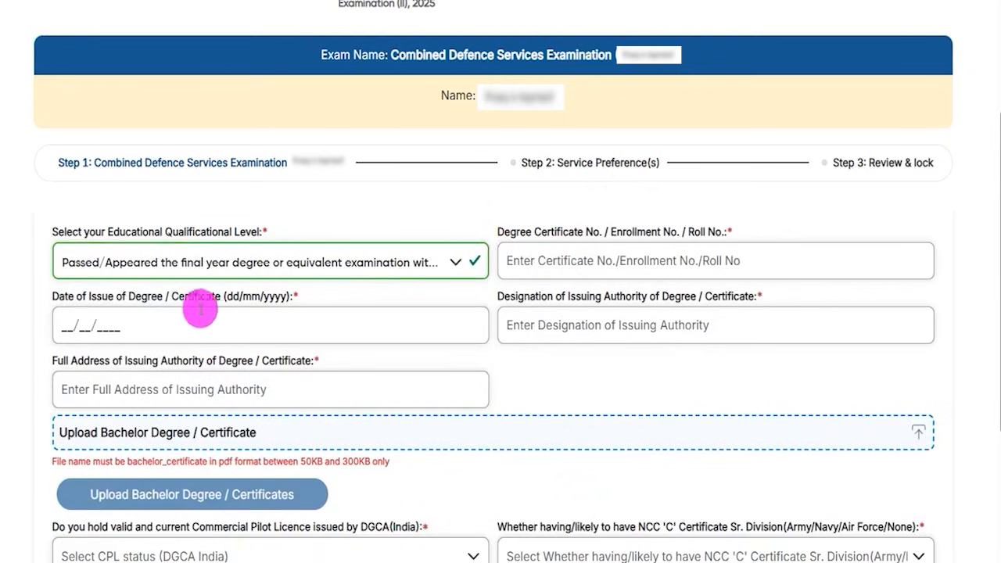
{"action": "left_click", "coordinate": [69, 327]}
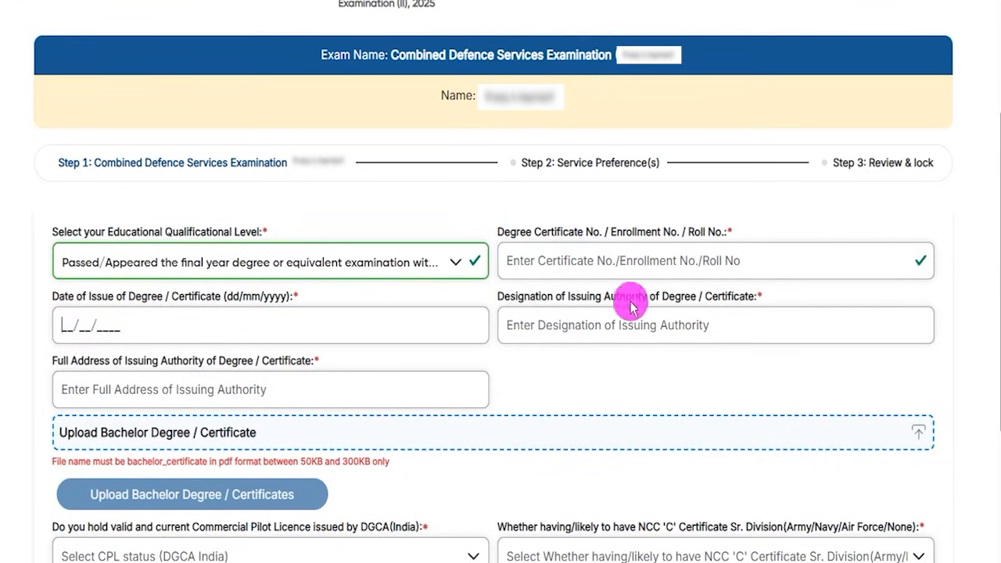
{"action": "key", "text": "Tab"}
{"action": "key", "text": "Tab"}
{"action": "left_click_drag", "start_coordinate": [554, 300], "coordinate": [727, 303]}
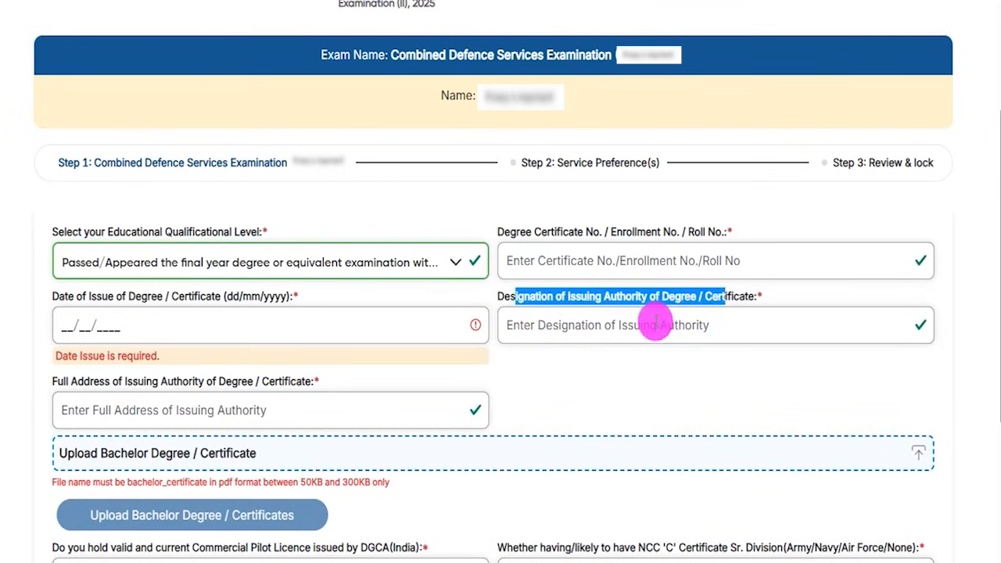
{"action": "left_click", "coordinate": [655, 322]}
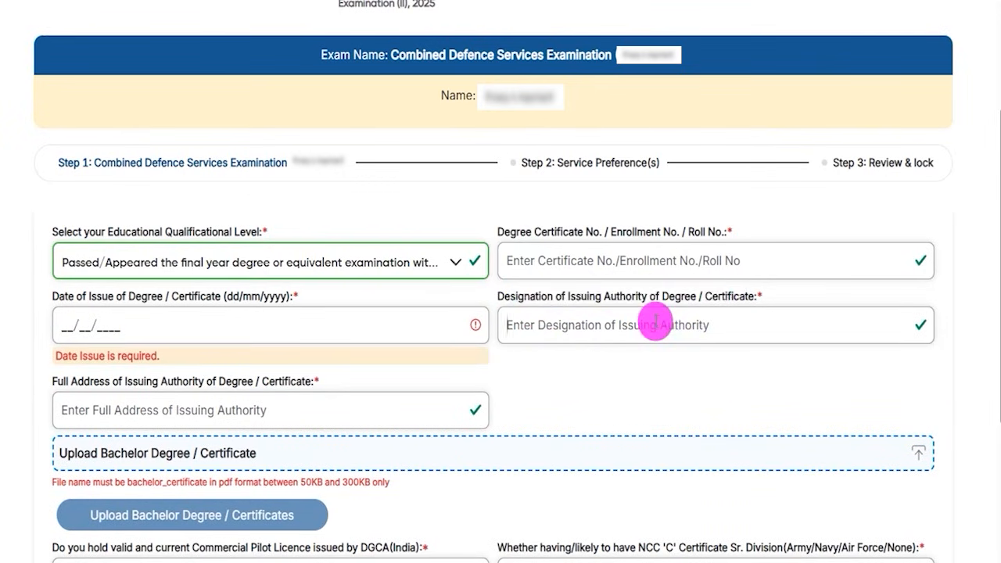
{"action": "left_click", "coordinate": [124, 408]}
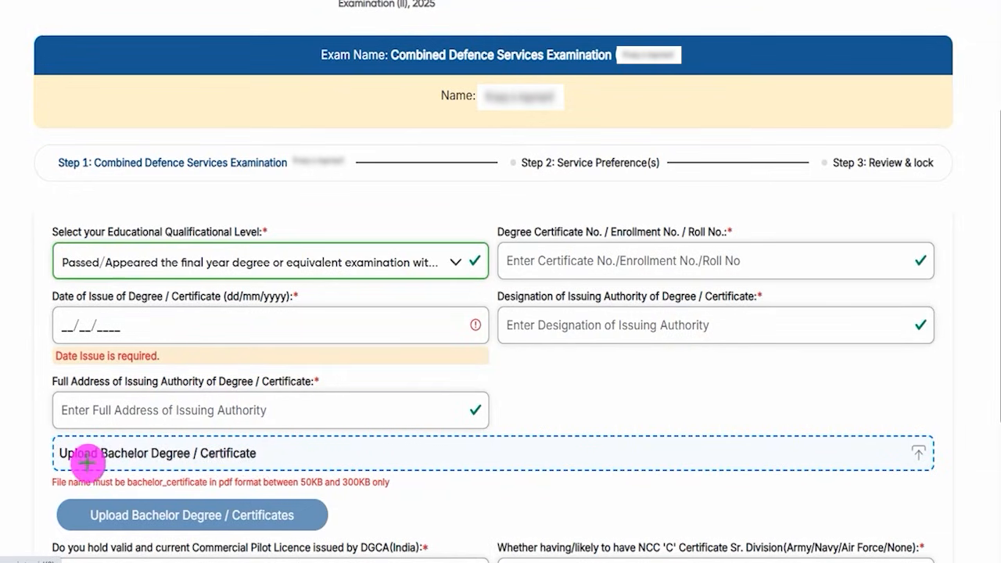
Step: Review the bachelor certificate upload rules: file bachelor_certificate, pdf format, 50KB to 300KB
{"action": "mouse_move", "coordinate": [84, 465]}
{"action": "left_mouse_down"}
{"action": "mouse_move", "coordinate": [207, 465]}
{"action": "mouse_move", "coordinate": [303, 437]}
{"action": "left_mouse_up"}
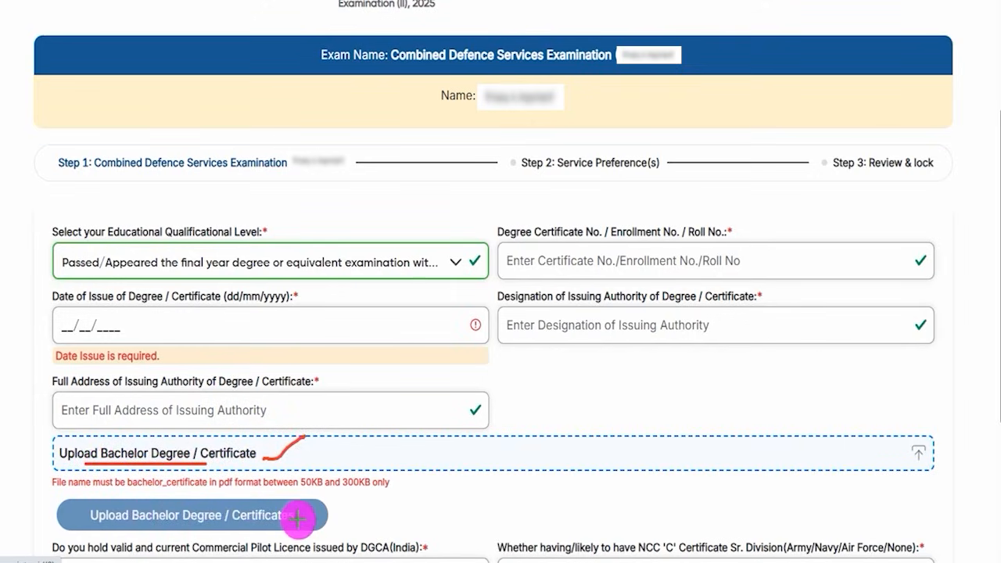
{"action": "left_click_drag", "start_coordinate": [298, 518], "coordinate": [320, 504]}
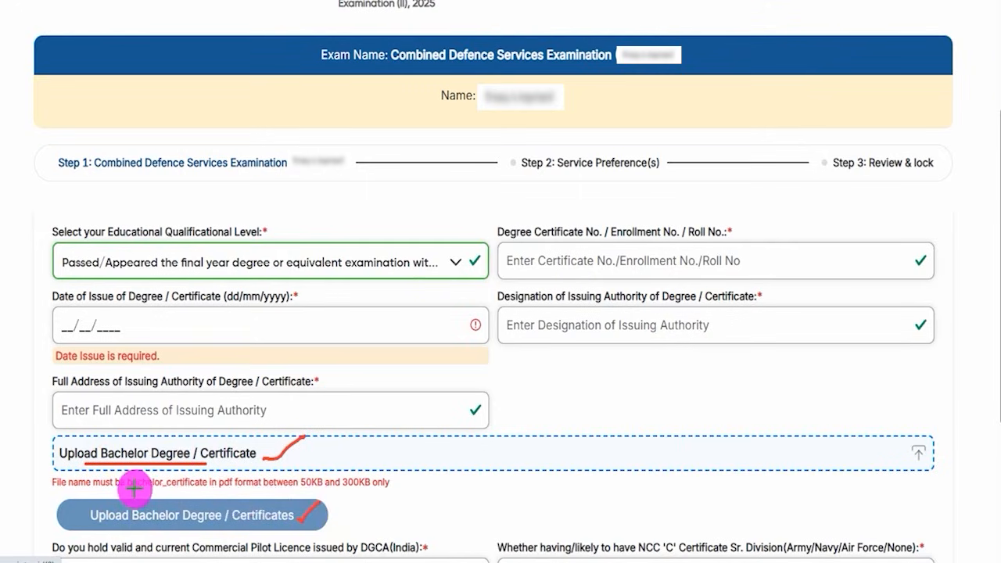
{"action": "left_click_drag", "start_coordinate": [138, 489], "coordinate": [188, 487]}
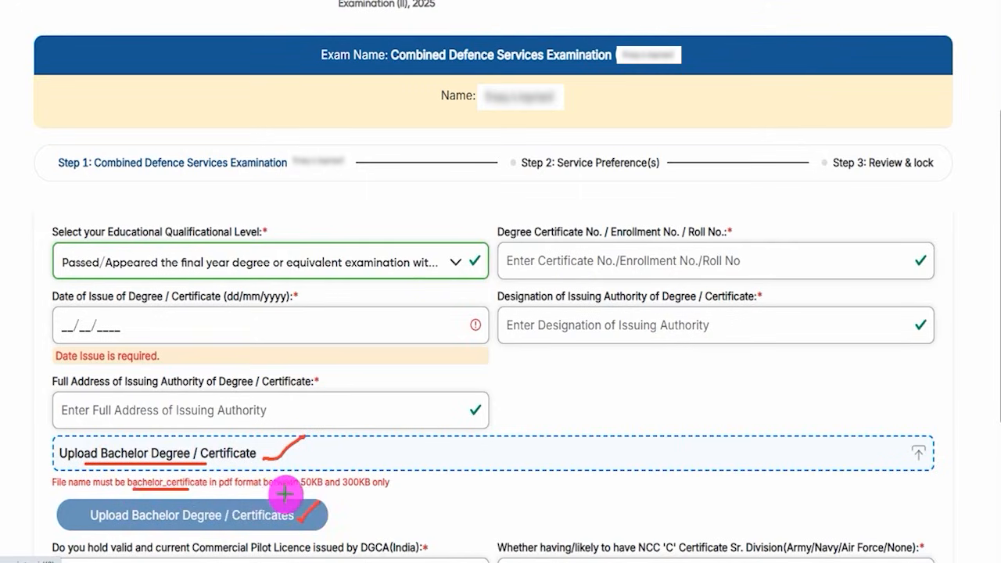
{"action": "left_click_drag", "start_coordinate": [299, 493], "coordinate": [384, 486]}
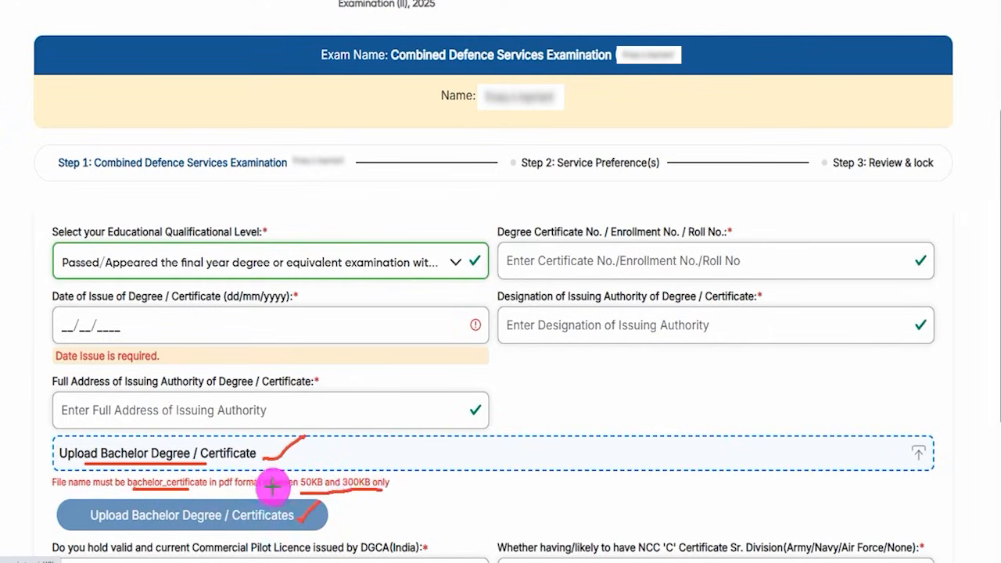
{"action": "left_click_drag", "start_coordinate": [219, 491], "coordinate": [237, 491]}
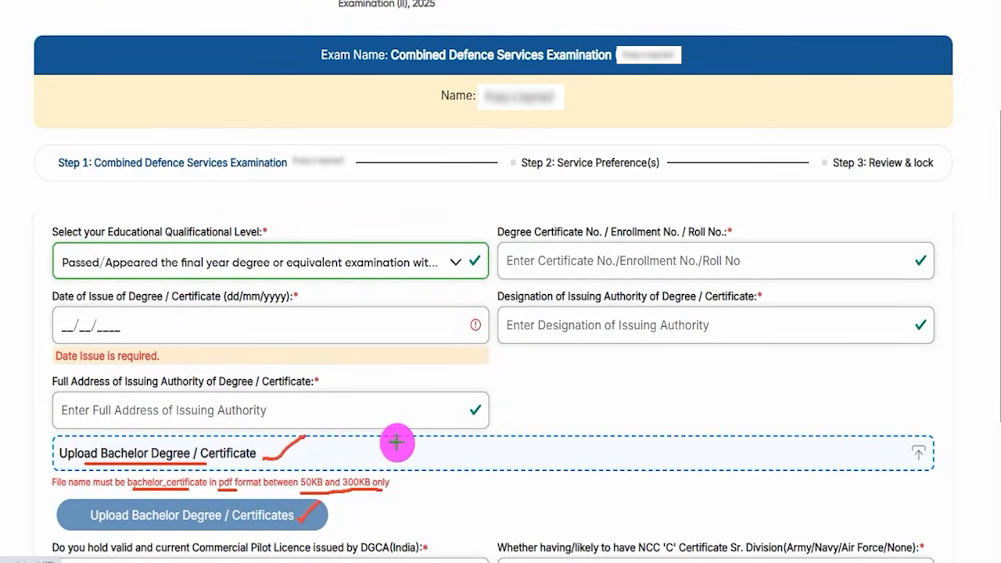
Step: Answer No for the commercial pilot licence and None for the NCC 'C' certificate
{"action": "scroll", "coordinate": [375, 451], "scroll_direction": "down", "scroll_amount": 3}
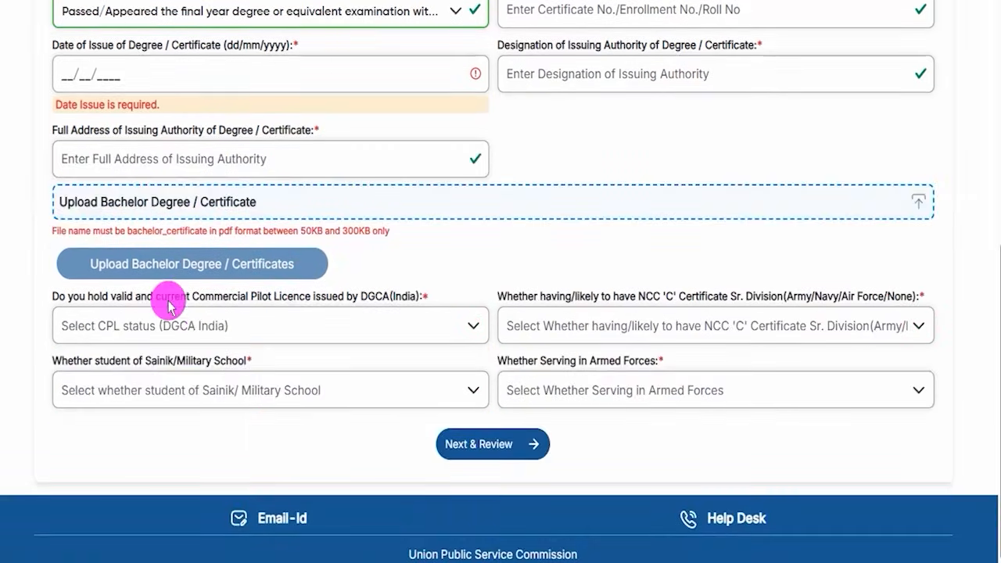
{"action": "left_click_drag", "start_coordinate": [124, 297], "coordinate": [382, 298]}
{"action": "left_click", "coordinate": [234, 326]}
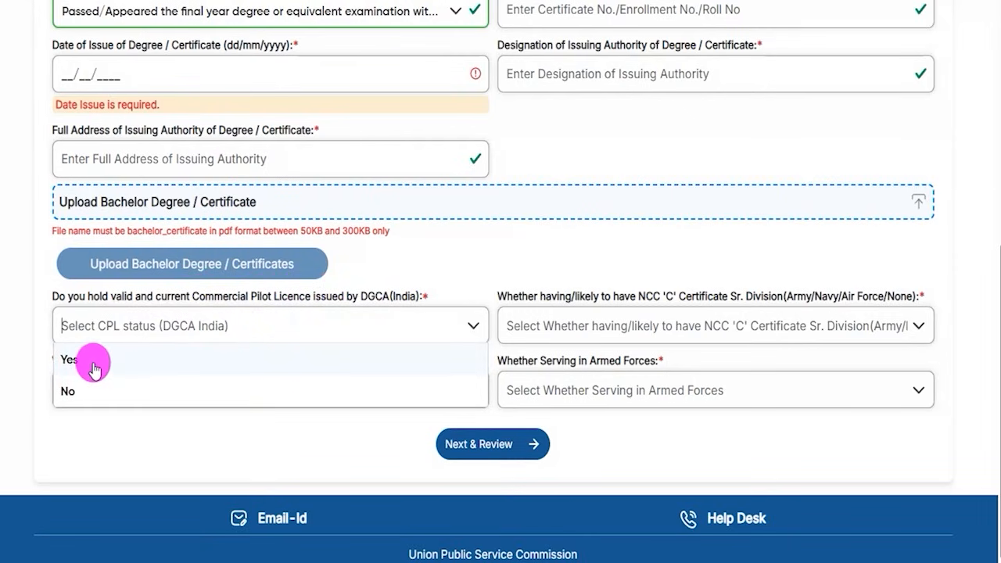
{"action": "left_click", "coordinate": [91, 365]}
{"action": "left_click", "coordinate": [212, 328]}
{"action": "left_click", "coordinate": [78, 385]}
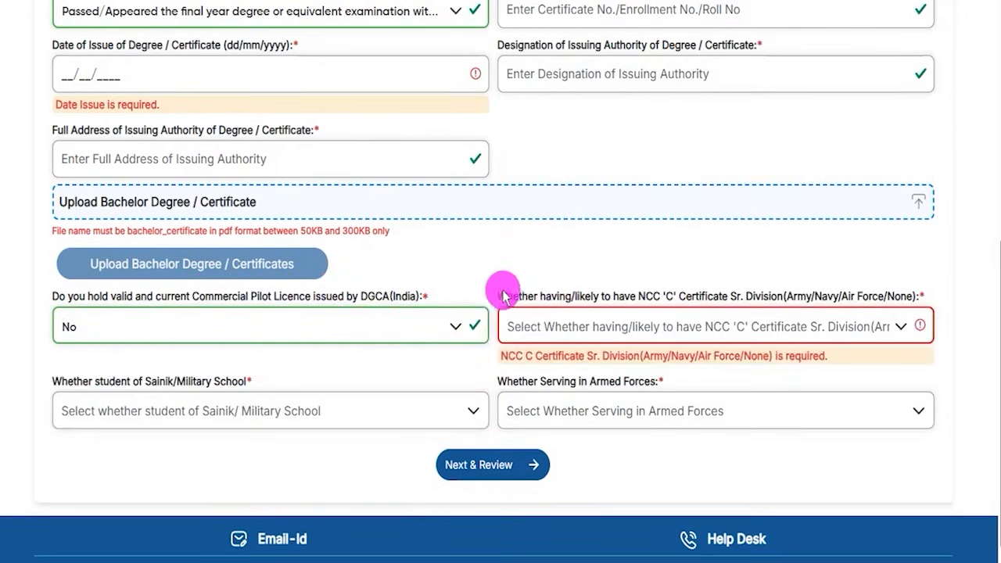
{"action": "left_click_drag", "start_coordinate": [500, 296], "coordinate": [882, 299]}
{"action": "left_click", "coordinate": [631, 327]}
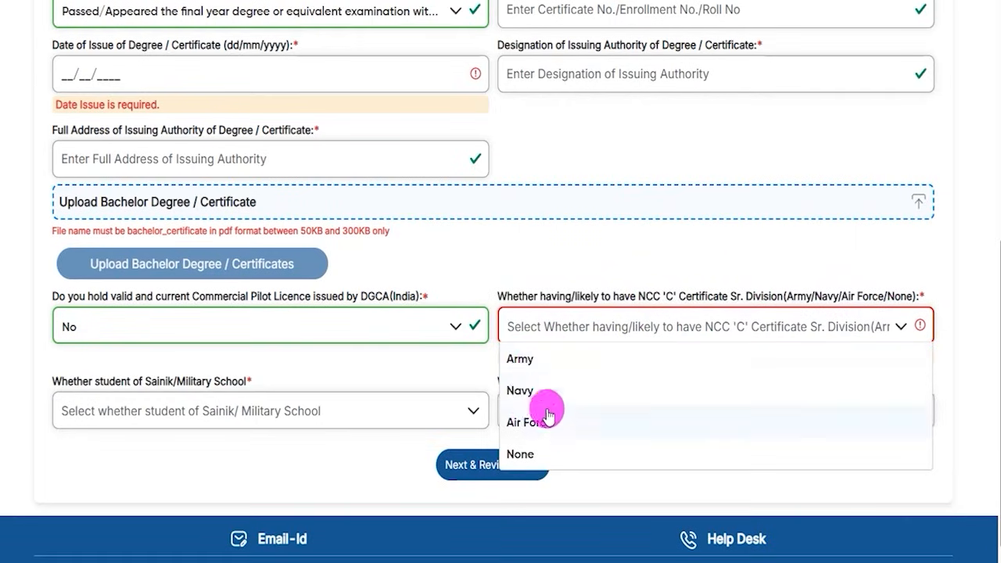
{"action": "left_click", "coordinate": [523, 455]}
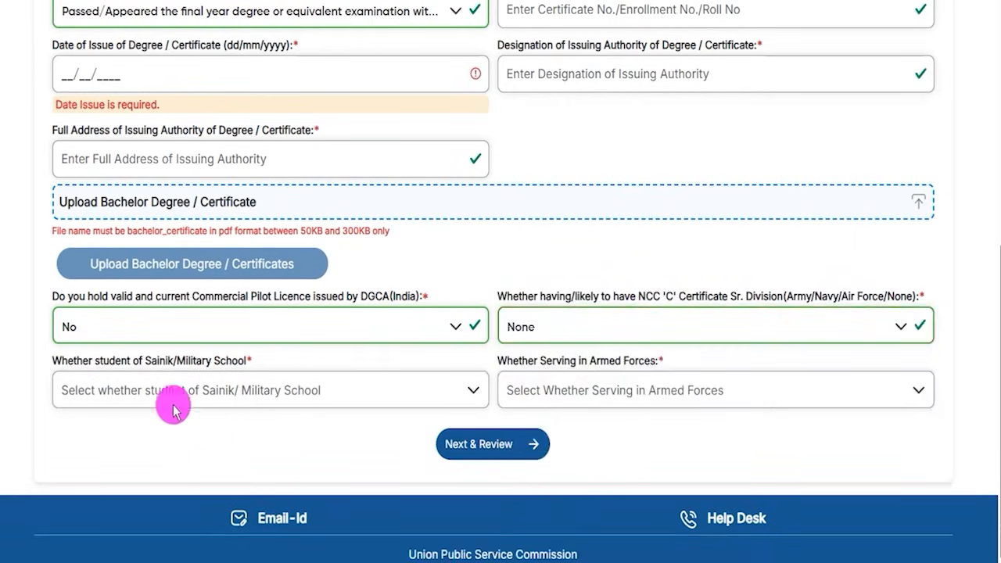
Step: Answer No for Sainik/Military School and No for serving in the armed forces
{"action": "double_click", "coordinate": [151, 368]}
{"action": "left_click", "coordinate": [211, 387]}
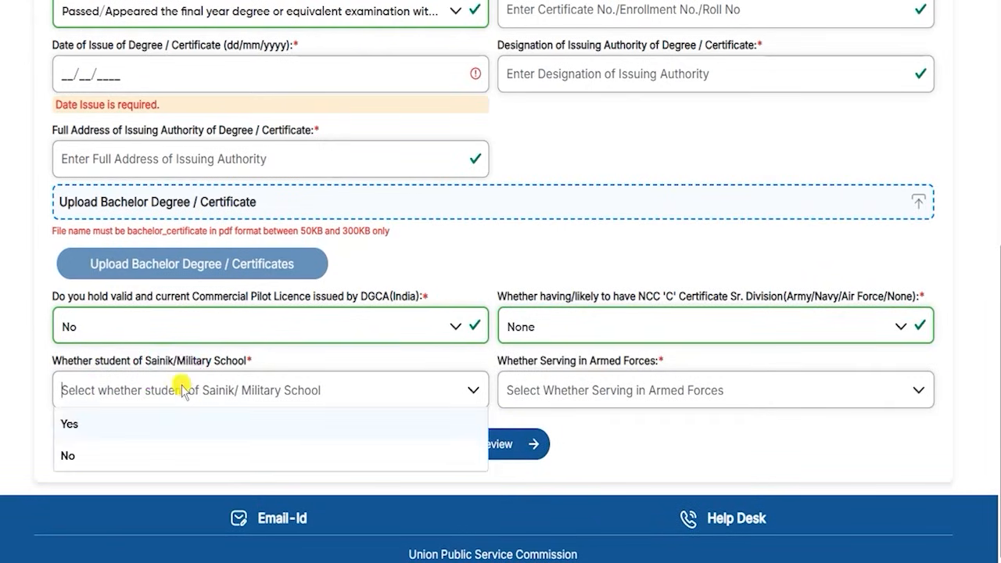
{"action": "left_click", "coordinate": [91, 454]}
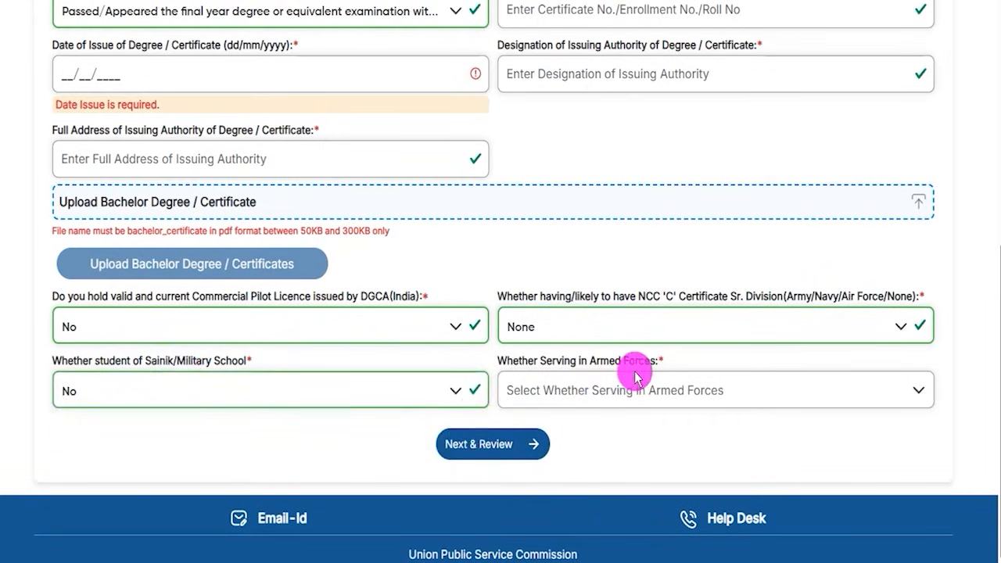
{"action": "left_click_drag", "start_coordinate": [552, 362], "coordinate": [590, 365]}
{"action": "left_click", "coordinate": [589, 364]}
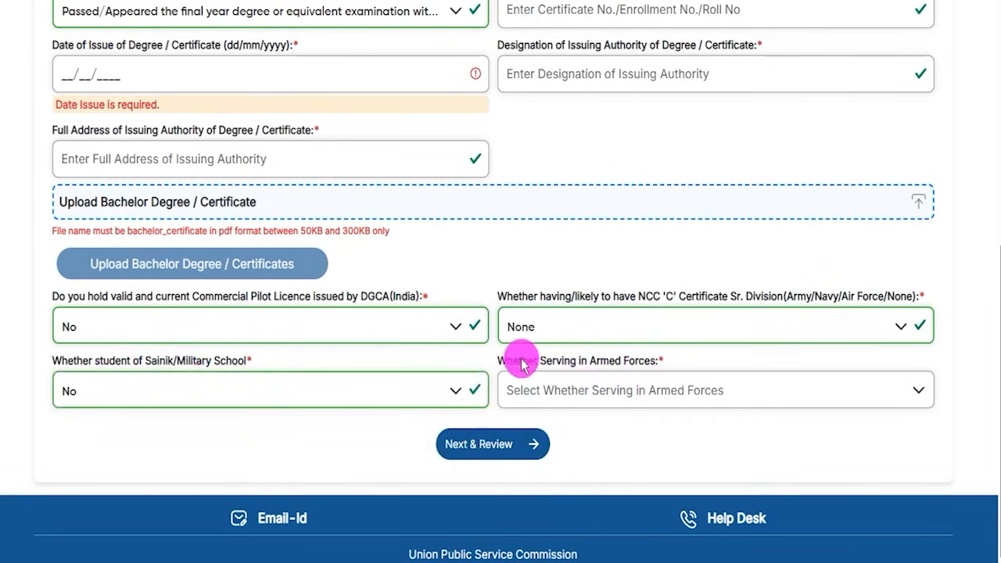
{"action": "left_click_drag", "start_coordinate": [520, 364], "coordinate": [632, 365]}
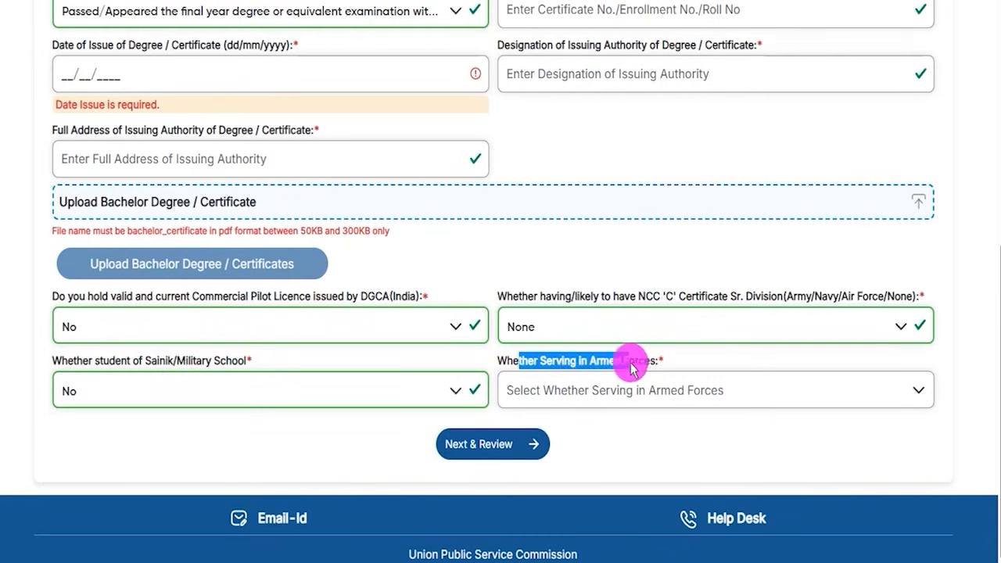
{"action": "left_click", "coordinate": [614, 395]}
{"action": "left_click", "coordinate": [514, 457]}
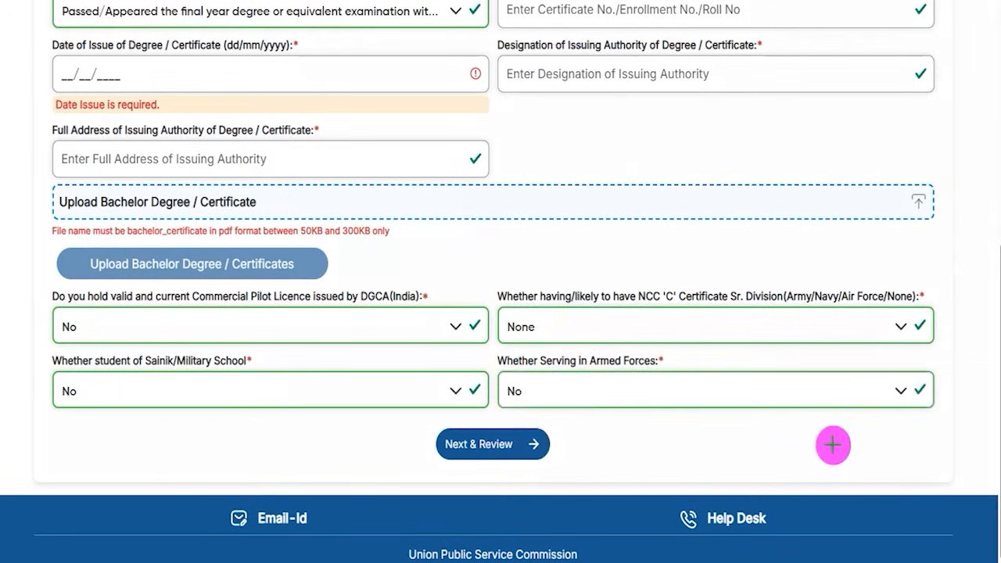
{"action": "mouse_move", "coordinate": [875, 438]}
{"action": "left_mouse_down"}
{"action": "mouse_move", "coordinate": [644, 436]}
{"action": "mouse_move", "coordinate": [551, 447]}
{"action": "left_mouse_up"}
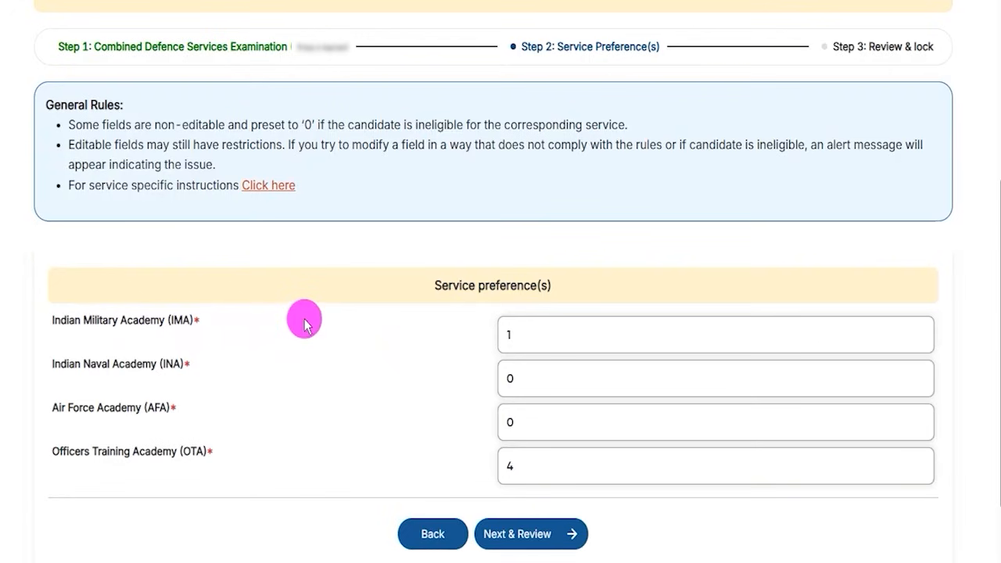
Step: Set the IMA preference to 1, check the AFA and INA values, and continue to the review page
{"action": "left_click_drag", "start_coordinate": [68, 321], "coordinate": [180, 321]}
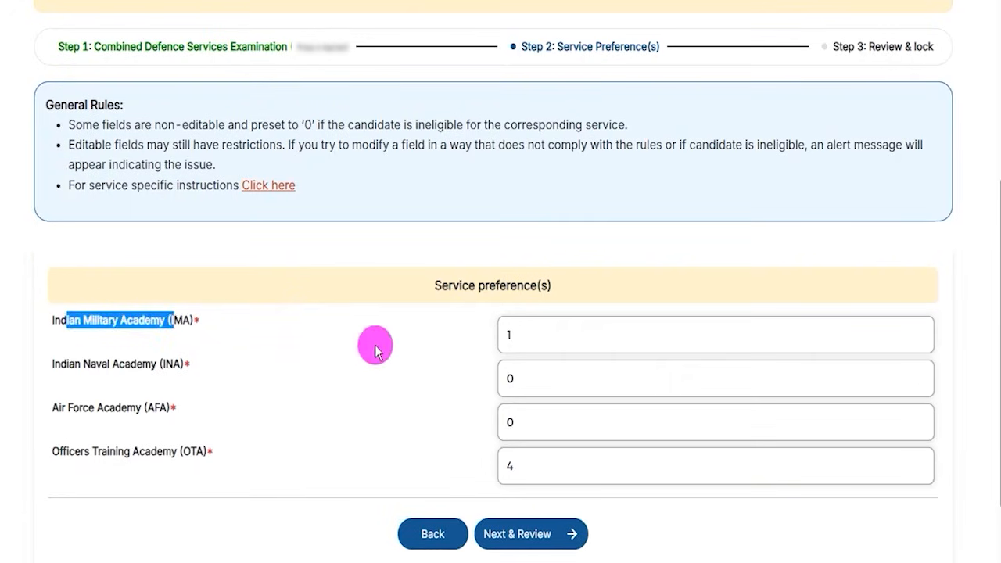
{"action": "left_click", "coordinate": [514, 335]}
{"action": "key", "text": "BackSpace"}
{"action": "type", "text": "1"}
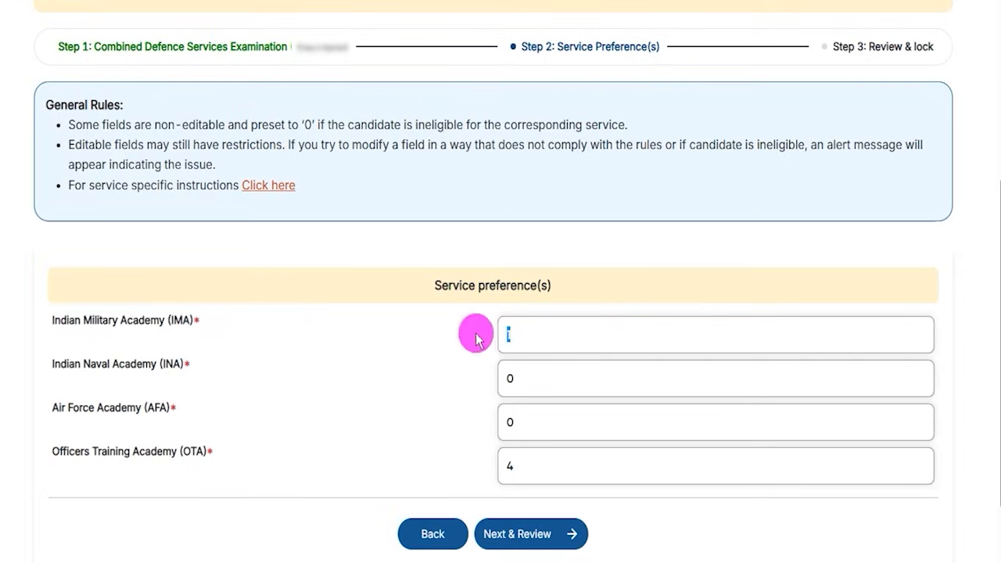
{"action": "left_click_drag", "start_coordinate": [119, 410], "coordinate": [154, 409]}
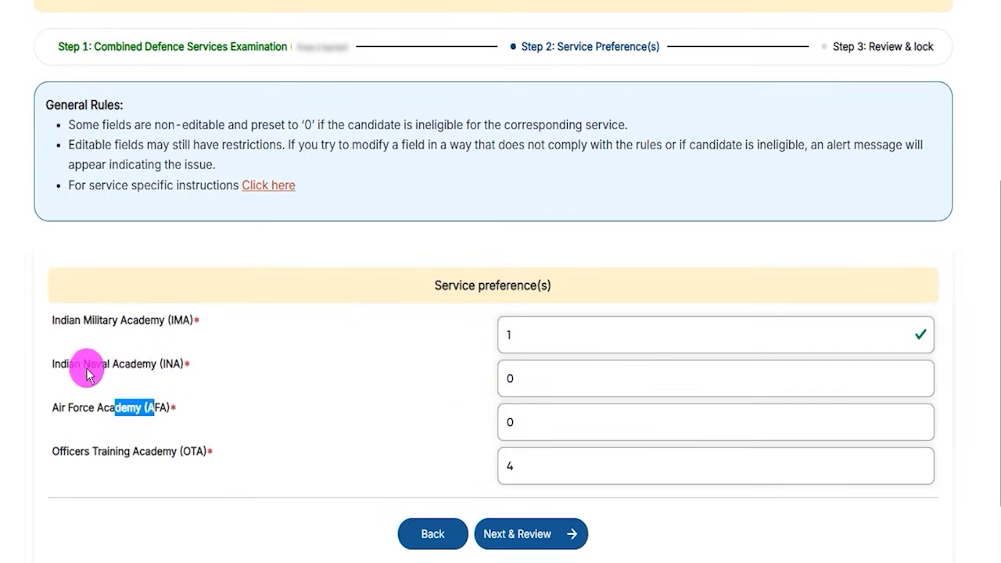
{"action": "left_click_drag", "start_coordinate": [76, 366], "coordinate": [144, 365]}
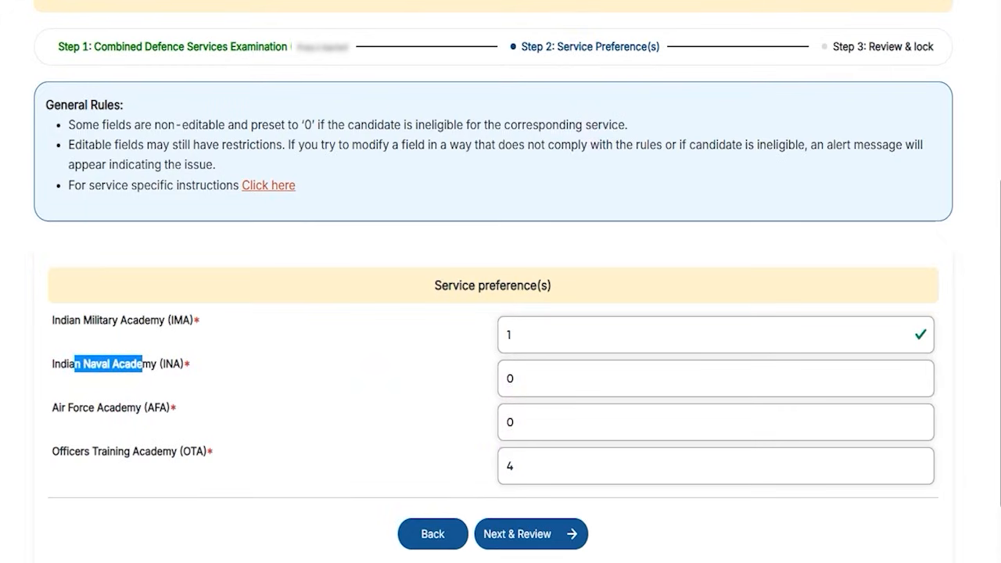
{"action": "left_click_drag", "start_coordinate": [875, 522], "coordinate": [587, 530]}
{"action": "left_click", "coordinate": [572, 543]}
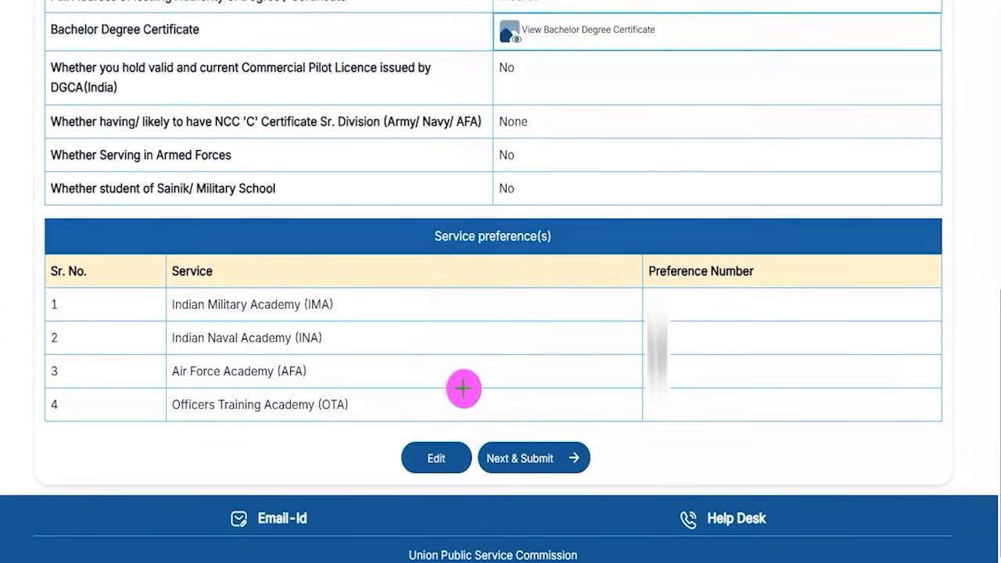
Step: Select Dehradun as the examination centre, read the declaration, and move on to the final review
{"action": "left_click_drag", "start_coordinate": [263, 369], "coordinate": [397, 443]}
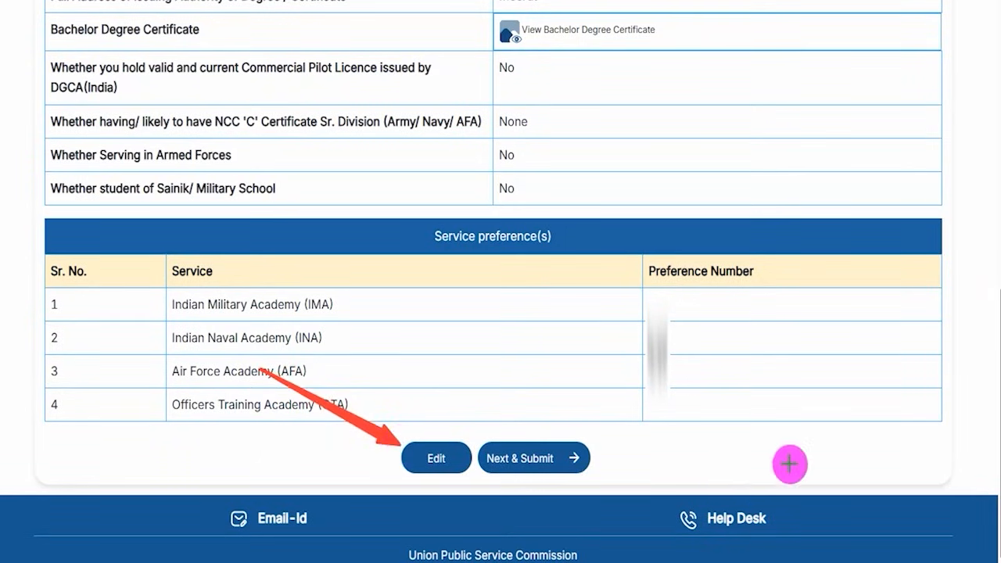
{"action": "left_click_drag", "start_coordinate": [814, 453], "coordinate": [592, 462]}
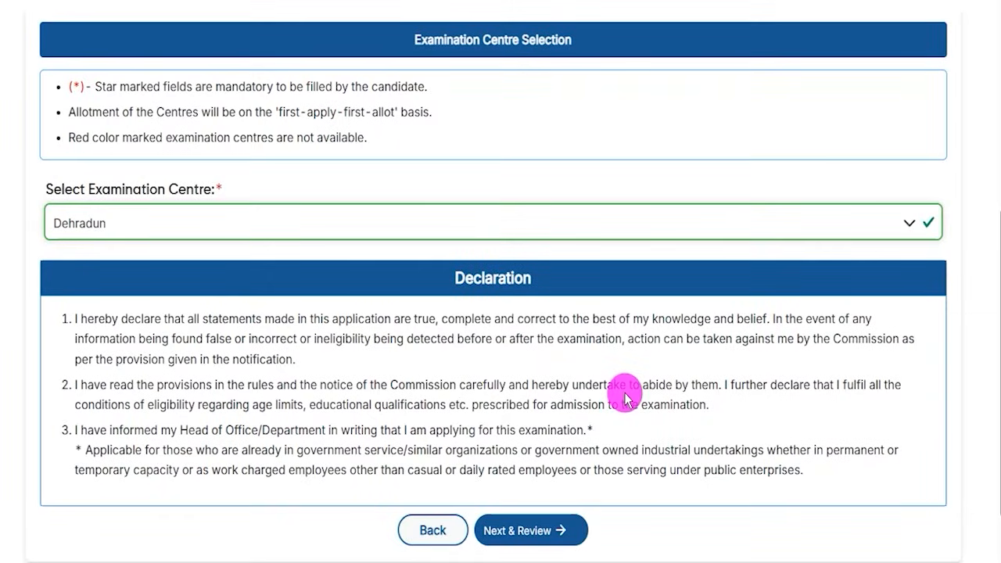
{"action": "left_click_drag", "start_coordinate": [66, 192], "coordinate": [186, 191]}
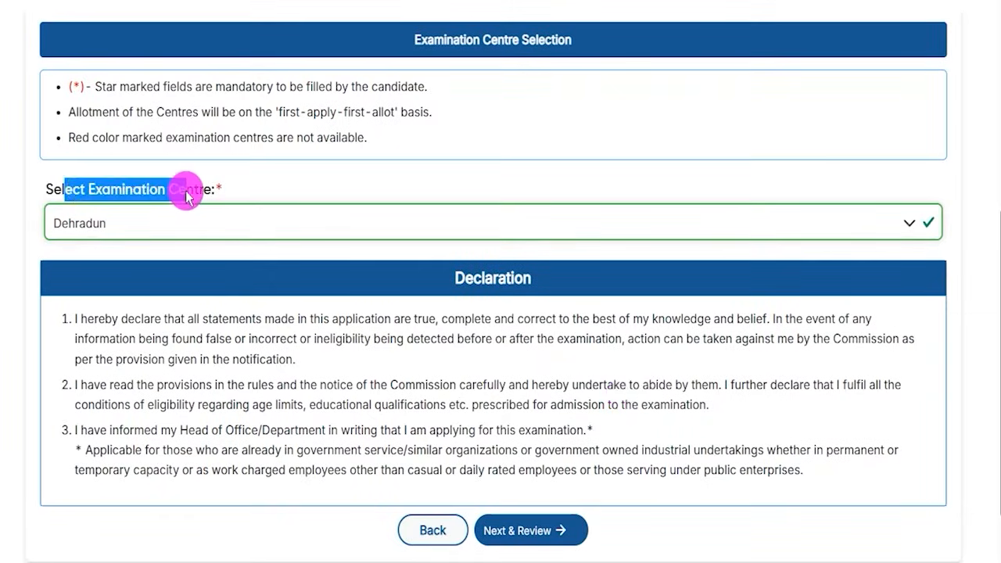
{"action": "left_click", "coordinate": [209, 223]}
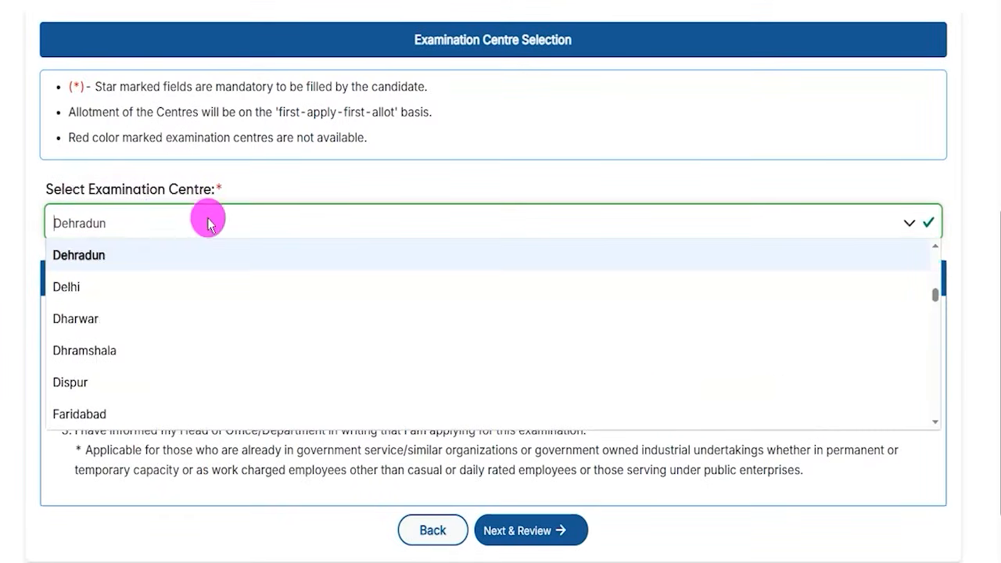
{"action": "left_click", "coordinate": [86, 261]}
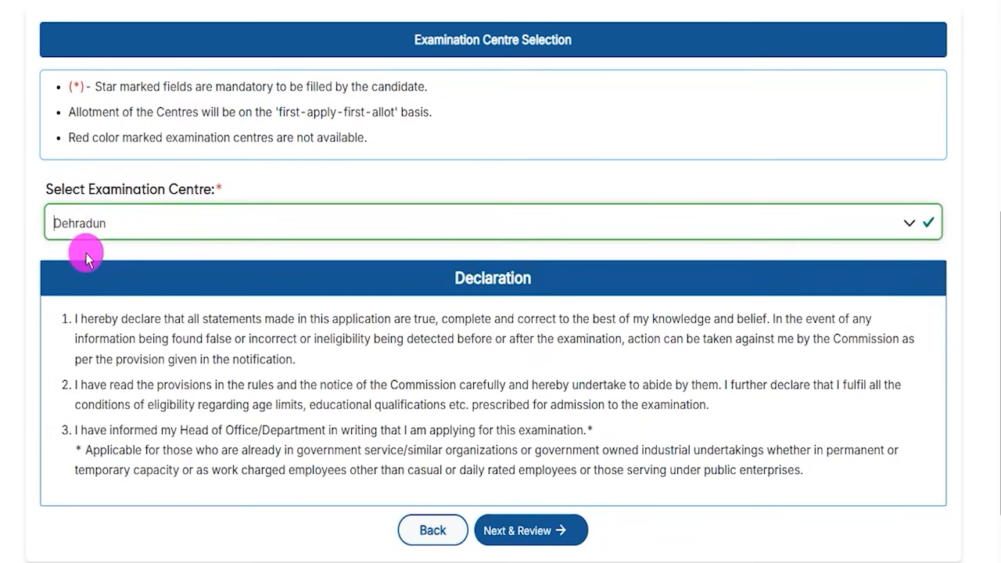
{"action": "left_click_drag", "start_coordinate": [162, 319], "coordinate": [331, 346]}
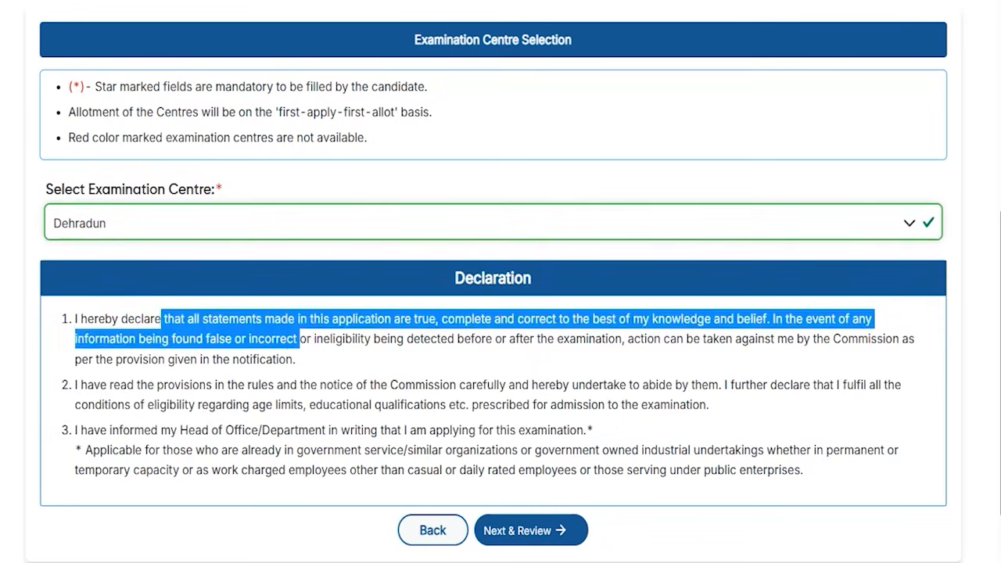
{"action": "left_click_drag", "start_coordinate": [788, 525], "coordinate": [586, 532]}
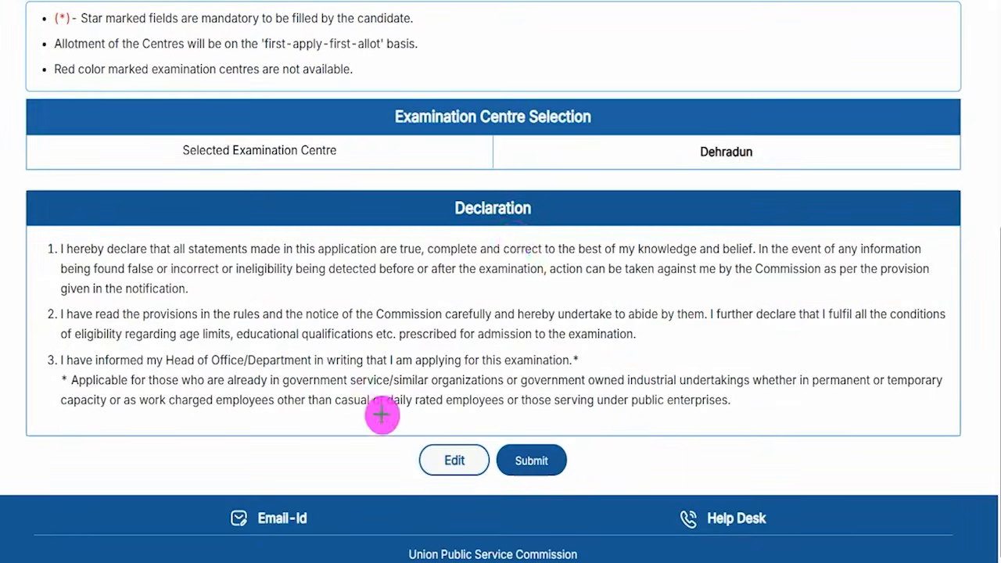
Step: Submit the CDS application and choose 'I have read the Declaration & Agree [FINALLY SUBMIT]'
{"action": "left_click_drag", "start_coordinate": [286, 441], "coordinate": [409, 457]}
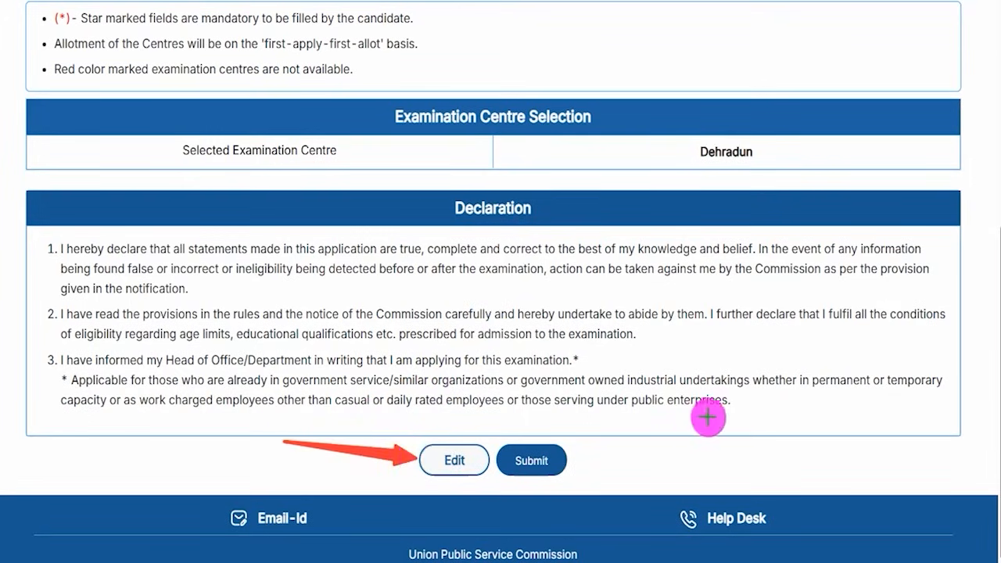
{"action": "mouse_move", "coordinate": [751, 459]}
{"action": "left_mouse_down"}
{"action": "mouse_move", "coordinate": [610, 474]}
{"action": "mouse_move", "coordinate": [566, 464]}
{"action": "left_mouse_up"}
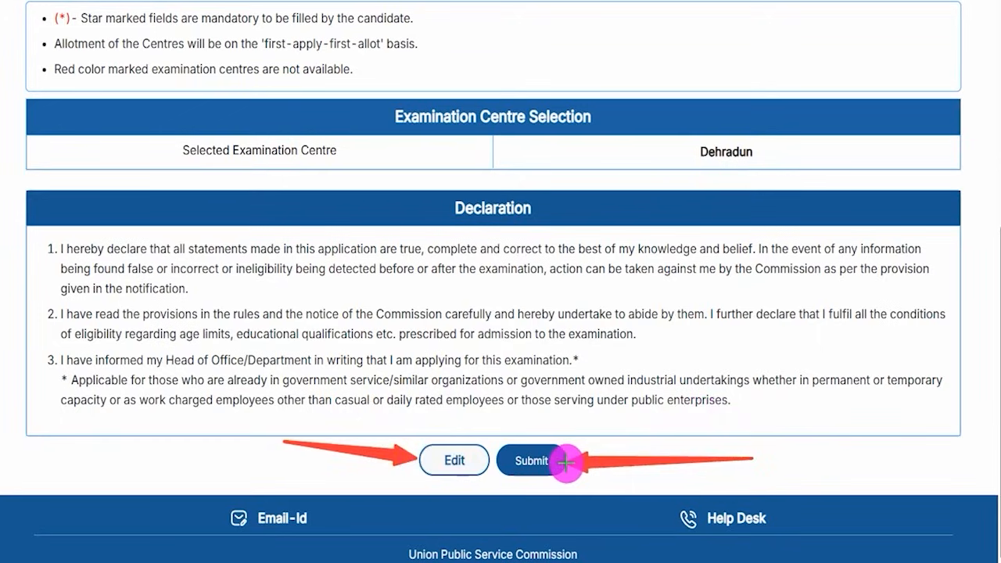
{"action": "left_click", "coordinate": [567, 463]}
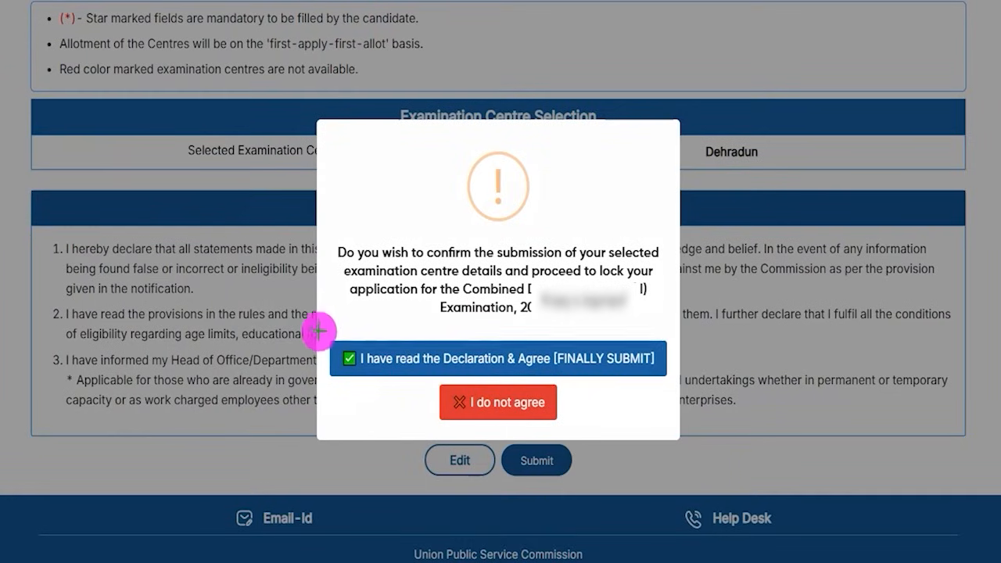
{"action": "mouse_move", "coordinate": [317, 321]}
{"action": "left_mouse_down"}
{"action": "mouse_move", "coordinate": [536, 374]}
{"action": "mouse_move", "coordinate": [661, 382]}
{"action": "left_mouse_up"}
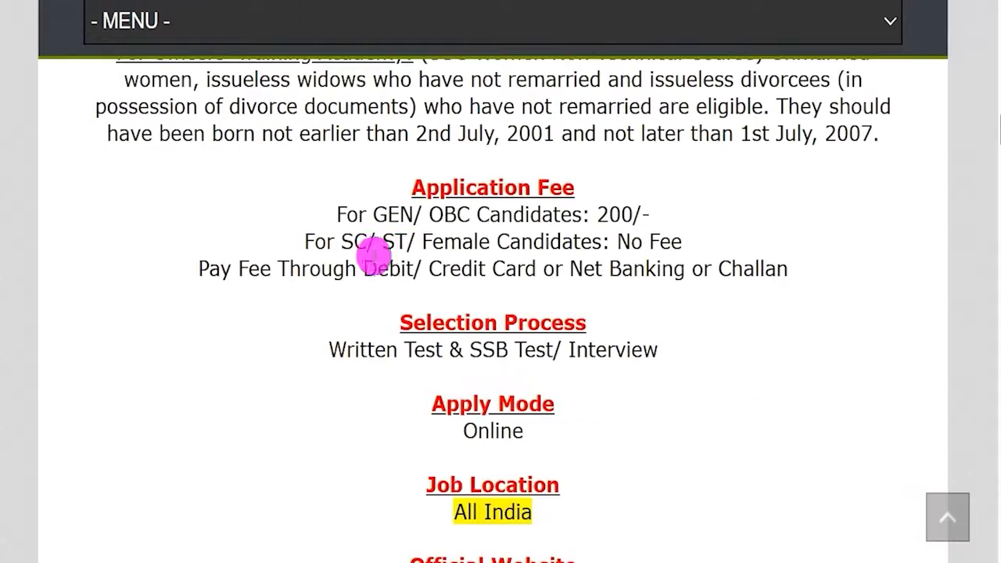
{"action": "left_click_drag", "start_coordinate": [374, 214], "coordinate": [532, 213]}
{"action": "left_click_drag", "start_coordinate": [597, 214], "coordinate": [642, 213]}
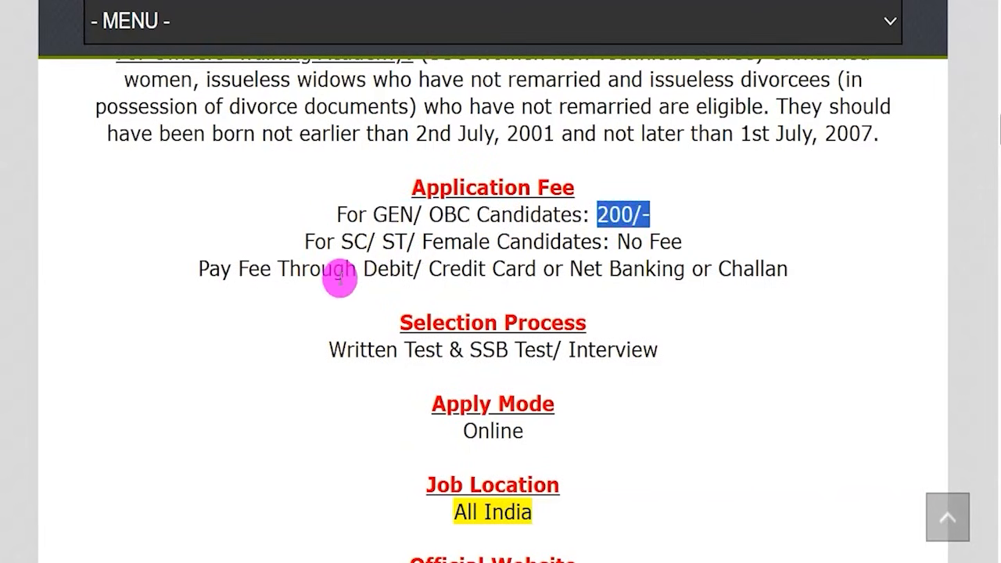
{"action": "left_click_drag", "start_coordinate": [363, 269], "coordinate": [391, 270]}
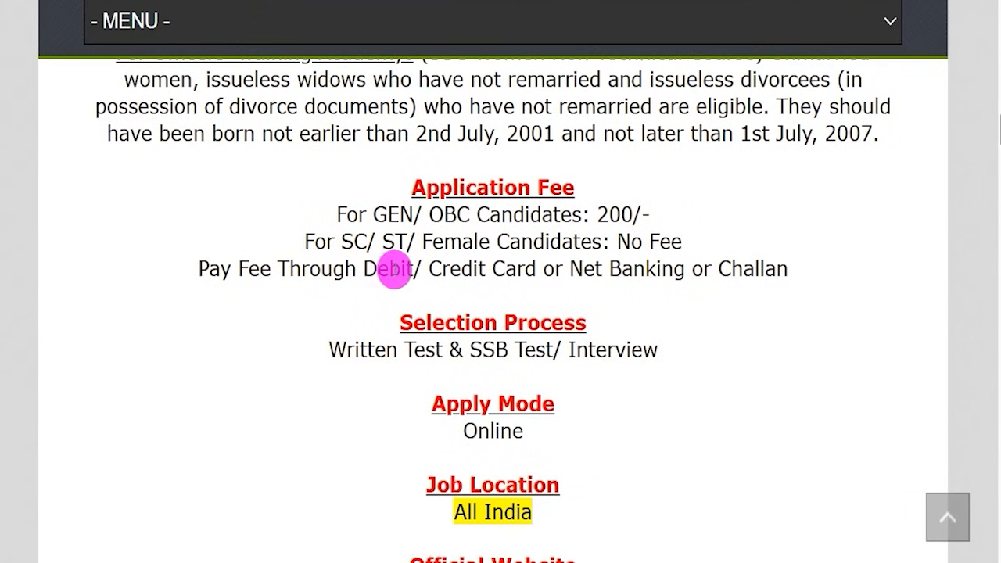
{"action": "left_click_drag", "start_coordinate": [342, 243], "coordinate": [461, 242]}
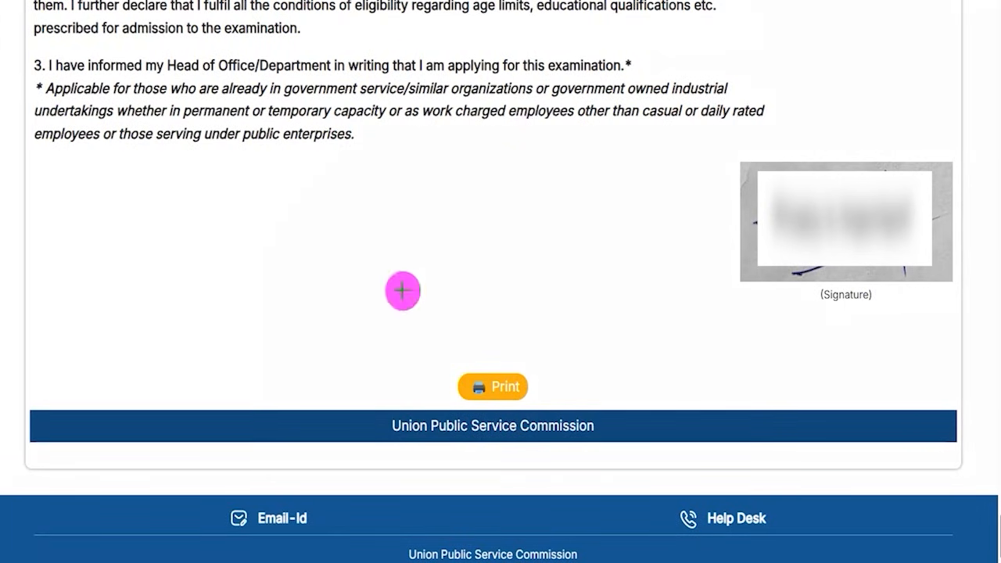
Step: Leave the printable application page for the portal home, then go to My Applications under Examinations
{"action": "mouse_move", "coordinate": [407, 343]}
{"action": "left_mouse_down"}
{"action": "mouse_move", "coordinate": [509, 374]}
{"action": "mouse_move", "coordinate": [565, 409]}
{"action": "left_mouse_up"}
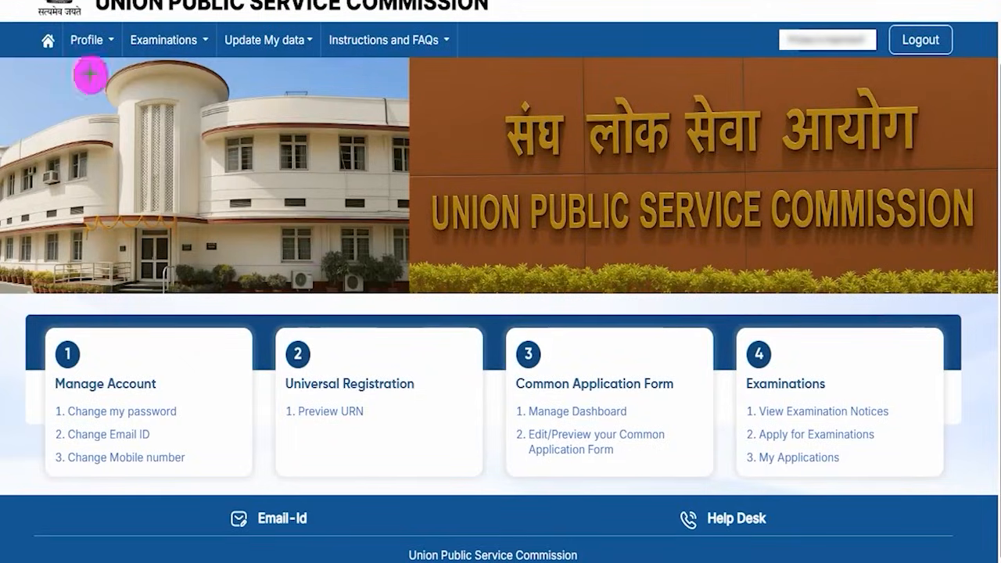
{"action": "left_click_drag", "start_coordinate": [31, 27], "coordinate": [63, 55]}
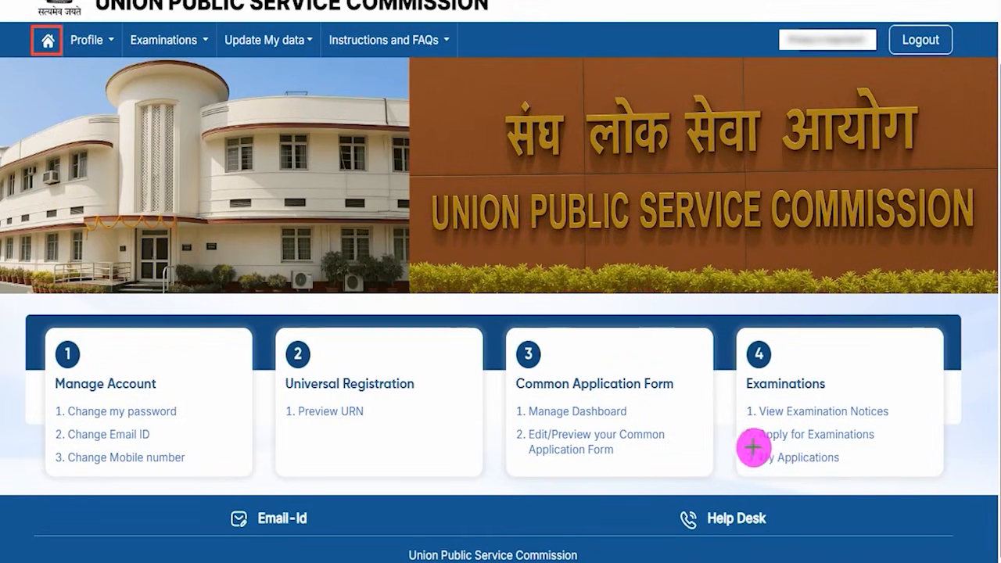
{"action": "left_click_drag", "start_coordinate": [740, 441], "coordinate": [796, 456]}
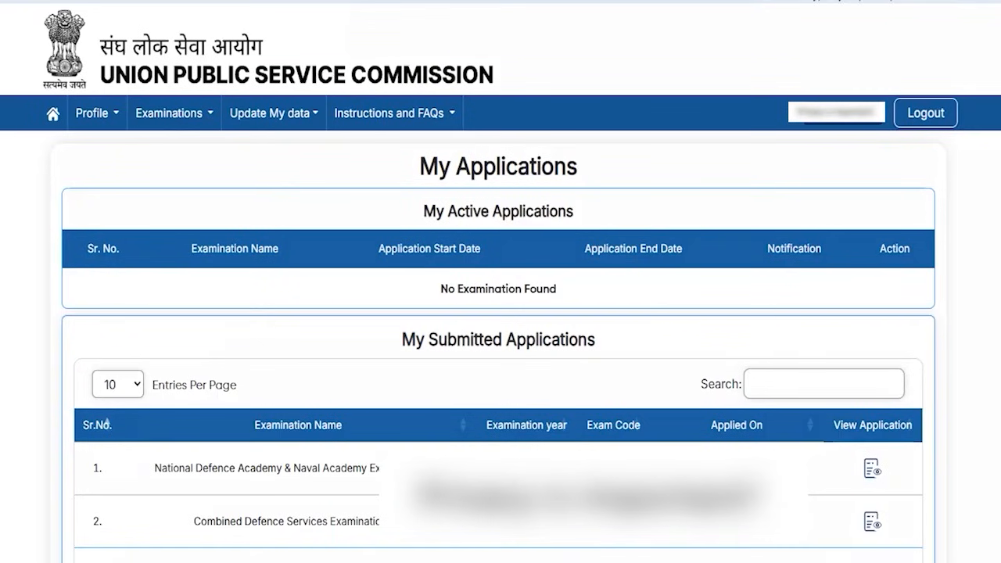
Step: Confirm the Combined Defence Services row under My Submitted Applications, then browse the UPSC homepage's What's New
{"action": "left_click_drag", "start_coordinate": [162, 500], "coordinate": [396, 541]}
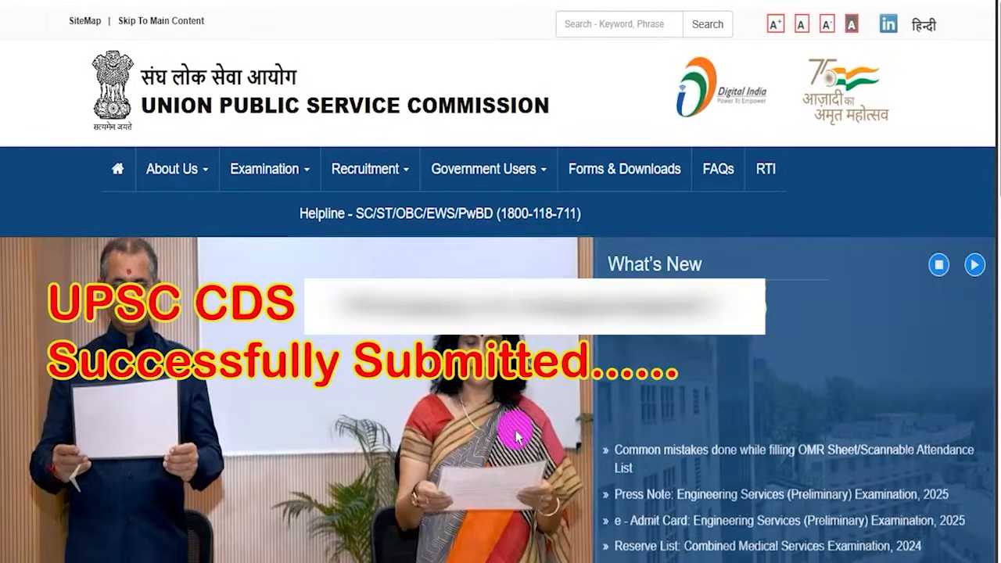
{"action": "scroll", "coordinate": [570, 419], "scroll_direction": "down", "scroll_amount": 2}
{"action": "scroll", "coordinate": [570, 422], "scroll_direction": "down", "scroll_amount": 2}
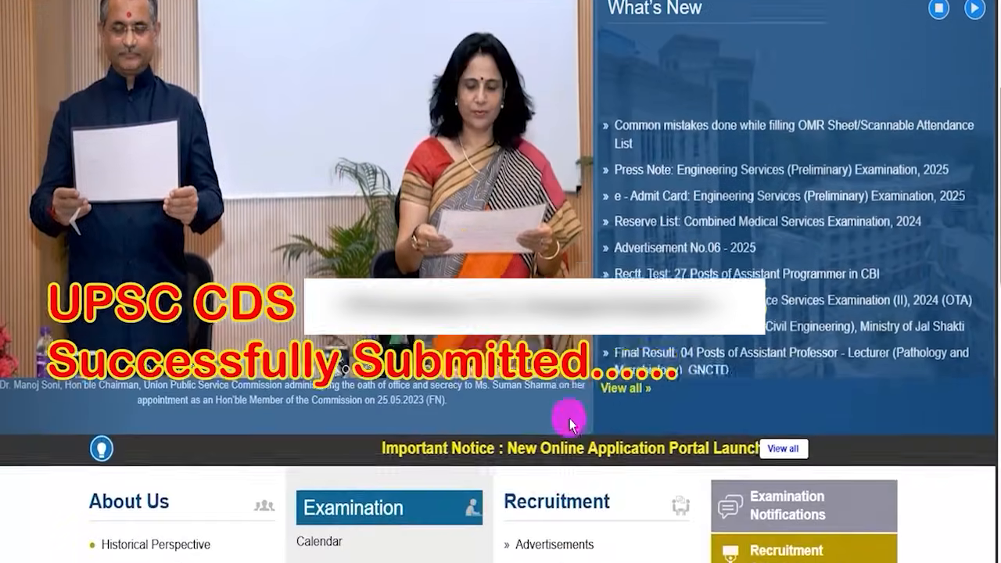
{"action": "scroll", "coordinate": [570, 422], "scroll_direction": "up", "scroll_amount": 4}
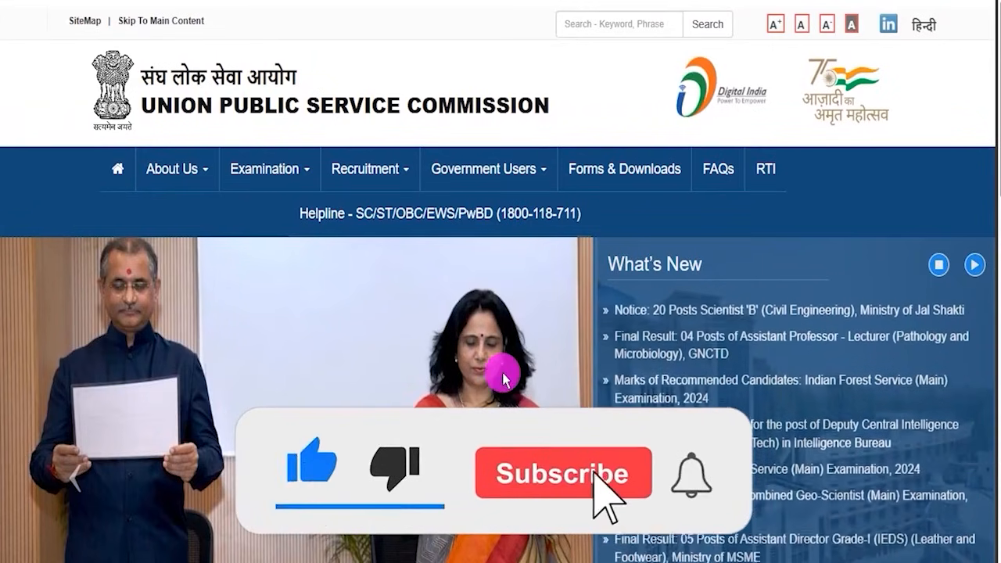
{"action": "scroll", "coordinate": [460, 396], "scroll_direction": "down", "scroll_amount": 1}
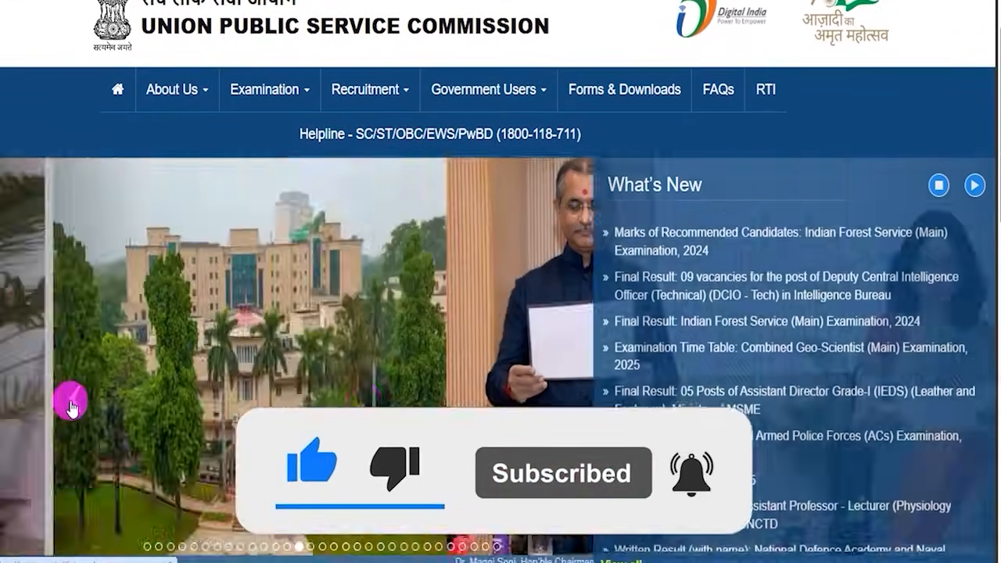